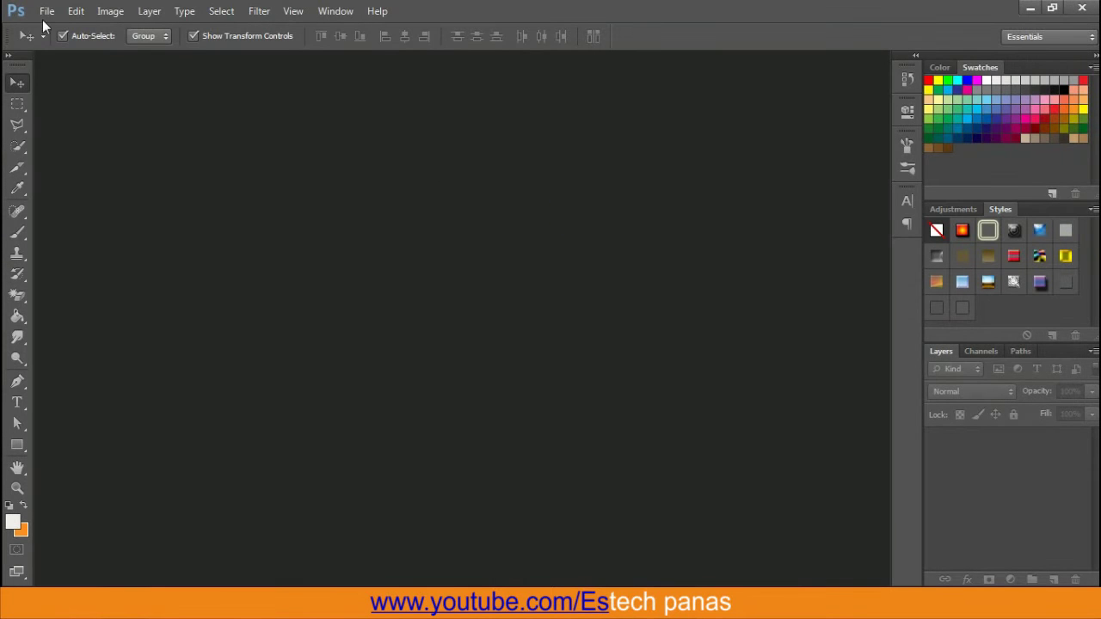
Create a new blank A4 document from the International Paper preset
{"action": "left_click", "coordinate": [46, 11]}
{"action": "left_click", "coordinate": [576, 164]}
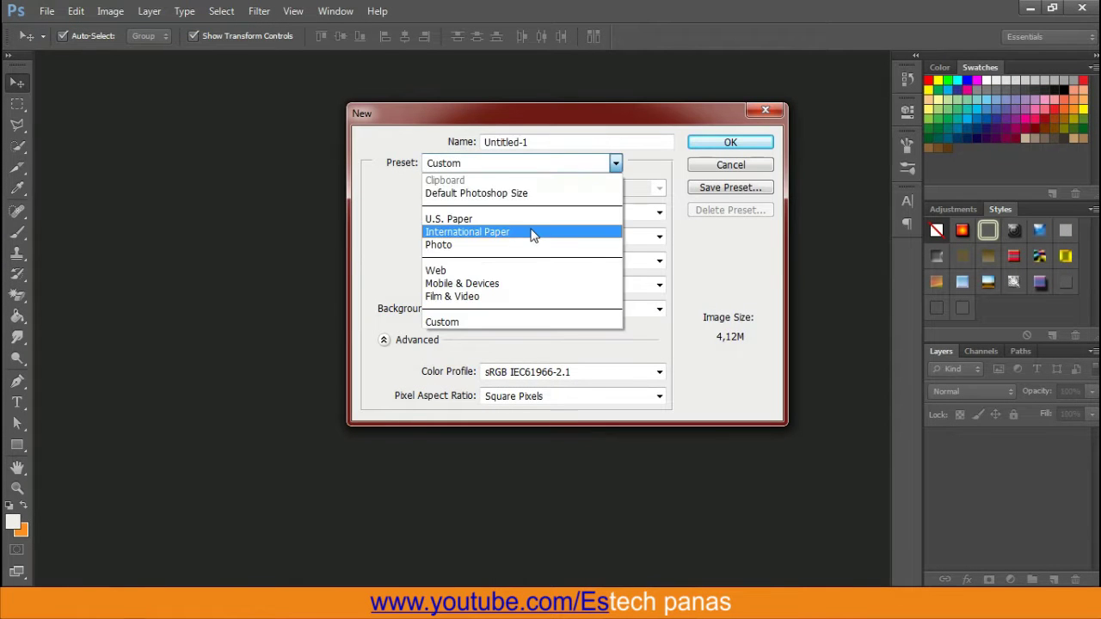
{"action": "left_click", "coordinate": [499, 233]}
{"action": "left_click", "coordinate": [746, 142]}
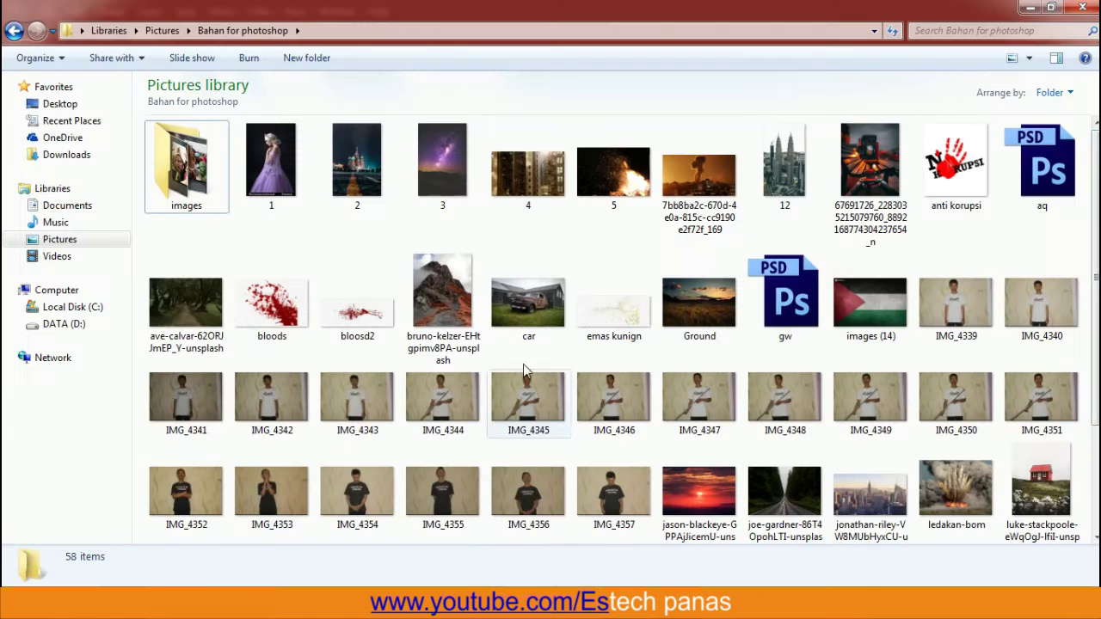
Select the Ground photo in the pictures folder
{"action": "scroll", "coordinate": [524, 369], "scroll_direction": "down", "scroll_amount": 3}
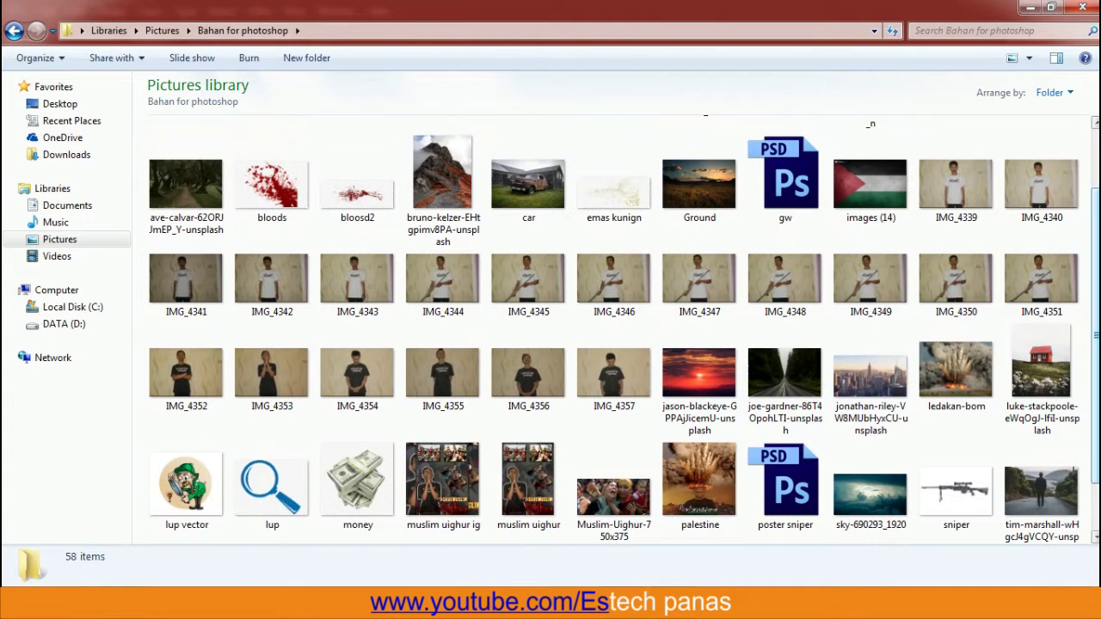
{"action": "scroll", "coordinate": [523, 369], "scroll_direction": "up", "scroll_amount": 3}
{"action": "left_click", "coordinate": [694, 307]}
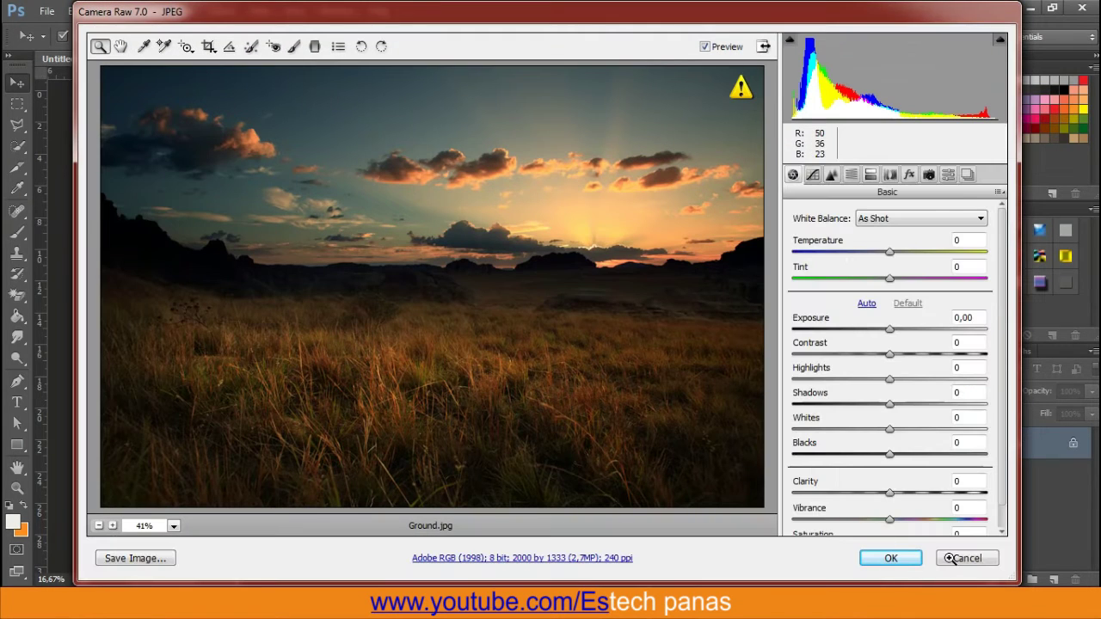
{"action": "left_click", "coordinate": [950, 558]}
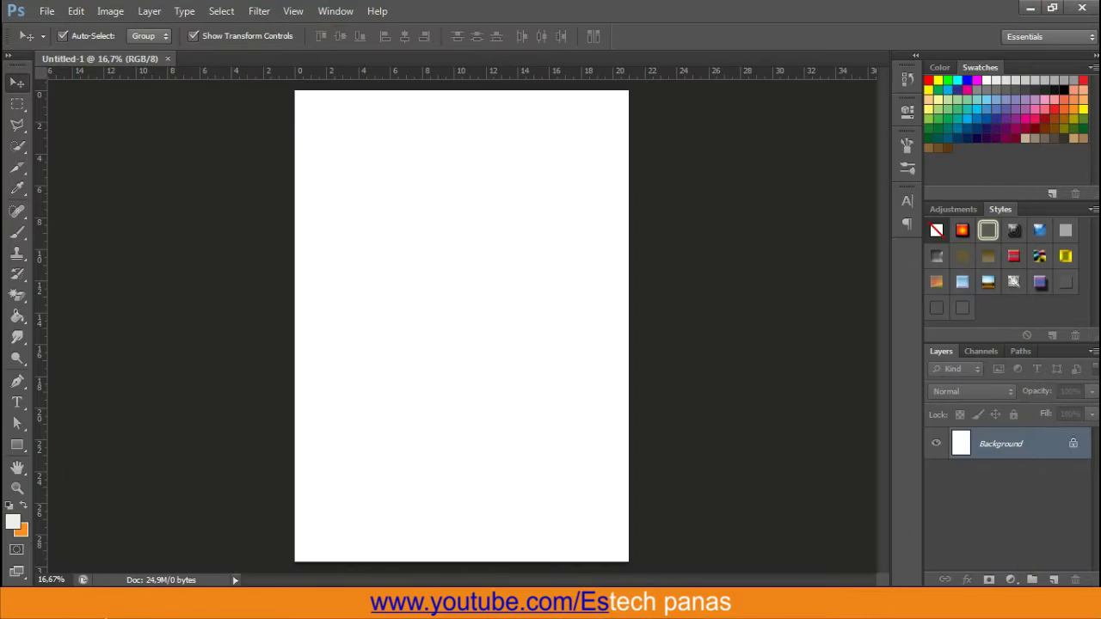
Drag Ground.jpg into Photoshop and open it as a new document
{"action": "key", "text": "alt+Tab"}
{"action": "mouse_move", "coordinate": [699, 234]}
{"action": "left_mouse_down"}
{"action": "mouse_move", "coordinate": [632, 533]}
{"action": "mouse_move", "coordinate": [931, 6]}
{"action": "left_mouse_up"}
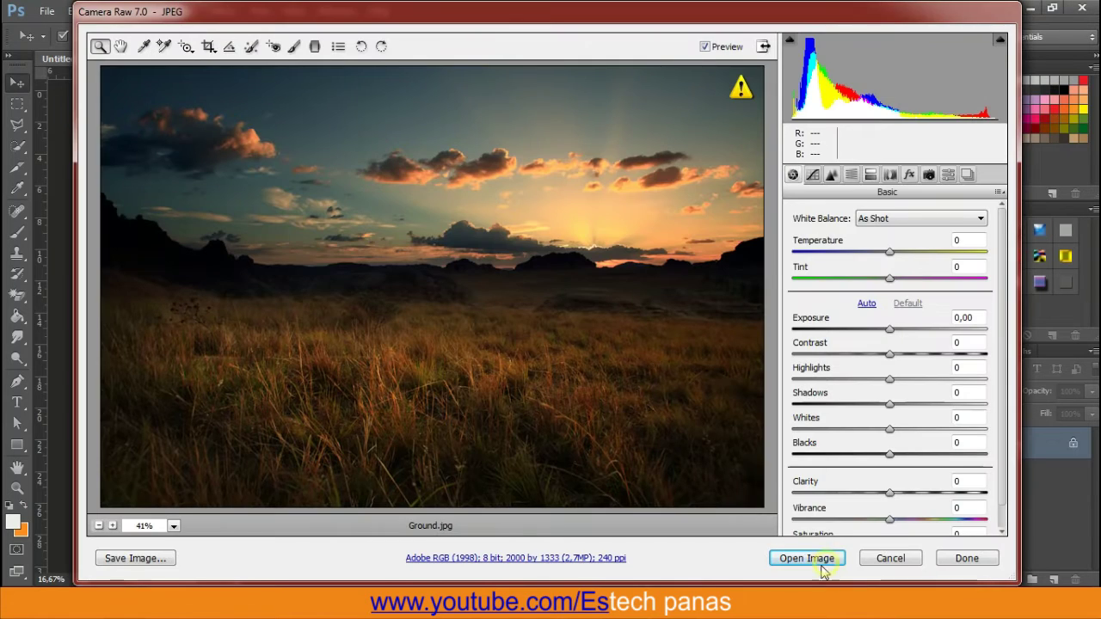
{"action": "left_click", "coordinate": [804, 561]}
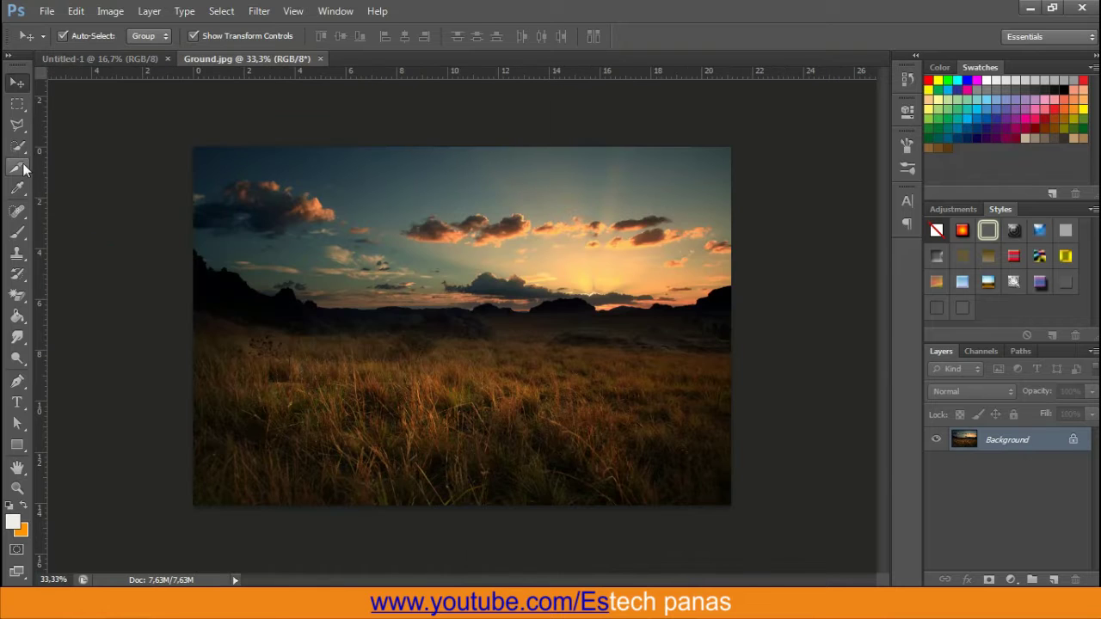
{"action": "scroll", "coordinate": [138, 227], "scroll_direction": "up", "scroll_amount": 5}
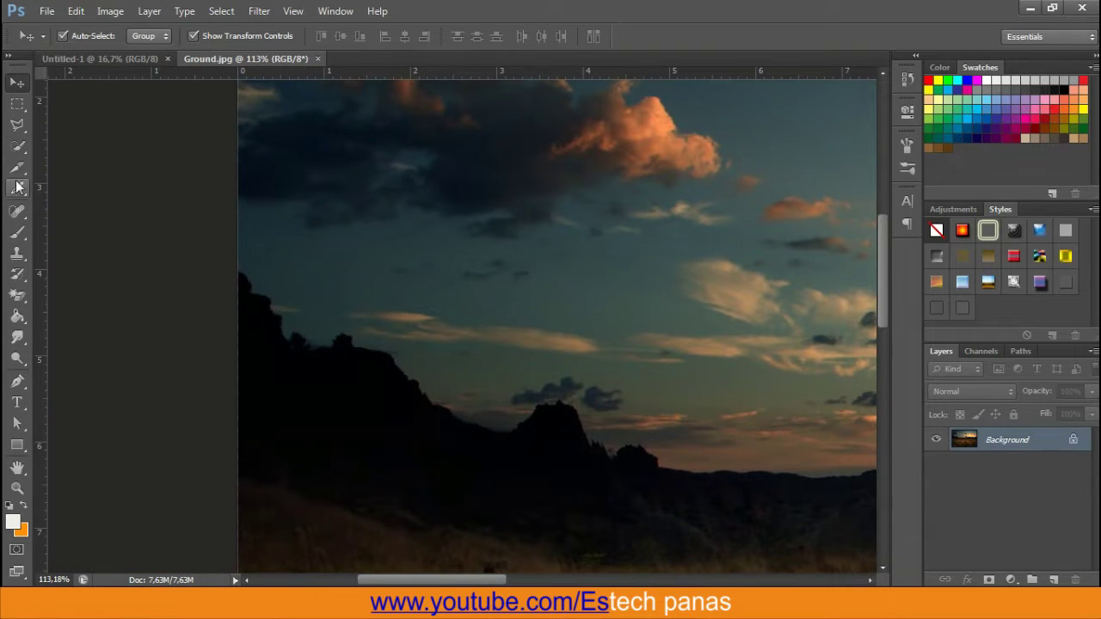
Switch to the Pen tool in Path mode
{"action": "key", "text": "p"}
{"action": "left_click", "coordinate": [84, 37]}
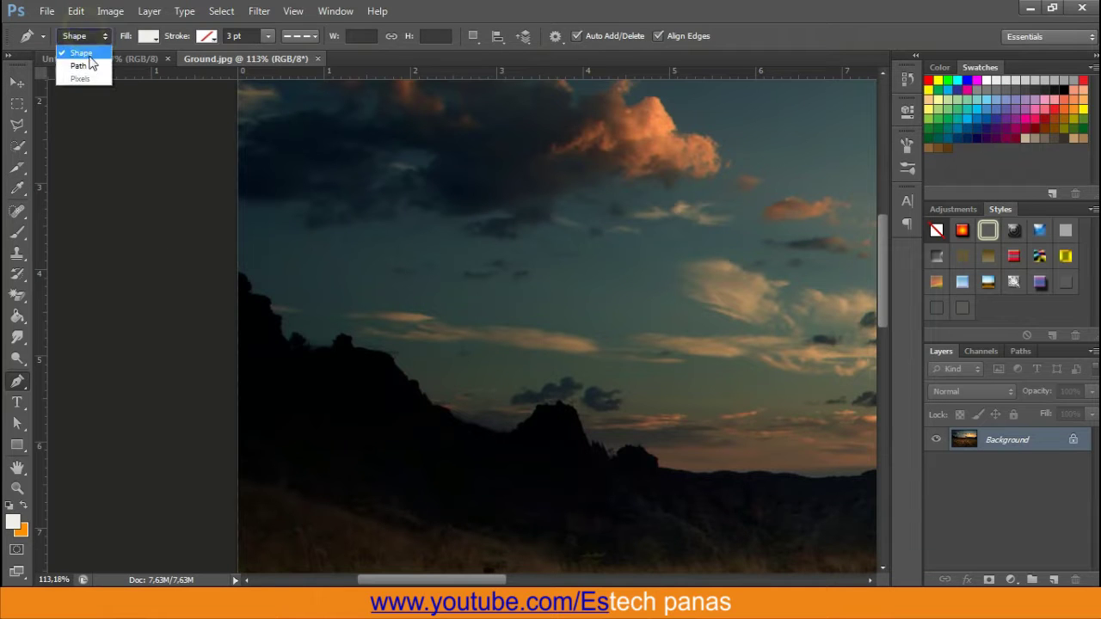
{"action": "left_click", "coordinate": [84, 64]}
{"action": "scroll", "coordinate": [267, 327], "scroll_direction": "up", "scroll_amount": 2}
{"action": "scroll", "coordinate": [206, 271], "scroll_direction": "up", "scroll_amount": 2}
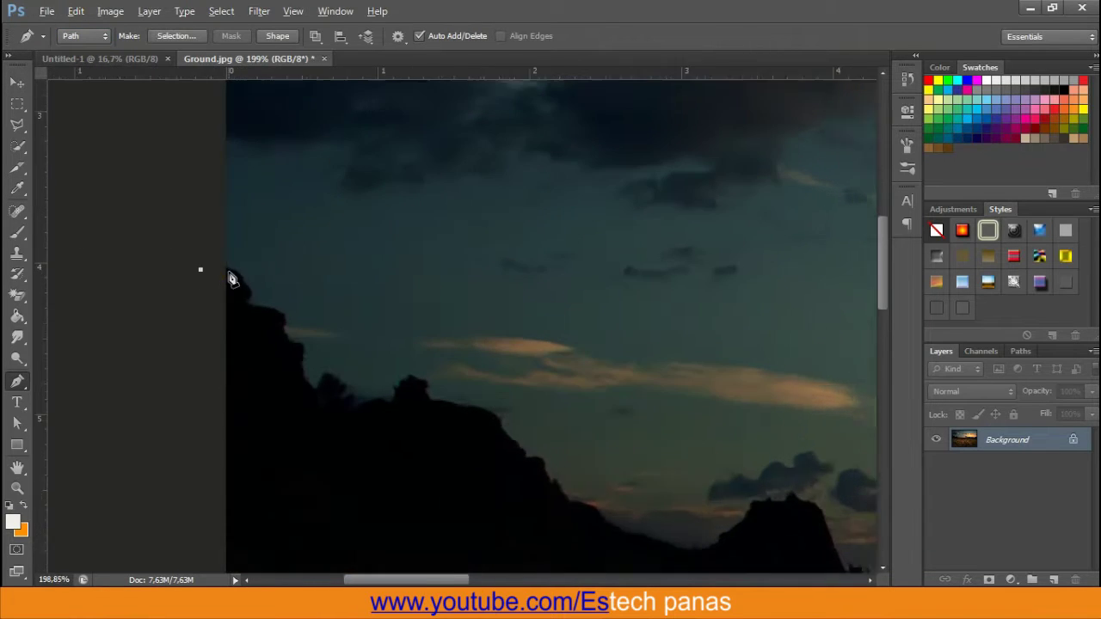
Trace the hill ridge from its left edge with pen anchors and curves
{"action": "left_click", "coordinate": [198, 269]}
{"action": "left_click", "coordinate": [235, 273]}
{"action": "left_click", "coordinate": [255, 306]}
{"action": "left_click_drag", "start_coordinate": [289, 323], "coordinate": [313, 380]}
{"action": "left_click", "coordinate": [284, 341]}
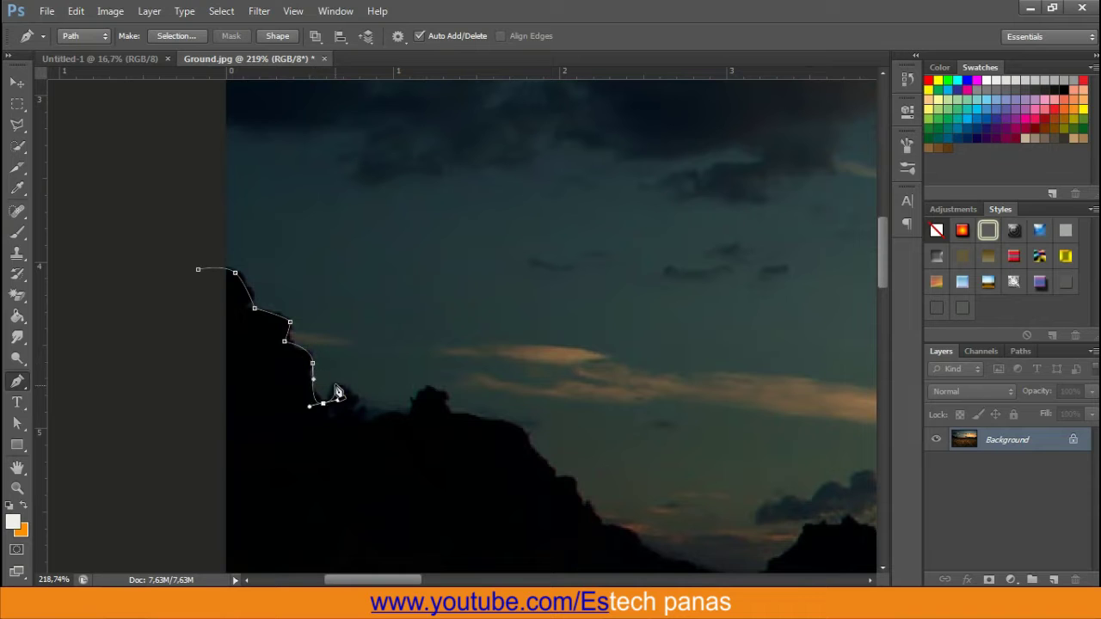
{"action": "left_click", "coordinate": [435, 391]}
{"action": "left_click", "coordinate": [527, 439]}
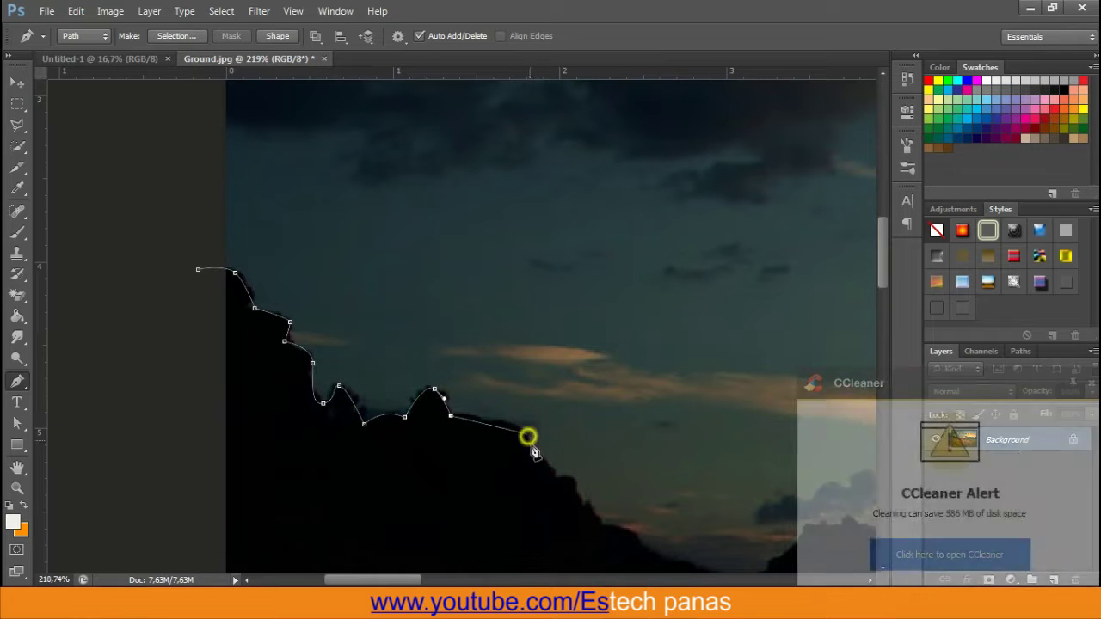
{"action": "mouse_move", "coordinate": [720, 454]}
{"action": "left_mouse_down"}
{"action": "mouse_move", "coordinate": [282, 316]}
{"action": "mouse_move", "coordinate": [439, 357]}
{"action": "left_mouse_up"}
{"action": "left_click", "coordinate": [382, 333]}
{"action": "left_click", "coordinate": [484, 352]}
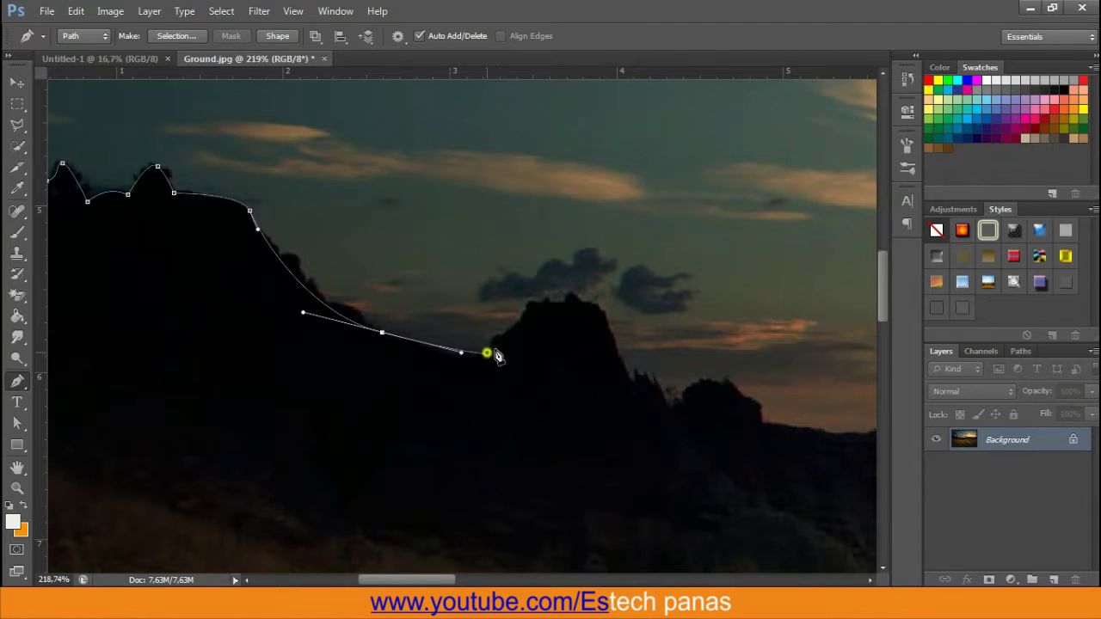
{"action": "left_click", "coordinate": [565, 305]}
{"action": "left_click_drag", "start_coordinate": [625, 366], "coordinate": [651, 404]}
{"action": "left_click", "coordinate": [673, 405]}
{"action": "left_click", "coordinate": [721, 386]}
{"action": "left_click", "coordinate": [765, 425]}
{"action": "left_click_drag", "start_coordinate": [765, 425], "coordinate": [386, 387]}
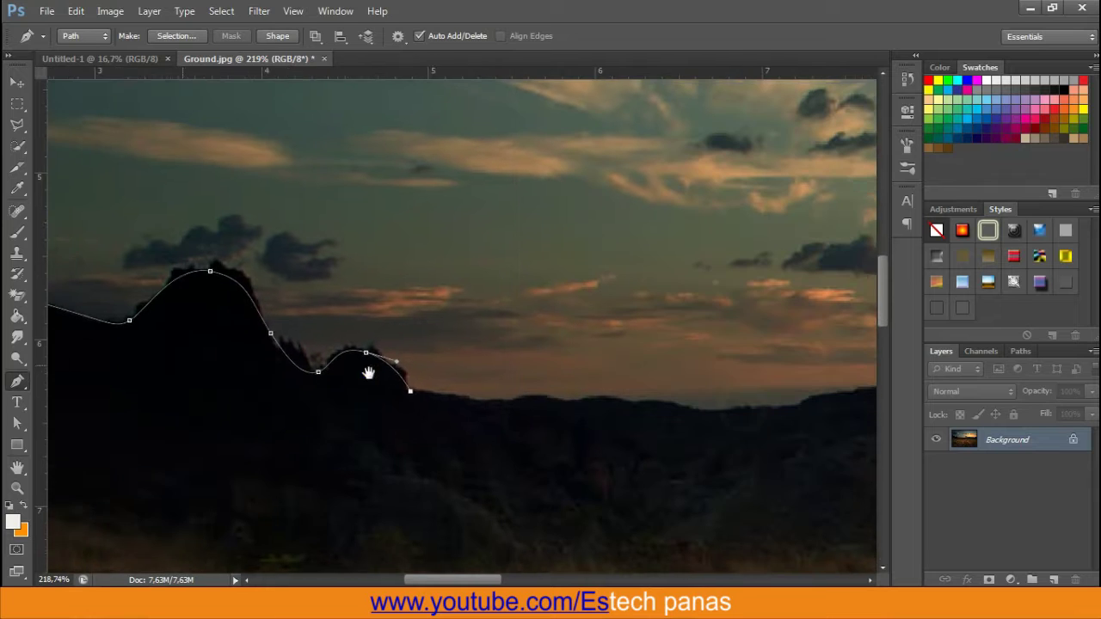
{"action": "left_click", "coordinate": [512, 396]}
{"action": "mouse_move", "coordinate": [727, 409]}
{"action": "left_mouse_down"}
{"action": "mouse_move", "coordinate": [783, 403]}
{"action": "mouse_move", "coordinate": [537, 405]}
{"action": "left_mouse_up"}
Continue the pen path along the middle stretch of the ridge
{"action": "mouse_move", "coordinate": [630, 389]}
{"action": "left_mouse_down"}
{"action": "mouse_move", "coordinate": [770, 405]}
{"action": "mouse_move", "coordinate": [496, 418]}
{"action": "left_mouse_up"}
{"action": "left_click", "coordinate": [565, 421]}
{"action": "mouse_move", "coordinate": [730, 418]}
{"action": "left_mouse_down"}
{"action": "mouse_move", "coordinate": [760, 418]}
{"action": "mouse_move", "coordinate": [470, 418]}
{"action": "left_mouse_up"}
{"action": "left_click", "coordinate": [713, 406]}
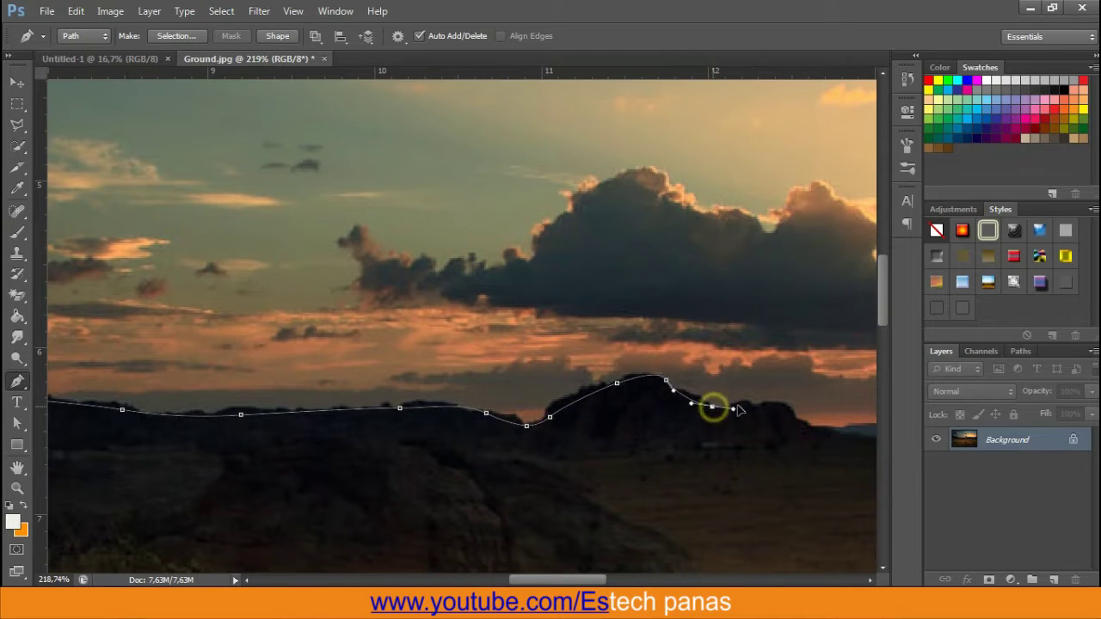
{"action": "left_click", "coordinate": [755, 401]}
{"action": "left_click", "coordinate": [806, 427]}
{"action": "left_click_drag", "start_coordinate": [811, 430], "coordinate": [427, 417]}
{"action": "left_click", "coordinate": [505, 424]}
{"action": "left_click", "coordinate": [527, 418]}
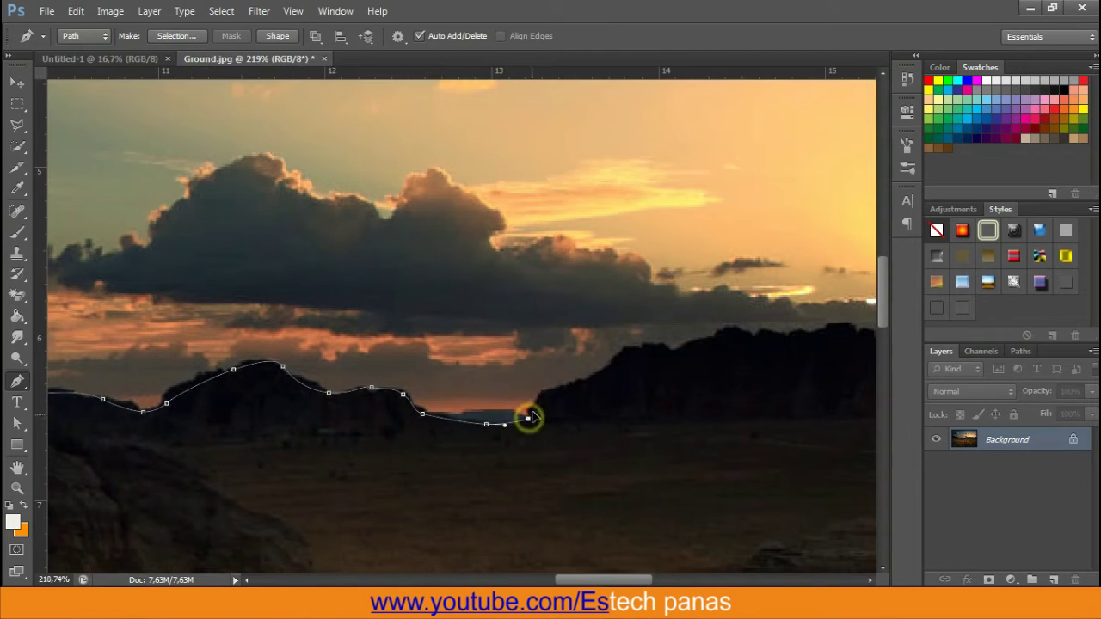
{"action": "left_click", "coordinate": [634, 345]}
{"action": "left_click", "coordinate": [676, 348]}
{"action": "left_click", "coordinate": [738, 330]}
{"action": "left_click_drag", "start_coordinate": [768, 339], "coordinate": [782, 335]}
{"action": "mouse_move", "coordinate": [814, 331]}
{"action": "left_mouse_down"}
{"action": "mouse_move", "coordinate": [824, 331]}
{"action": "mouse_move", "coordinate": [461, 357]}
{"action": "left_mouse_up"}
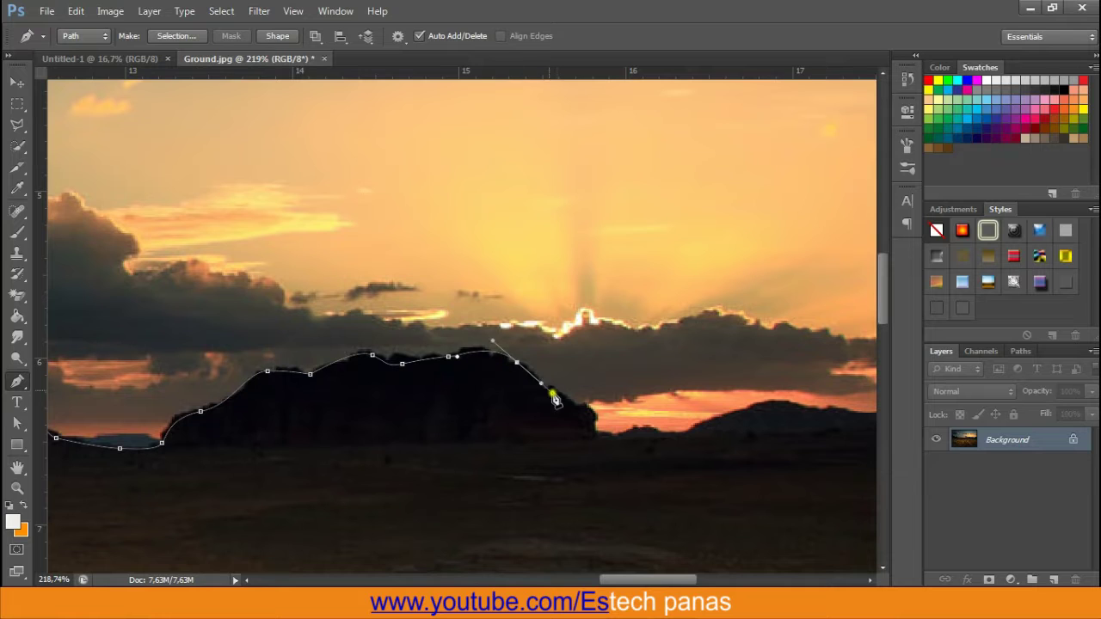
{"action": "left_click", "coordinate": [589, 411]}
{"action": "left_click", "coordinate": [592, 427]}
{"action": "left_click", "coordinate": [646, 432]}
{"action": "left_click_drag", "start_coordinate": [670, 433], "coordinate": [688, 433]}
{"action": "left_click", "coordinate": [804, 407]}
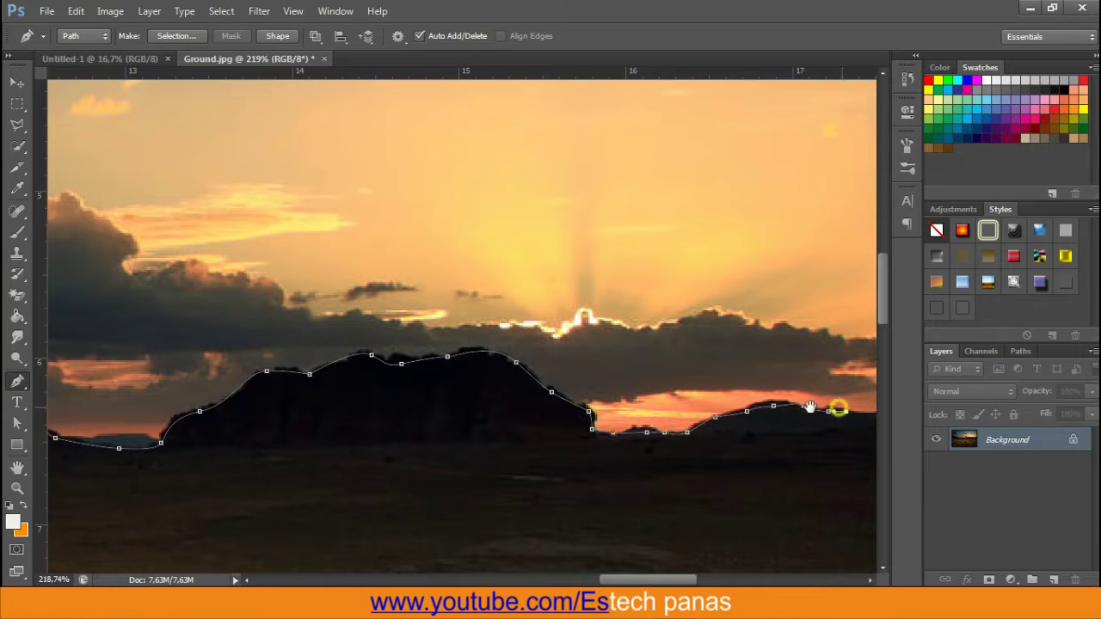
Extend the path along the remaining ridge past the image's right edge
{"action": "left_click_drag", "start_coordinate": [847, 412], "coordinate": [348, 405]}
{"action": "left_click", "coordinate": [384, 410]}
{"action": "left_click", "coordinate": [448, 415]}
{"action": "left_click", "coordinate": [507, 380]}
{"action": "left_click", "coordinate": [599, 412]}
{"action": "left_click", "coordinate": [655, 398]}
{"action": "left_click", "coordinate": [706, 394]}
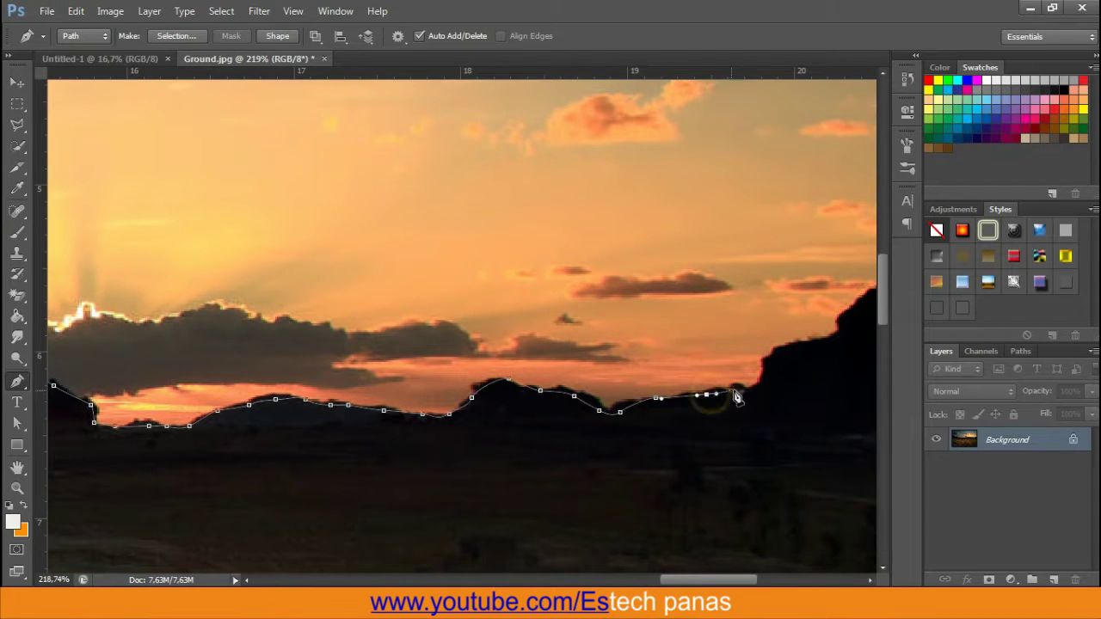
{"action": "left_click", "coordinate": [756, 383]}
{"action": "left_click", "coordinate": [762, 376]}
{"action": "scroll", "coordinate": [843, 340], "scroll_direction": "down", "scroll_amount": 3}
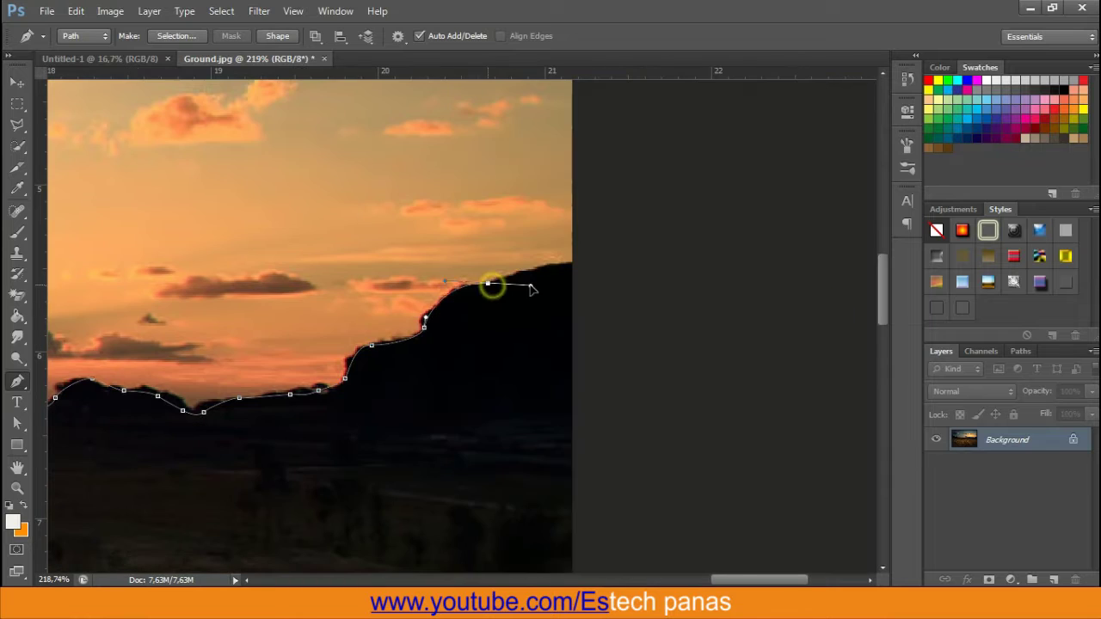
{"action": "left_click", "coordinate": [627, 283]}
{"action": "scroll", "coordinate": [676, 421], "scroll_direction": "down", "scroll_amount": 2}
{"action": "scroll", "coordinate": [634, 418], "scroll_direction": "down", "scroll_amount": 2}
Carry the path around the top of the sky and down the left side
{"action": "left_click", "coordinate": [787, 164]}
{"action": "left_click", "coordinate": [738, 106]}
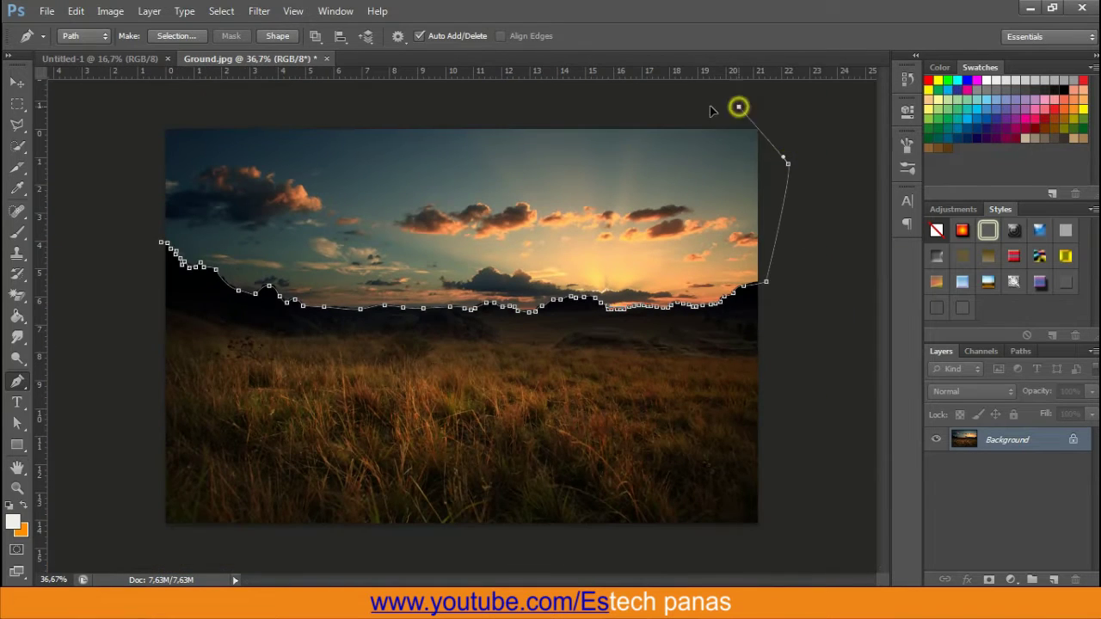
{"action": "left_click", "coordinate": [446, 123]}
{"action": "left_click", "coordinate": [248, 98]}
Close the path, invert the selection, and mask out the Ground photo's sky
{"action": "left_click_drag", "start_coordinate": [116, 230], "coordinate": [116, 248]}
{"action": "left_click", "coordinate": [160, 245]}
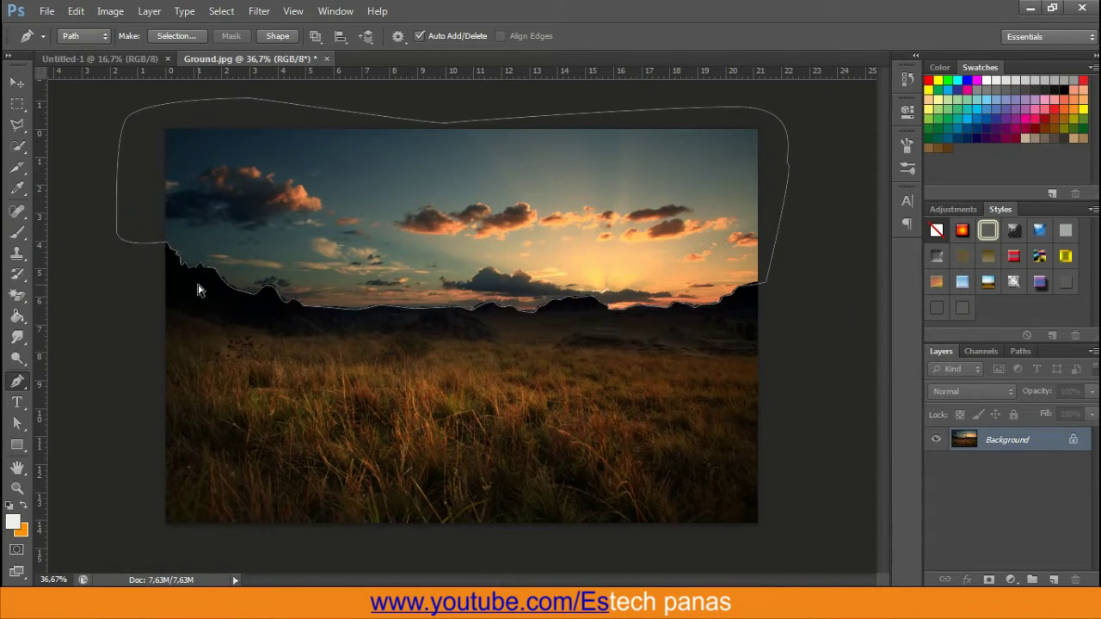
{"action": "key", "text": "ctrl+Return"}
{"action": "left_click", "coordinate": [988, 579]}
{"action": "key", "text": "ctrl+z"}
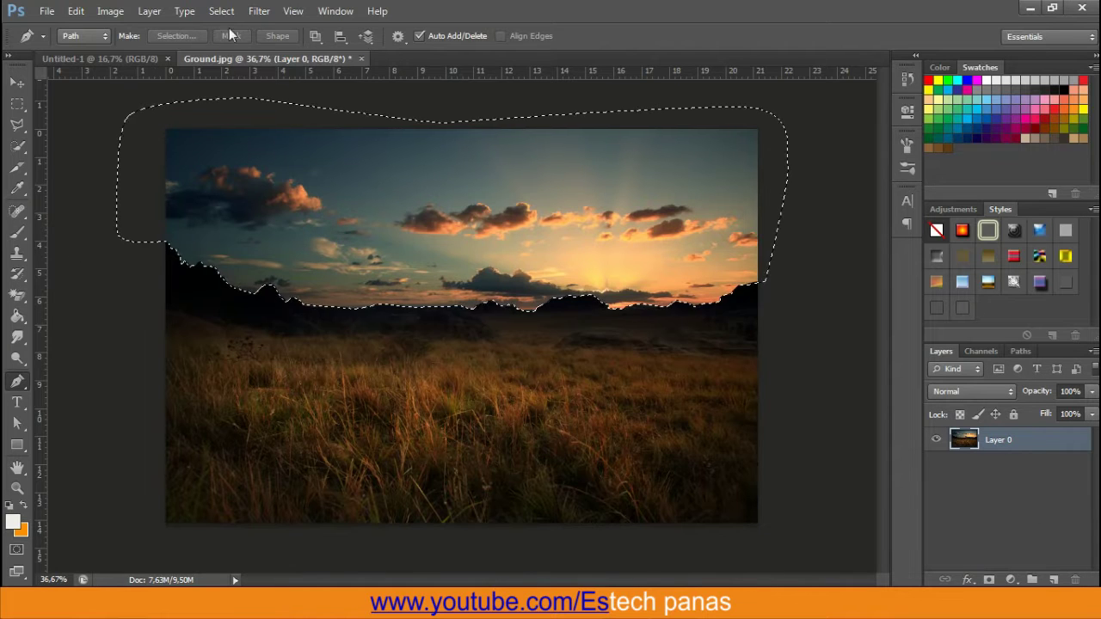
{"action": "left_click", "coordinate": [221, 10]}
{"action": "left_click", "coordinate": [236, 74]}
{"action": "left_click", "coordinate": [989, 580]}
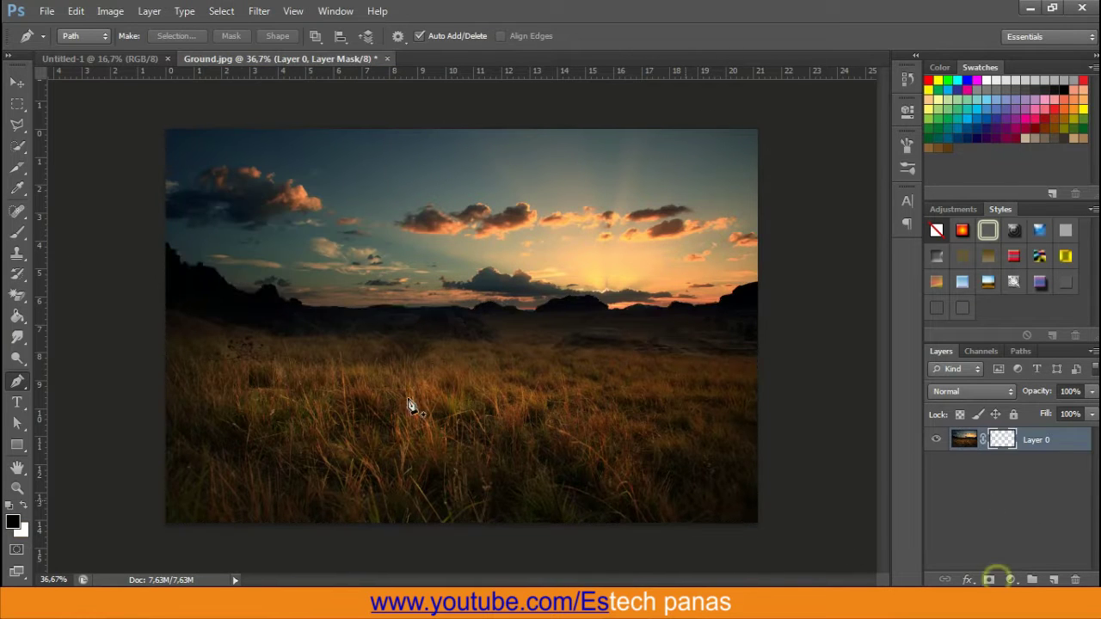
Move the grassland into Untitled-1, scaled about 188% along the page bottom
{"action": "left_click", "coordinate": [16, 82]}
{"action": "mouse_move", "coordinate": [136, 299]}
{"action": "left_mouse_down"}
{"action": "mouse_move", "coordinate": [536, 347]}
{"action": "mouse_move", "coordinate": [423, 457]}
{"action": "left_mouse_up"}
{"action": "left_click_drag", "start_coordinate": [564, 328], "coordinate": [638, 278]}
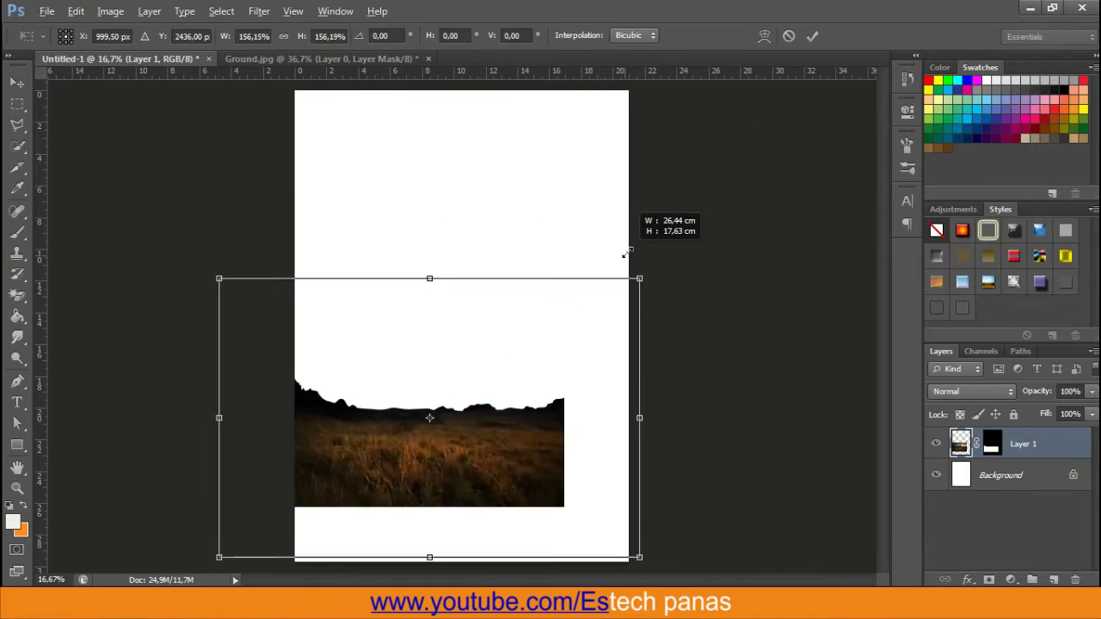
{"action": "mouse_move", "coordinate": [558, 424]}
{"action": "left_mouse_down"}
{"action": "mouse_move", "coordinate": [581, 446]}
{"action": "mouse_move", "coordinate": [582, 430]}
{"action": "left_mouse_up"}
{"action": "left_click_drag", "start_coordinate": [663, 278], "coordinate": [705, 251]}
{"action": "left_click_drag", "start_coordinate": [563, 489], "coordinate": [577, 442]}
{"action": "key", "text": "Return"}
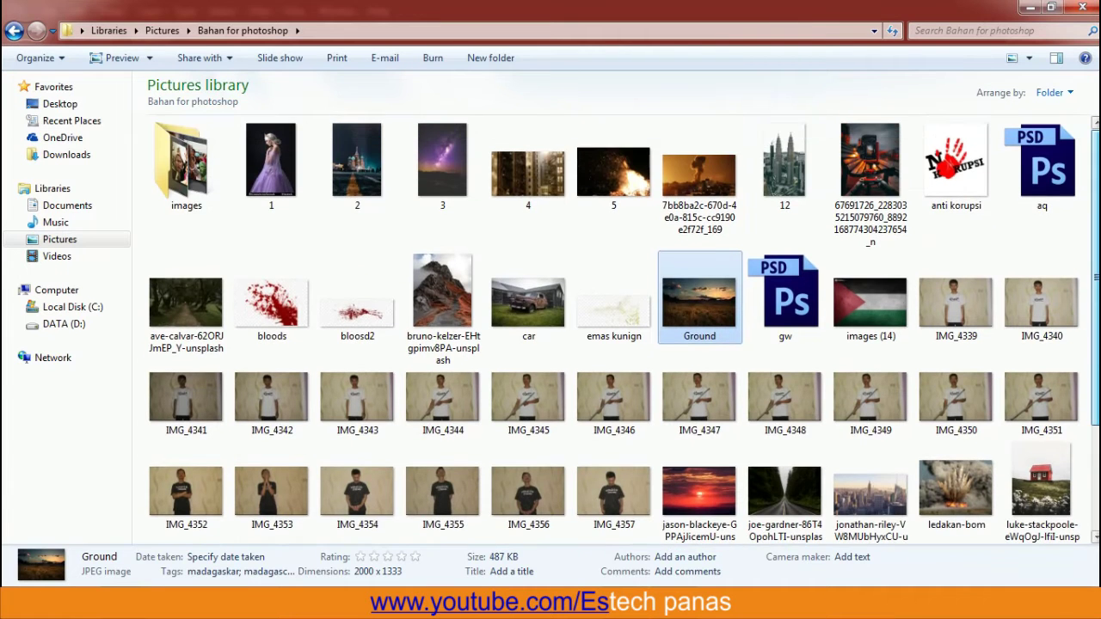
Drag sky-690293_1920.jpg from Explorer into Photoshop
{"action": "scroll", "coordinate": [895, 413], "scroll_direction": "down", "scroll_amount": 2}
{"action": "scroll", "coordinate": [895, 413], "scroll_direction": "down", "scroll_amount": 2}
{"action": "left_click_drag", "start_coordinate": [894, 413], "coordinate": [777, 6]}
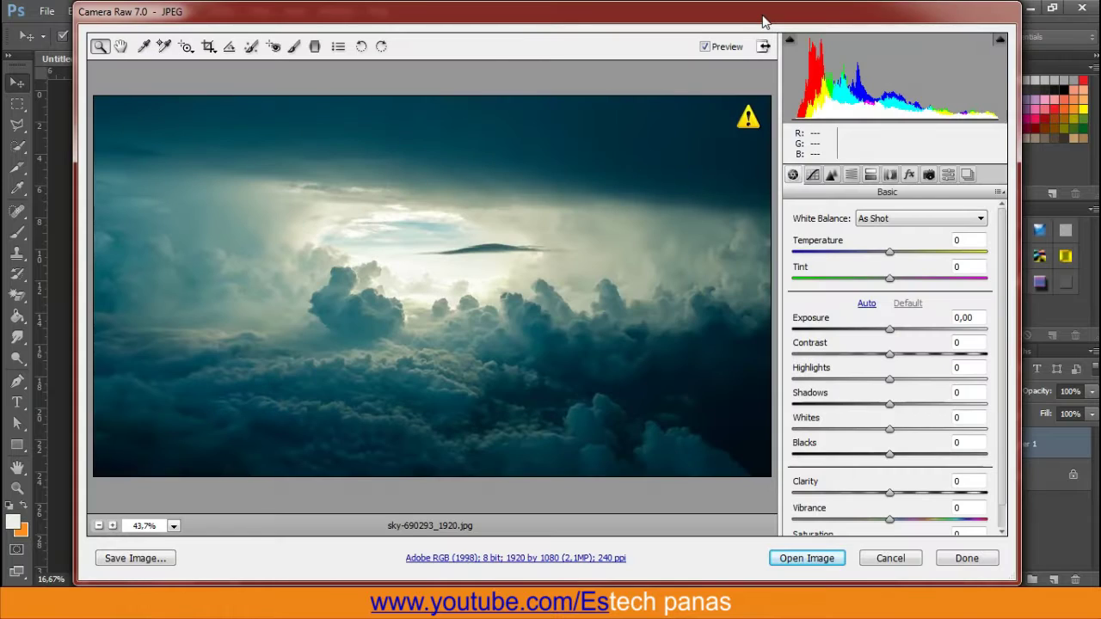
Open the sky photo from Camera Raw and crop it
{"action": "left_click", "coordinate": [808, 557]}
{"action": "left_click", "coordinate": [18, 167]}
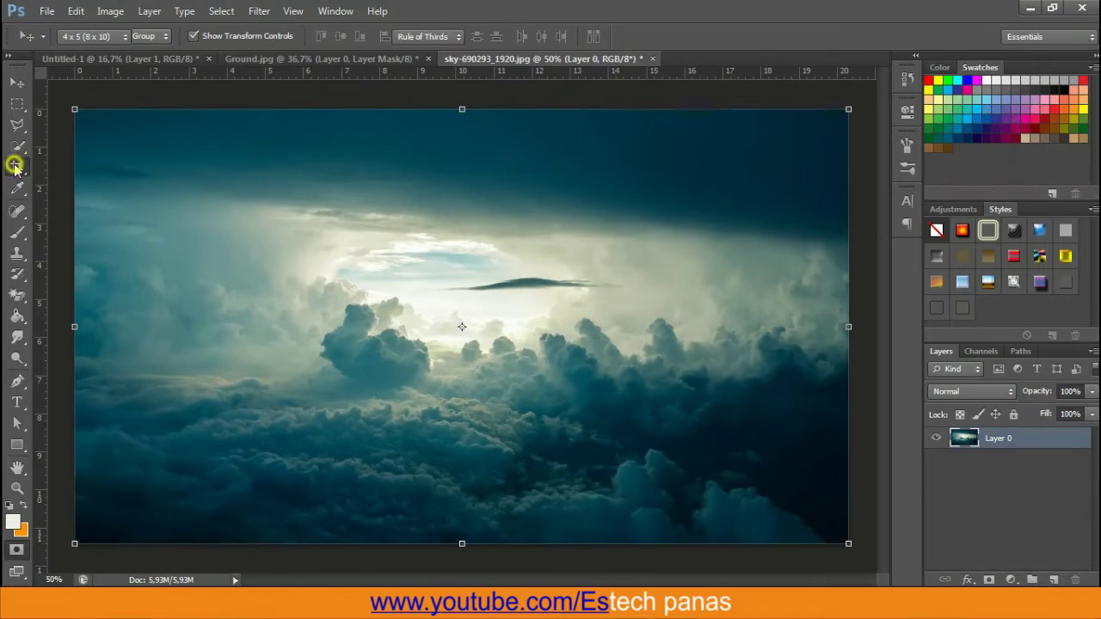
{"action": "left_click", "coordinate": [811, 36]}
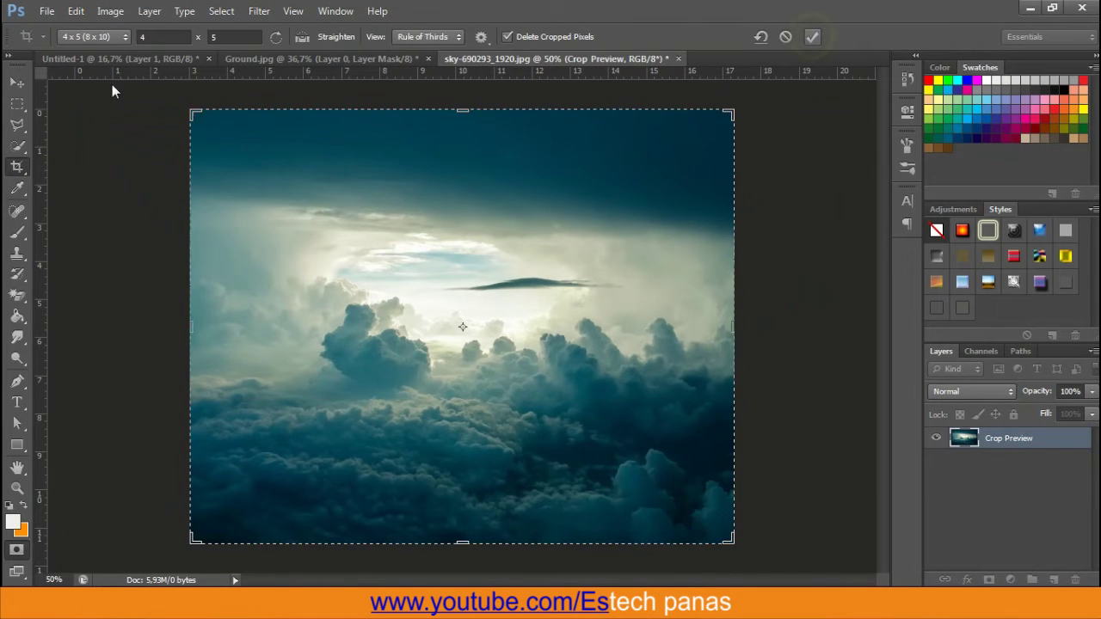
{"action": "left_click", "coordinate": [17, 83]}
Apply Polar Coordinates (Rectangular to Polar) to turn the sky into a vortex
{"action": "left_click", "coordinate": [261, 10]}
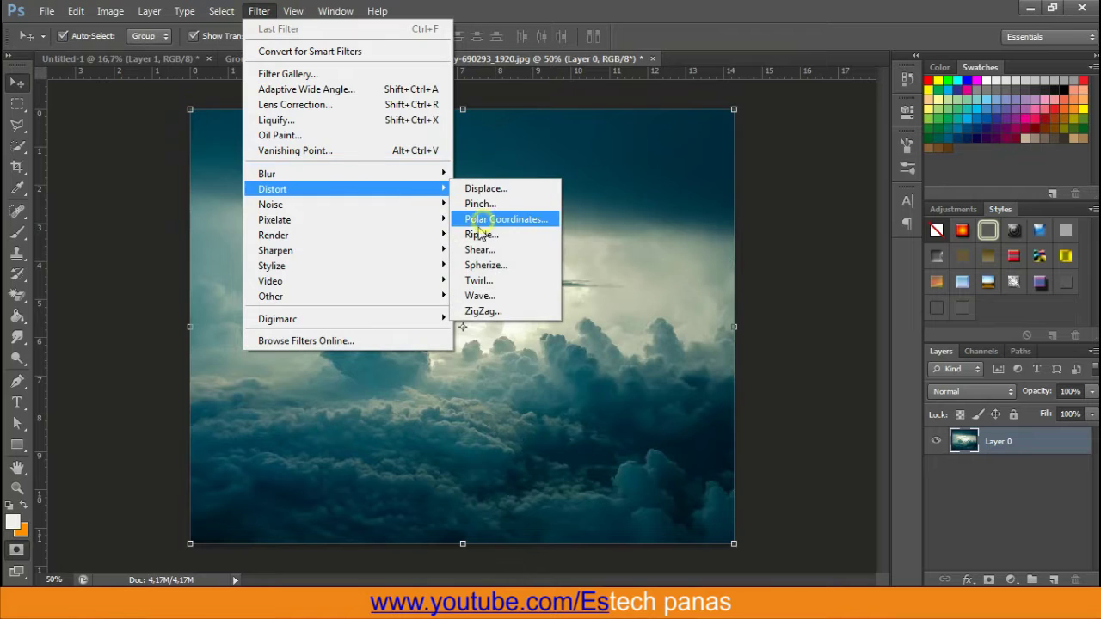
{"action": "left_click", "coordinate": [482, 216]}
{"action": "left_click", "coordinate": [405, 335]}
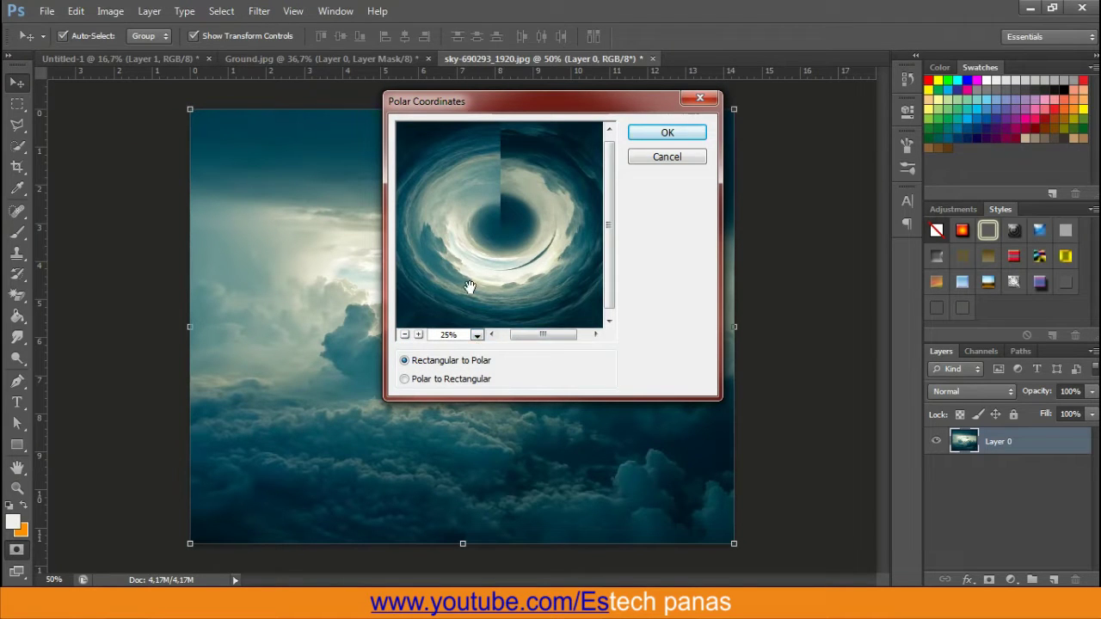
{"action": "left_click", "coordinate": [667, 132]}
Clone cloud texture over the vertical seam above the vortex centre
{"action": "key", "text": "s"}
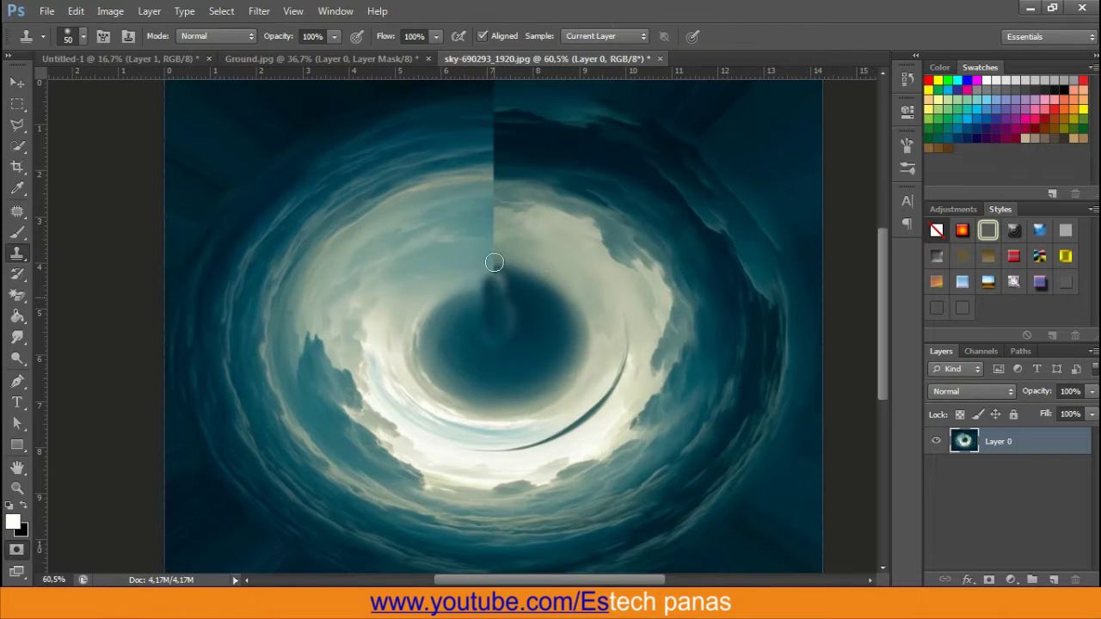
{"action": "left_click_drag", "start_coordinate": [494, 288], "coordinate": [493, 191]}
{"action": "scroll", "coordinate": [493, 197], "scroll_direction": "up", "scroll_amount": 2}
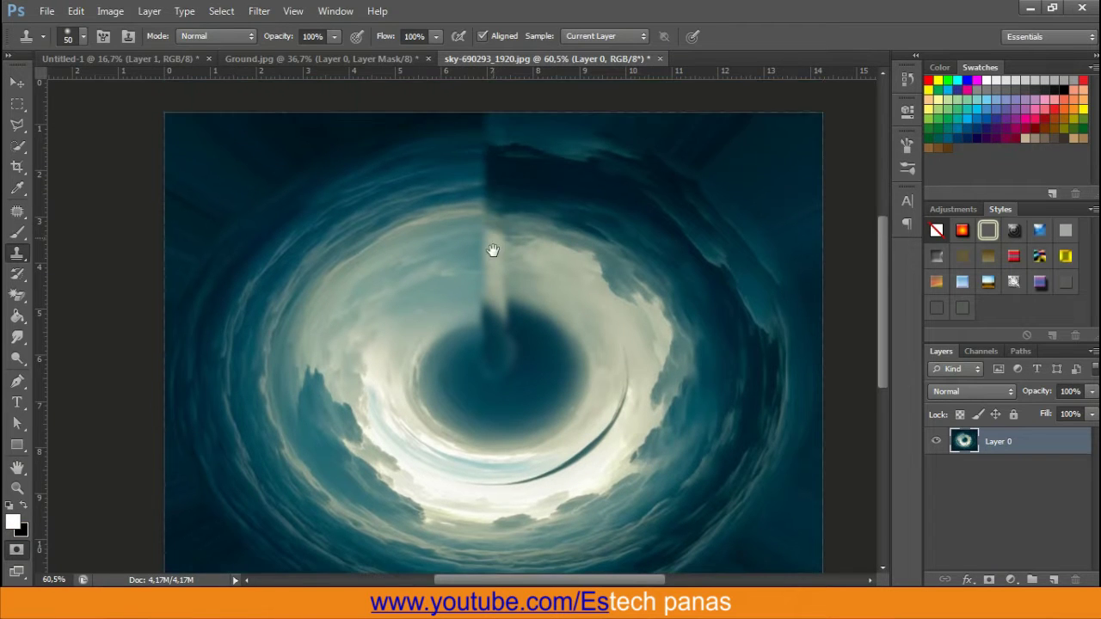
{"action": "left_click", "coordinate": [413, 334], "text": "alt"}
{"action": "left_click_drag", "start_coordinate": [478, 303], "coordinate": [484, 329]}
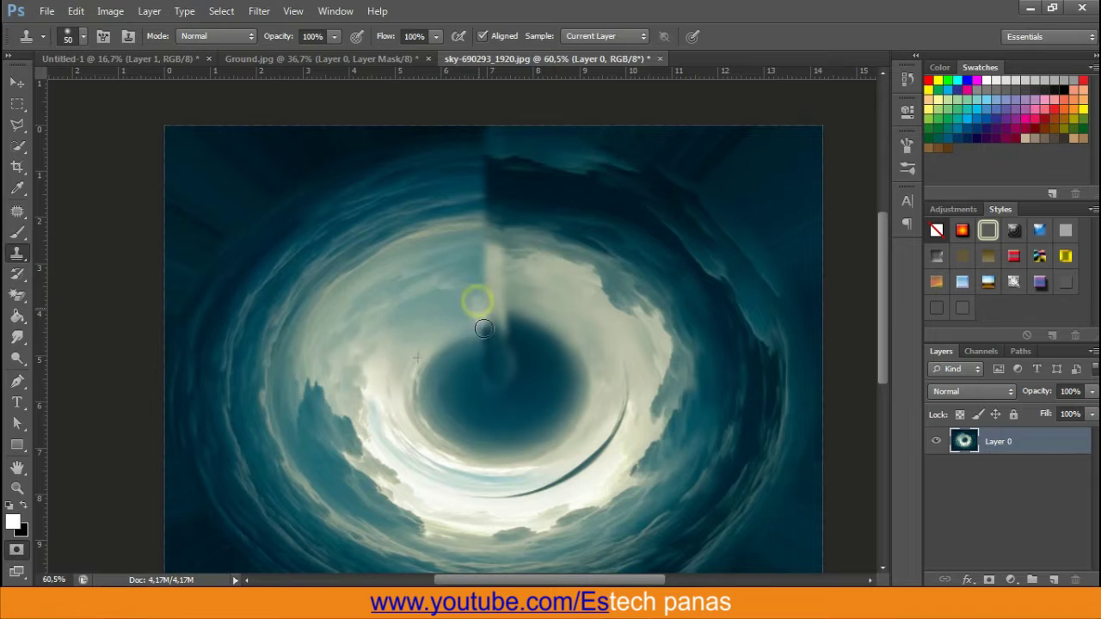
{"action": "scroll", "coordinate": [481, 248], "scroll_direction": "up", "scroll_amount": 4}
{"action": "left_click_drag", "start_coordinate": [506, 289], "coordinate": [520, 287]}
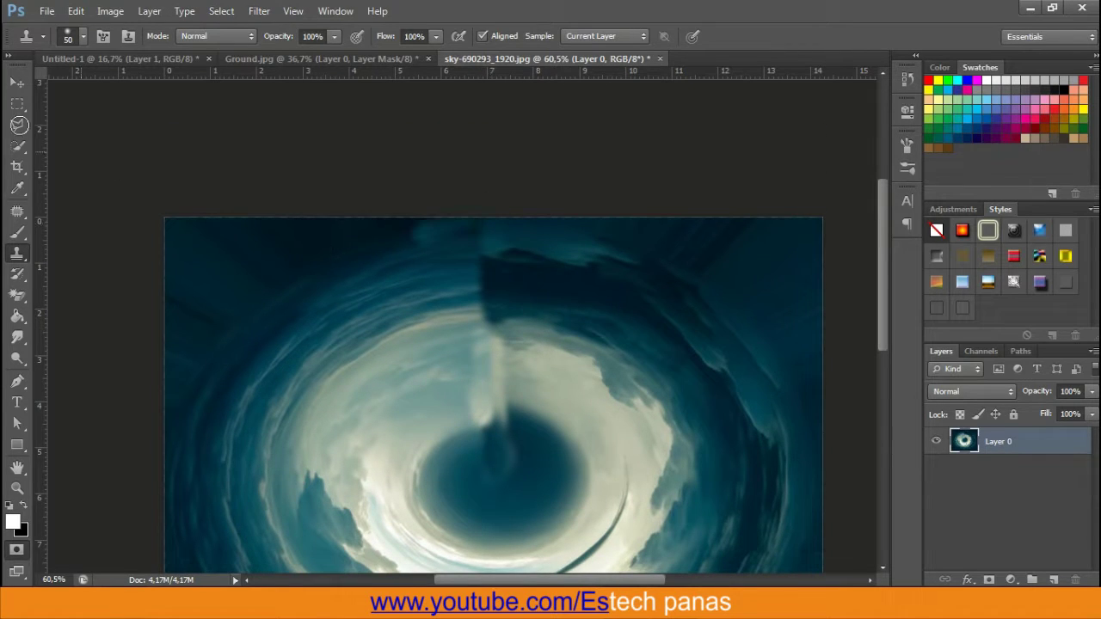
{"action": "left_click", "coordinate": [17, 82]}
{"action": "scroll", "coordinate": [541, 238], "scroll_direction": "down", "scroll_amount": 2}
{"action": "scroll", "coordinate": [541, 238], "scroll_direction": "down", "scroll_amount": 2}
Place the vortex as Layer 2 below the grass, scaled about 217% over the canvas top
{"action": "scroll", "coordinate": [288, 226], "scroll_direction": "up", "scroll_amount": 1}
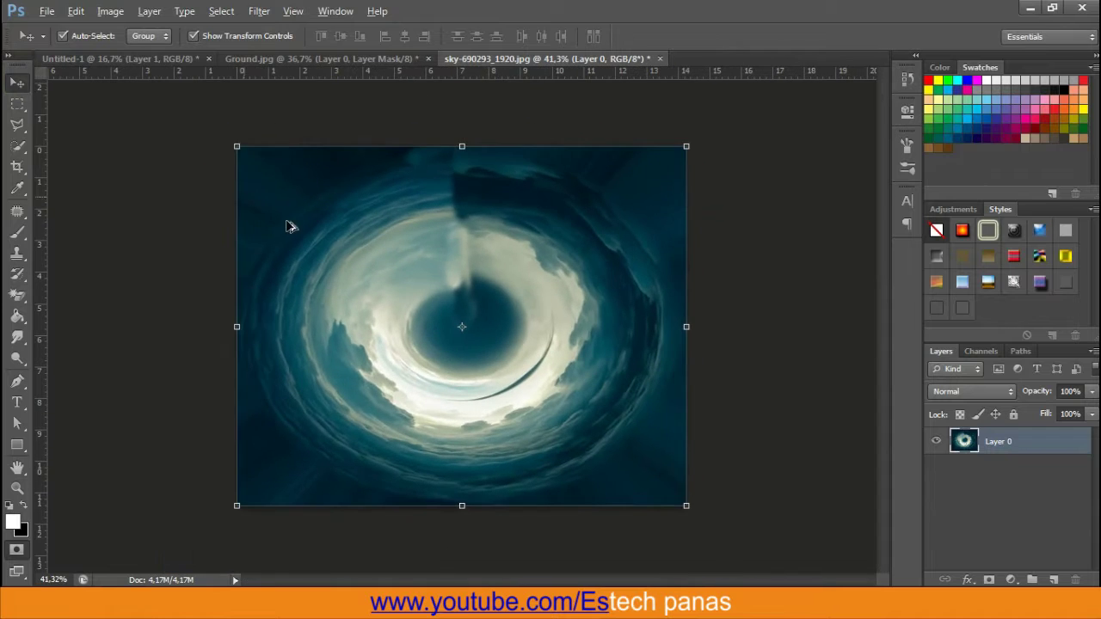
{"action": "mouse_move", "coordinate": [363, 196]}
{"action": "left_mouse_down"}
{"action": "mouse_move", "coordinate": [283, 83]}
{"action": "mouse_move", "coordinate": [480, 240]}
{"action": "left_mouse_up"}
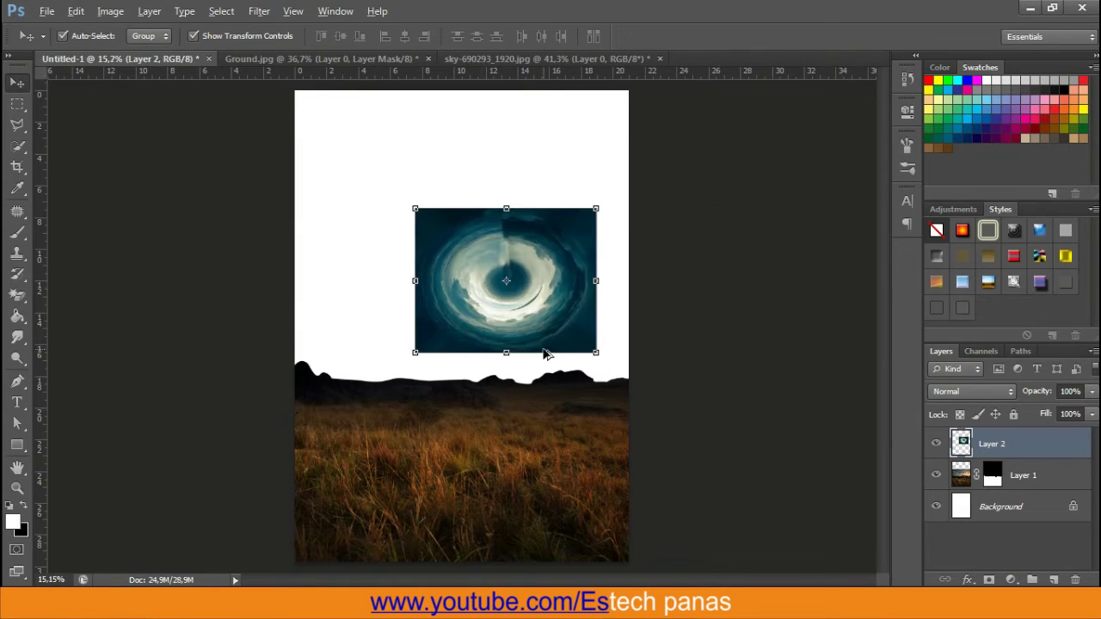
{"action": "left_click_drag", "start_coordinate": [1032, 458], "coordinate": [1036, 485]}
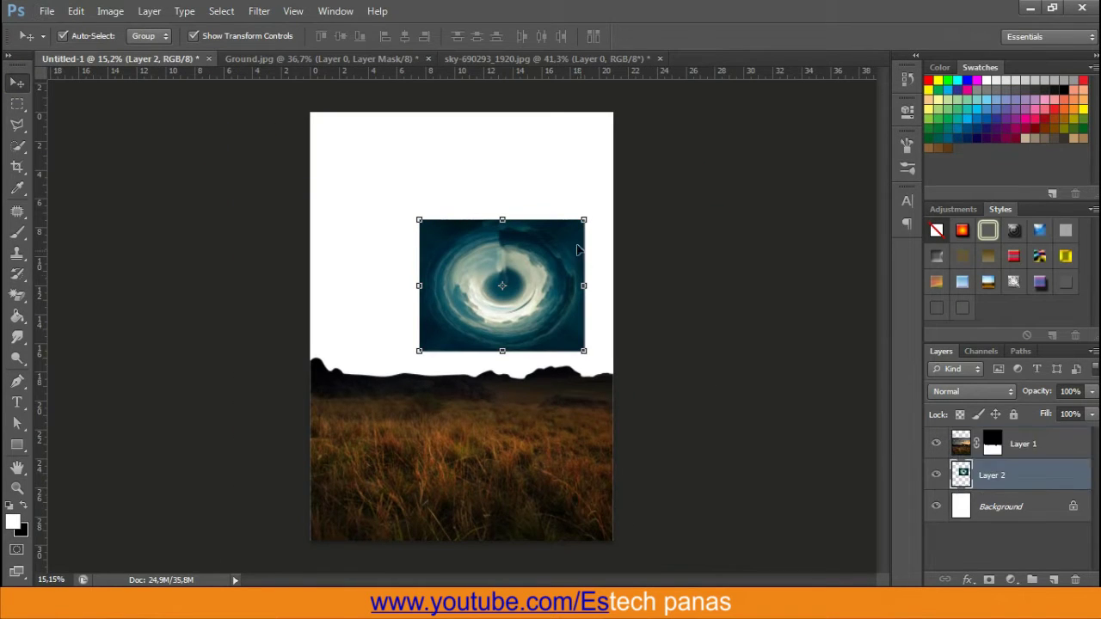
{"action": "key", "text": "ctrl+t"}
{"action": "left_click_drag", "start_coordinate": [585, 218], "coordinate": [711, 115]}
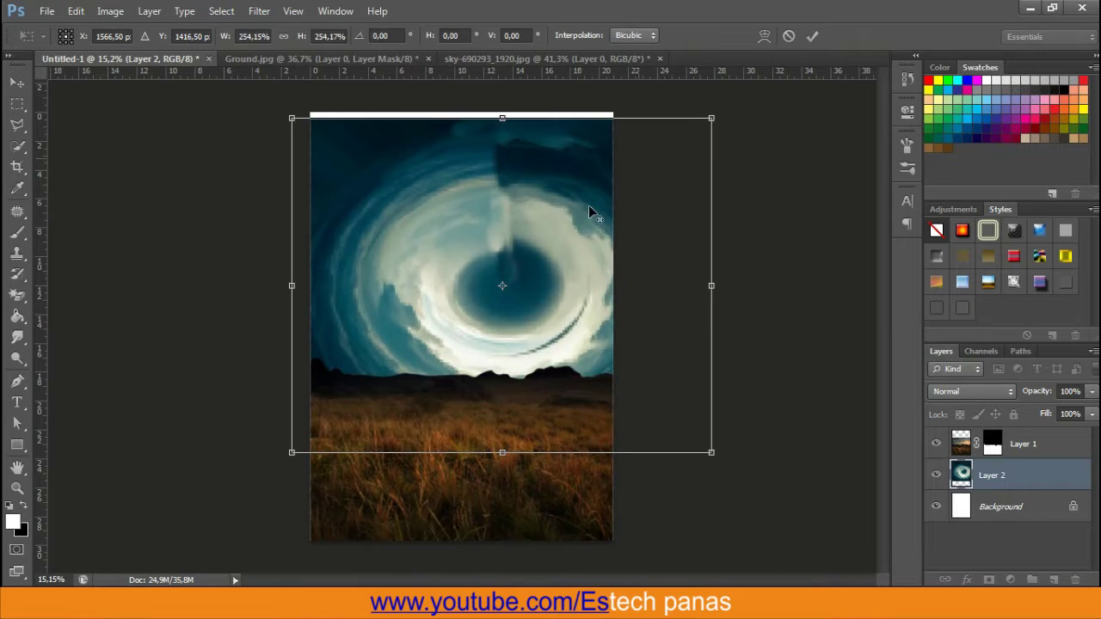
{"action": "left_click_drag", "start_coordinate": [590, 214], "coordinate": [517, 233]}
{"action": "left_click_drag", "start_coordinate": [675, 100], "coordinate": [646, 107]}
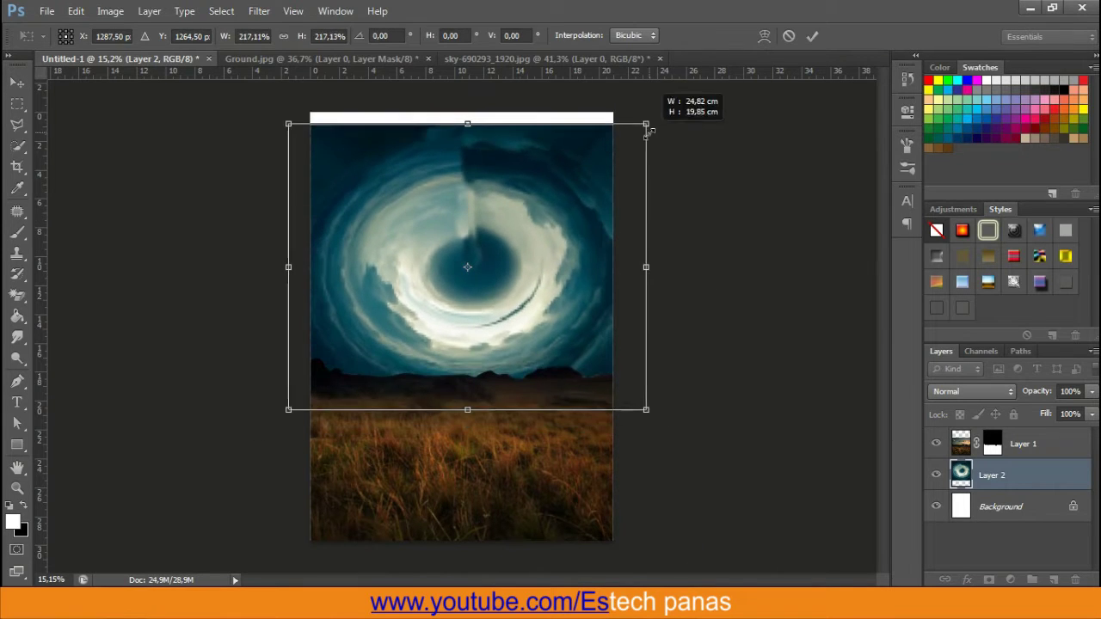
{"action": "left_click_drag", "start_coordinate": [550, 197], "coordinate": [563, 220]}
{"action": "left_click", "coordinate": [811, 38]}
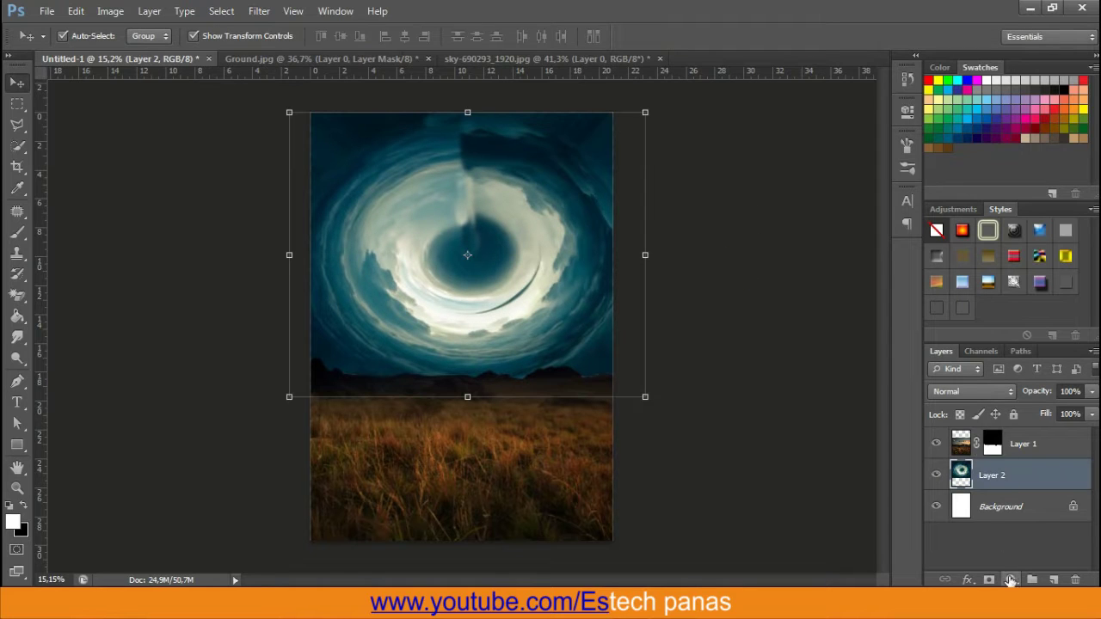
{"action": "left_click", "coordinate": [1010, 580]}
Add a Hue/Saturation clipped to the sky with Hue -31 and Saturation -69
{"action": "left_click", "coordinate": [1001, 380]}
{"action": "left_click", "coordinate": [765, 374]}
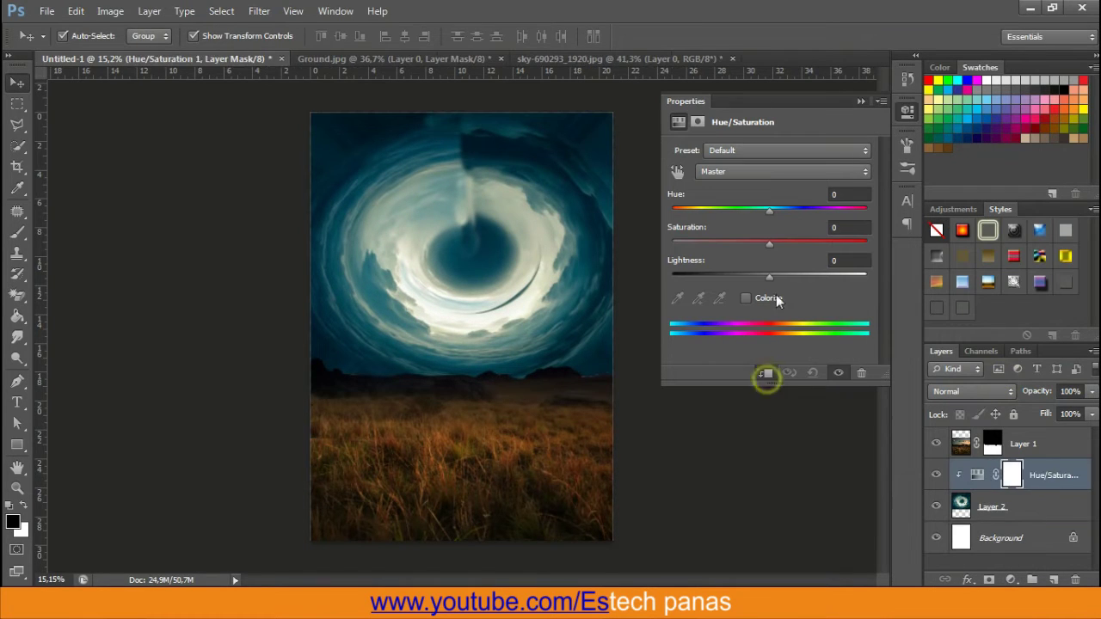
{"action": "left_click_drag", "start_coordinate": [695, 245], "coordinate": [702, 243]}
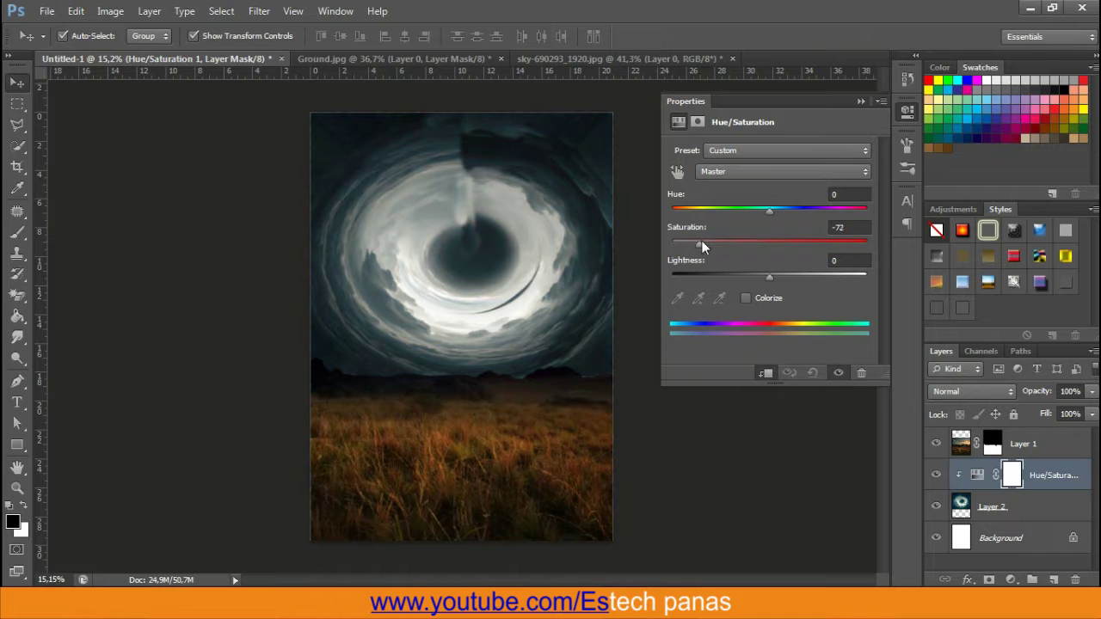
{"action": "left_click_drag", "start_coordinate": [769, 211], "coordinate": [767, 215]}
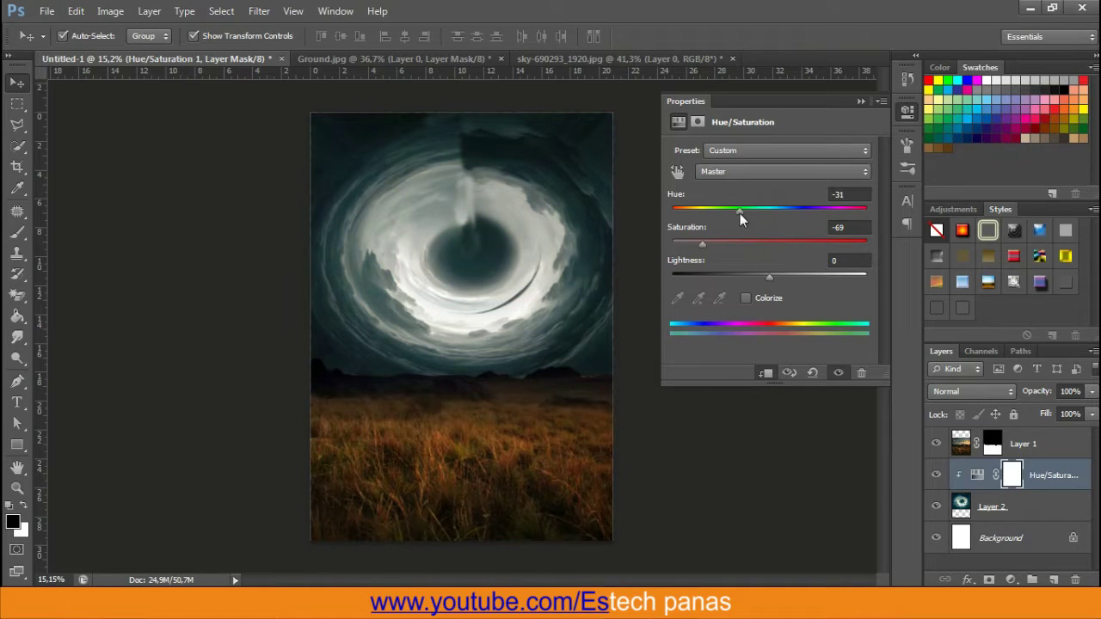
{"action": "left_click", "coordinate": [858, 102]}
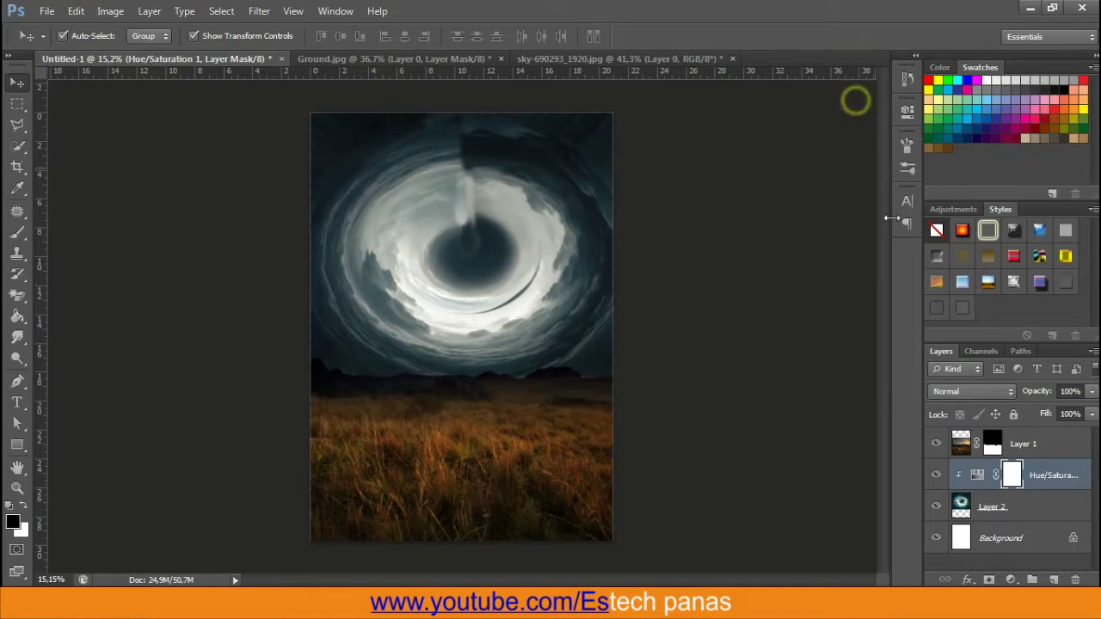
Add another Hue/Saturation adjustment above the grass layer
{"action": "left_click", "coordinate": [1021, 443]}
{"action": "left_click", "coordinate": [1010, 580]}
{"action": "left_click", "coordinate": [937, 378]}
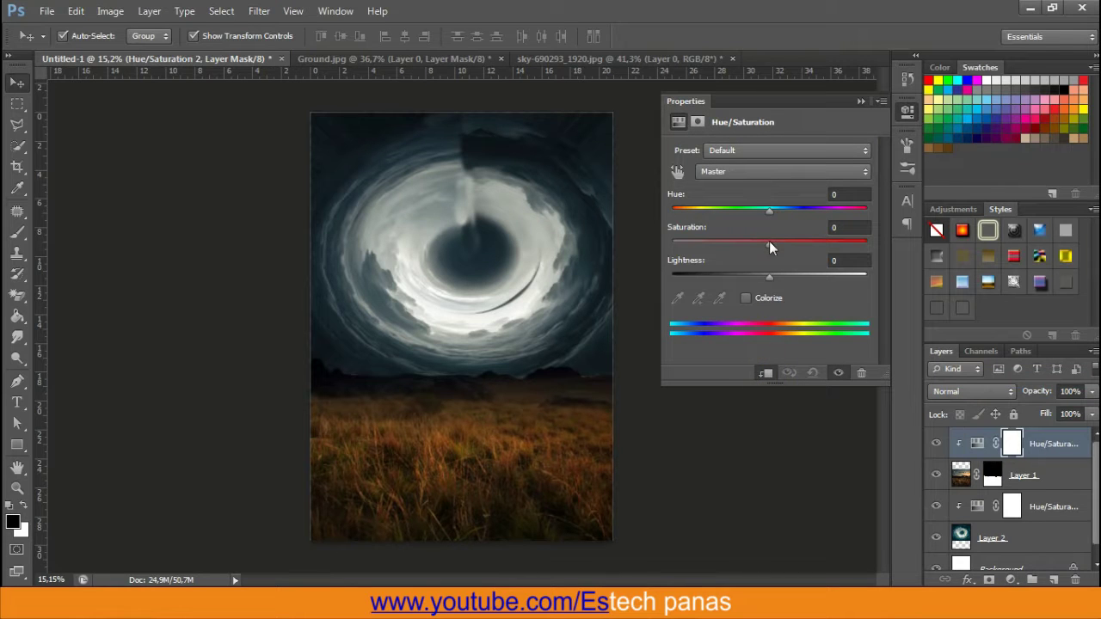
Set the grass to Hue +1, Saturation -66, Lightness -11, then select car.jpg
{"action": "left_click_drag", "start_coordinate": [768, 243], "coordinate": [716, 245]}
{"action": "mouse_move", "coordinate": [769, 211]}
{"action": "left_mouse_down"}
{"action": "mouse_move", "coordinate": [819, 216]}
{"action": "mouse_move", "coordinate": [710, 219]}
{"action": "mouse_move", "coordinate": [807, 220]}
{"action": "mouse_move", "coordinate": [743, 208]}
{"action": "mouse_move", "coordinate": [771, 211]}
{"action": "left_mouse_up"}
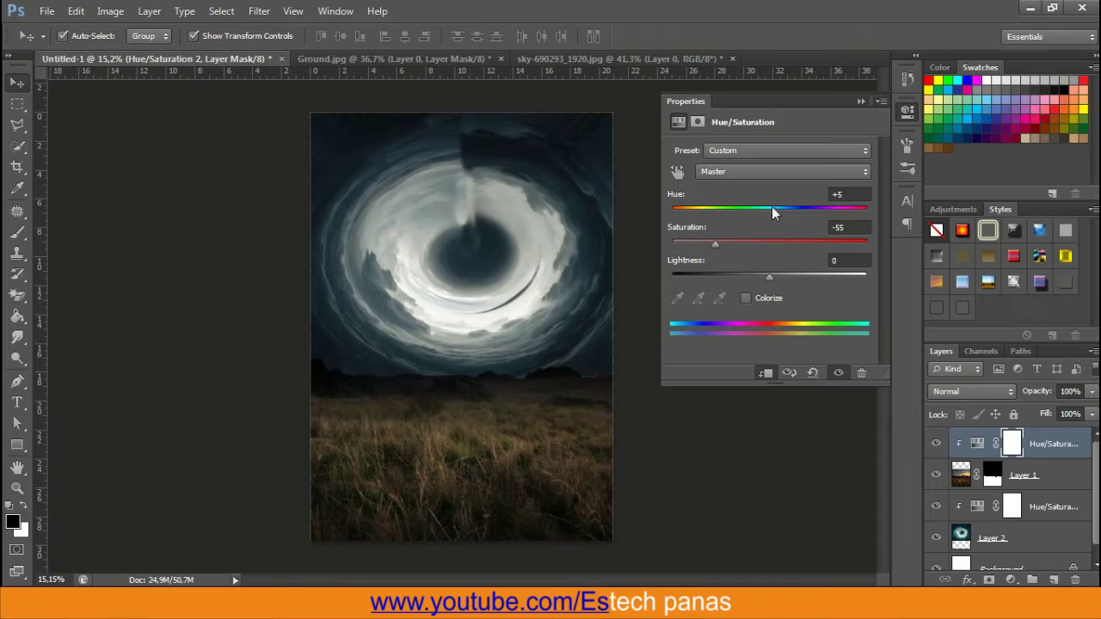
{"action": "mouse_move", "coordinate": [769, 276]}
{"action": "left_mouse_down"}
{"action": "mouse_move", "coordinate": [736, 277]}
{"action": "mouse_move", "coordinate": [769, 270]}
{"action": "mouse_move", "coordinate": [758, 275]}
{"action": "left_mouse_up"}
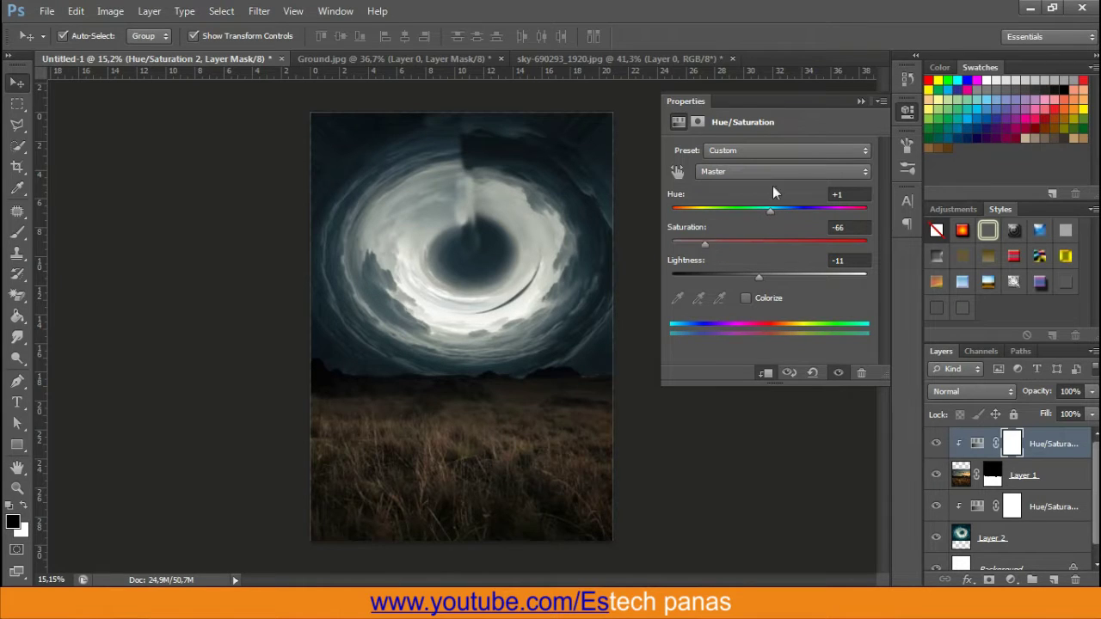
{"action": "left_click", "coordinate": [858, 102]}
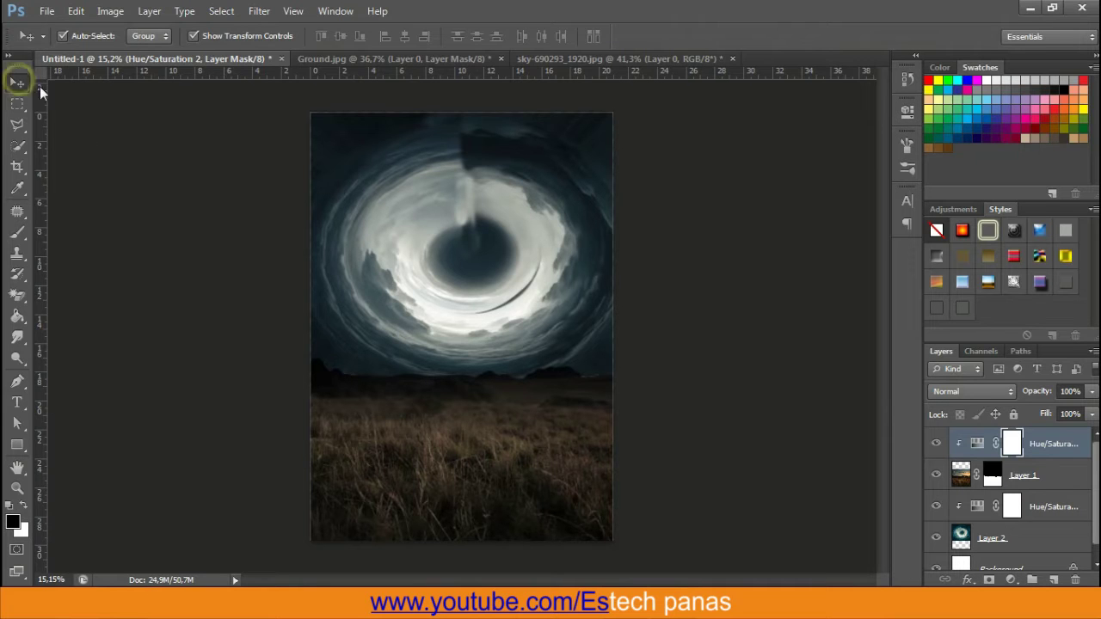
{"action": "scroll", "coordinate": [533, 292], "scroll_direction": "up", "scroll_amount": 5}
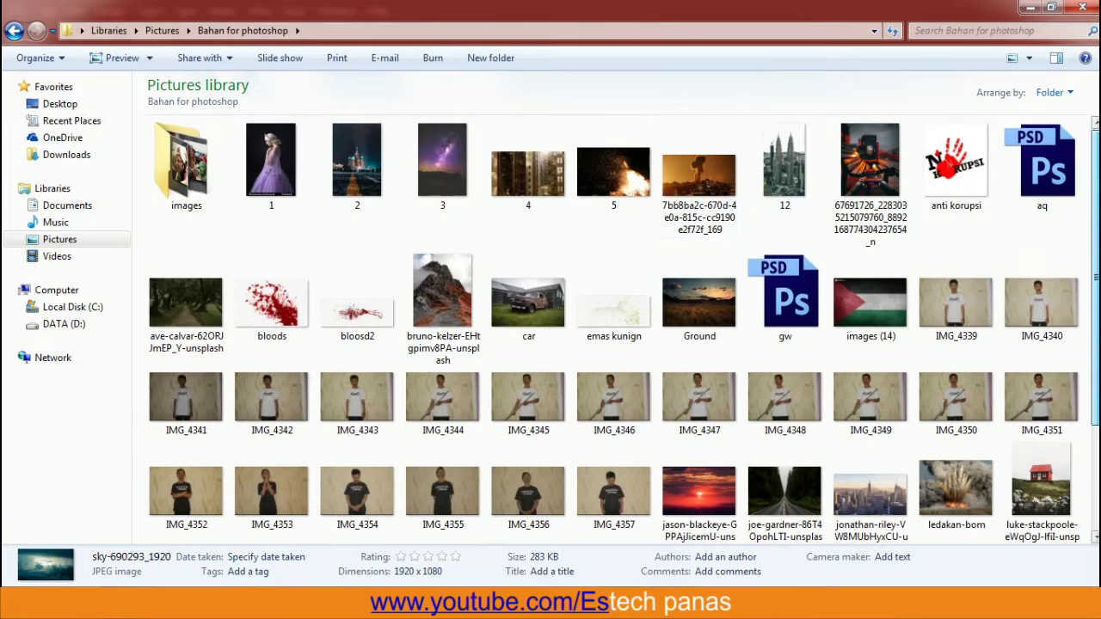
{"action": "left_click", "coordinate": [534, 288]}
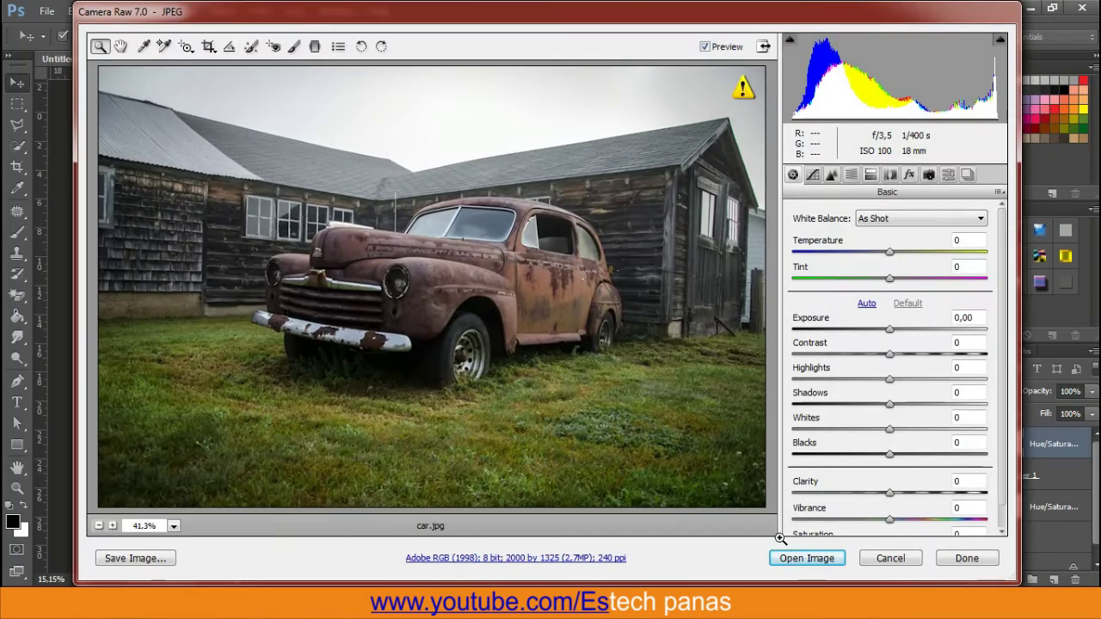
Open the car photo and frame the whole car for Pen-tool tracing
{"action": "left_click", "coordinate": [806, 558]}
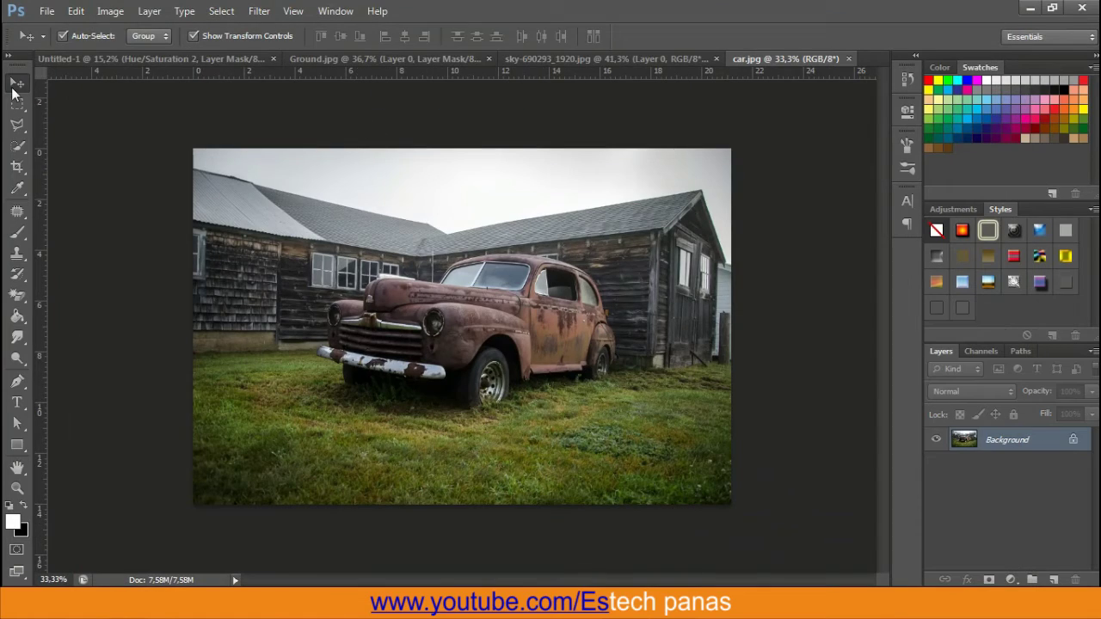
{"action": "scroll", "coordinate": [354, 311], "scroll_direction": "up", "scroll_amount": 3}
{"action": "scroll", "coordinate": [354, 311], "scroll_direction": "up", "scroll_amount": 2}
{"action": "scroll", "coordinate": [354, 311], "scroll_direction": "up", "scroll_amount": 1}
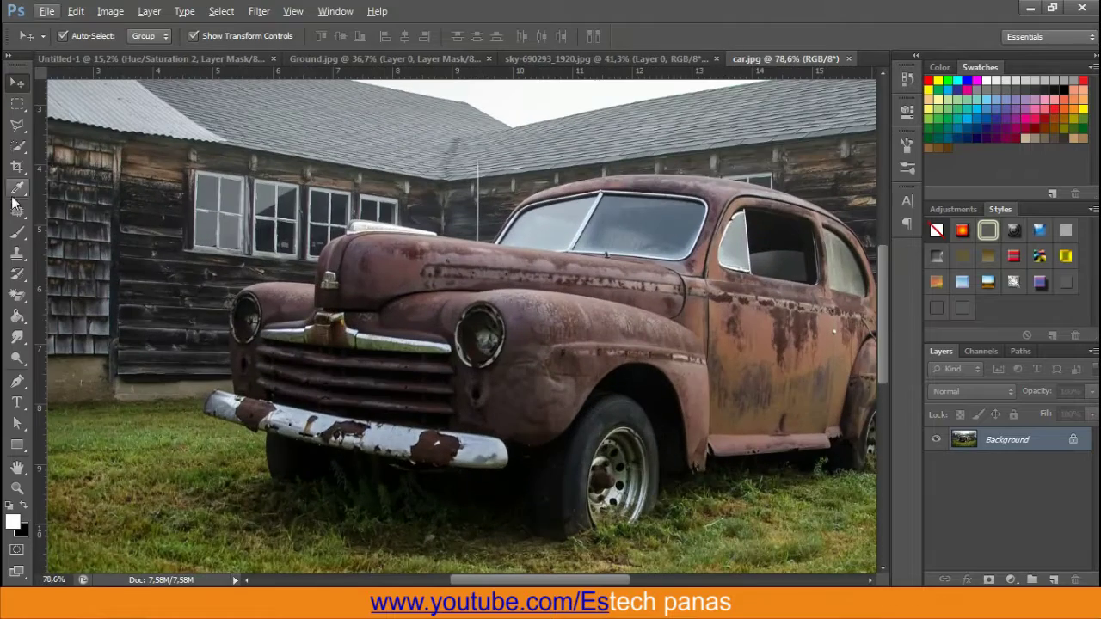
{"action": "left_click", "coordinate": [17, 381]}
{"action": "scroll", "coordinate": [556, 527], "scroll_direction": "up", "scroll_amount": 1}
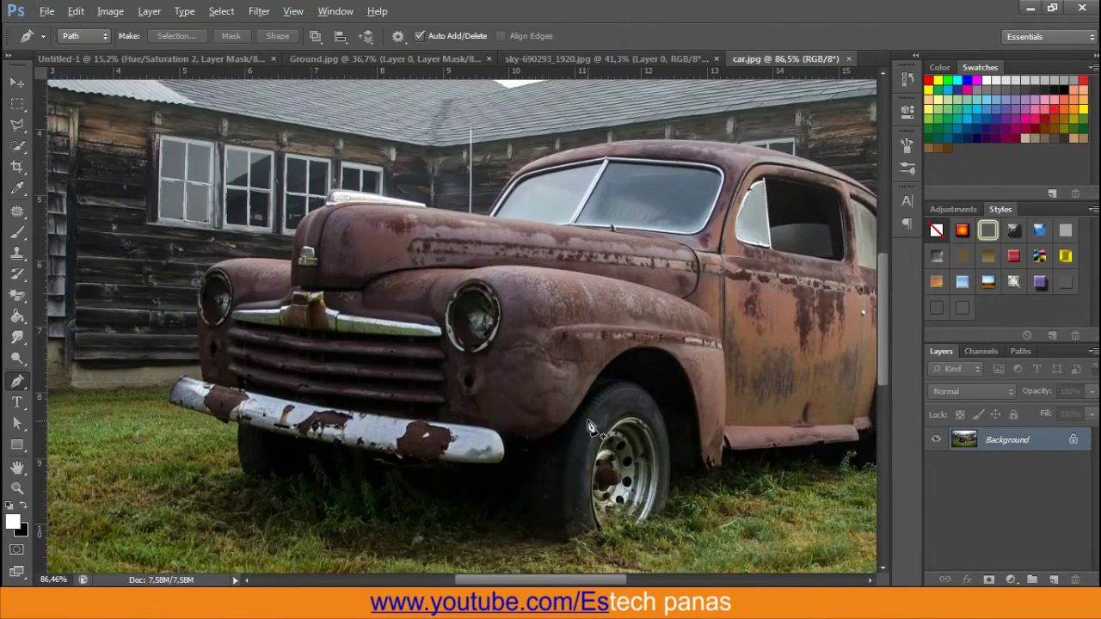
{"action": "scroll", "coordinate": [590, 427], "scroll_direction": "down", "scroll_amount": 1}
{"action": "left_click_drag", "start_coordinate": [531, 273], "coordinate": [352, 315]}
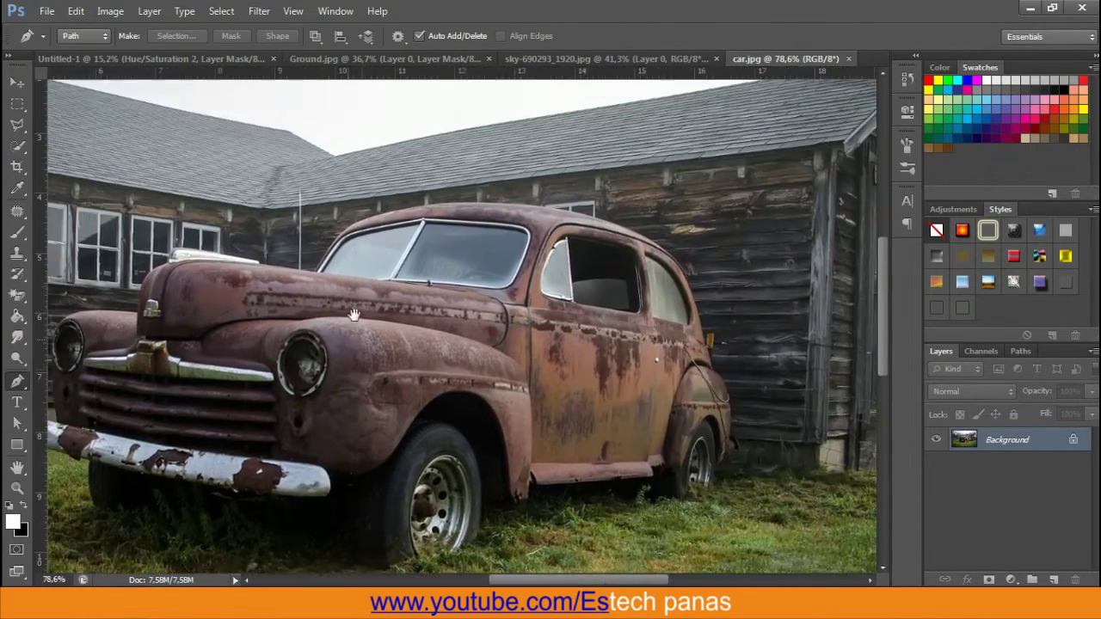
{"action": "scroll", "coordinate": [381, 203], "scroll_direction": "up", "scroll_amount": 3}
{"action": "scroll", "coordinate": [381, 204], "scroll_direction": "up", "scroll_amount": 3}
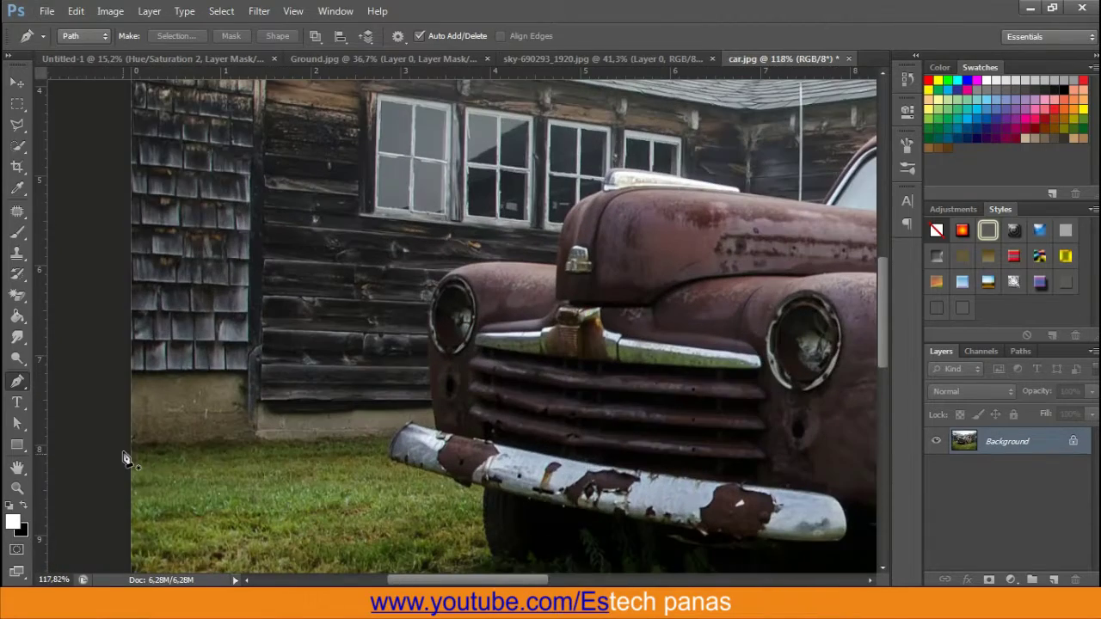
Start the path along the grass line, past the bumper and up the headlight edge
{"action": "left_click", "coordinate": [98, 449]}
{"action": "left_click", "coordinate": [238, 445]}
{"action": "left_click", "coordinate": [306, 438]}
{"action": "left_click", "coordinate": [387, 436]}
{"action": "scroll", "coordinate": [404, 430], "scroll_direction": "up", "scroll_amount": 4}
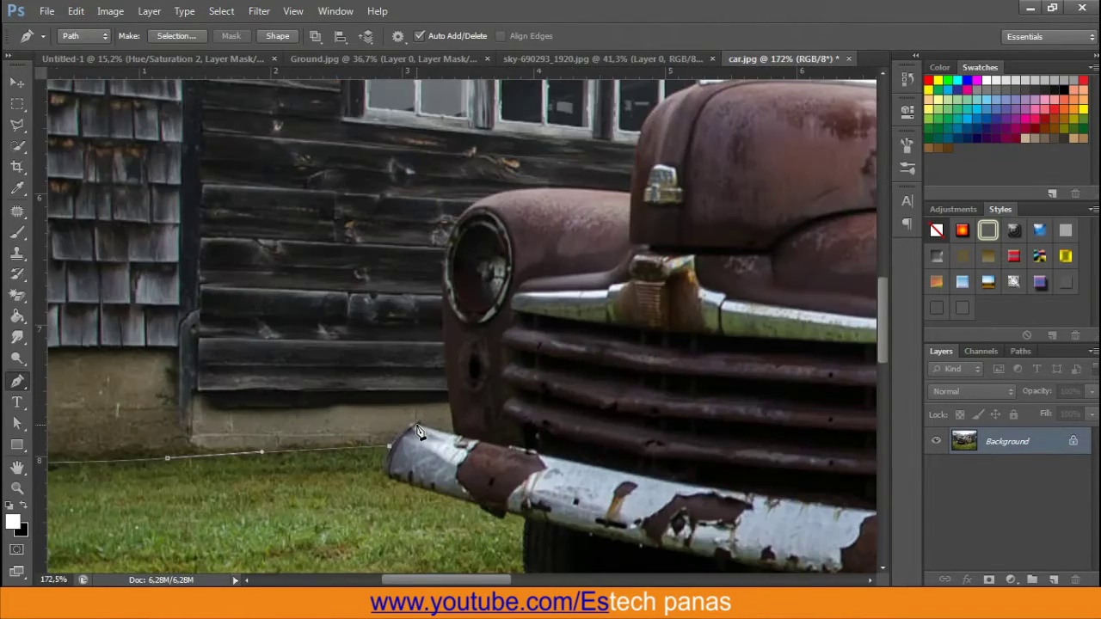
{"action": "scroll", "coordinate": [416, 427], "scroll_direction": "up", "scroll_amount": 2}
{"action": "left_click", "coordinate": [416, 422]}
{"action": "left_click", "coordinate": [439, 262]}
{"action": "left_click", "coordinate": [455, 193]}
{"action": "left_click", "coordinate": [473, 127]}
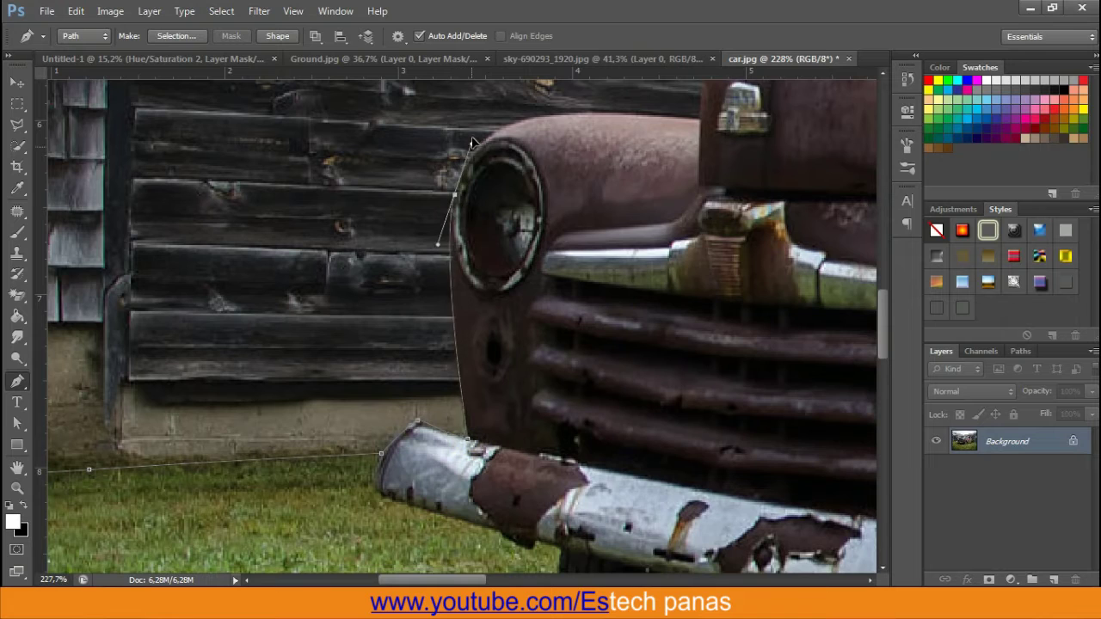
Continue the path along the hood top toward the windshield and roofline
{"action": "left_click_drag", "start_coordinate": [580, 134], "coordinate": [377, 389]}
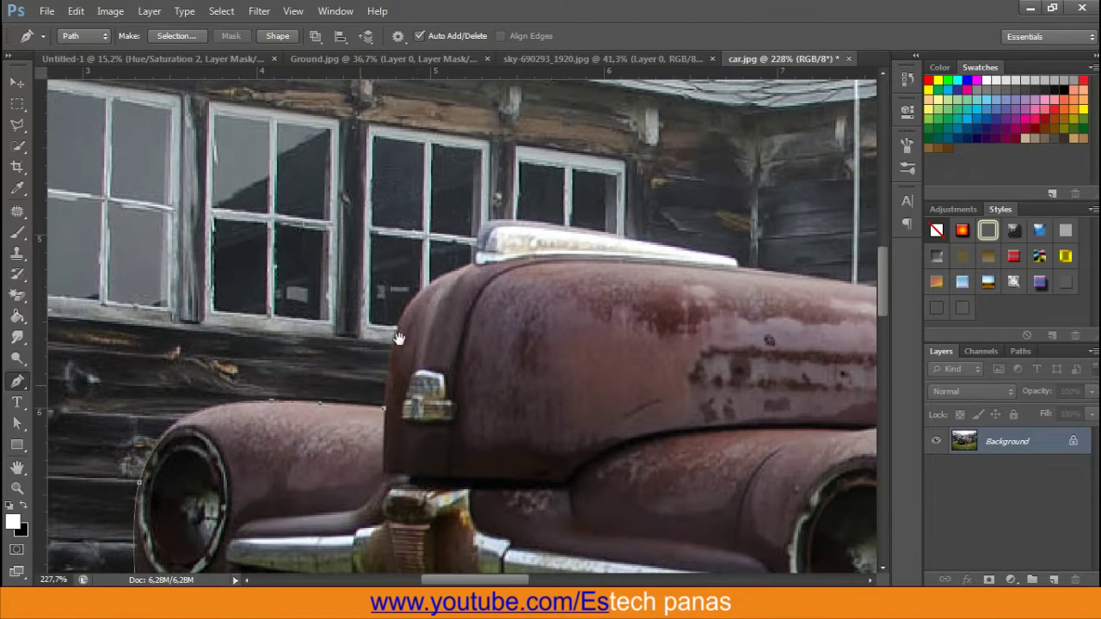
{"action": "left_click_drag", "start_coordinate": [504, 375], "coordinate": [401, 375]}
{"action": "left_click", "coordinate": [430, 293]}
{"action": "left_click_drag", "start_coordinate": [557, 213], "coordinate": [443, 317]}
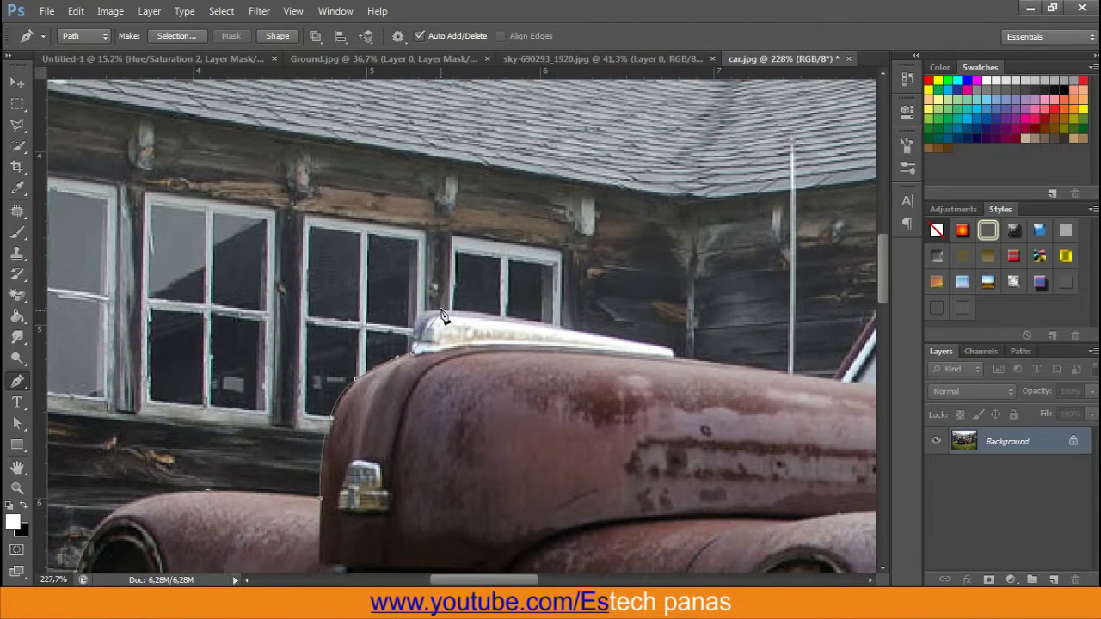
{"action": "left_click_drag", "start_coordinate": [673, 364], "coordinate": [471, 399]}
{"action": "left_click", "coordinate": [470, 393]}
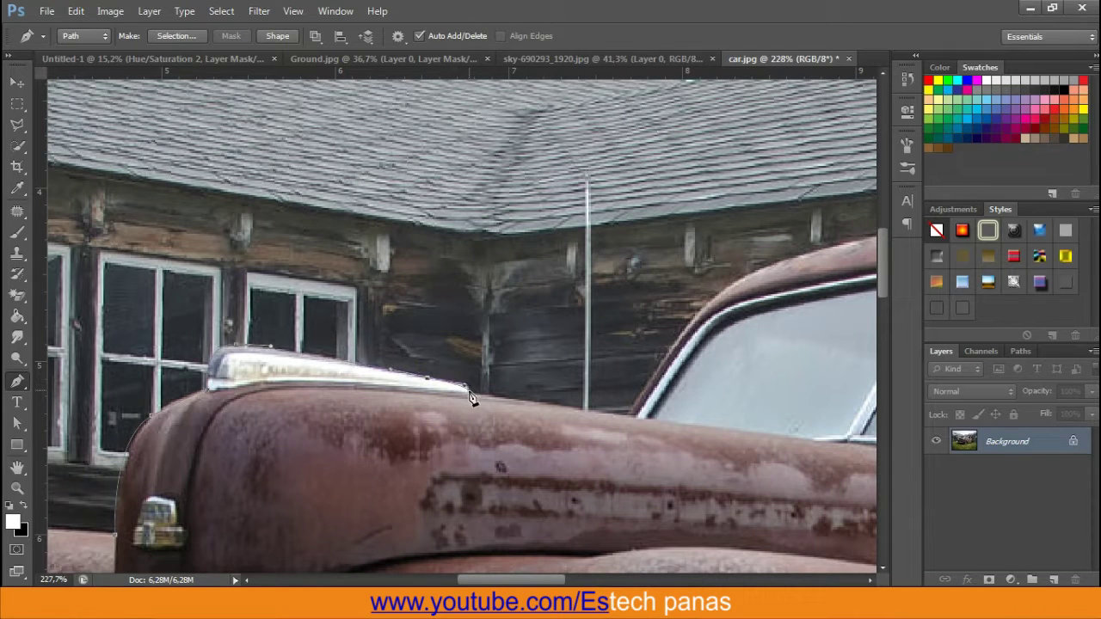
{"action": "left_click_drag", "start_coordinate": [632, 423], "coordinate": [283, 466]}
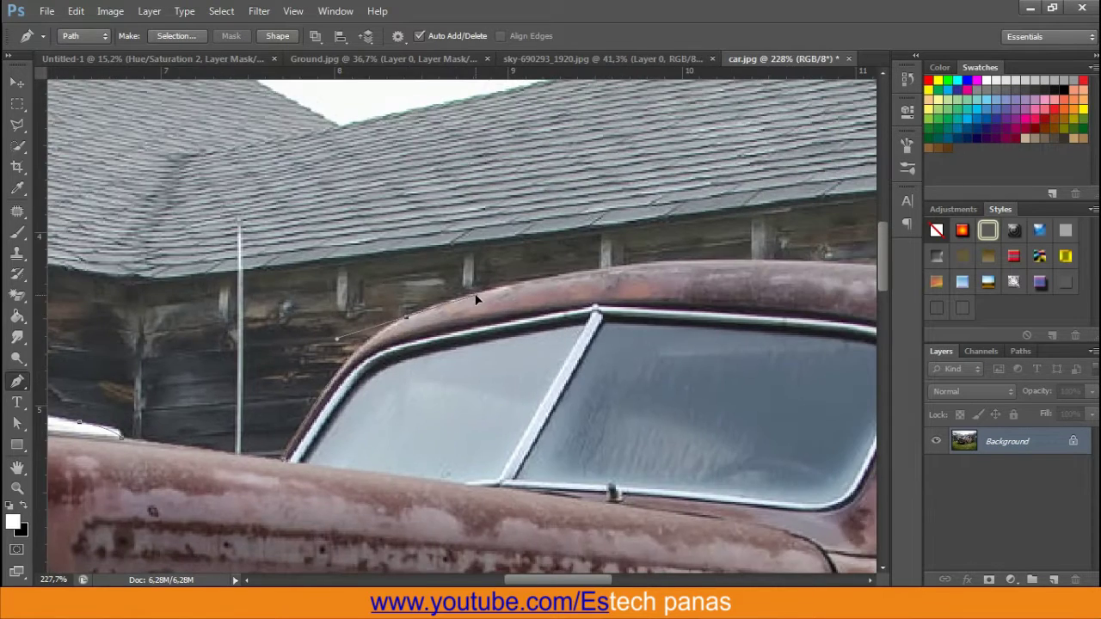
{"action": "left_click_drag", "start_coordinate": [475, 298], "coordinate": [319, 337]}
{"action": "left_click_drag", "start_coordinate": [690, 297], "coordinate": [594, 389]}
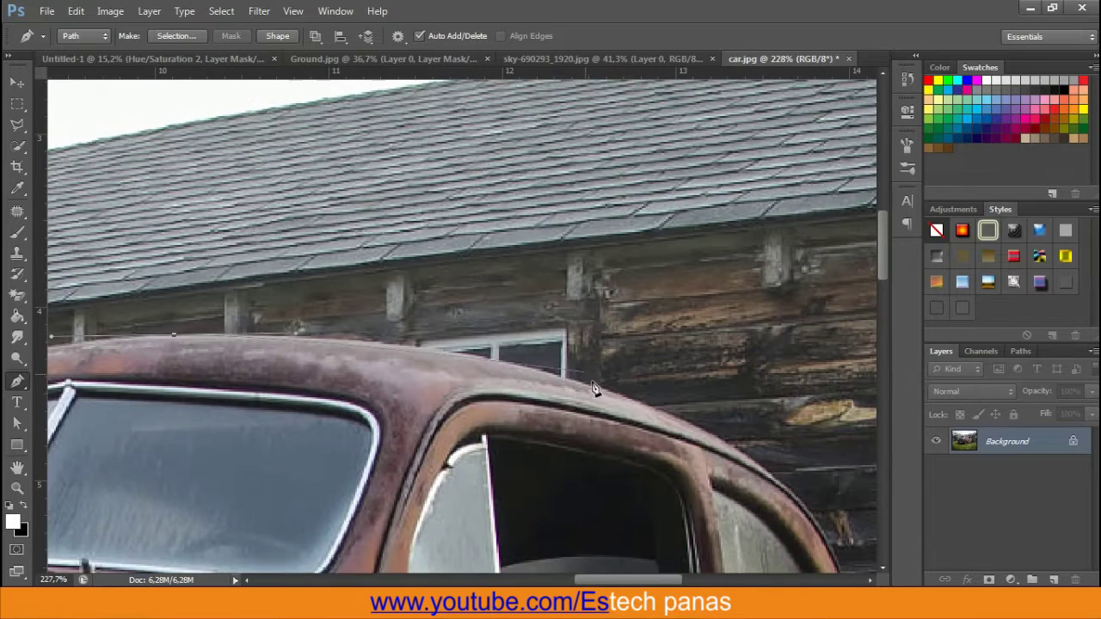
Curve the path over the rear roof and down the car's back to the ground
{"action": "left_click", "coordinate": [757, 445]}
{"action": "left_click_drag", "start_coordinate": [756, 446], "coordinate": [486, 220]}
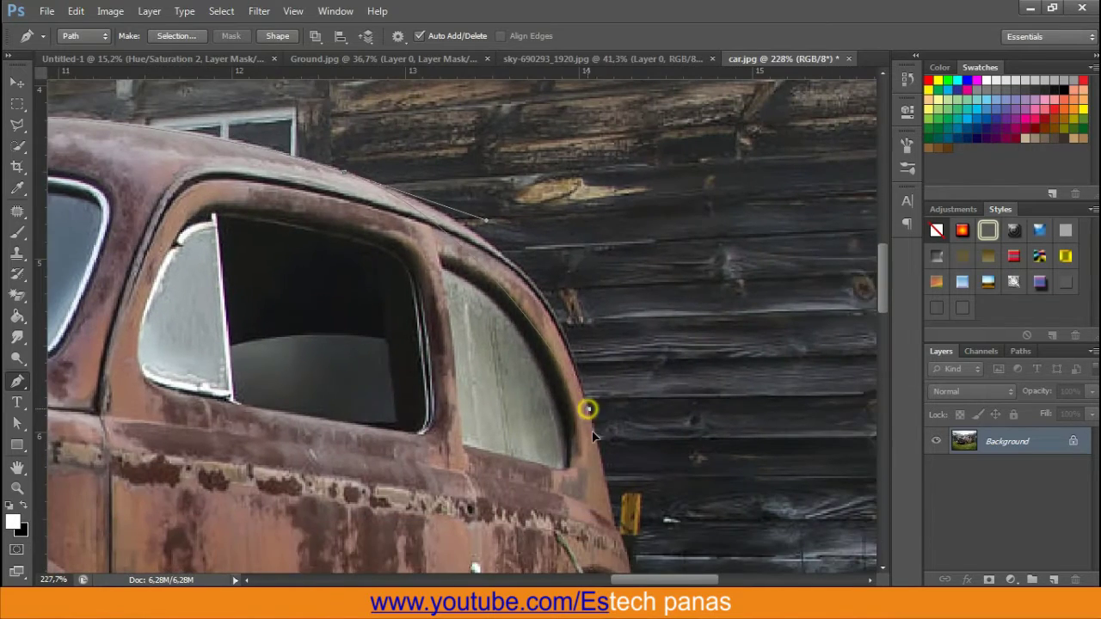
{"action": "mouse_move", "coordinate": [589, 409]}
{"action": "left_mouse_down"}
{"action": "mouse_move", "coordinate": [613, 539]}
{"action": "mouse_move", "coordinate": [501, 281]}
{"action": "mouse_move", "coordinate": [520, 300]}
{"action": "left_mouse_up"}
{"action": "mouse_move", "coordinate": [574, 427]}
{"action": "left_mouse_down"}
{"action": "mouse_move", "coordinate": [559, 504]}
{"action": "mouse_move", "coordinate": [528, 363]}
{"action": "left_mouse_up"}
{"action": "left_click", "coordinate": [514, 370]}
Extend the path along the ground, up and across above the image, and close it
{"action": "scroll", "coordinate": [516, 378], "scroll_direction": "right", "scroll_amount": 3}
{"action": "left_click", "coordinate": [535, 402]}
{"action": "left_click", "coordinate": [830, 393]}
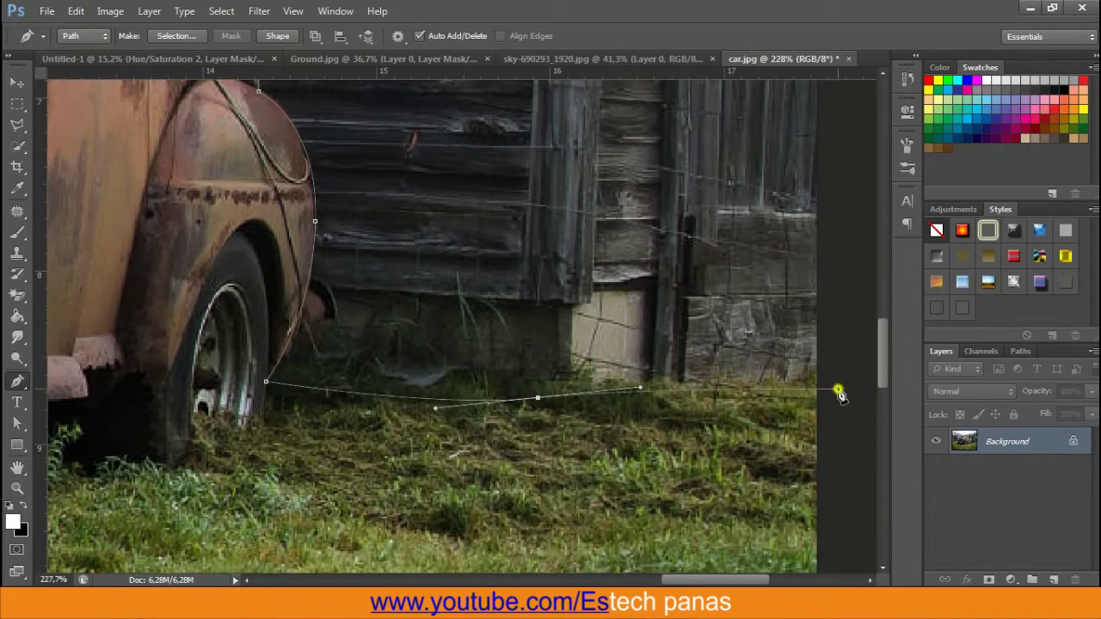
{"action": "scroll", "coordinate": [756, 429], "scroll_direction": "down", "scroll_amount": 10}
{"action": "left_click", "coordinate": [746, 126]}
{"action": "left_click", "coordinate": [413, 94]}
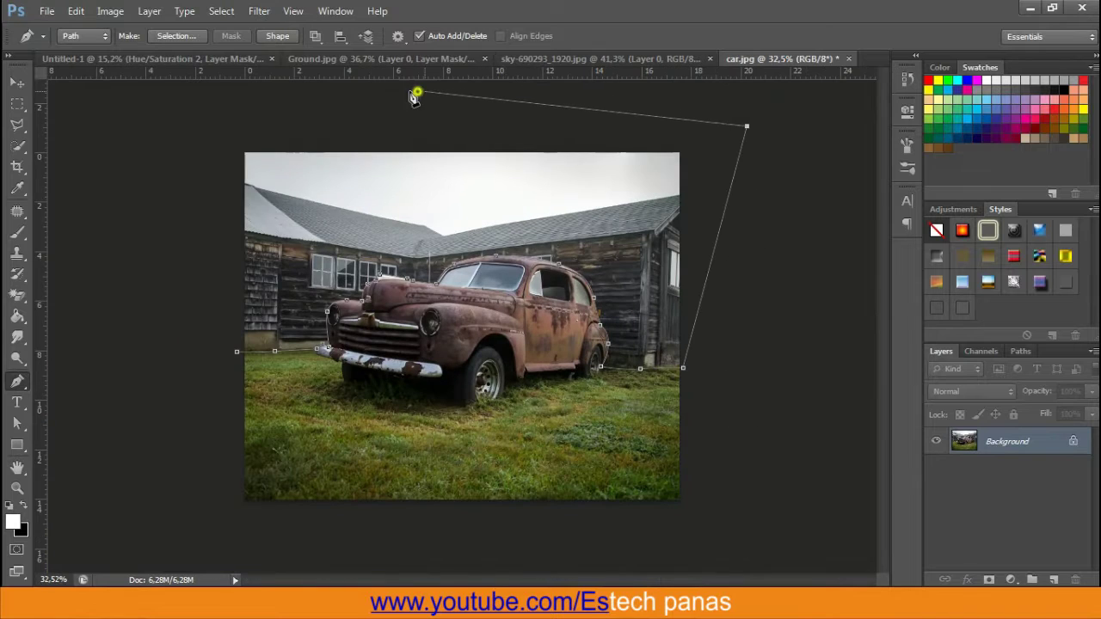
{"action": "left_click_drag", "start_coordinate": [160, 233], "coordinate": [221, 344]}
{"action": "left_click", "coordinate": [236, 351]}
Load the path as a selection, invert it, and mask away the sky and building
{"action": "key", "text": "ctrl+Return"}
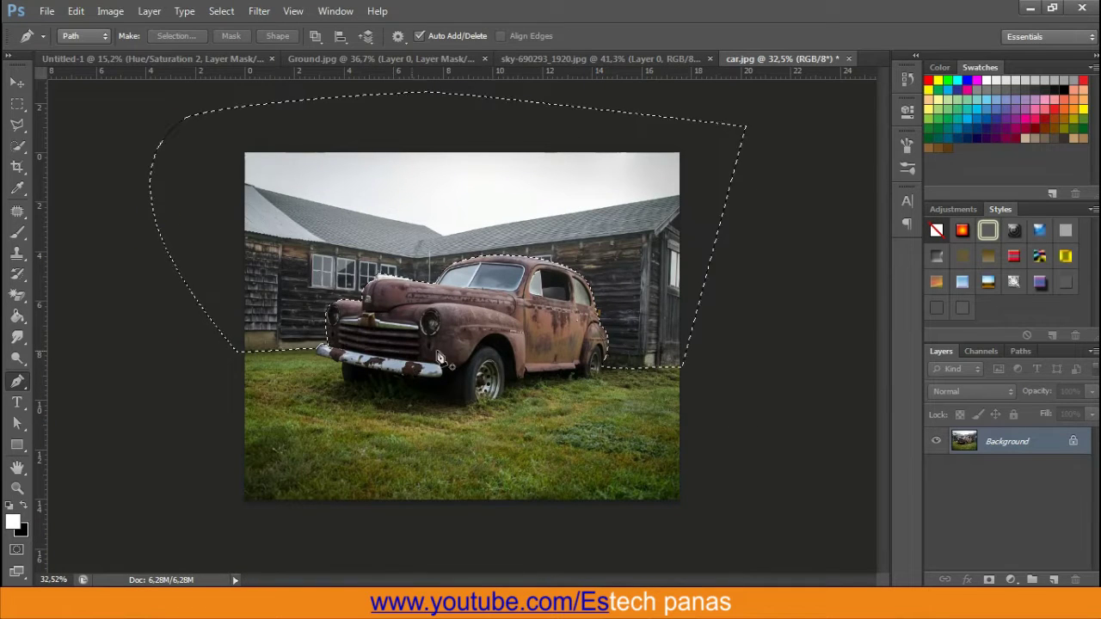
{"action": "left_click", "coordinate": [221, 10]}
{"action": "left_click", "coordinate": [232, 72]}
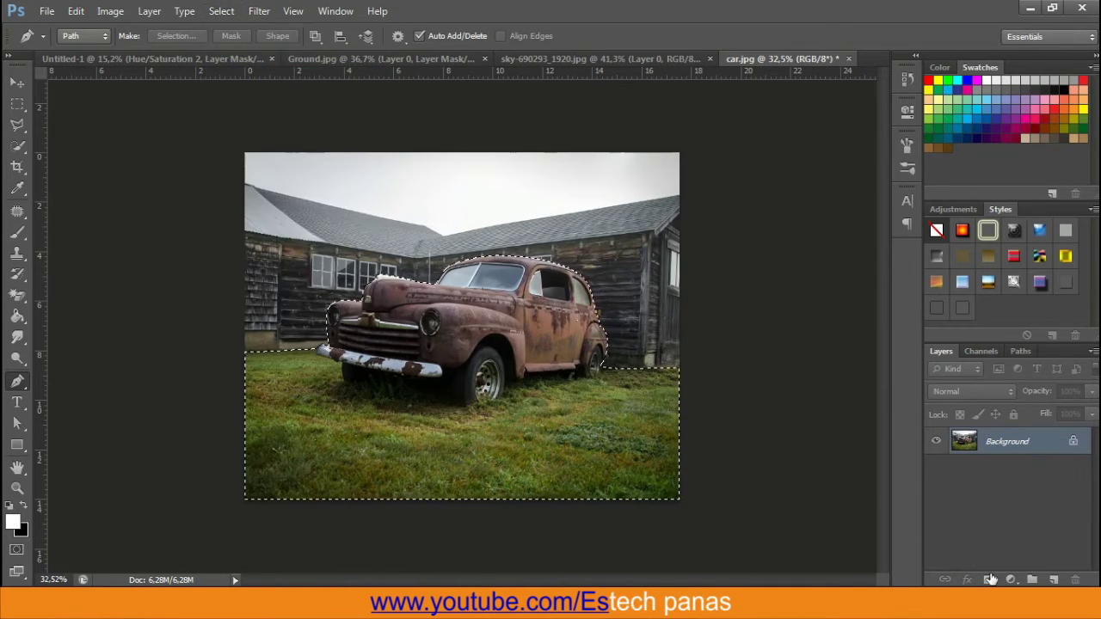
{"action": "left_click", "coordinate": [988, 579]}
Move the masked car into Untitled-1 as Layer 3, enlarged to about 172% across the lower canvas
{"action": "left_click", "coordinate": [17, 81]}
{"action": "mouse_move", "coordinate": [413, 313]}
{"action": "left_mouse_down"}
{"action": "mouse_move", "coordinate": [403, 292]}
{"action": "mouse_move", "coordinate": [553, 352]}
{"action": "left_mouse_up"}
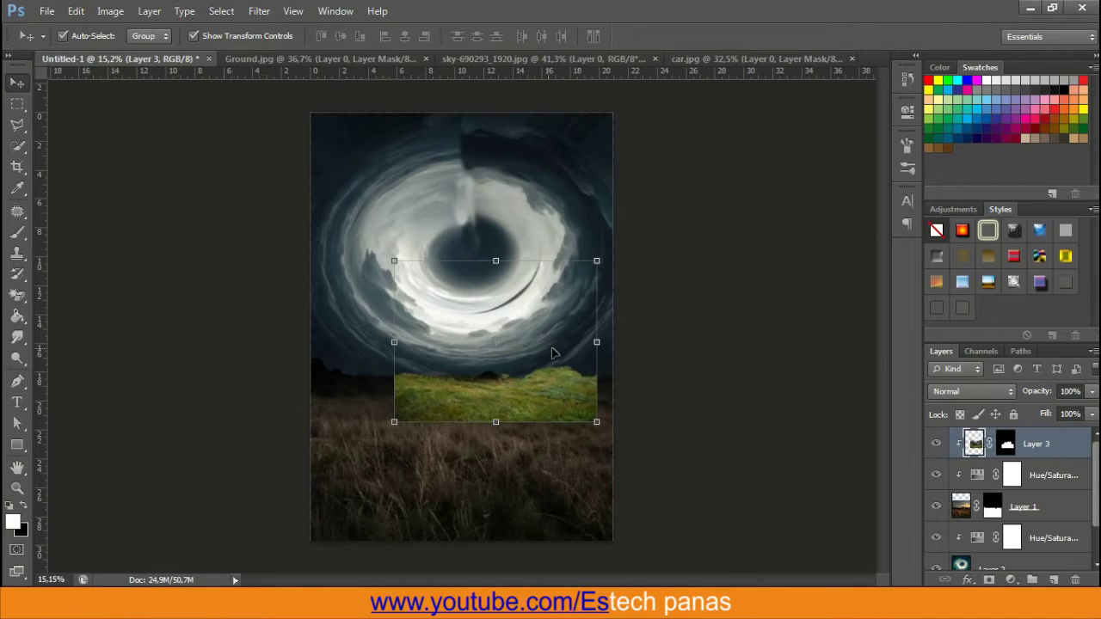
{"action": "left_click", "coordinate": [1063, 453]}
{"action": "key", "text": "ctrl+t"}
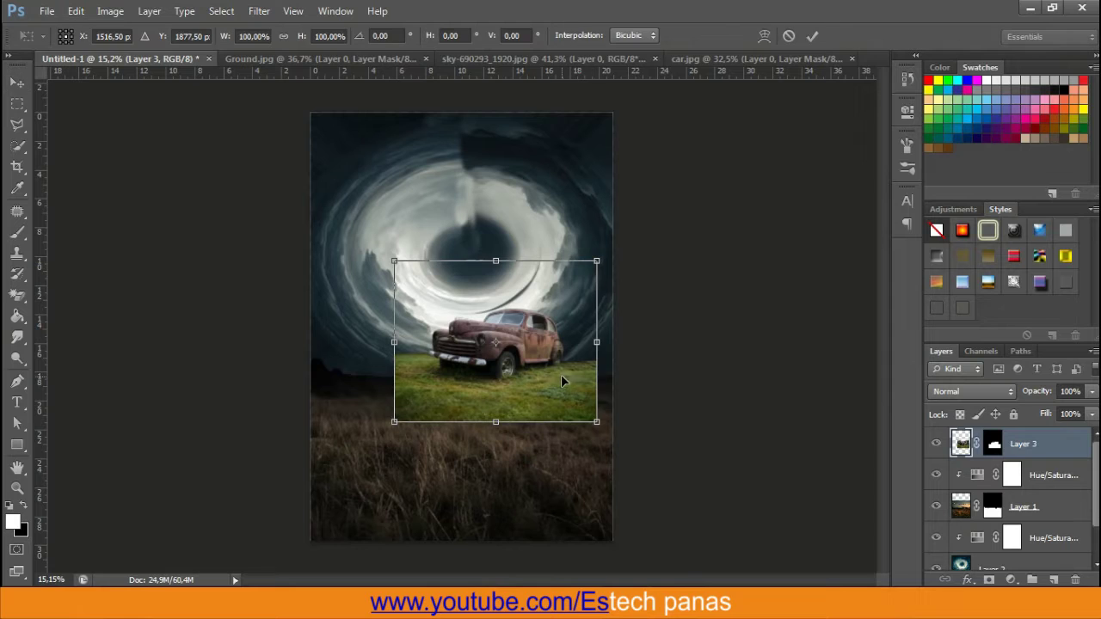
{"action": "left_click_drag", "start_coordinate": [564, 385], "coordinate": [585, 496]}
{"action": "left_click_drag", "start_coordinate": [411, 369], "coordinate": [273, 266]}
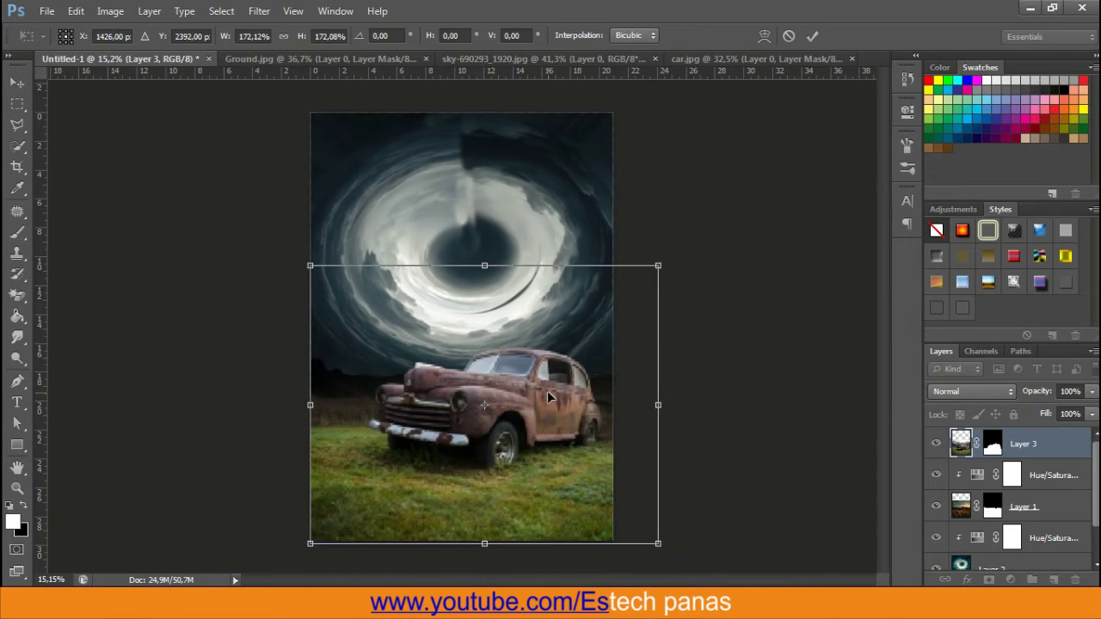
{"action": "left_click_drag", "start_coordinate": [514, 393], "coordinate": [582, 413]}
{"action": "key", "text": "Return"}
{"action": "left_click", "coordinate": [1009, 580]}
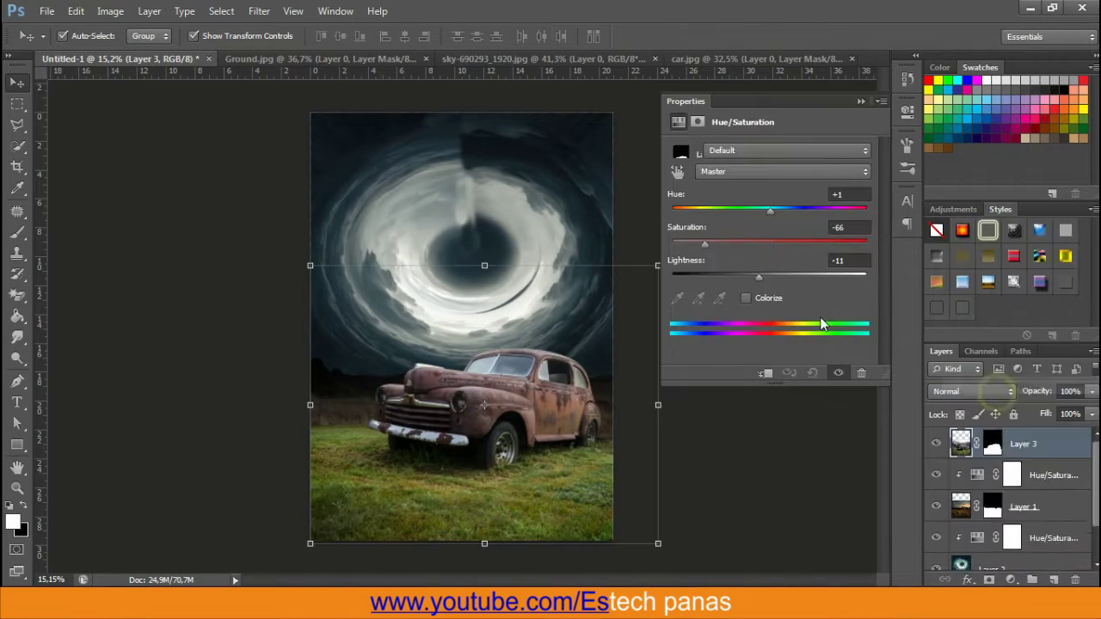
Clip the Hue/Saturation layer to Layer 3 and lower Saturation to about -64
{"action": "left_click", "coordinate": [764, 372]}
{"action": "mouse_move", "coordinate": [766, 244]}
{"action": "left_mouse_down"}
{"action": "mouse_move", "coordinate": [704, 240]}
{"action": "mouse_move", "coordinate": [712, 244]}
{"action": "left_mouse_up"}
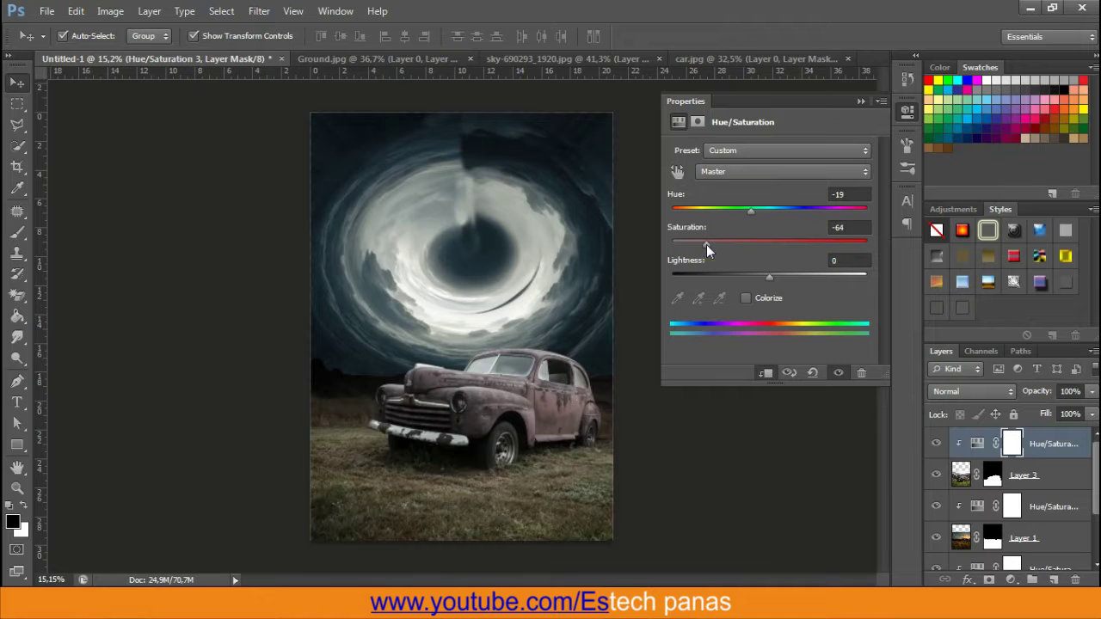
{"action": "left_click", "coordinate": [860, 101]}
Brush Layer 3's mask edges with a soft black brush to blend the grass
{"action": "left_click", "coordinate": [1019, 475]}
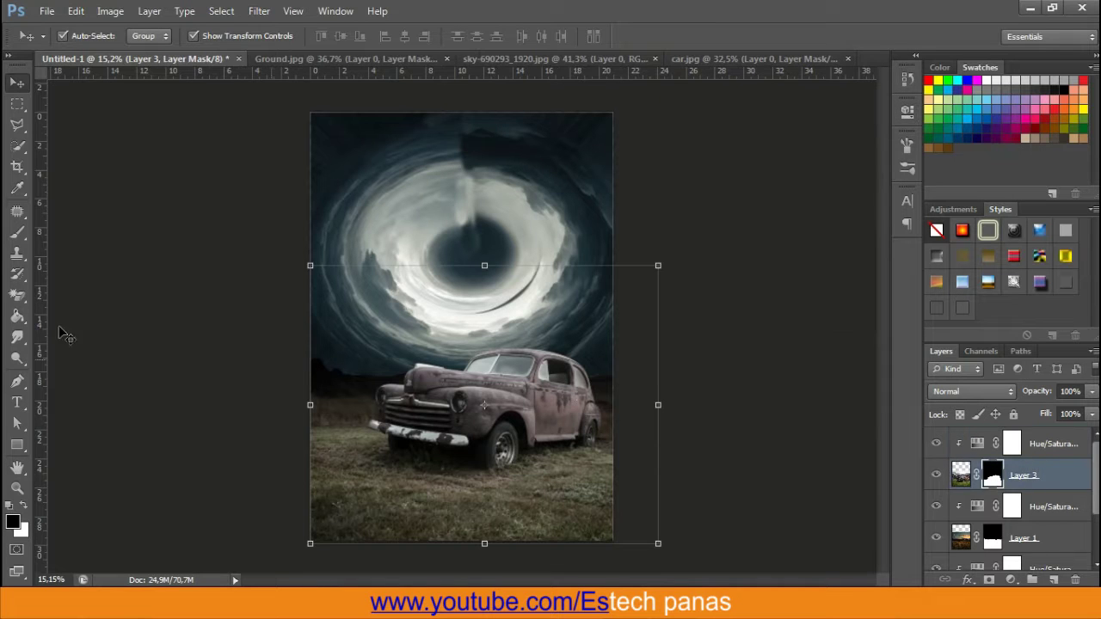
{"action": "left_click", "coordinate": [17, 232]}
{"action": "scroll", "coordinate": [278, 442], "scroll_direction": "up", "scroll_amount": 2}
{"action": "scroll", "coordinate": [277, 442], "scroll_direction": "up", "scroll_amount": 2}
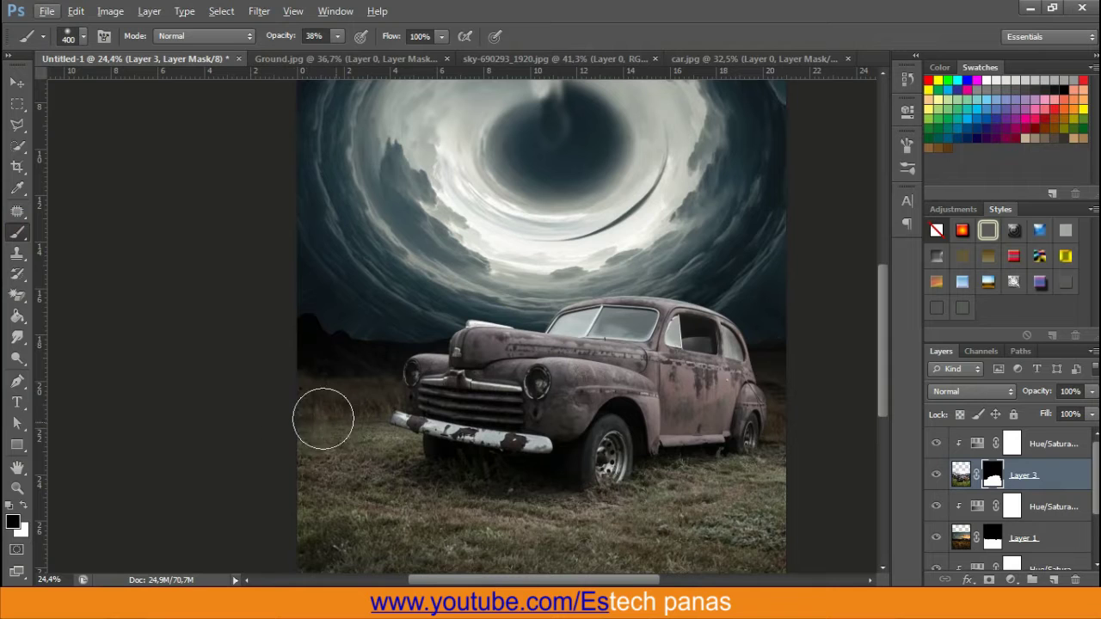
{"action": "scroll", "coordinate": [671, 437], "scroll_direction": "right", "scroll_amount": 3}
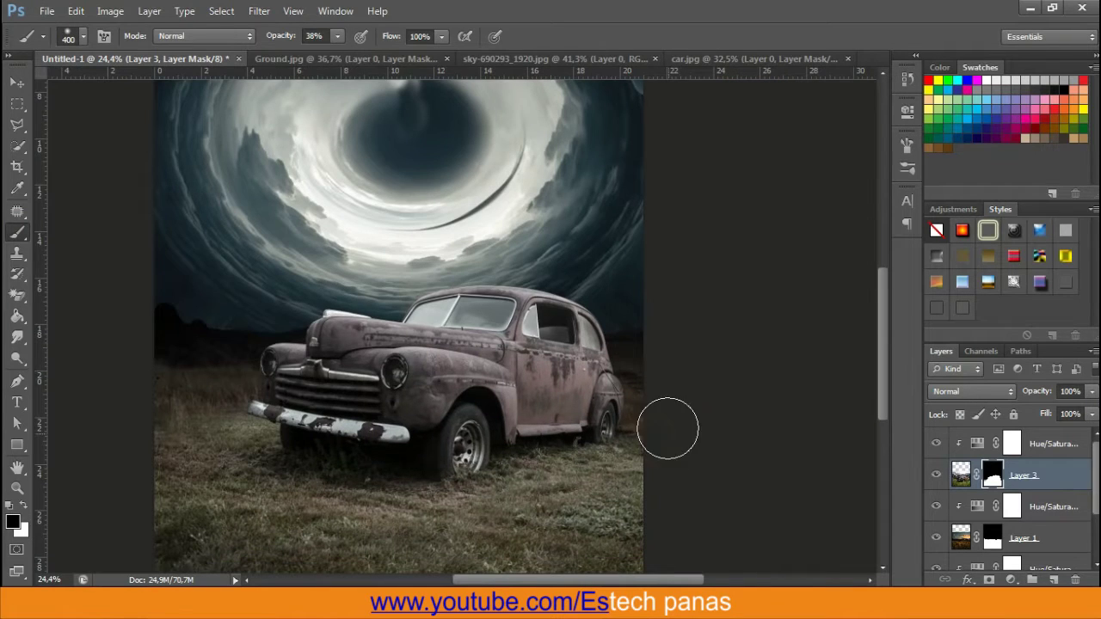
{"action": "scroll", "coordinate": [657, 355], "scroll_direction": "down", "scroll_amount": 2}
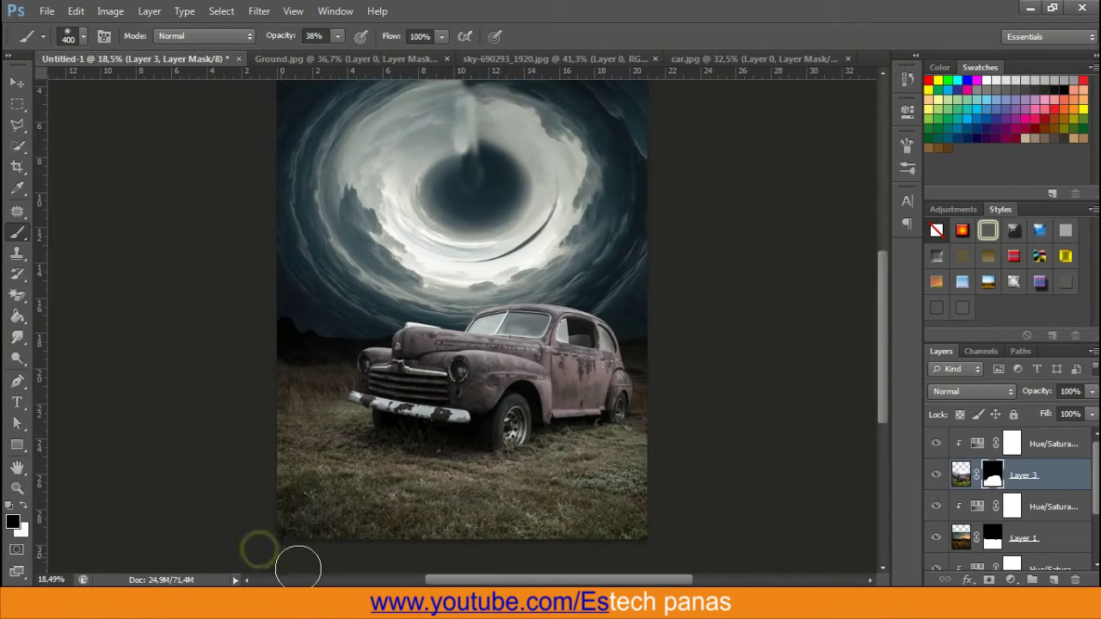
{"action": "left_click", "coordinate": [17, 83]}
Add a clipped Color Balance layer with Highlights Yellow/Blue +8 and Cyan/Red -1
{"action": "left_click", "coordinate": [1034, 445]}
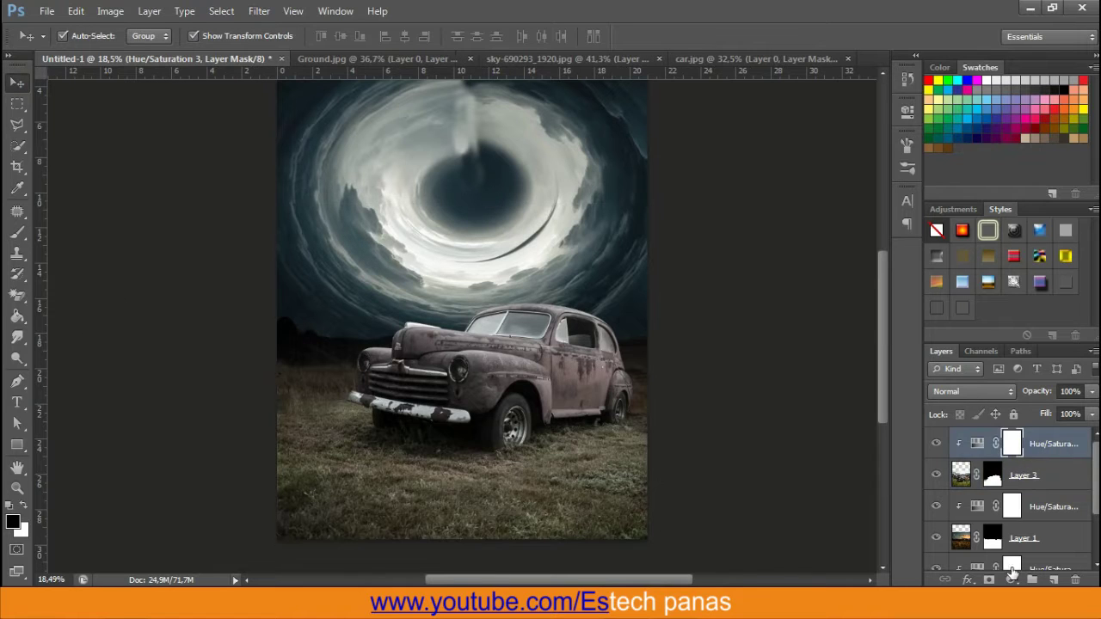
{"action": "left_click", "coordinate": [1010, 579]}
{"action": "left_click", "coordinate": [994, 400]}
{"action": "left_click", "coordinate": [767, 373]}
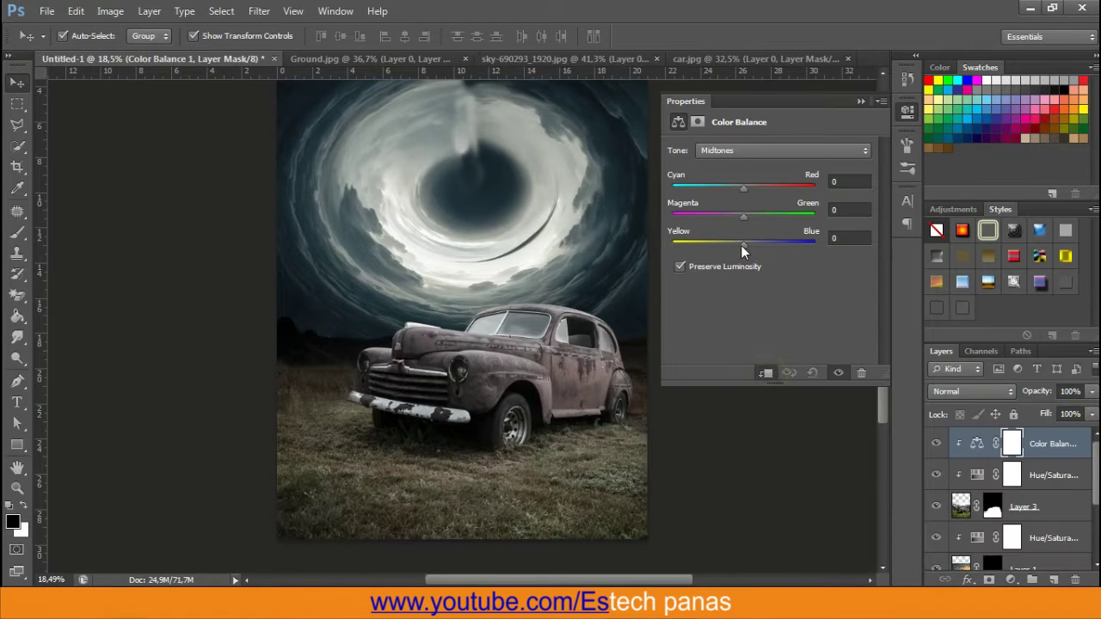
{"action": "left_click_drag", "start_coordinate": [740, 244], "coordinate": [749, 245]}
{"action": "left_click", "coordinate": [828, 151]}
{"action": "left_click", "coordinate": [816, 195]}
{"action": "left_click_drag", "start_coordinate": [744, 188], "coordinate": [742, 189]}
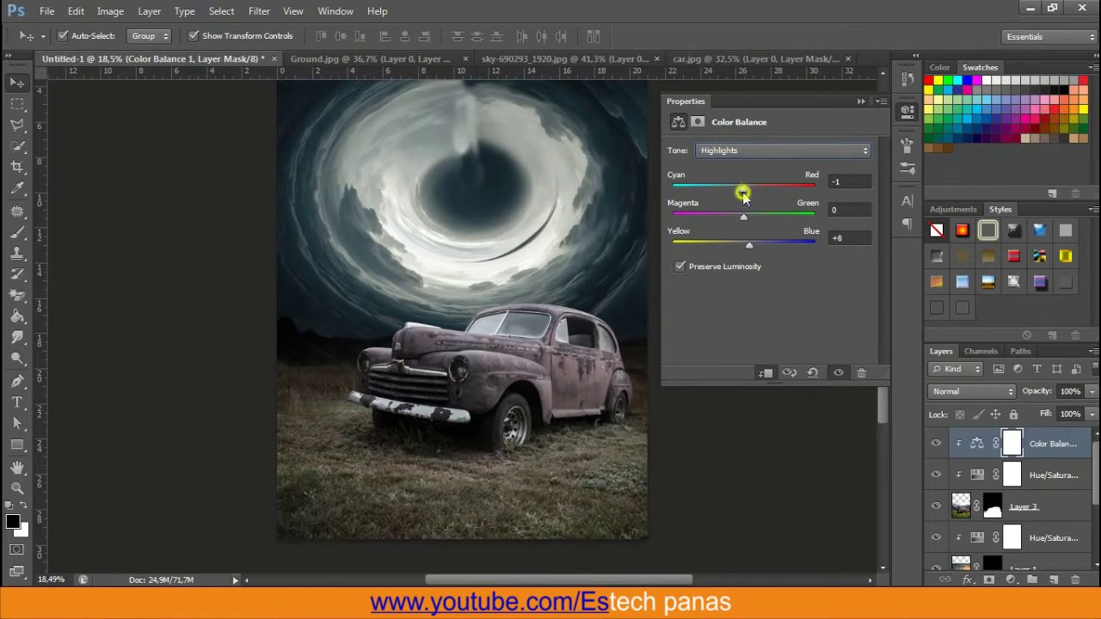
{"action": "left_click", "coordinate": [860, 103]}
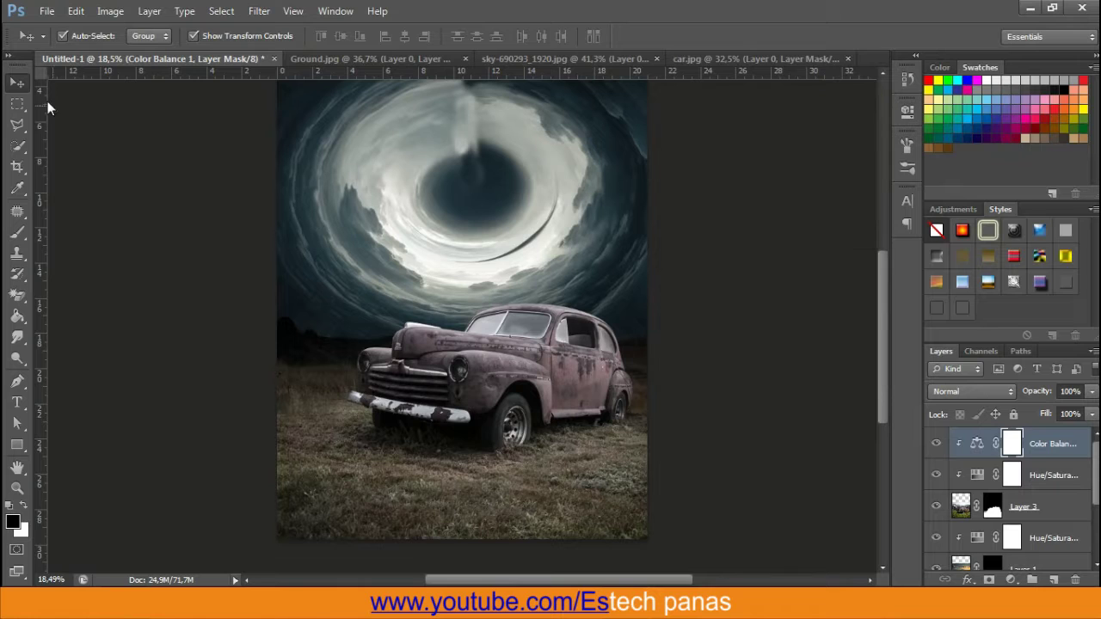
{"action": "scroll", "coordinate": [348, 192], "scroll_direction": "down", "scroll_amount": 1}
{"action": "scroll", "coordinate": [404, 301], "scroll_direction": "down", "scroll_amount": 1}
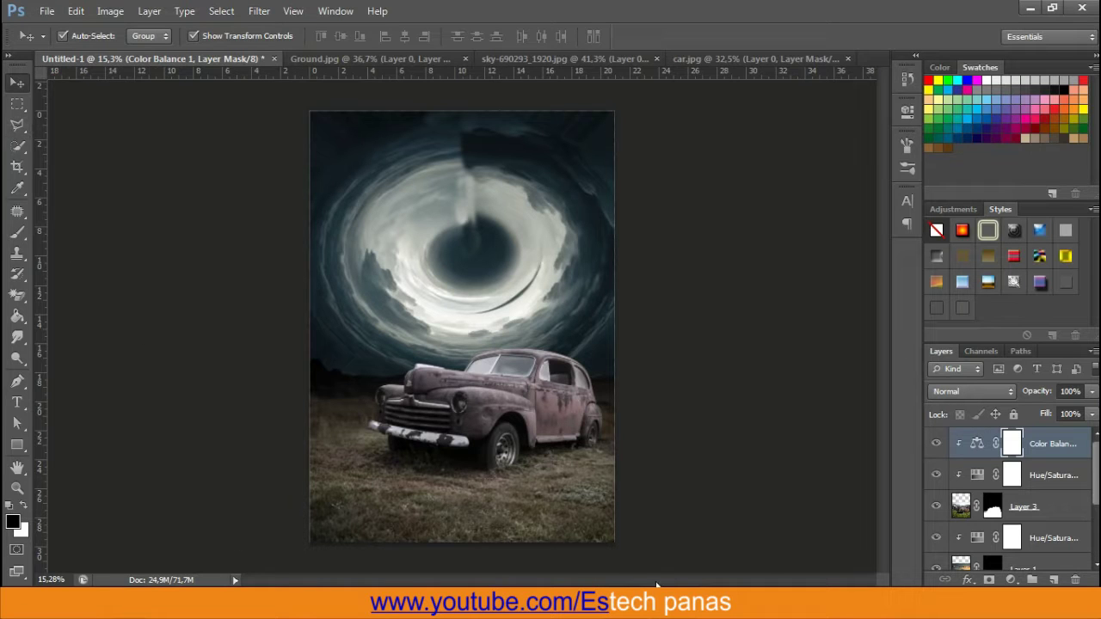
Close car.jpg, the sky image and Ground.jpg without saving, then open IMG_0062.JPG
{"action": "left_click", "coordinate": [847, 58]}
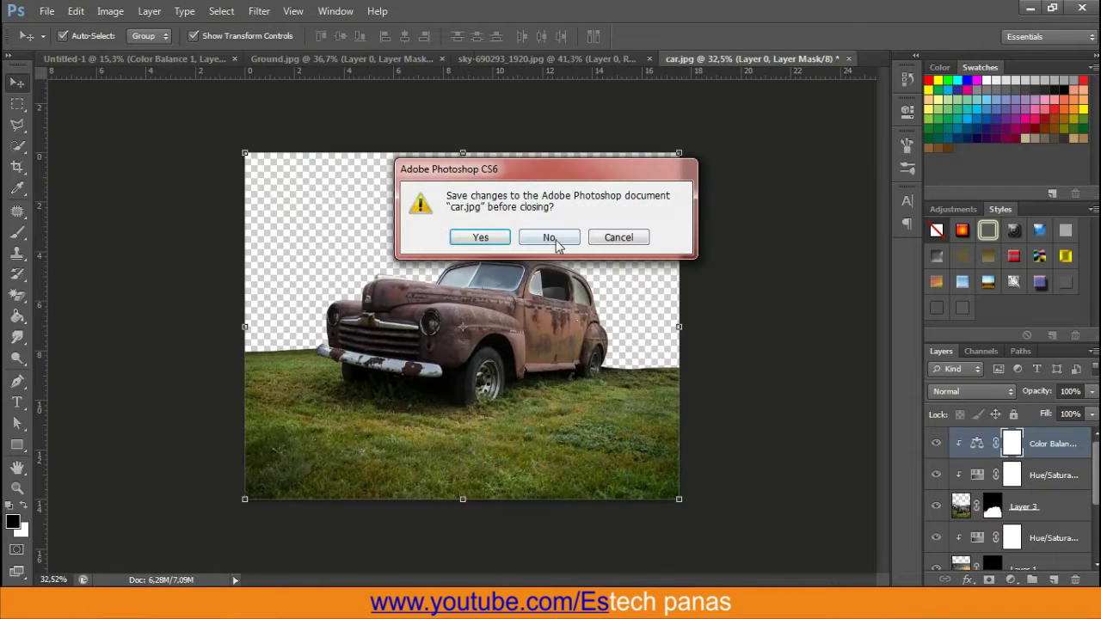
{"action": "left_click", "coordinate": [551, 235]}
{"action": "left_click", "coordinate": [725, 58]}
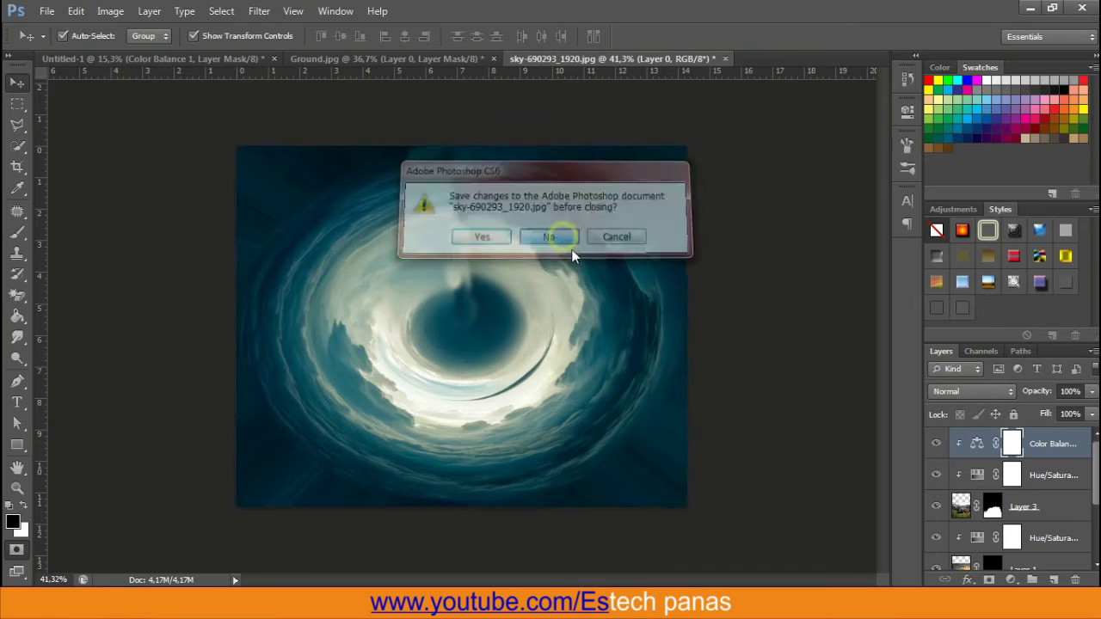
{"action": "left_click", "coordinate": [549, 237]}
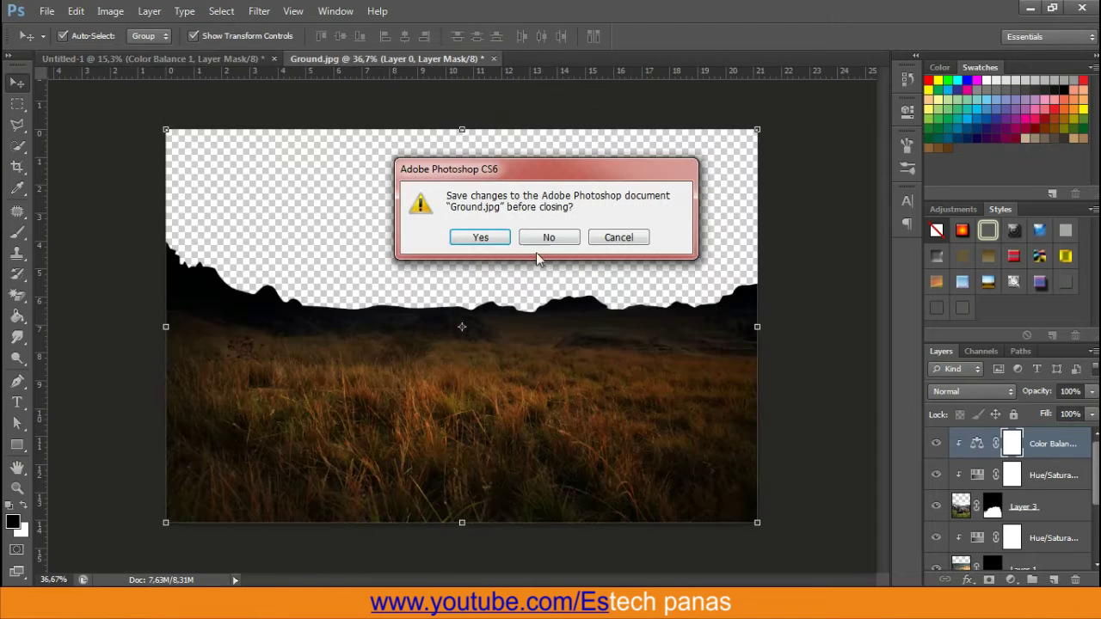
{"action": "left_click", "coordinate": [552, 238]}
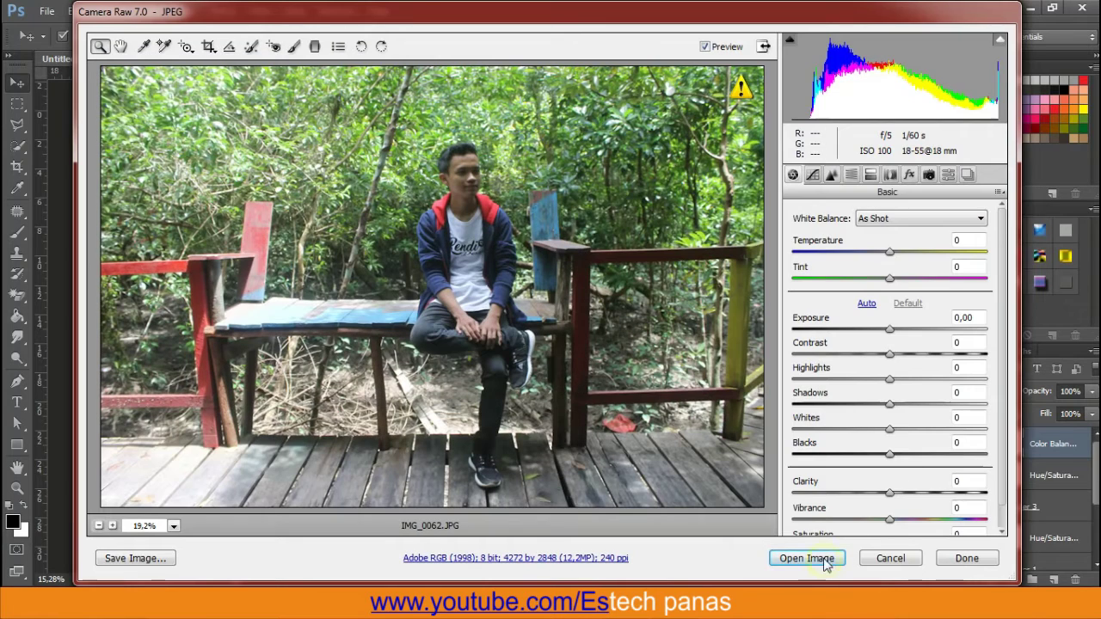
{"action": "left_click", "coordinate": [824, 559]}
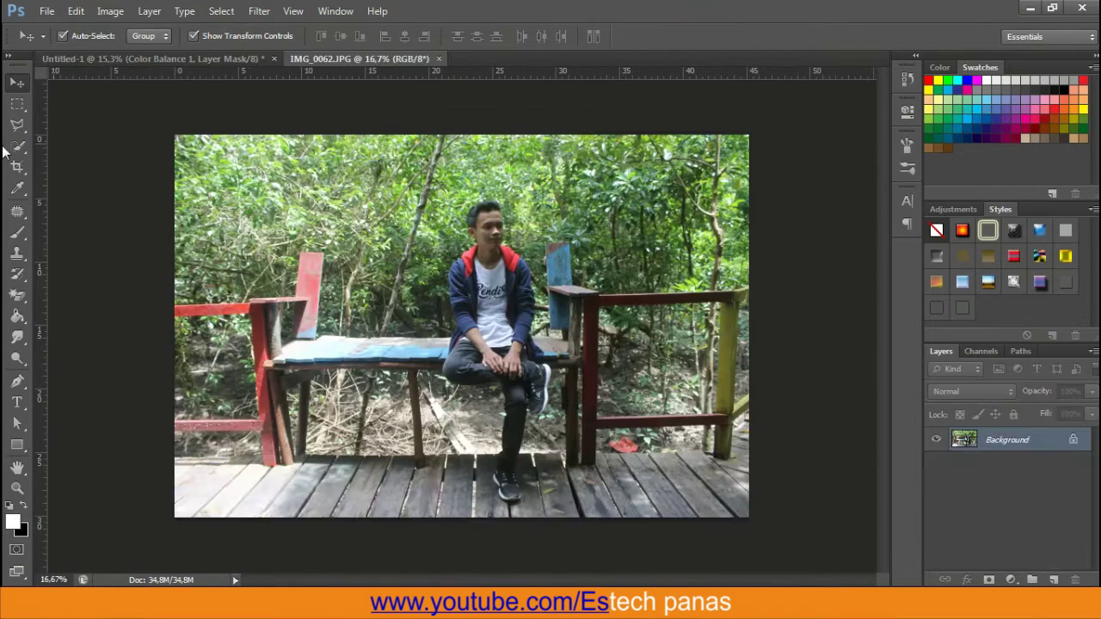
With the Pen tool, start the outline at the red hood and trace down the shoulder
{"action": "key", "text": "w"}
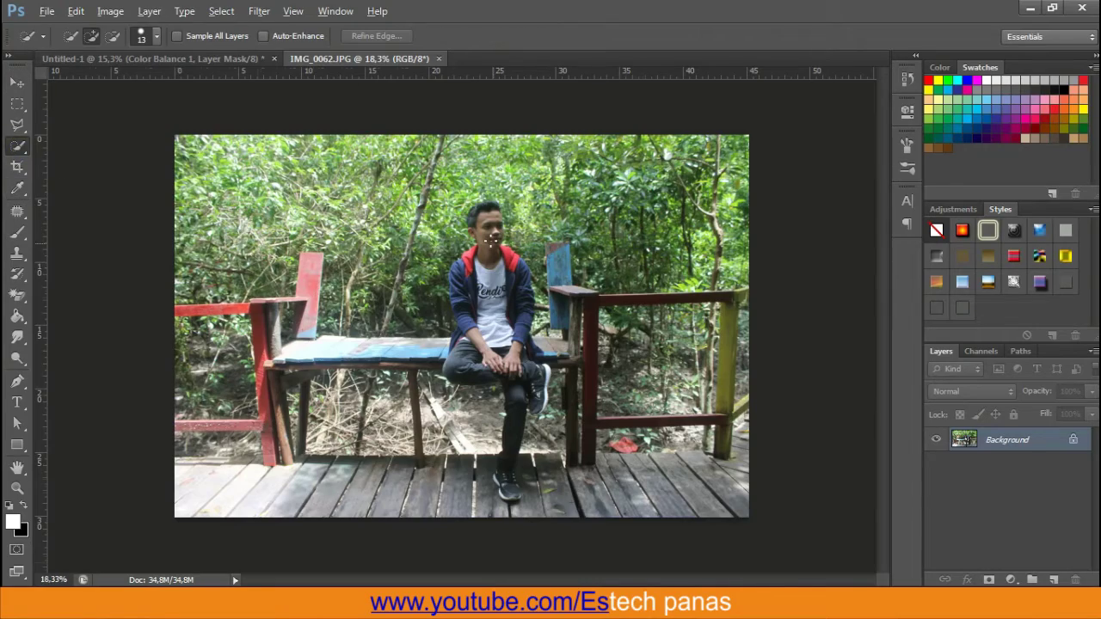
{"action": "scroll", "coordinate": [472, 236], "scroll_direction": "up", "scroll_amount": 5}
{"action": "key", "text": "p"}
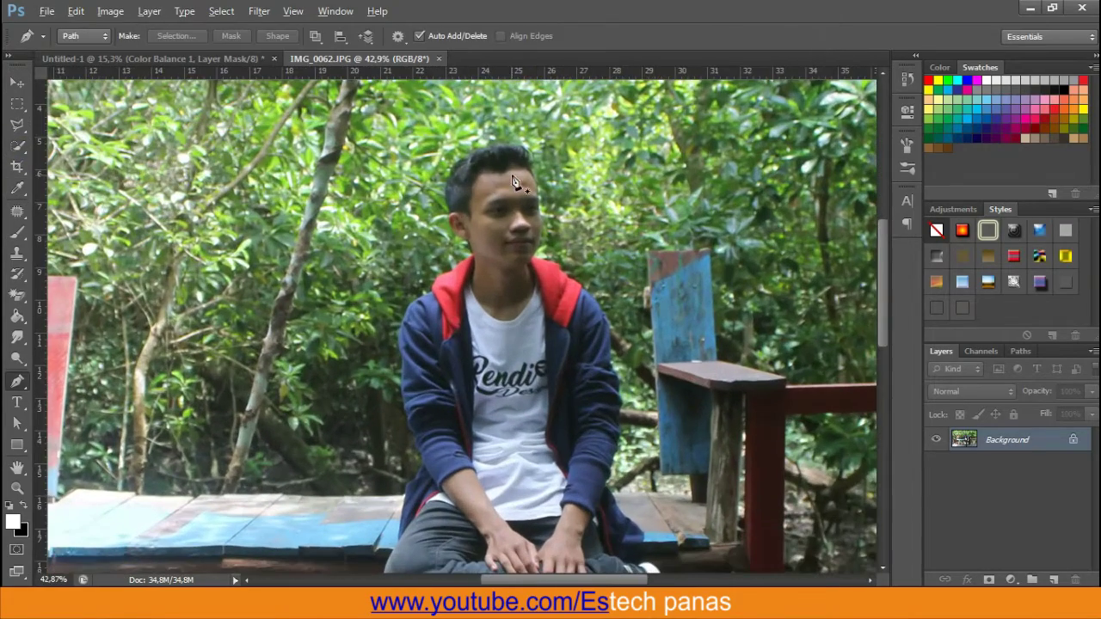
{"action": "scroll", "coordinate": [561, 294], "scroll_direction": "up", "scroll_amount": 5}
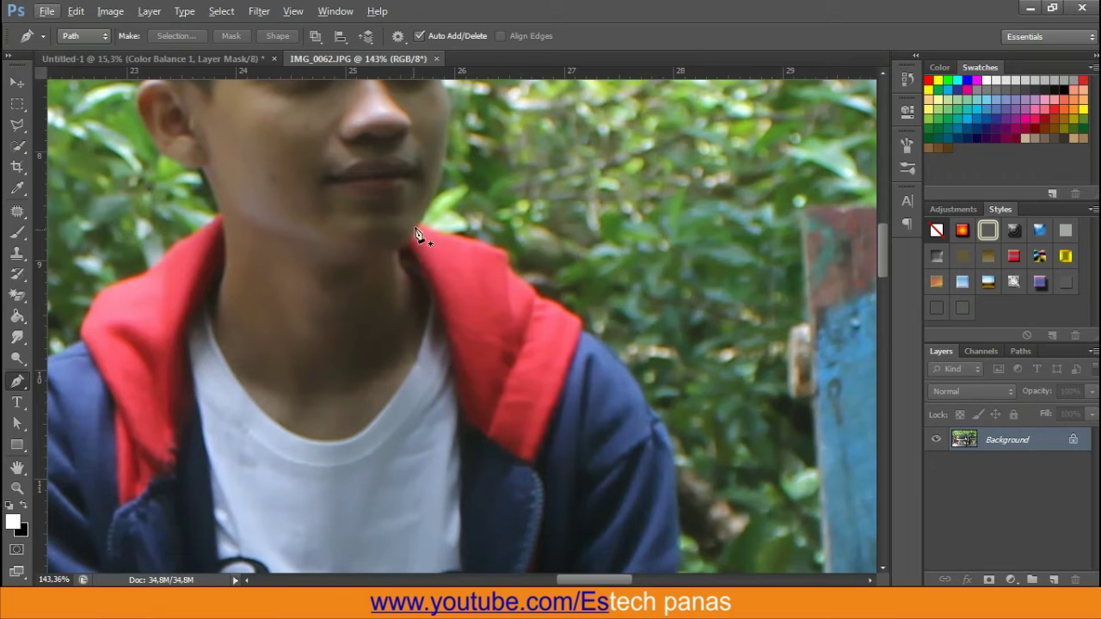
{"action": "left_click", "coordinate": [419, 227]}
{"action": "scroll", "coordinate": [589, 310], "scroll_direction": "down", "scroll_amount": 3}
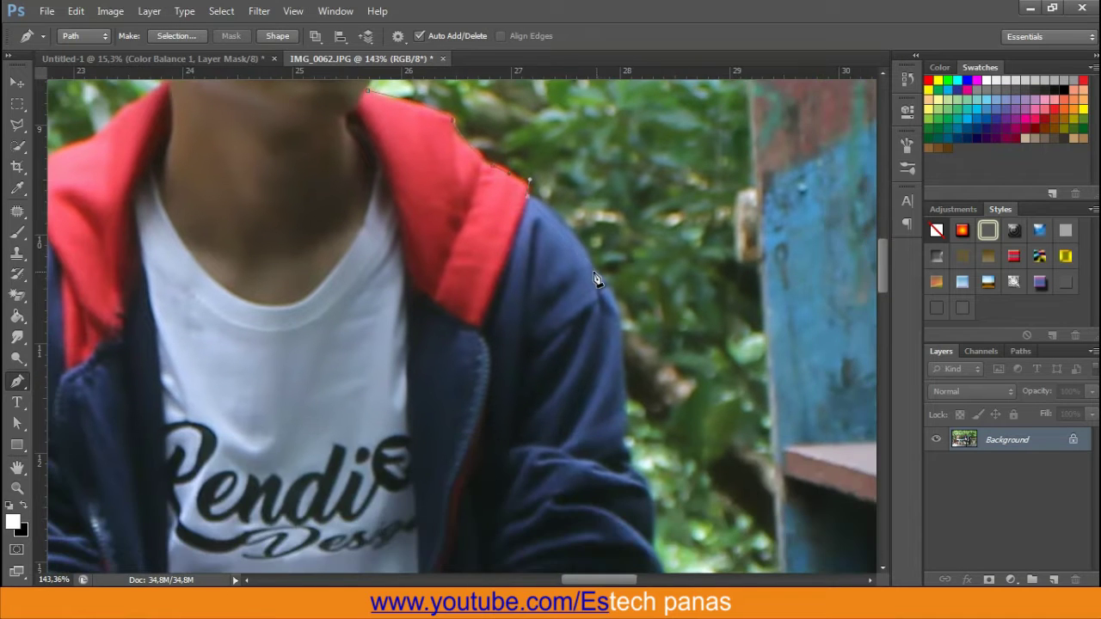
{"action": "scroll", "coordinate": [597, 280], "scroll_direction": "down", "scroll_amount": 2}
{"action": "left_click", "coordinate": [627, 365]}
{"action": "left_click", "coordinate": [640, 434]}
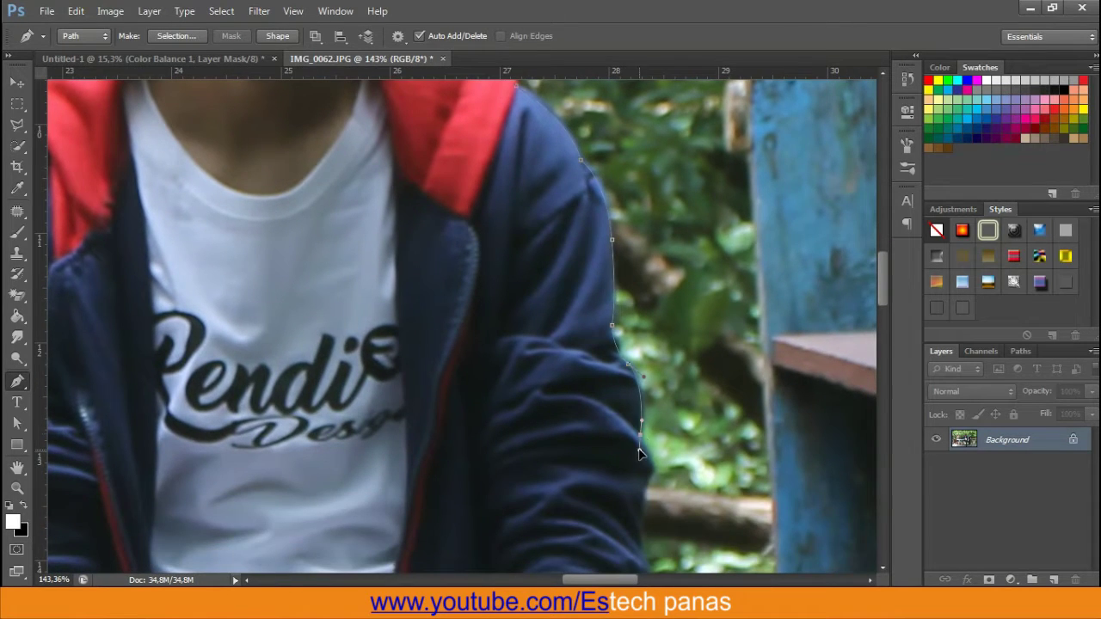
Trace the outline down the sleeve, past the cuff, to the shoe
{"action": "scroll", "coordinate": [639, 434], "scroll_direction": "down", "scroll_amount": 4}
{"action": "left_click", "coordinate": [641, 301]}
{"action": "left_click", "coordinate": [631, 342]}
{"action": "left_click", "coordinate": [635, 366]}
{"action": "scroll", "coordinate": [625, 429], "scroll_direction": "down", "scroll_amount": 3}
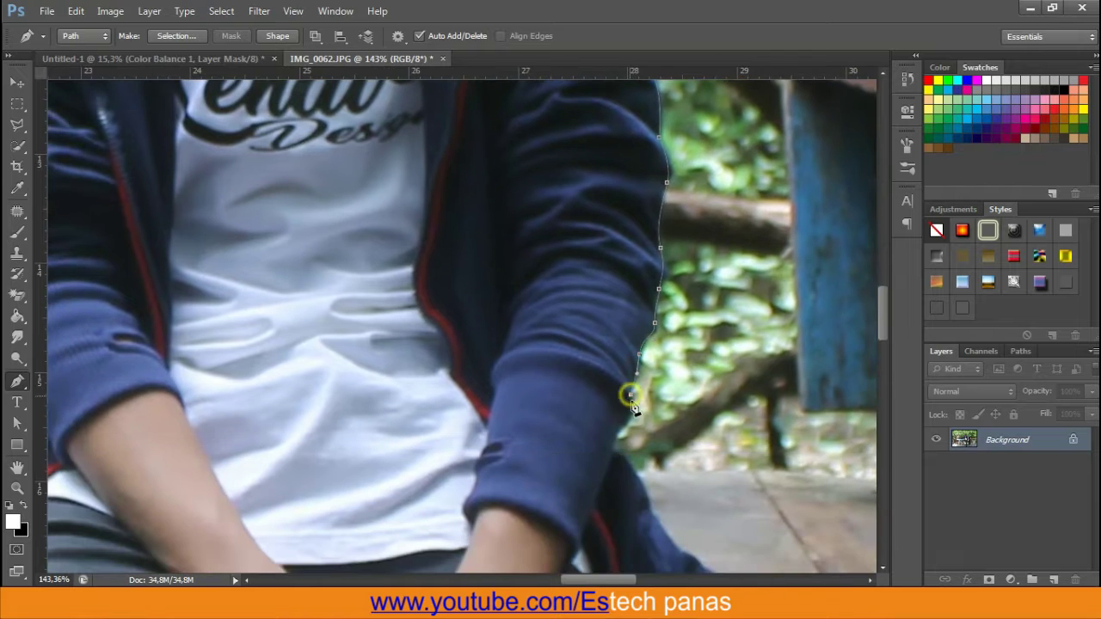
{"action": "left_click", "coordinate": [629, 391]}
{"action": "scroll", "coordinate": [627, 391], "scroll_direction": "down", "scroll_amount": 5}
{"action": "left_click", "coordinate": [582, 245]}
{"action": "left_click", "coordinate": [620, 305]}
{"action": "left_click", "coordinate": [677, 373]}
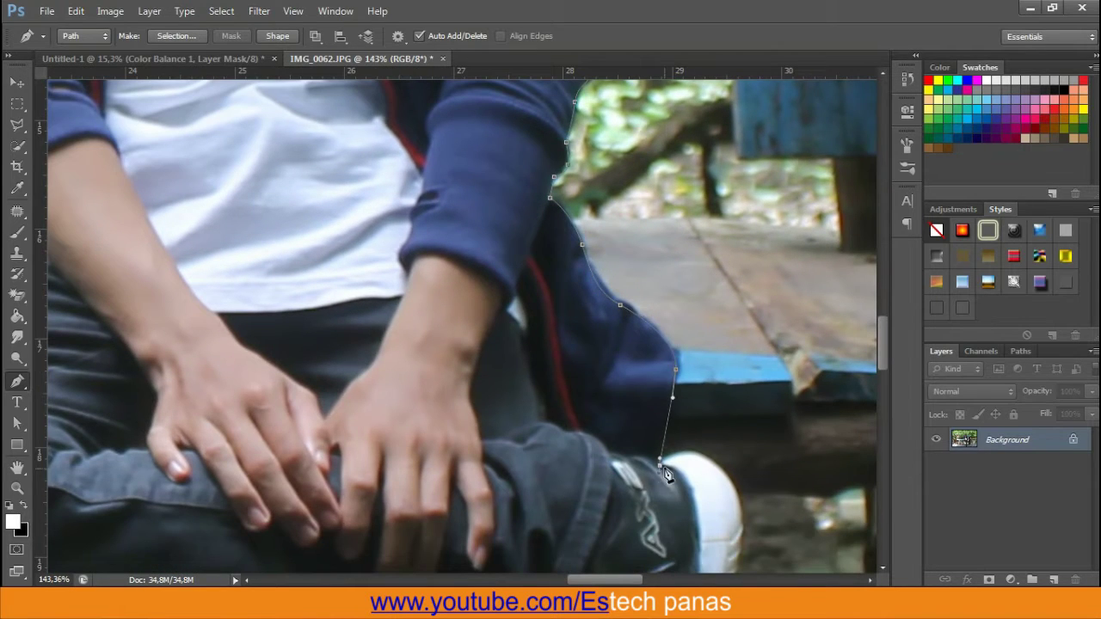
{"action": "left_click", "coordinate": [662, 462]}
Outline the shoe's edge, curve around the sole, and continue down the leg
{"action": "left_click_drag", "start_coordinate": [715, 466], "coordinate": [735, 496]}
{"action": "scroll", "coordinate": [727, 363], "scroll_direction": "down", "scroll_amount": 4}
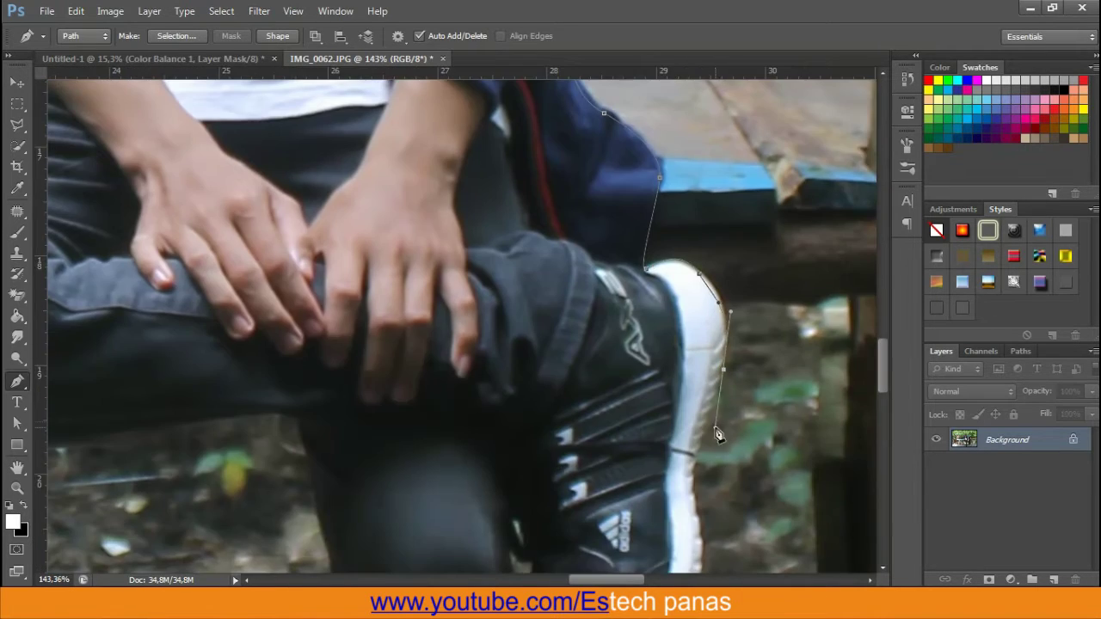
{"action": "left_click", "coordinate": [727, 368]}
{"action": "scroll", "coordinate": [680, 378], "scroll_direction": "down", "scroll_amount": 2}
{"action": "left_click", "coordinate": [673, 389]}
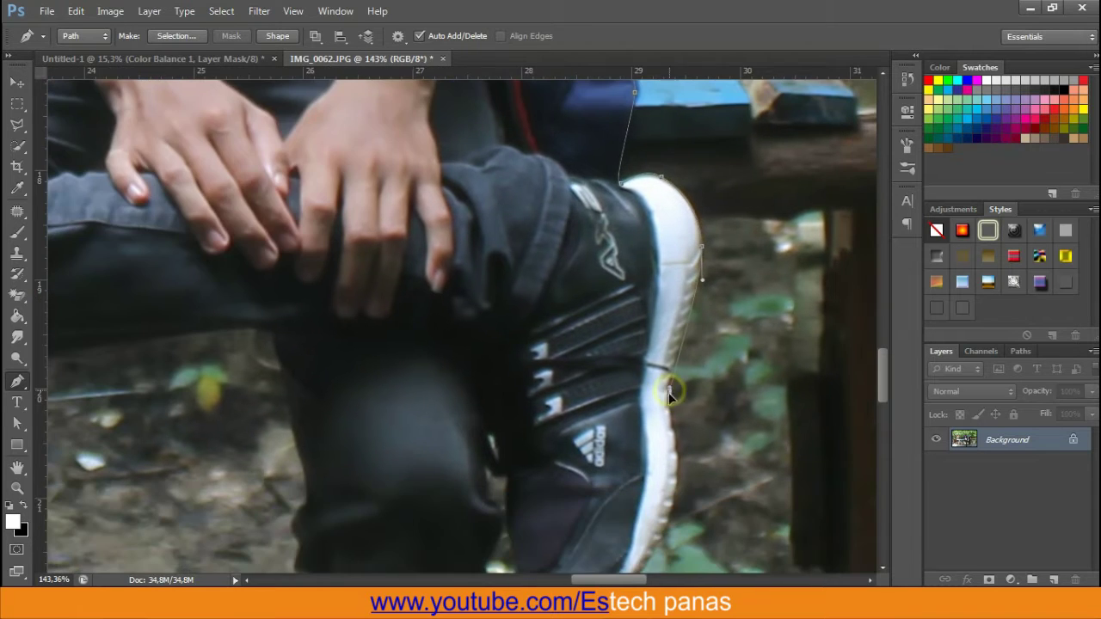
{"action": "scroll", "coordinate": [679, 370], "scroll_direction": "down", "scroll_amount": 4}
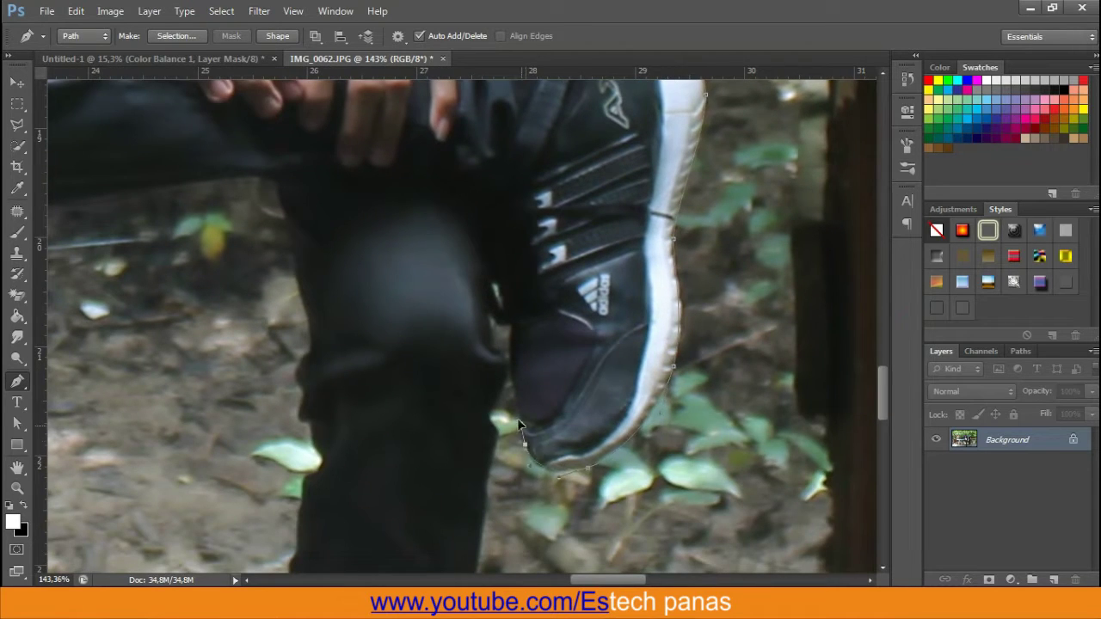
{"action": "left_click", "coordinate": [509, 322]}
{"action": "left_click", "coordinate": [488, 282]}
{"action": "left_click_drag", "start_coordinate": [494, 346], "coordinate": [506, 356]}
{"action": "left_click", "coordinate": [499, 395]}
{"action": "left_click", "coordinate": [488, 471]}
Curve the path along the leg to the shoe, undoing misplaced anchors
{"action": "scroll", "coordinate": [490, 464], "scroll_direction": "down", "scroll_amount": 4}
{"action": "mouse_move", "coordinate": [479, 404]}
{"action": "left_mouse_down"}
{"action": "mouse_move", "coordinate": [472, 444]}
{"action": "mouse_move", "coordinate": [599, 369]}
{"action": "left_mouse_up"}
{"action": "scroll", "coordinate": [582, 442], "scroll_direction": "down", "scroll_amount": 4}
{"action": "mouse_move", "coordinate": [582, 458]}
{"action": "left_mouse_down"}
{"action": "mouse_move", "coordinate": [581, 521]}
{"action": "mouse_move", "coordinate": [579, 502]}
{"action": "mouse_move", "coordinate": [560, 523]}
{"action": "left_mouse_up"}
{"action": "key", "text": "ctrl+alt+z"}
{"action": "key", "text": "ctrl+alt+z"}
Wrap the path around the shoe toe and back up the leg's left edge
{"action": "left_click", "coordinate": [531, 297]}
{"action": "left_click_drag", "start_coordinate": [437, 517], "coordinate": [392, 503]}
{"action": "left_click", "coordinate": [399, 411]}
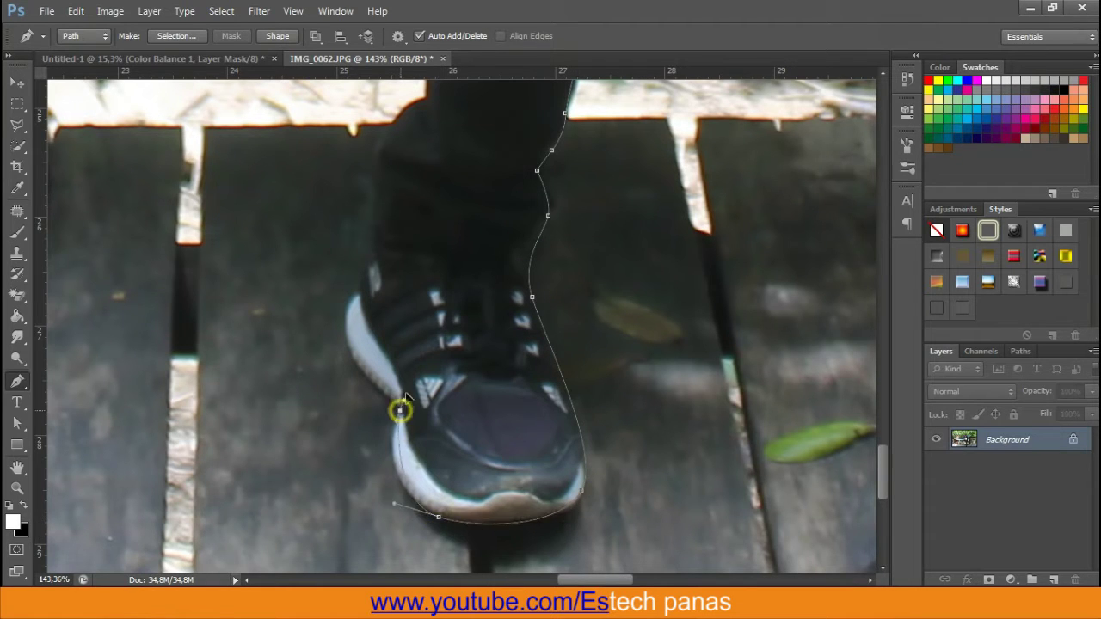
{"action": "mouse_move", "coordinate": [404, 394]}
{"action": "left_mouse_down"}
{"action": "mouse_move", "coordinate": [421, 385]}
{"action": "mouse_move", "coordinate": [471, 396]}
{"action": "left_mouse_up"}
{"action": "scroll", "coordinate": [338, 315], "scroll_direction": "up", "scroll_amount": 2}
{"action": "left_click", "coordinate": [401, 292]}
{"action": "scroll", "coordinate": [400, 293], "scroll_direction": "up", "scroll_amount": 5}
{"action": "left_click", "coordinate": [419, 456]}
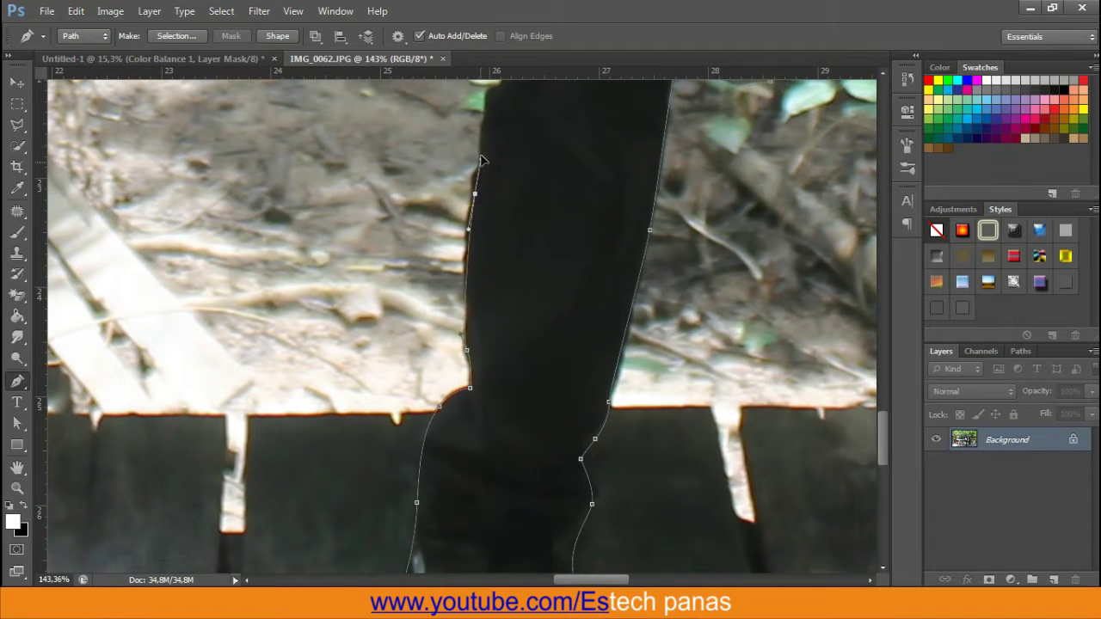
{"action": "scroll", "coordinate": [468, 327], "scroll_direction": "up", "scroll_amount": 5}
Continue the pen outline up the leg and along the thigh's underside and left edge
{"action": "left_click", "coordinate": [476, 346]}
{"action": "left_click_drag", "start_coordinate": [472, 289], "coordinate": [470, 271]}
{"action": "scroll", "coordinate": [470, 271], "scroll_direction": "up", "scroll_amount": 5}
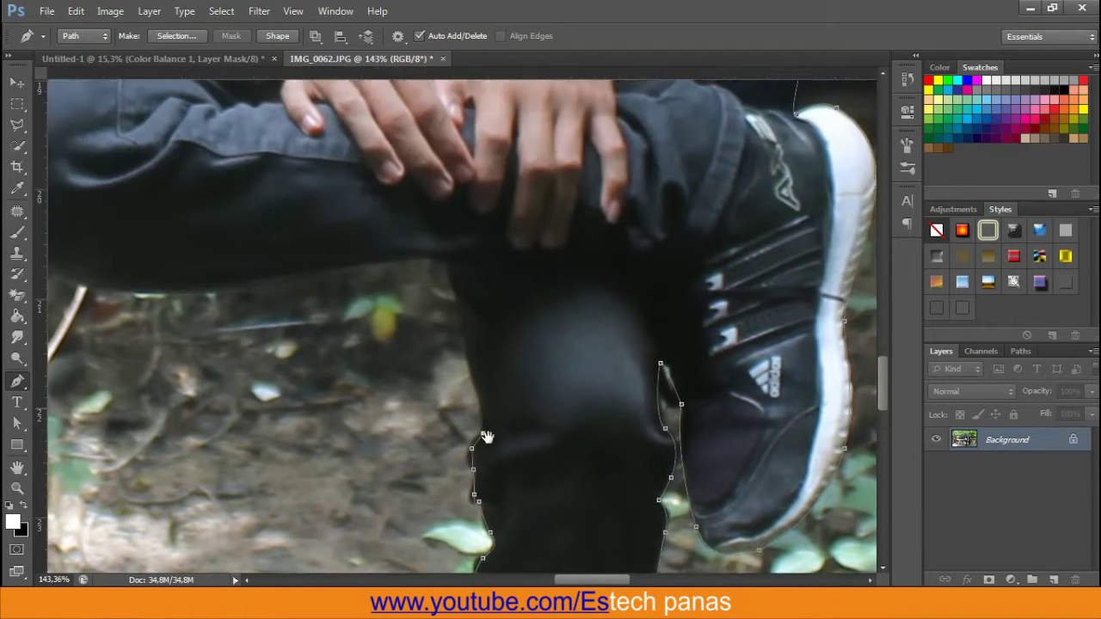
{"action": "left_click", "coordinate": [471, 396]}
{"action": "left_click", "coordinate": [446, 310]}
{"action": "left_click_drag", "start_coordinate": [275, 336], "coordinate": [163, 348]}
{"action": "left_click_drag", "start_coordinate": [235, 376], "coordinate": [493, 480]}
{"action": "left_click", "coordinate": [249, 402]}
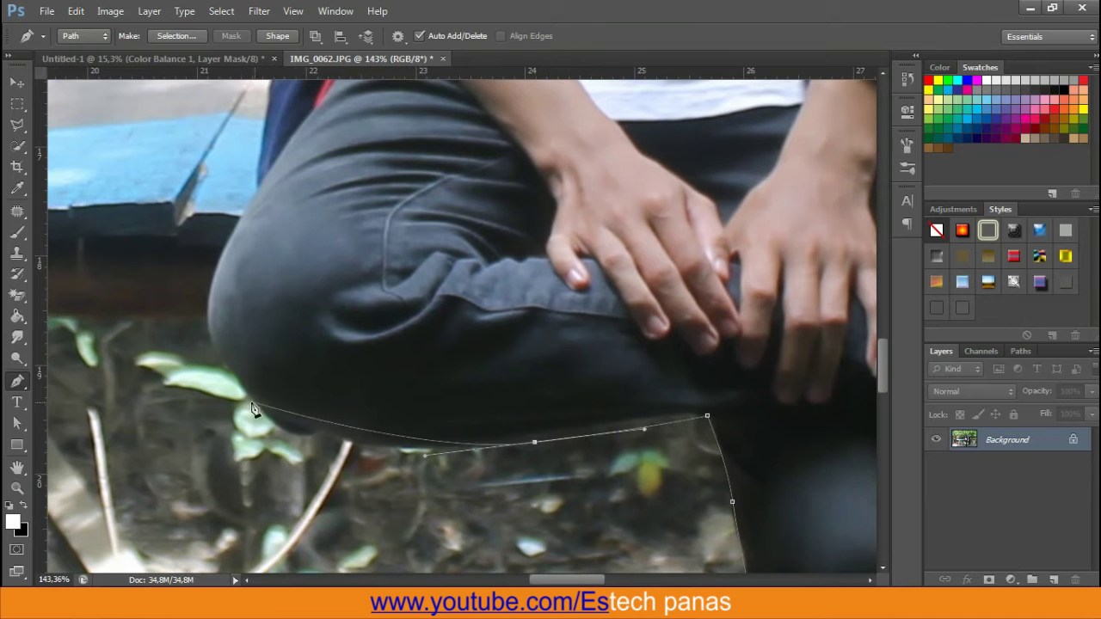
{"action": "left_click", "coordinate": [204, 303]}
{"action": "left_click", "coordinate": [225, 256]}
{"action": "left_click", "coordinate": [244, 224]}
Extend the path up the jacket's left edge and along the sleeve
{"action": "left_click_drag", "start_coordinate": [341, 205], "coordinate": [401, 464]}
{"action": "left_click", "coordinate": [320, 361]}
{"action": "left_click", "coordinate": [336, 292]}
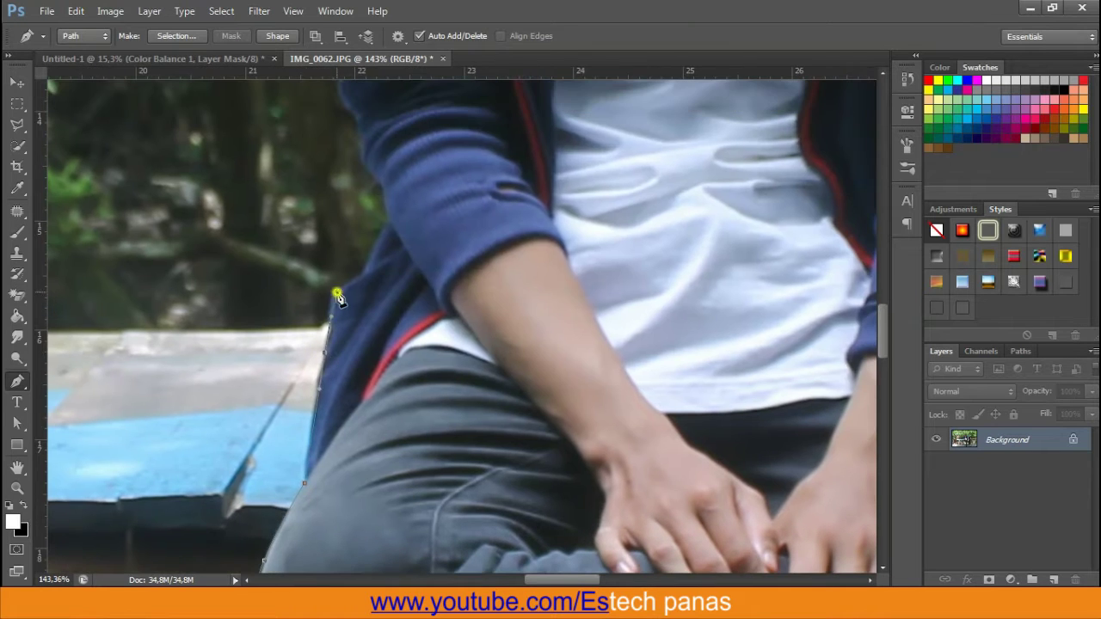
{"action": "left_click", "coordinate": [365, 276]}
{"action": "left_click", "coordinate": [374, 243]}
{"action": "left_click", "coordinate": [387, 220]}
{"action": "left_click_drag", "start_coordinate": [388, 221], "coordinate": [368, 432]}
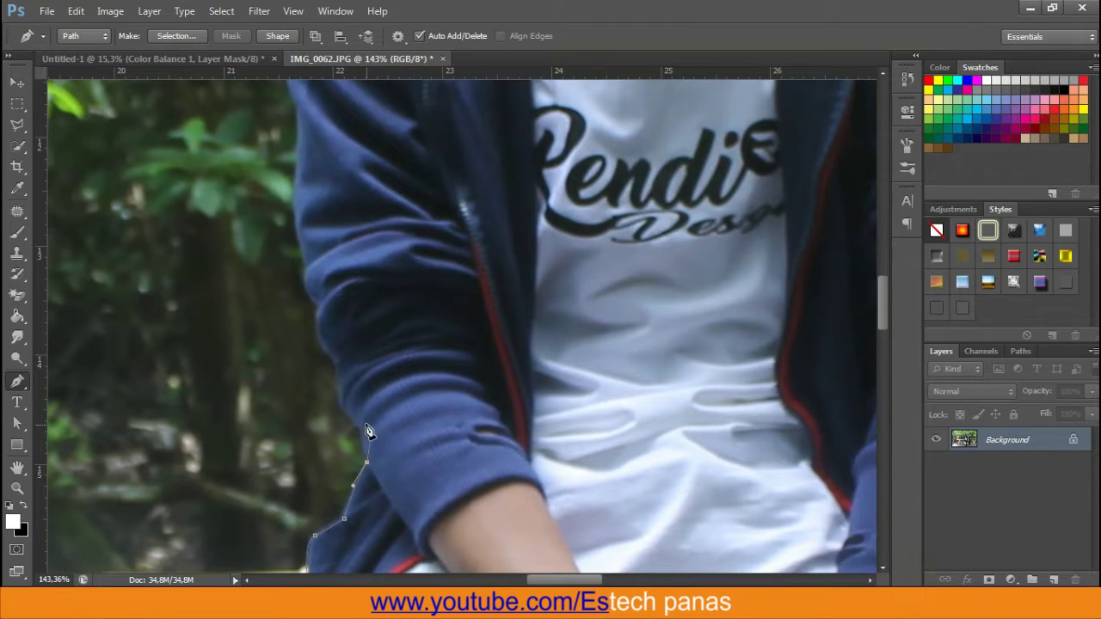
{"action": "left_click", "coordinate": [331, 360]}
{"action": "left_click", "coordinate": [317, 306]}
{"action": "left_click", "coordinate": [304, 273]}
{"action": "left_click_drag", "start_coordinate": [305, 274], "coordinate": [321, 383]}
{"action": "left_click", "coordinate": [306, 340]}
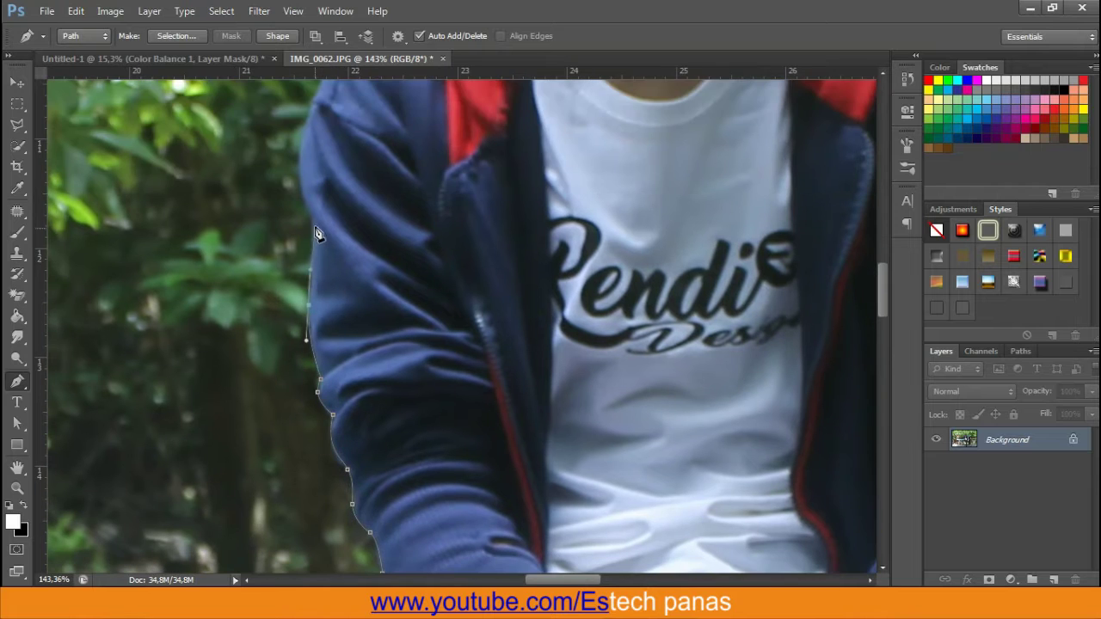
Trace the outline along the hood, down to the neck and around the ear
{"action": "left_click_drag", "start_coordinate": [316, 234], "coordinate": [307, 401]}
{"action": "left_click", "coordinate": [332, 290]}
{"action": "left_click", "coordinate": [376, 257]}
{"action": "left_click_drag", "start_coordinate": [399, 244], "coordinate": [371, 367]}
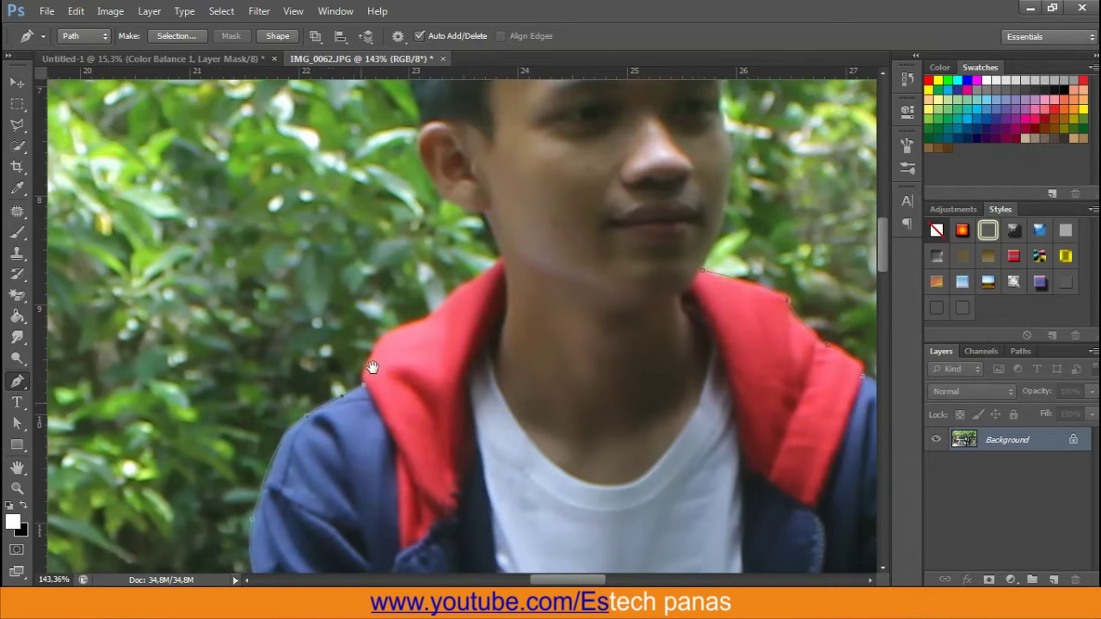
{"action": "left_click", "coordinate": [499, 273]}
{"action": "scroll", "coordinate": [504, 249], "scroll_direction": "up", "scroll_amount": 2}
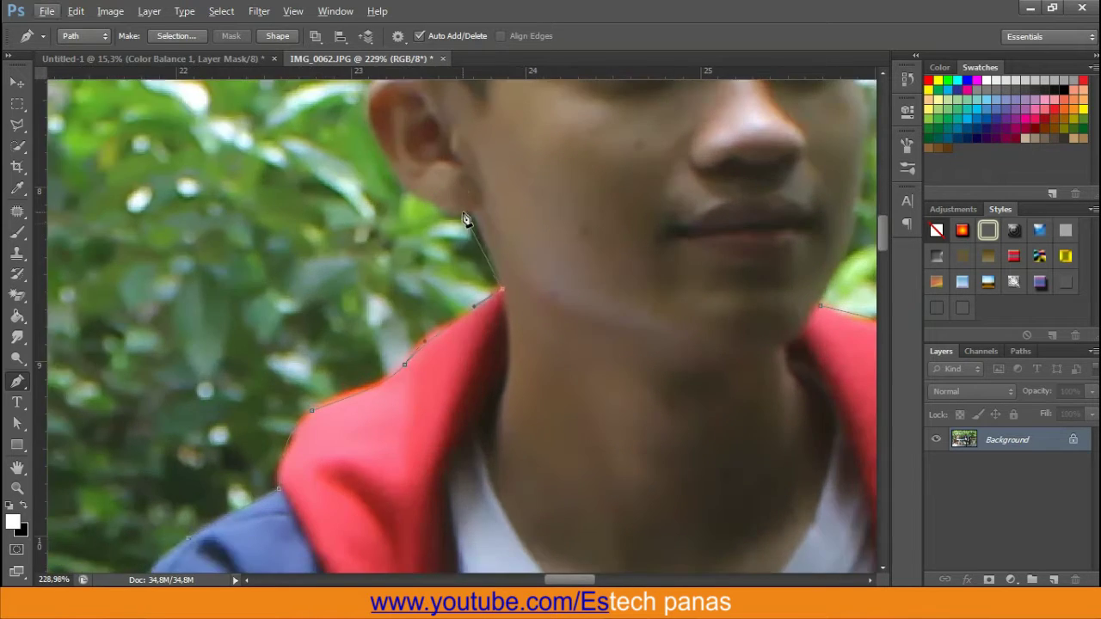
{"action": "left_click", "coordinate": [460, 210]}
{"action": "left_click_drag", "start_coordinate": [402, 184], "coordinate": [351, 413]}
Outline the top and right side of the hair, fix a misplaced anchor, and zoom out to the full photo
{"action": "left_click", "coordinate": [318, 306]}
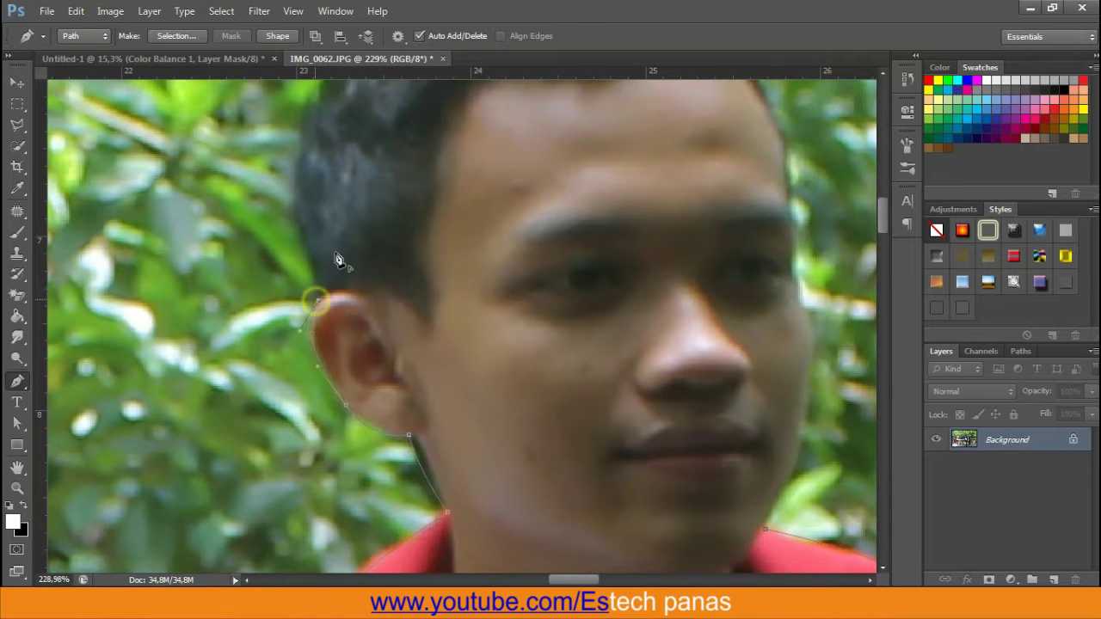
{"action": "left_click_drag", "start_coordinate": [338, 263], "coordinate": [361, 221]}
{"action": "left_click", "coordinate": [398, 175]}
{"action": "left_click", "coordinate": [484, 122]}
{"action": "mouse_move", "coordinate": [484, 123]}
{"action": "left_mouse_down"}
{"action": "mouse_move", "coordinate": [537, 217]}
{"action": "mouse_move", "coordinate": [625, 244]}
{"action": "left_mouse_up"}
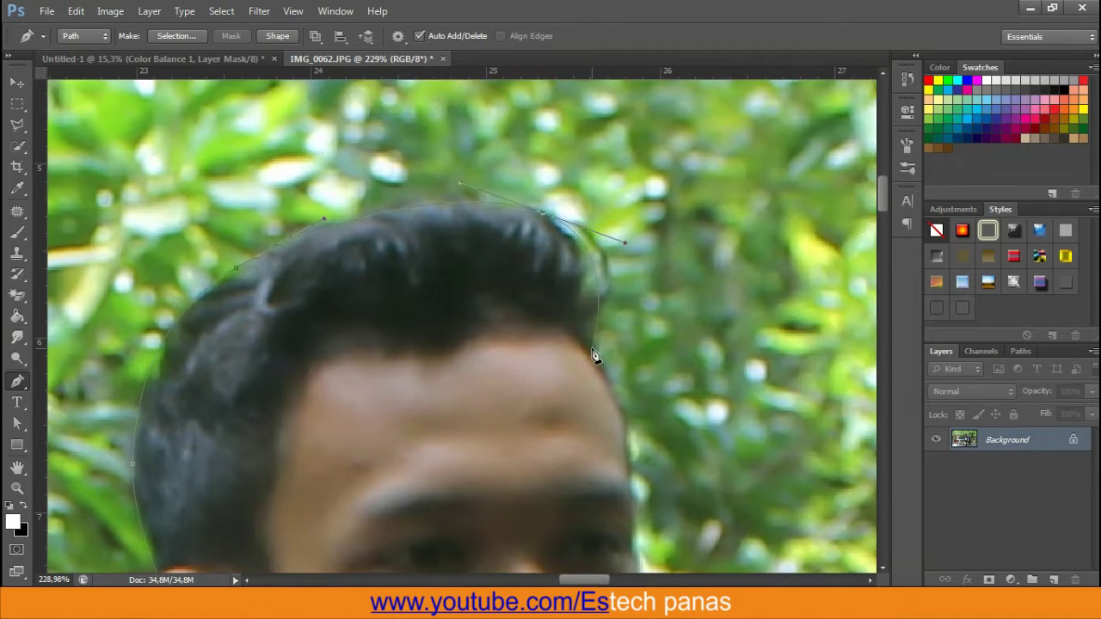
{"action": "key", "text": "ctrl+z"}
{"action": "left_click_drag", "start_coordinate": [502, 200], "coordinate": [554, 206]}
{"action": "left_click_drag", "start_coordinate": [583, 286], "coordinate": [608, 277]}
{"action": "left_click_drag", "start_coordinate": [629, 436], "coordinate": [585, 329]}
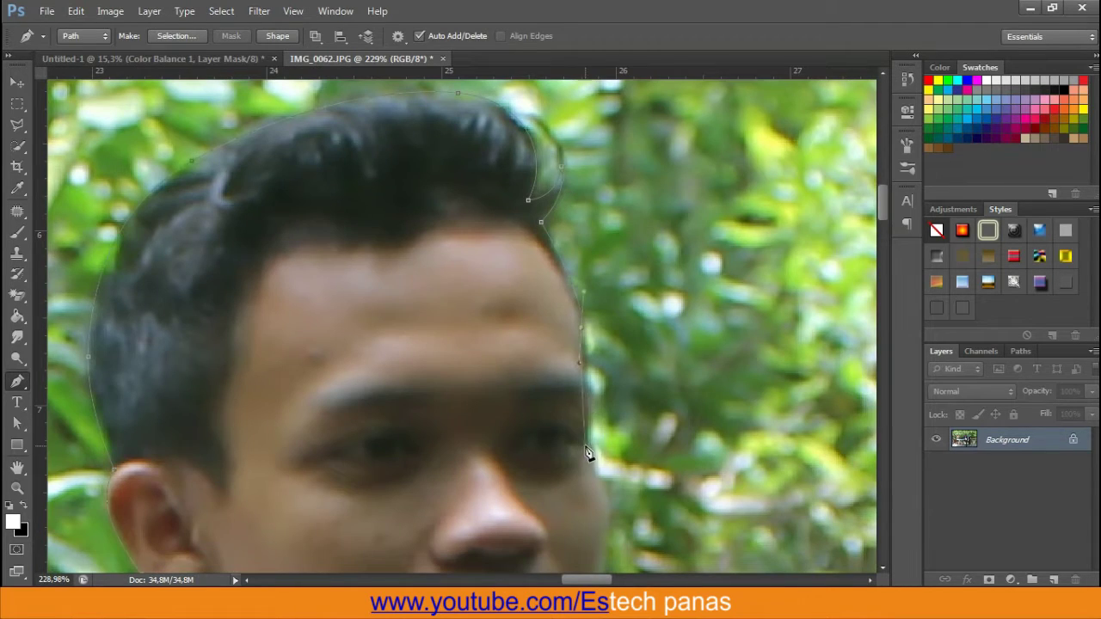
{"action": "scroll", "coordinate": [573, 442], "scroll_direction": "down", "scroll_amount": 5}
{"action": "scroll", "coordinate": [488, 521], "scroll_direction": "down", "scroll_amount": 3}
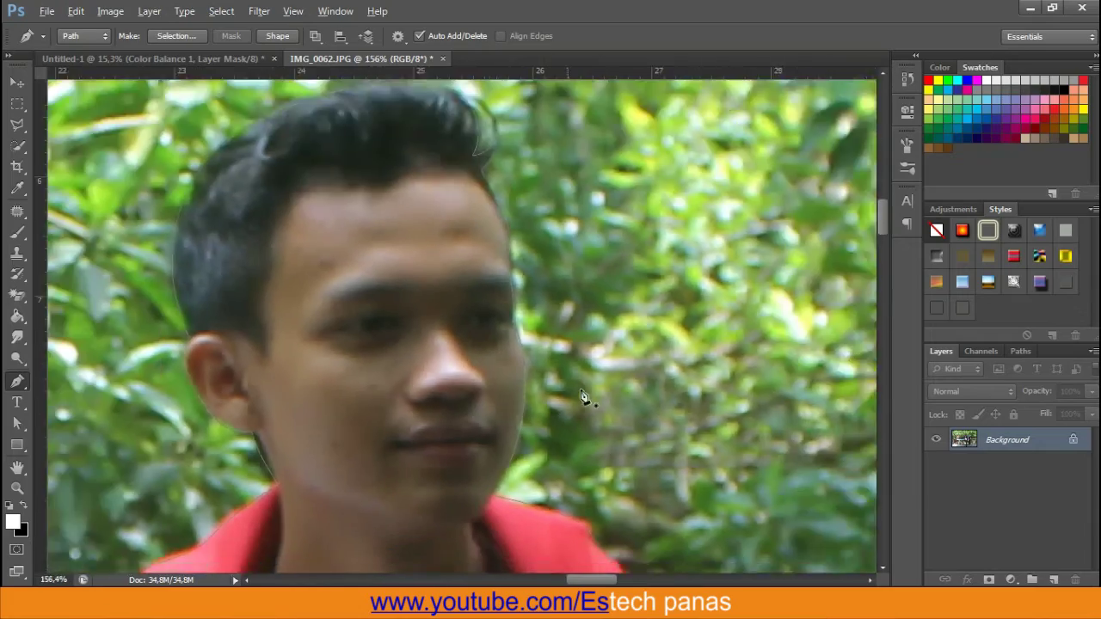
{"action": "scroll", "coordinate": [582, 398], "scroll_direction": "down", "scroll_amount": 2}
{"action": "scroll", "coordinate": [590, 327], "scroll_direction": "down", "scroll_amount": 2}
{"action": "scroll", "coordinate": [588, 324], "scroll_direction": "down", "scroll_amount": 1}
{"action": "scroll", "coordinate": [589, 323], "scroll_direction": "down", "scroll_amount": 1}
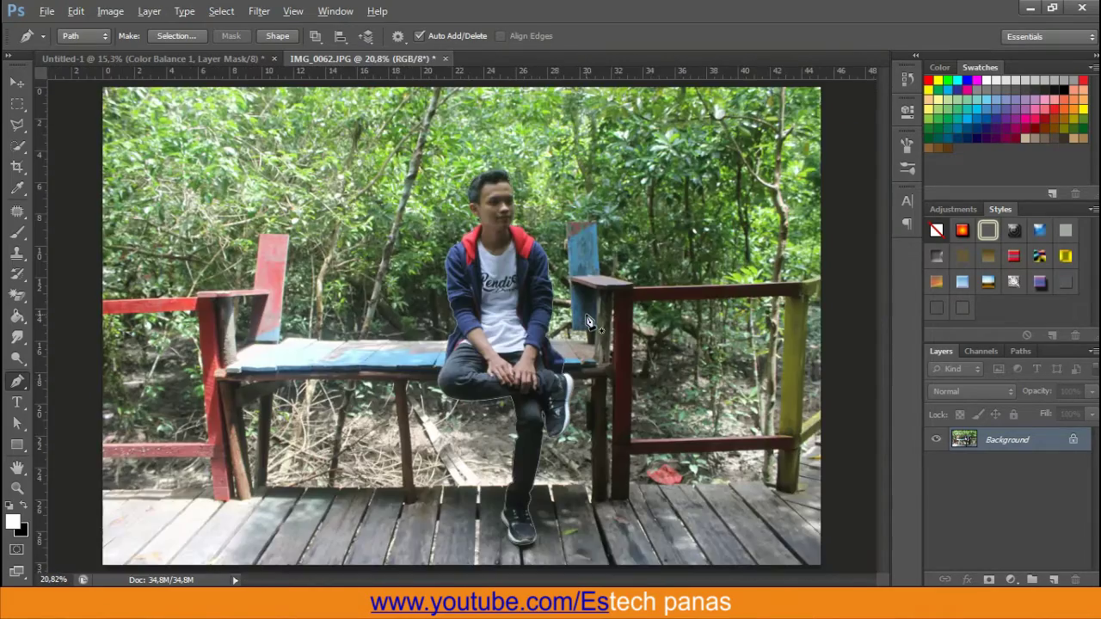
{"action": "scroll", "coordinate": [588, 323], "scroll_direction": "down", "scroll_amount": 1}
Mask the man using the path selection, move him into Untitled-1, and release the clipping mask
{"action": "key", "text": "ctrl+Return"}
{"action": "key", "text": "v"}
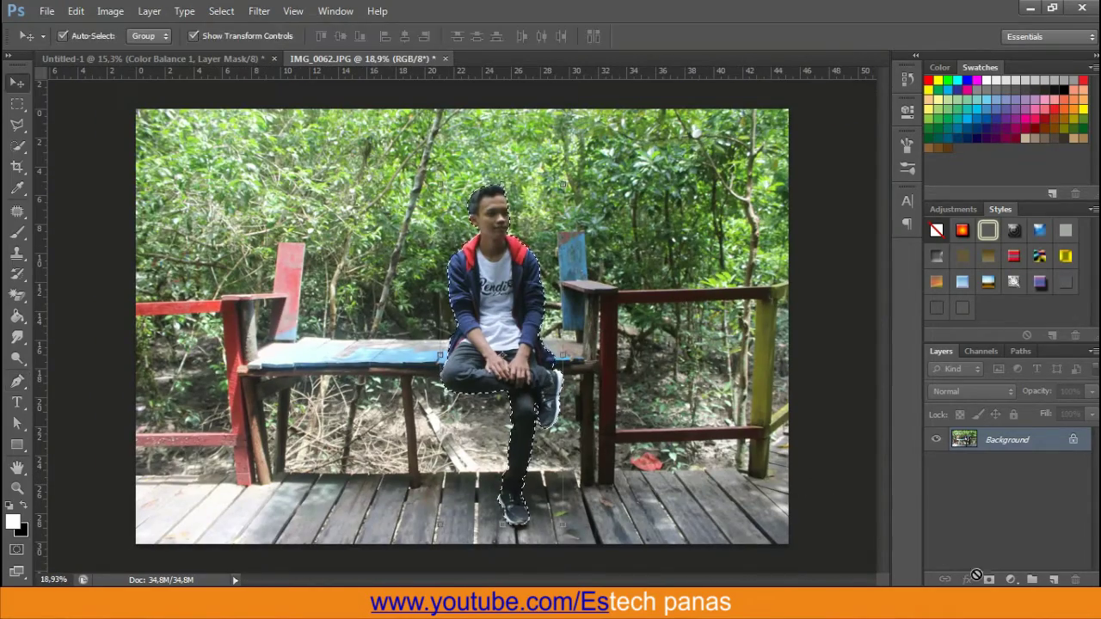
{"action": "left_click", "coordinate": [988, 580]}
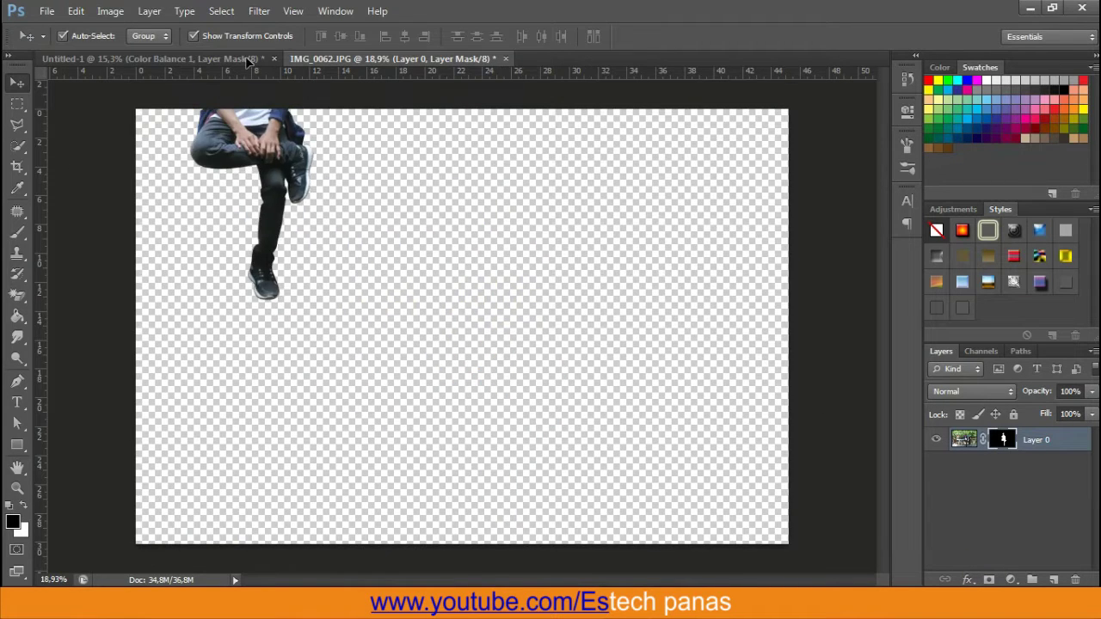
{"action": "left_click_drag", "start_coordinate": [503, 299], "coordinate": [499, 306]}
{"action": "right_click", "coordinate": [1049, 445]}
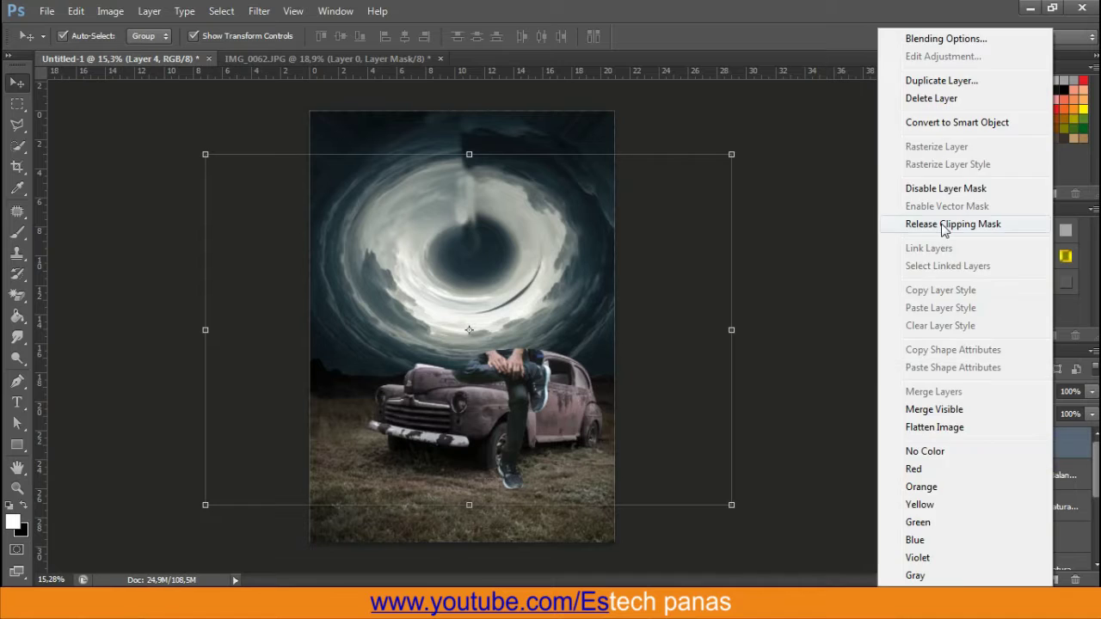
{"action": "left_click", "coordinate": [937, 223]}
Scale the man to about 97% and position him on the car
{"action": "left_click_drag", "start_coordinate": [516, 241], "coordinate": [514, 258]}
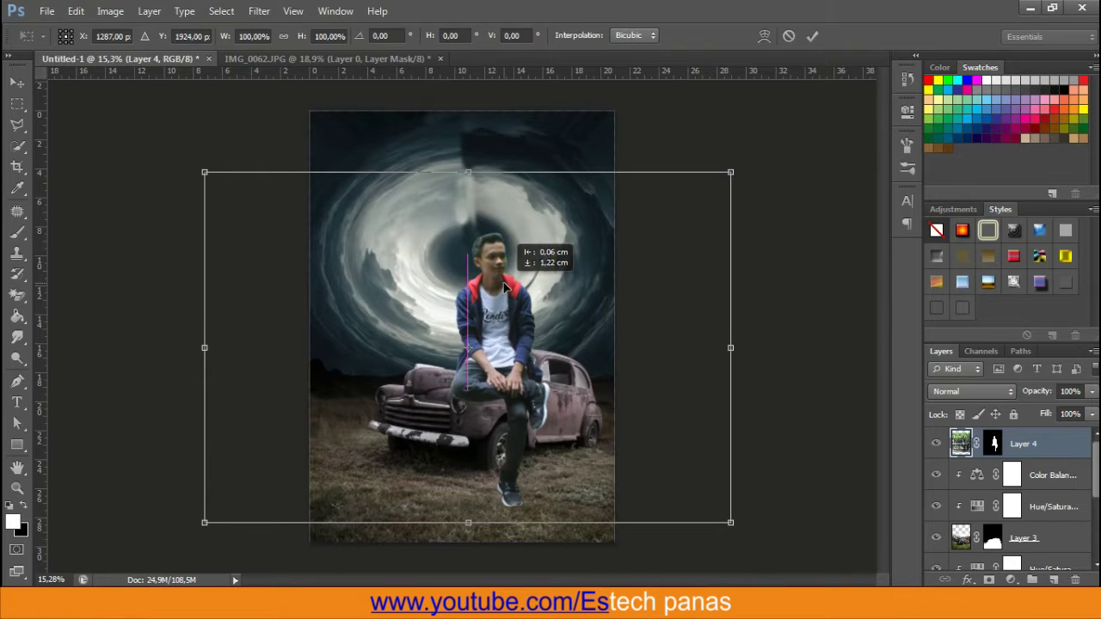
{"action": "left_click_drag", "start_coordinate": [731, 172], "coordinate": [717, 182]}
{"action": "left_click_drag", "start_coordinate": [488, 309], "coordinate": [480, 320]}
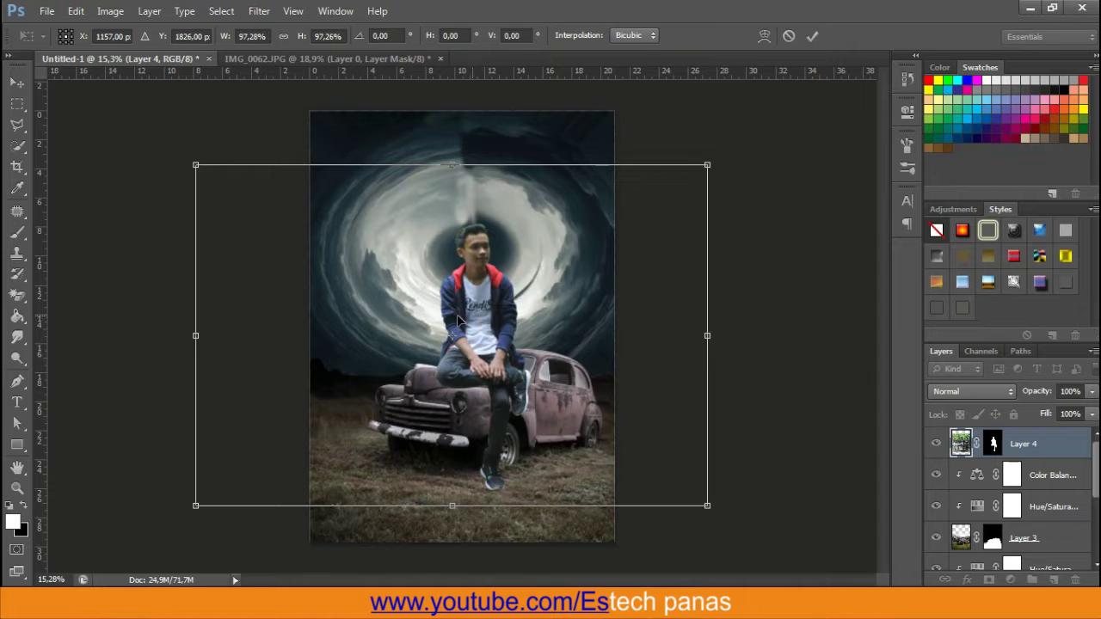
{"action": "left_click", "coordinate": [812, 37]}
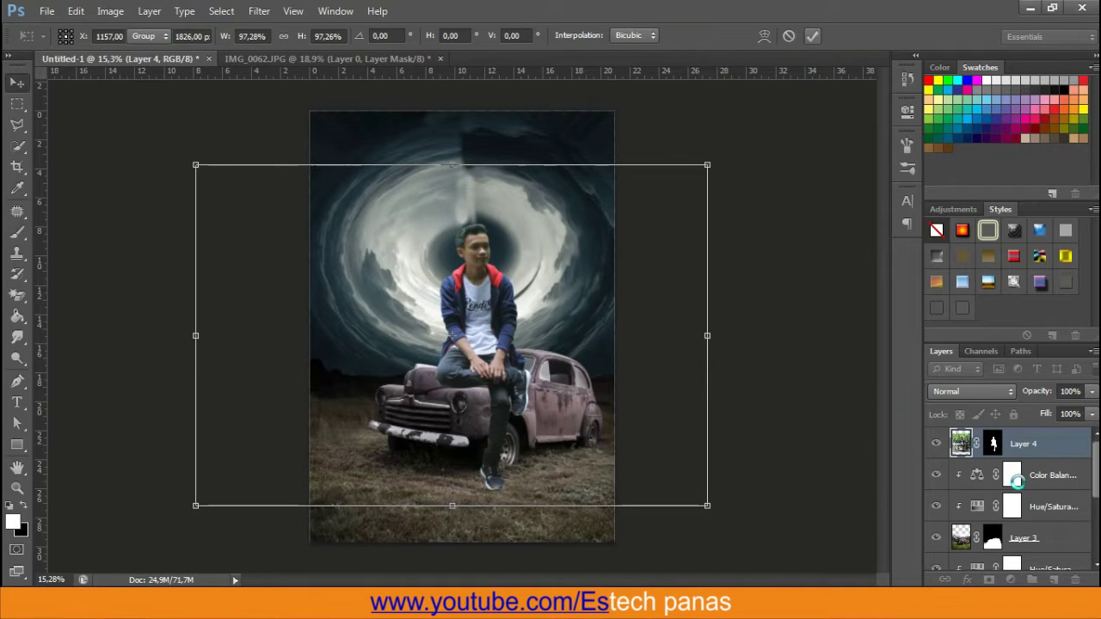
{"action": "scroll", "coordinate": [1019, 488], "scroll_direction": "down", "scroll_amount": 1}
Scale the car layer (Layer 3) to about 83% and shift it slightly down
{"action": "left_click", "coordinate": [1021, 507]}
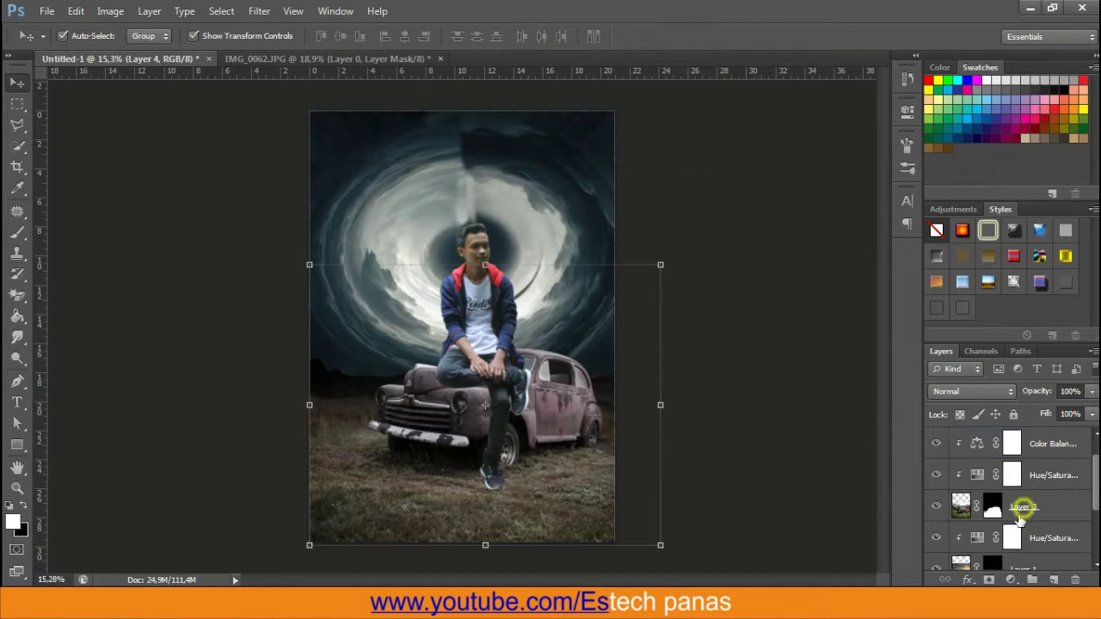
{"action": "left_click_drag", "start_coordinate": [660, 264], "coordinate": [629, 289]}
{"action": "left_click_drag", "start_coordinate": [558, 397], "coordinate": [575, 421]}
{"action": "left_click", "coordinate": [811, 36]}
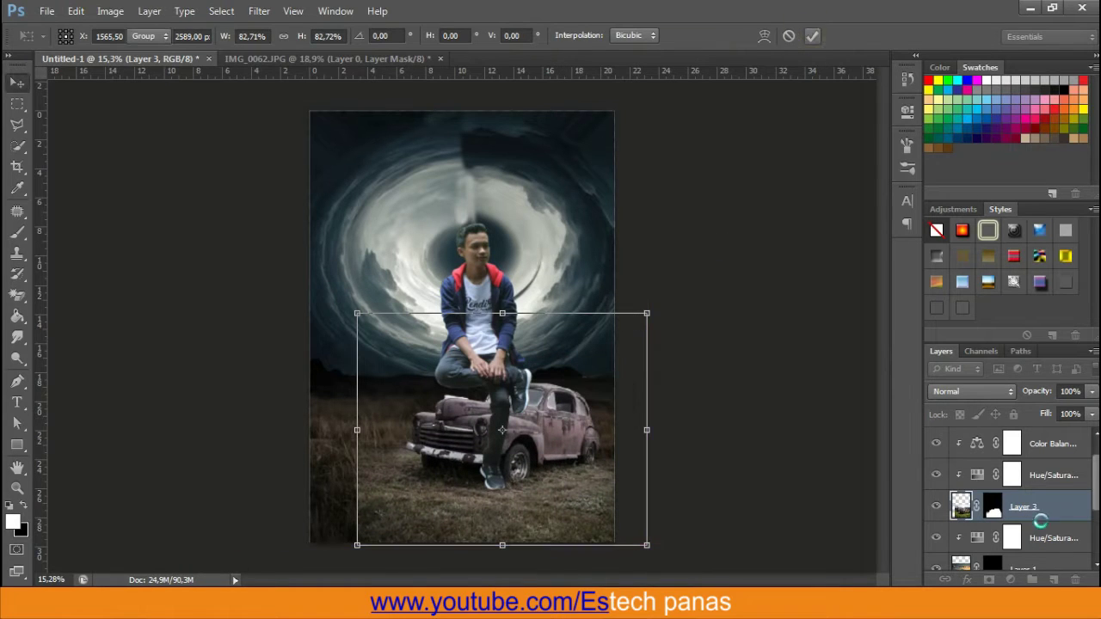
{"action": "scroll", "coordinate": [1040, 520], "scroll_direction": "down", "scroll_amount": 2}
Shrink the grass layer (Layer 1) to about 85%
{"action": "left_click", "coordinate": [1022, 507]}
{"action": "left_click", "coordinate": [697, 237]}
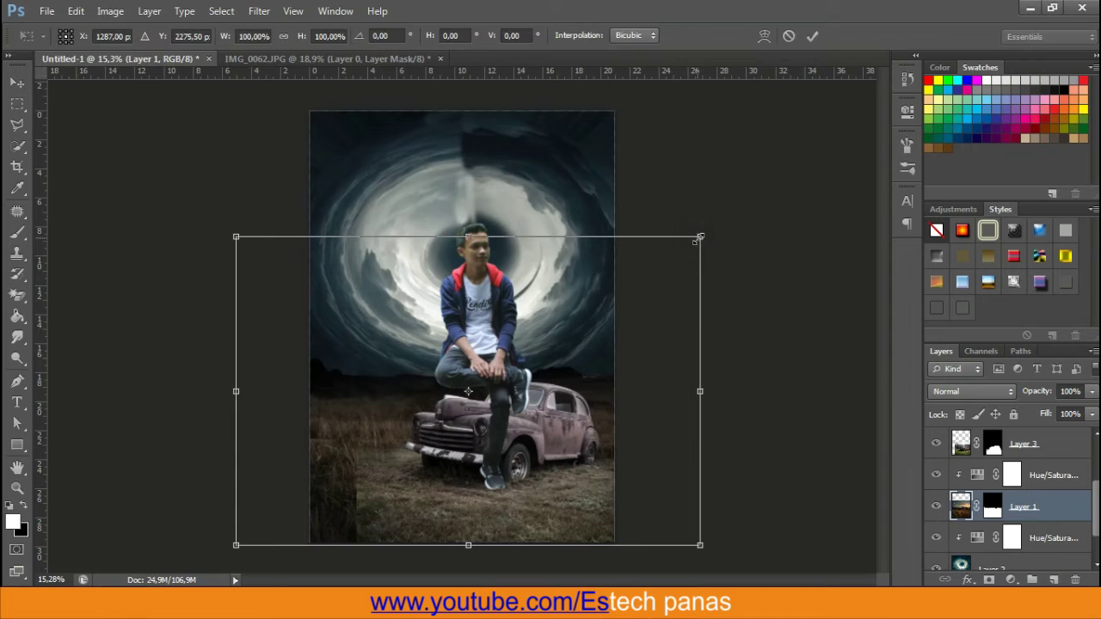
{"action": "left_click_drag", "start_coordinate": [237, 238], "coordinate": [290, 306]}
{"action": "left_click", "coordinate": [812, 35]}
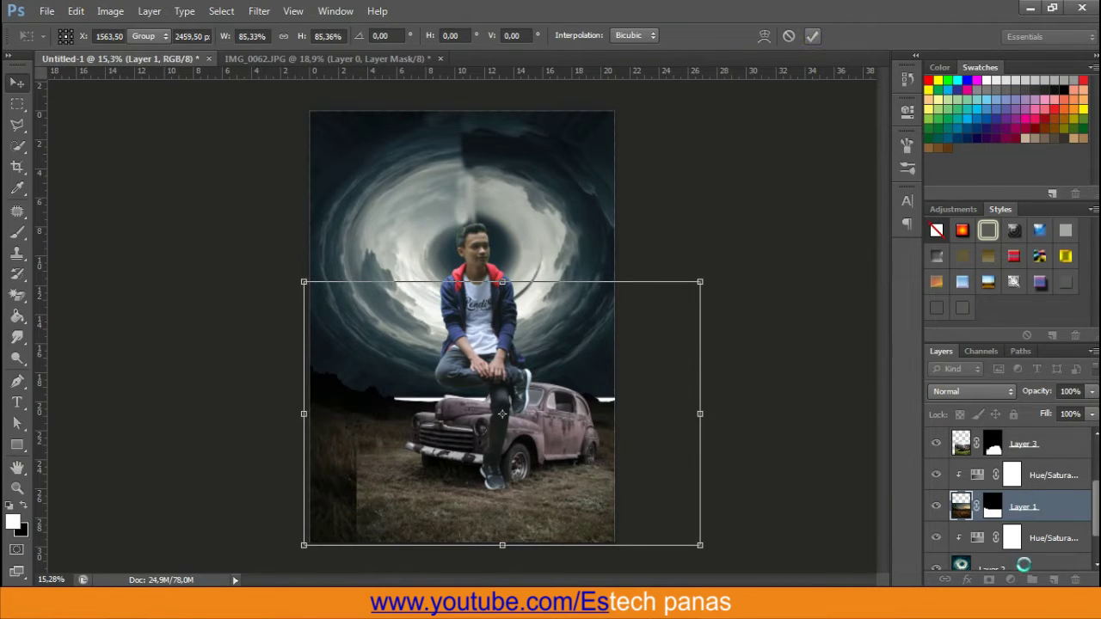
{"action": "scroll", "coordinate": [1020, 516], "scroll_direction": "down", "scroll_amount": 1}
Stretch the vortex sky (Layer 2) to roughly 102% wide and 110% tall
{"action": "left_click", "coordinate": [998, 537]}
{"action": "mouse_move", "coordinate": [644, 393]}
{"action": "left_mouse_down"}
{"action": "mouse_move", "coordinate": [691, 445]}
{"action": "mouse_move", "coordinate": [652, 412]}
{"action": "mouse_move", "coordinate": [633, 413]}
{"action": "left_mouse_up"}
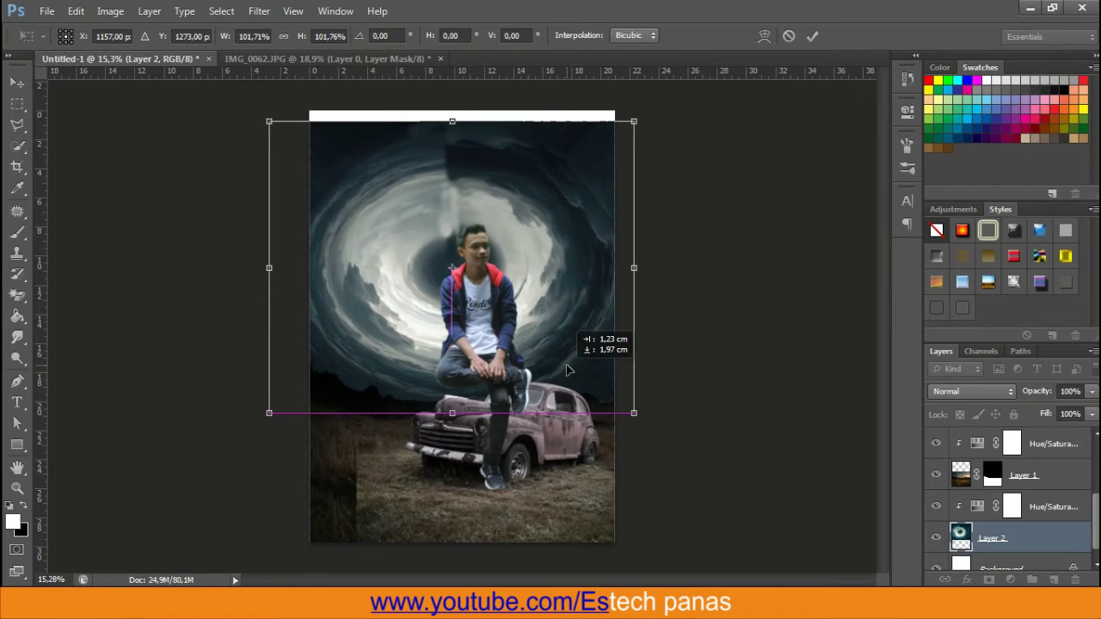
{"action": "left_click_drag", "start_coordinate": [451, 122], "coordinate": [451, 97]}
{"action": "left_click", "coordinate": [812, 36]}
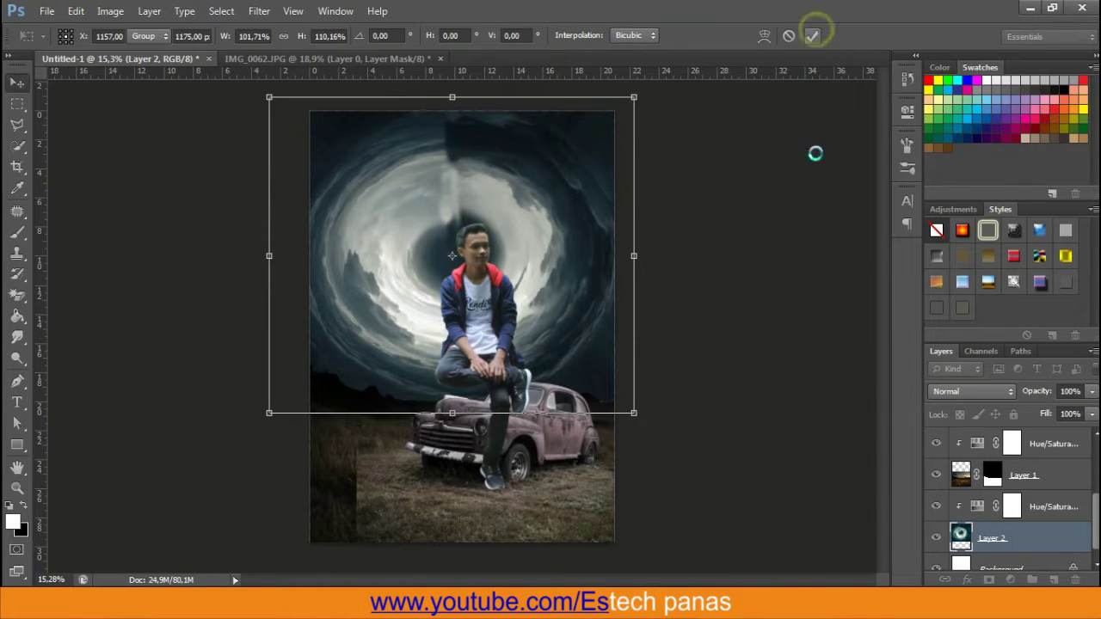
Paint black at 91% opacity on Layer 3's mask to shade the lower-left corner and bottom edge
{"action": "left_click", "coordinate": [994, 475]}
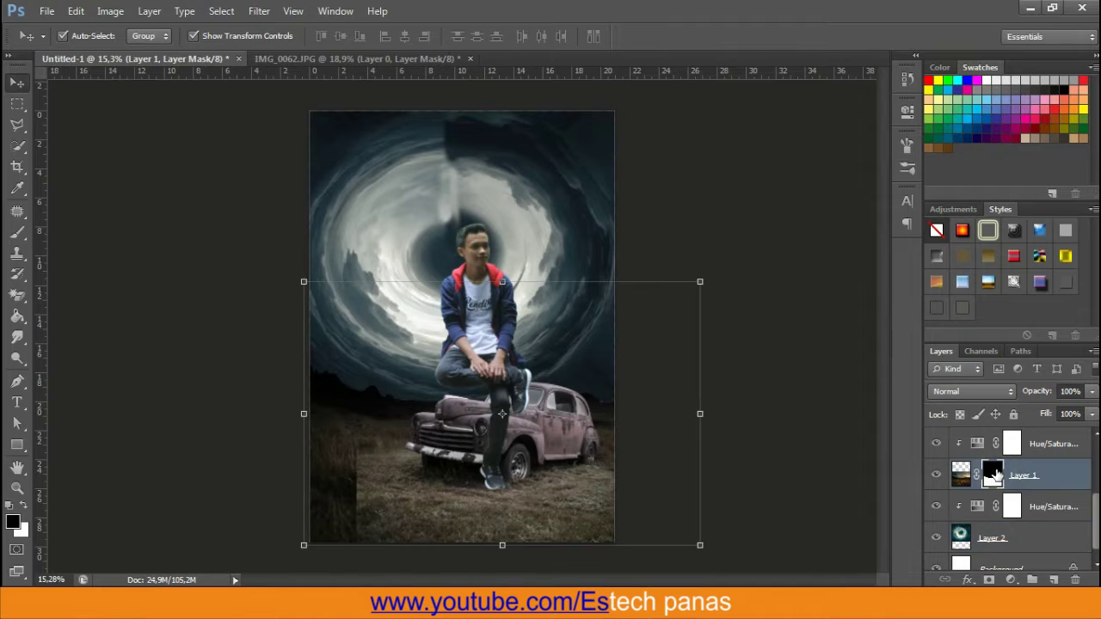
{"action": "scroll", "coordinate": [991, 481], "scroll_direction": "up", "scroll_amount": 3}
{"action": "left_click", "coordinate": [991, 506]}
{"action": "key", "text": "b"}
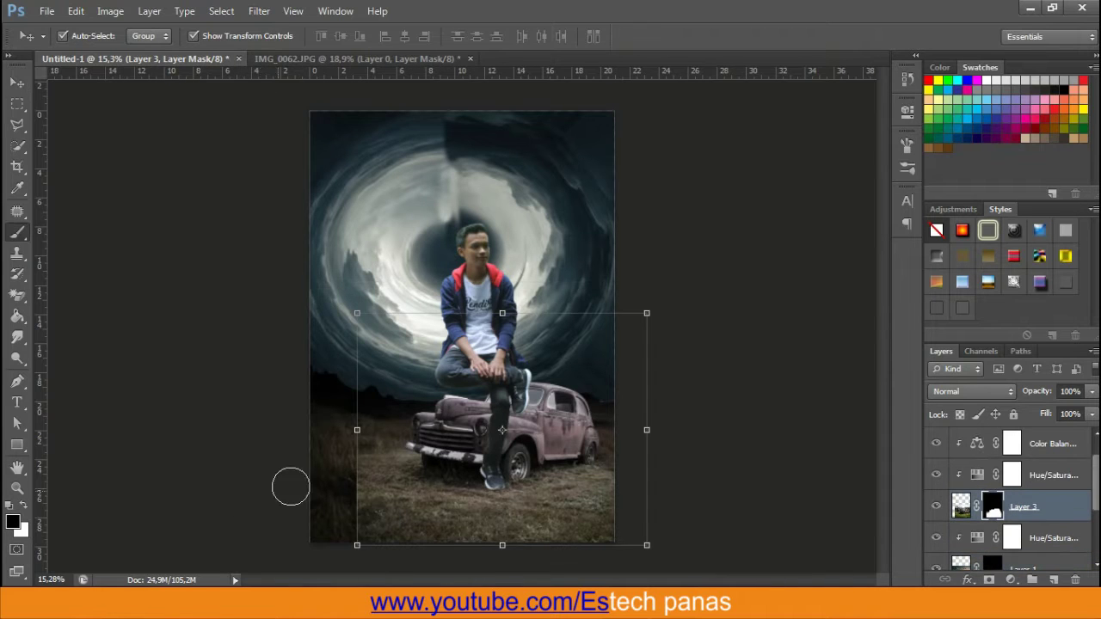
{"action": "left_click_drag", "start_coordinate": [352, 462], "coordinate": [352, 453]}
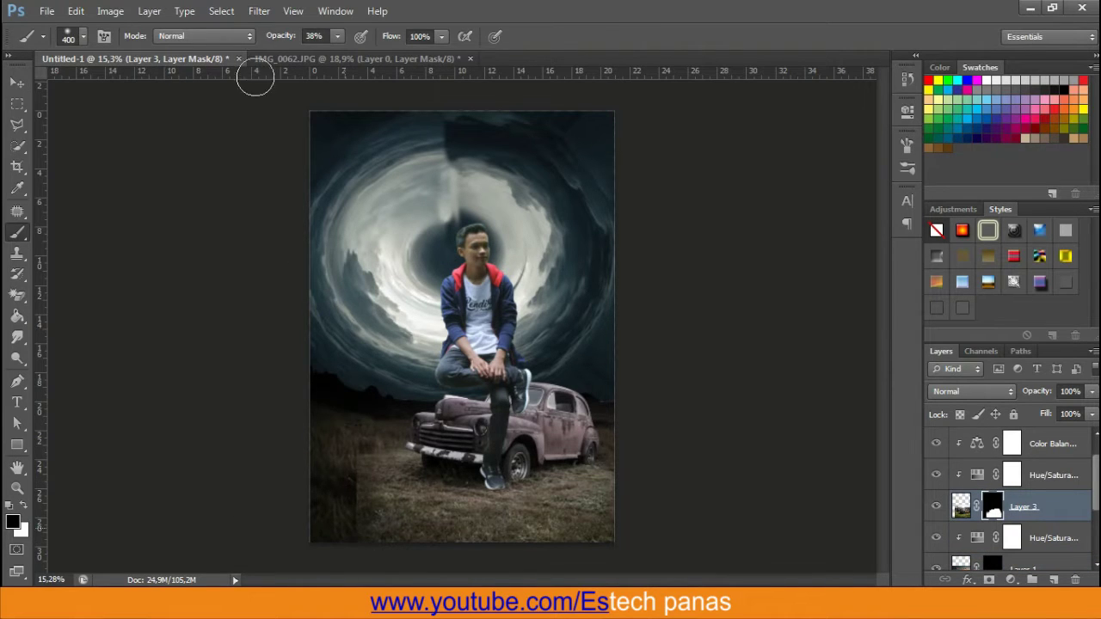
{"action": "left_click_drag", "start_coordinate": [280, 35], "coordinate": [316, 40]}
{"action": "left_click_drag", "start_coordinate": [344, 449], "coordinate": [610, 557]}
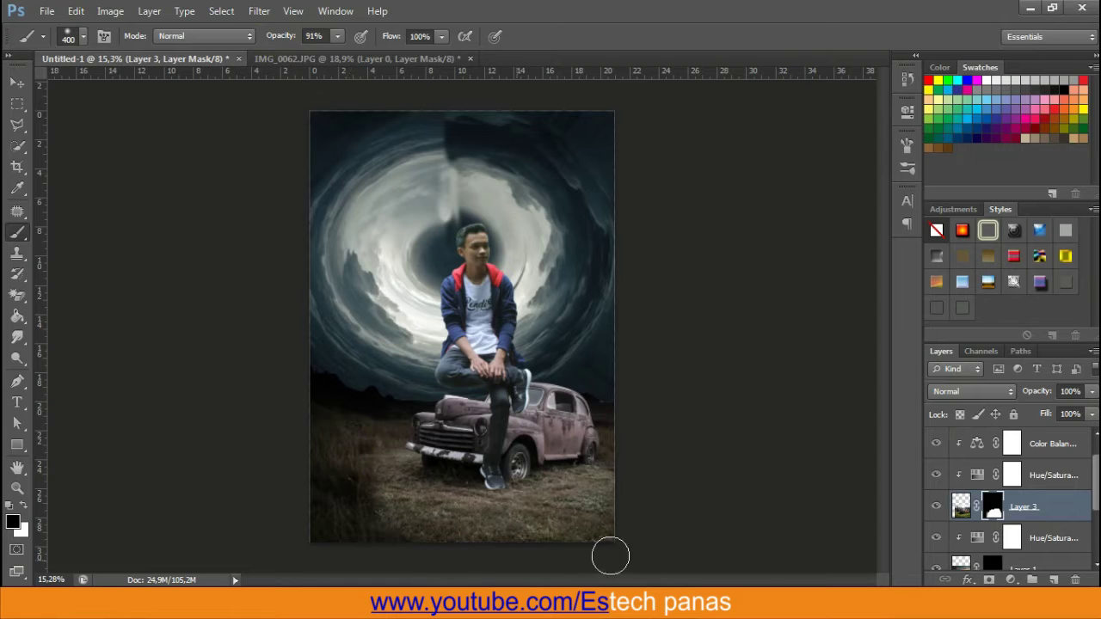
{"action": "mouse_move", "coordinate": [341, 484]}
{"action": "left_mouse_down"}
{"action": "mouse_move", "coordinate": [338, 448]}
{"action": "mouse_move", "coordinate": [343, 539]}
{"action": "left_mouse_up"}
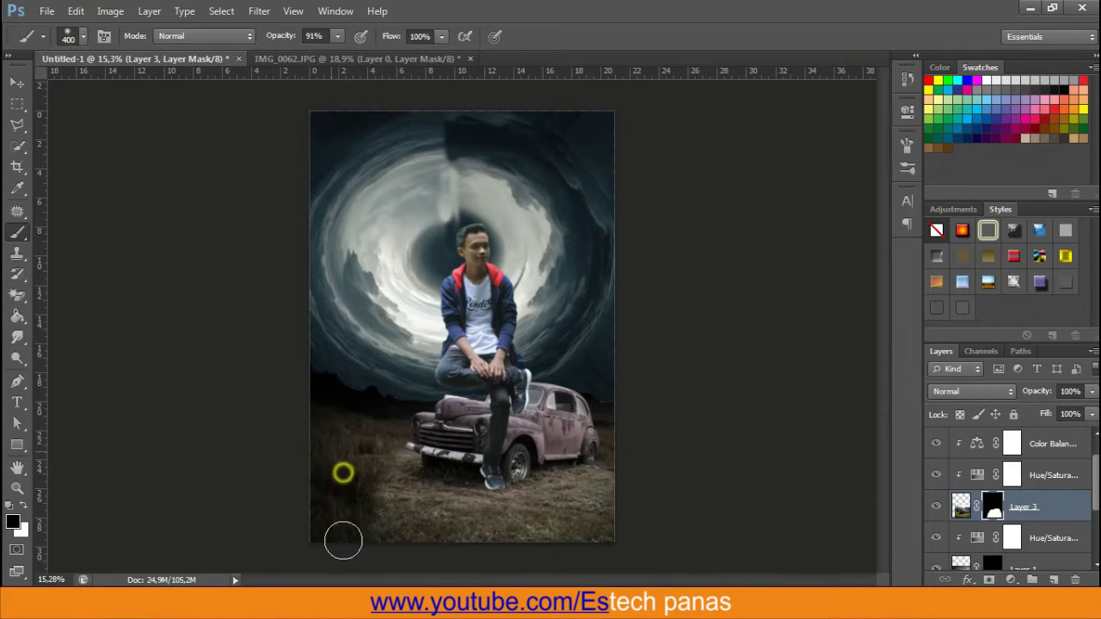
{"action": "left_click_drag", "start_coordinate": [347, 445], "coordinate": [330, 481]}
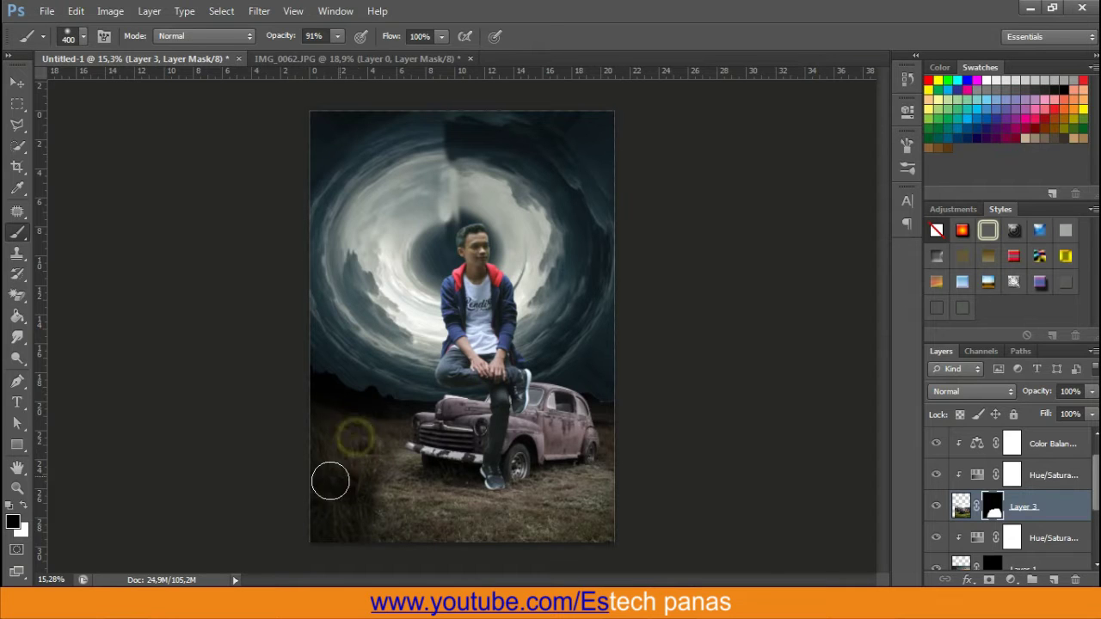
Set the ground's Hue/Saturation to Lightness -20 with retuned hue and saturation, and Yellows saturation 0
{"action": "key", "text": "v"}
{"action": "double_click", "coordinate": [975, 479]}
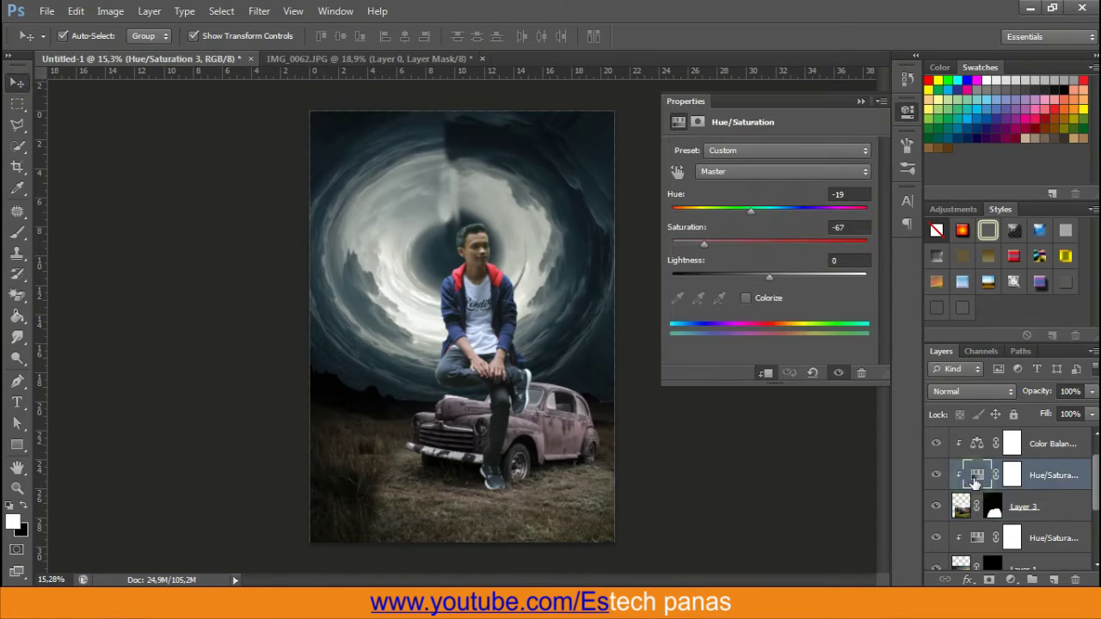
{"action": "left_click_drag", "start_coordinate": [767, 280], "coordinate": [749, 278]}
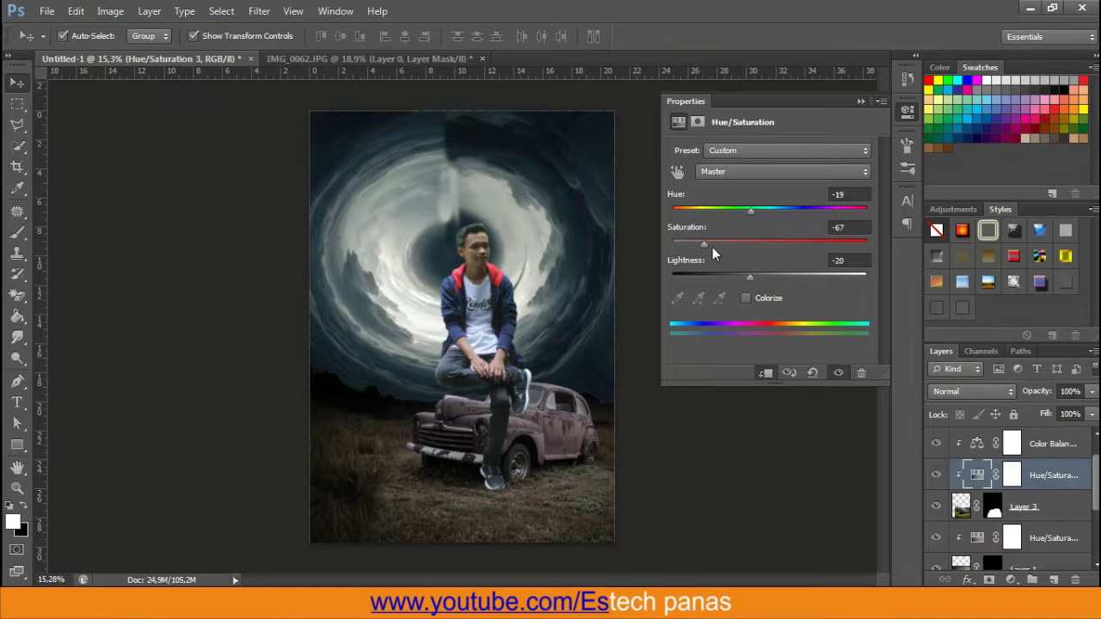
{"action": "mouse_move", "coordinate": [705, 246]}
{"action": "left_mouse_down"}
{"action": "mouse_move", "coordinate": [732, 249]}
{"action": "mouse_move", "coordinate": [702, 250]}
{"action": "left_mouse_up"}
{"action": "mouse_move", "coordinate": [749, 211]}
{"action": "left_mouse_down"}
{"action": "mouse_move", "coordinate": [779, 214]}
{"action": "mouse_move", "coordinate": [704, 212]}
{"action": "left_mouse_up"}
{"action": "left_click_drag", "start_coordinate": [847, 213], "coordinate": [805, 212]}
{"action": "mouse_move", "coordinate": [680, 209]}
{"action": "left_mouse_down"}
{"action": "mouse_move", "coordinate": [737, 206]}
{"action": "mouse_move", "coordinate": [723, 207]}
{"action": "left_mouse_up"}
{"action": "left_click", "coordinate": [747, 172]}
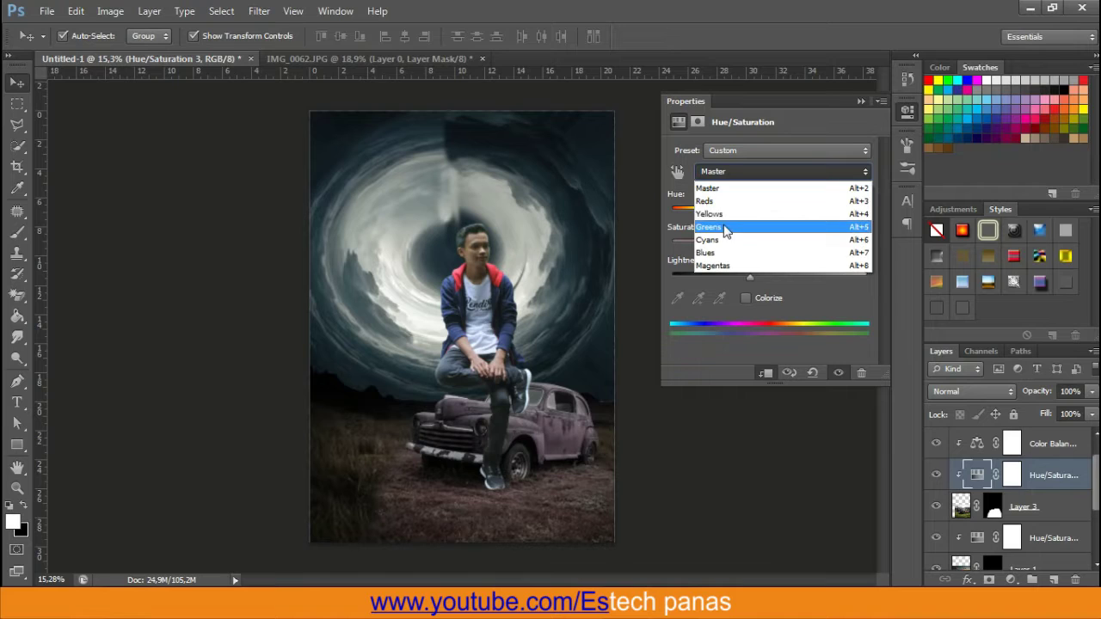
{"action": "left_click", "coordinate": [722, 214]}
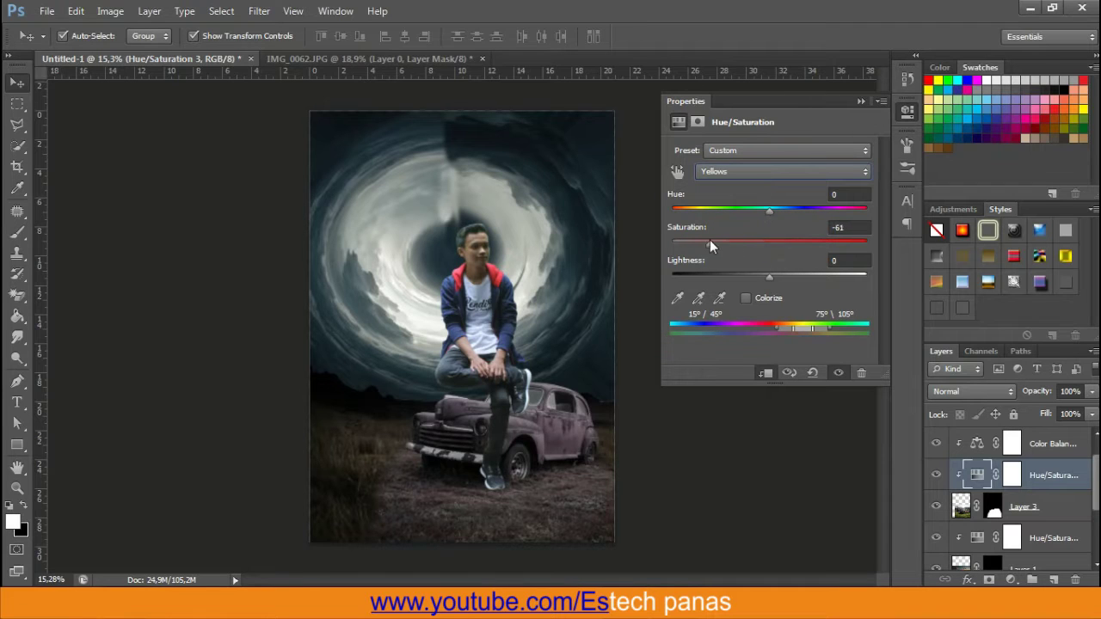
{"action": "mouse_move", "coordinate": [709, 244]}
{"action": "left_mouse_down"}
{"action": "mouse_move", "coordinate": [778, 246]}
{"action": "mouse_move", "coordinate": [769, 245]}
{"action": "left_mouse_up"}
{"action": "left_click", "coordinate": [906, 110]}
Set the Color Balance midtones Yellow-Blue slider to +4
{"action": "left_click", "coordinate": [1053, 443]}
{"action": "double_click", "coordinate": [977, 442]}
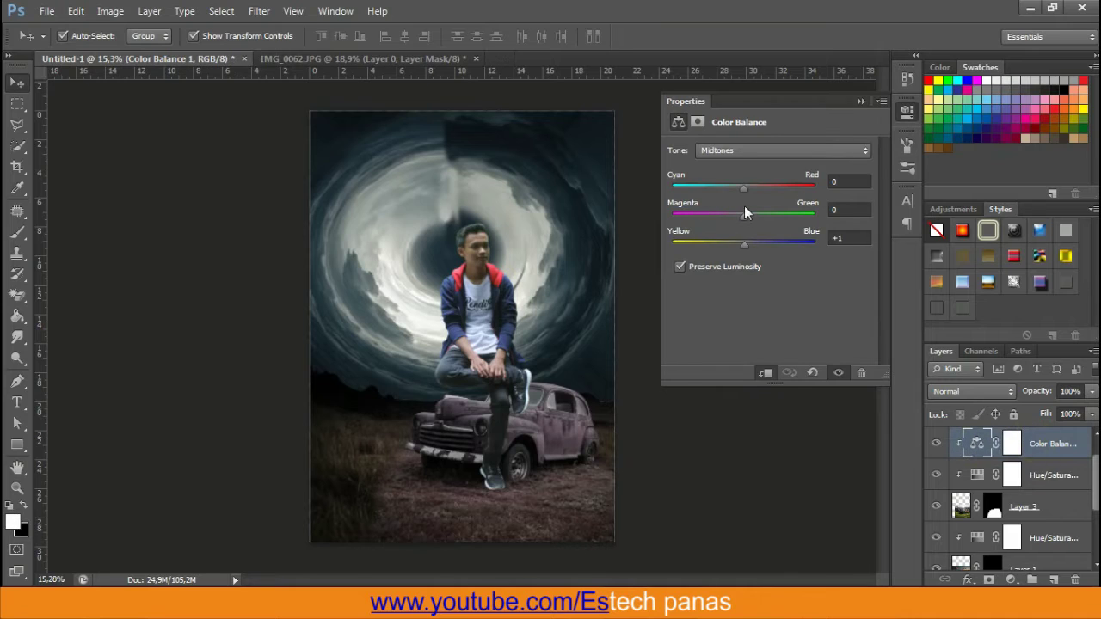
{"action": "left_click_drag", "start_coordinate": [744, 245], "coordinate": [743, 242]}
{"action": "left_click", "coordinate": [860, 102]}
Paint Layer 3's mask at 100% opacity to reveal dark grass across the bottom
{"action": "left_click", "coordinate": [991, 505]}
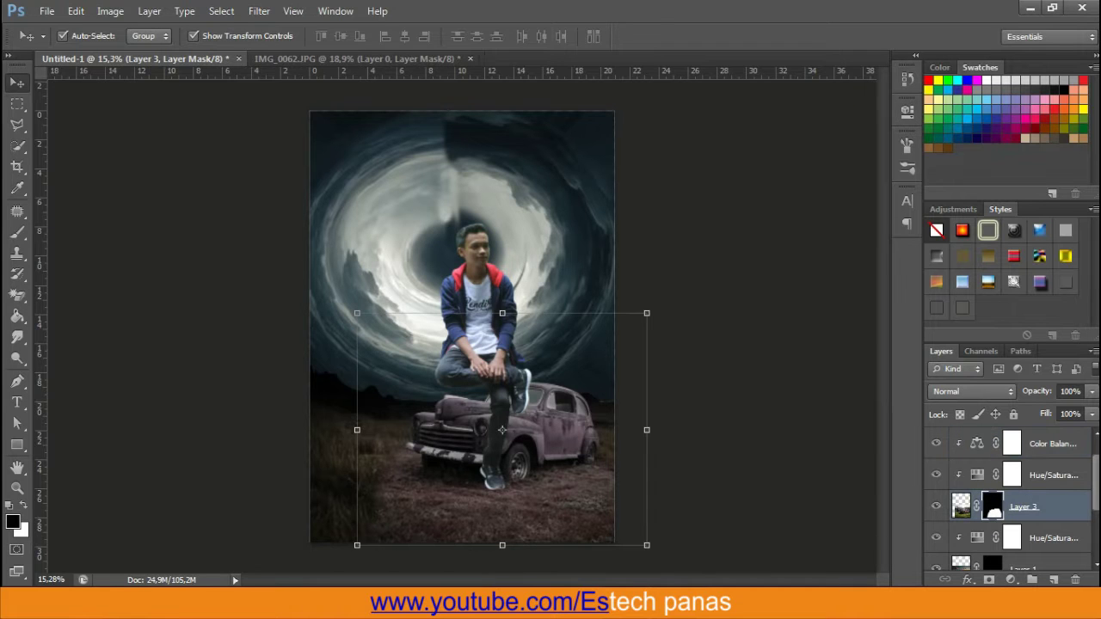
{"action": "key", "text": "b"}
{"action": "scroll", "coordinate": [467, 516], "scroll_direction": "up", "scroll_amount": 3}
{"action": "scroll", "coordinate": [467, 516], "scroll_direction": "down", "scroll_amount": 2}
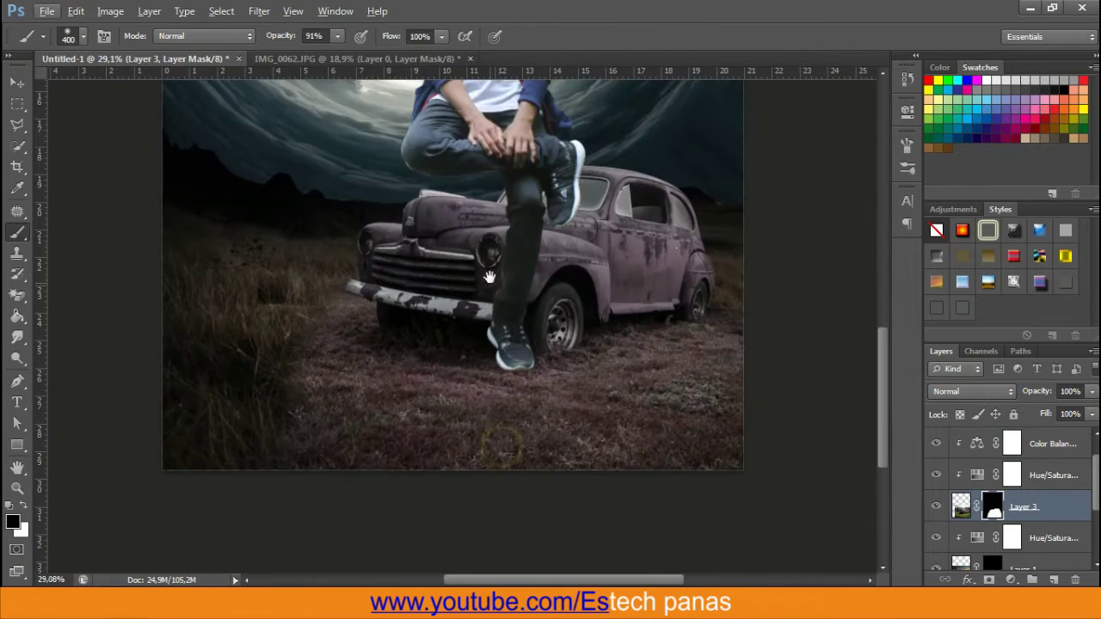
{"action": "scroll", "coordinate": [286, 224], "scroll_direction": "down", "scroll_amount": 2}
{"action": "left_click_drag", "start_coordinate": [302, 362], "coordinate": [300, 297]}
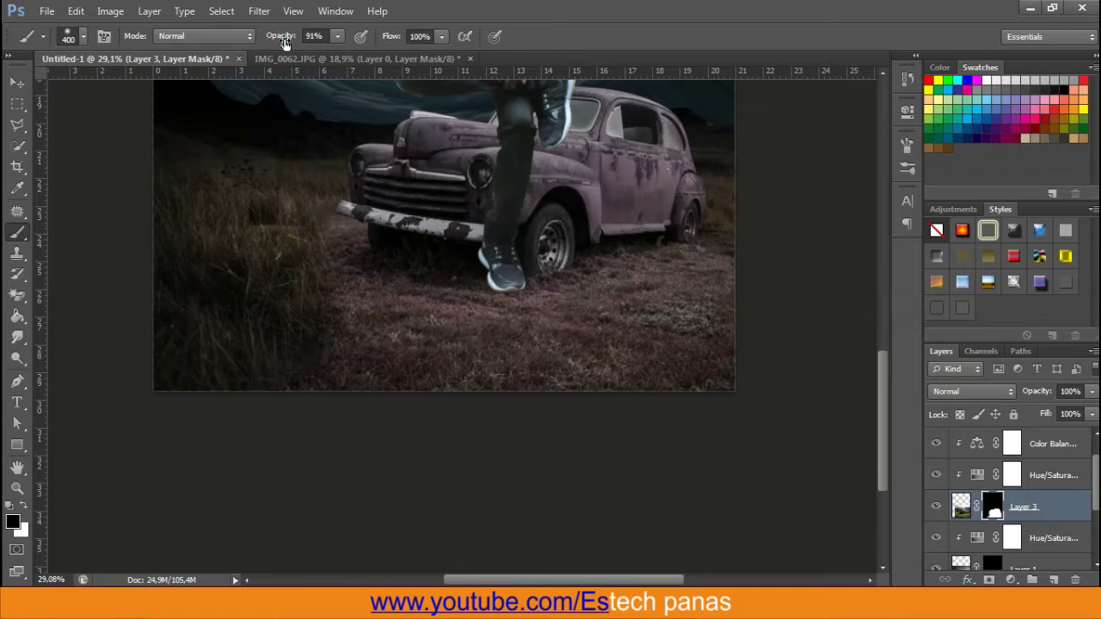
{"action": "left_click_drag", "start_coordinate": [280, 36], "coordinate": [291, 37]}
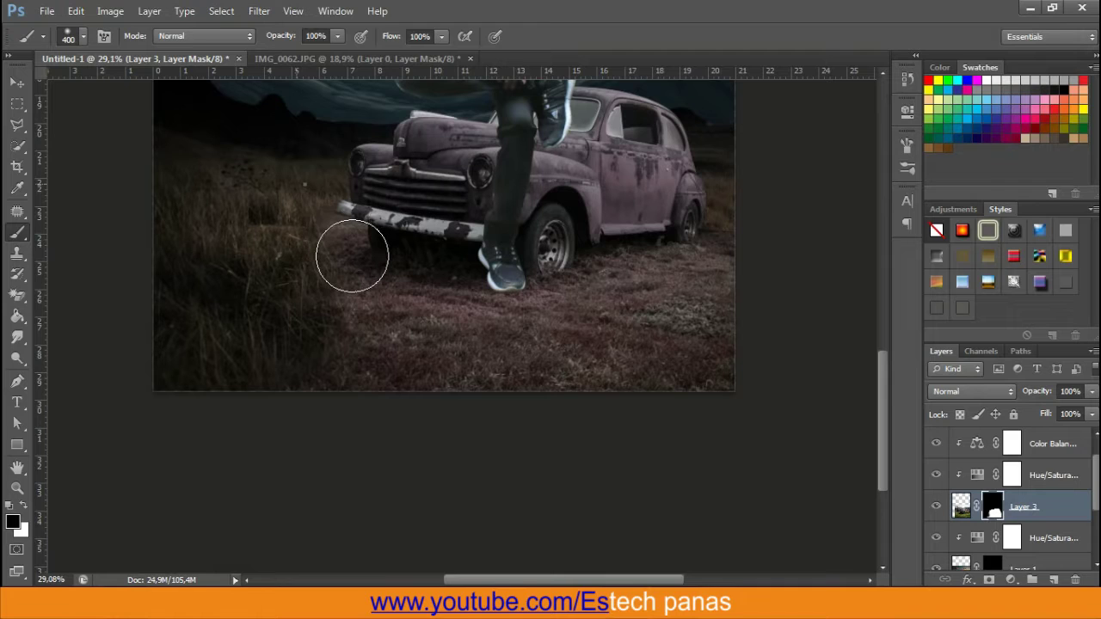
{"action": "right_click", "coordinate": [351, 255]}
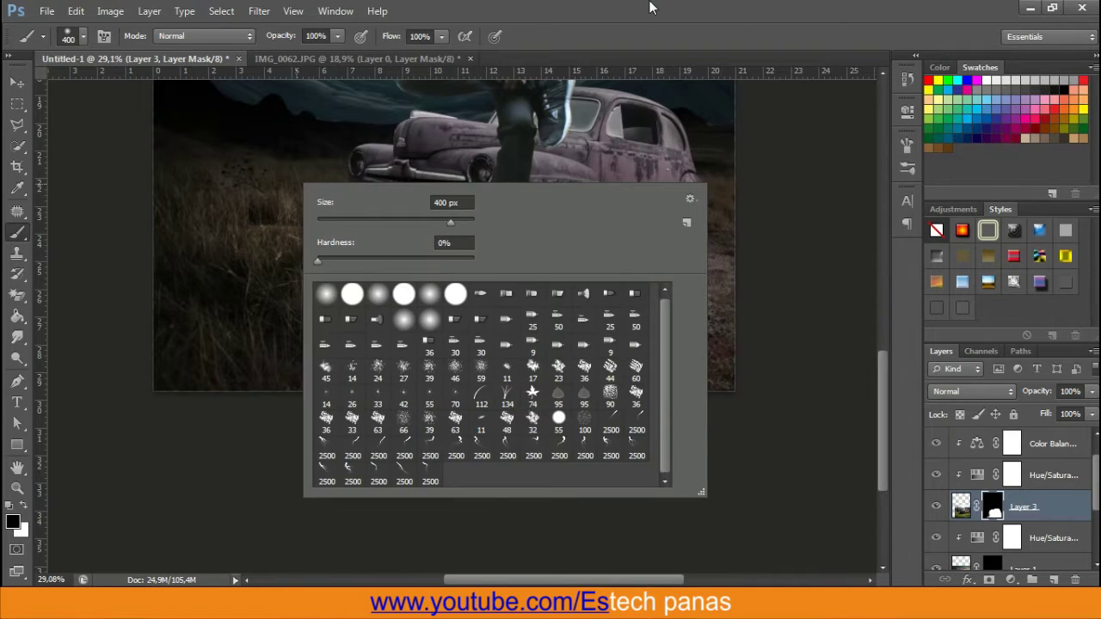
{"action": "left_click", "coordinate": [774, 69]}
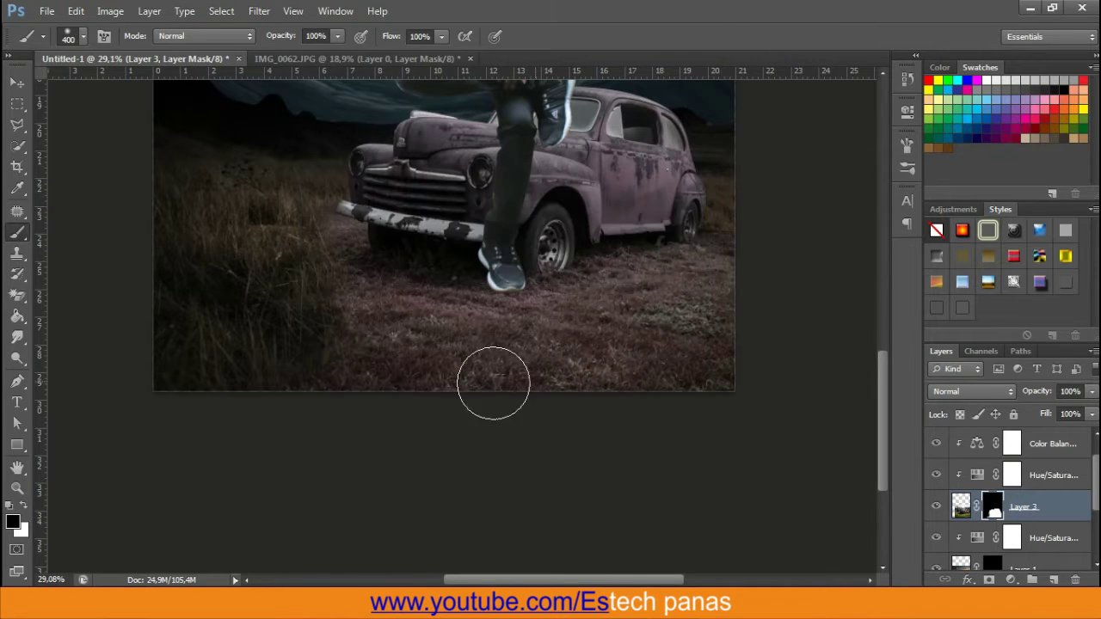
{"action": "mouse_move", "coordinate": [336, 364]}
{"action": "left_mouse_down"}
{"action": "mouse_move", "coordinate": [608, 368]}
{"action": "mouse_move", "coordinate": [793, 351]}
{"action": "mouse_move", "coordinate": [688, 319]}
{"action": "mouse_move", "coordinate": [322, 342]}
{"action": "left_mouse_up"}
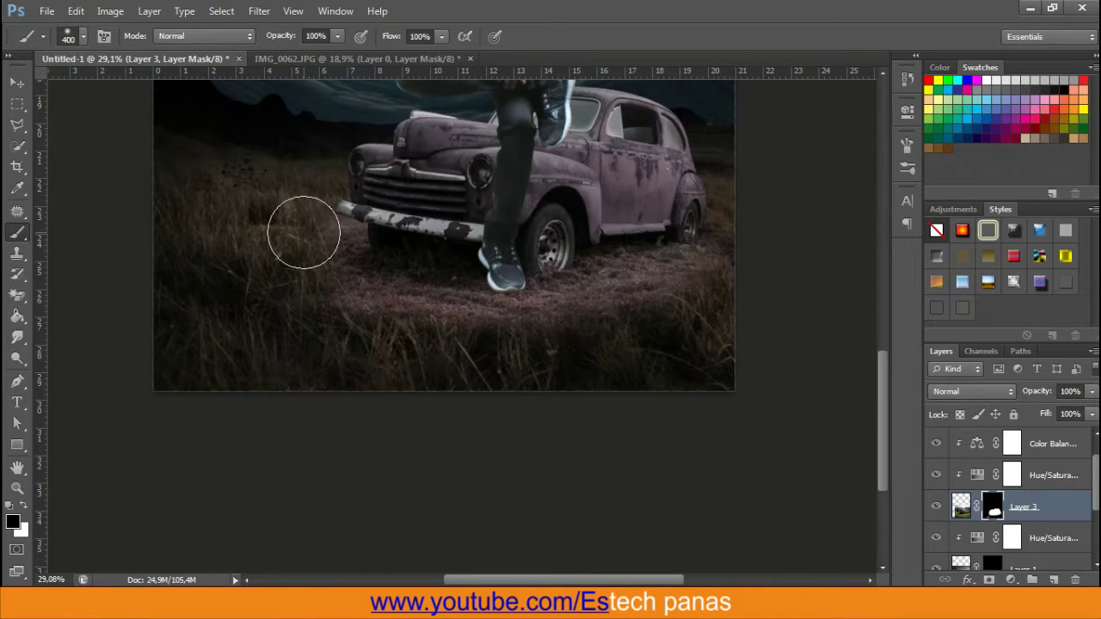
With a 200 px brush, cover the reddish middle ground and the area right of the wheel with grass
{"action": "key", "text": "bracketleft"}
{"action": "key", "text": "bracketleft"}
{"action": "key", "text": "bracketleft"}
{"action": "scroll", "coordinate": [705, 270], "scroll_direction": "up", "scroll_amount": 2}
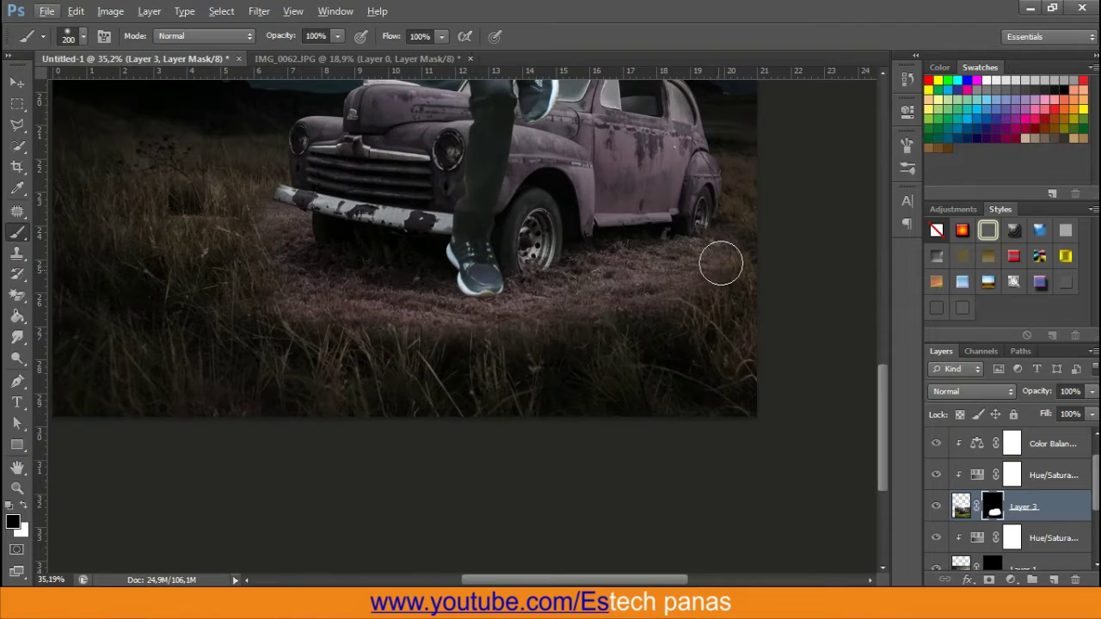
{"action": "left_click_drag", "start_coordinate": [552, 318], "coordinate": [253, 285]}
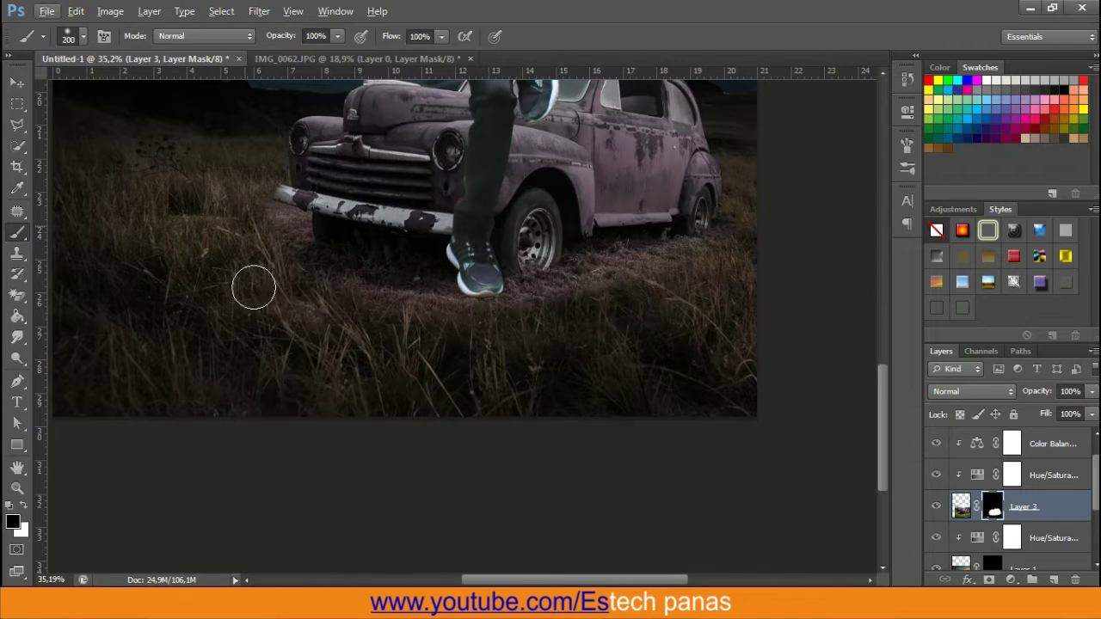
{"action": "left_click_drag", "start_coordinate": [656, 269], "coordinate": [562, 305]}
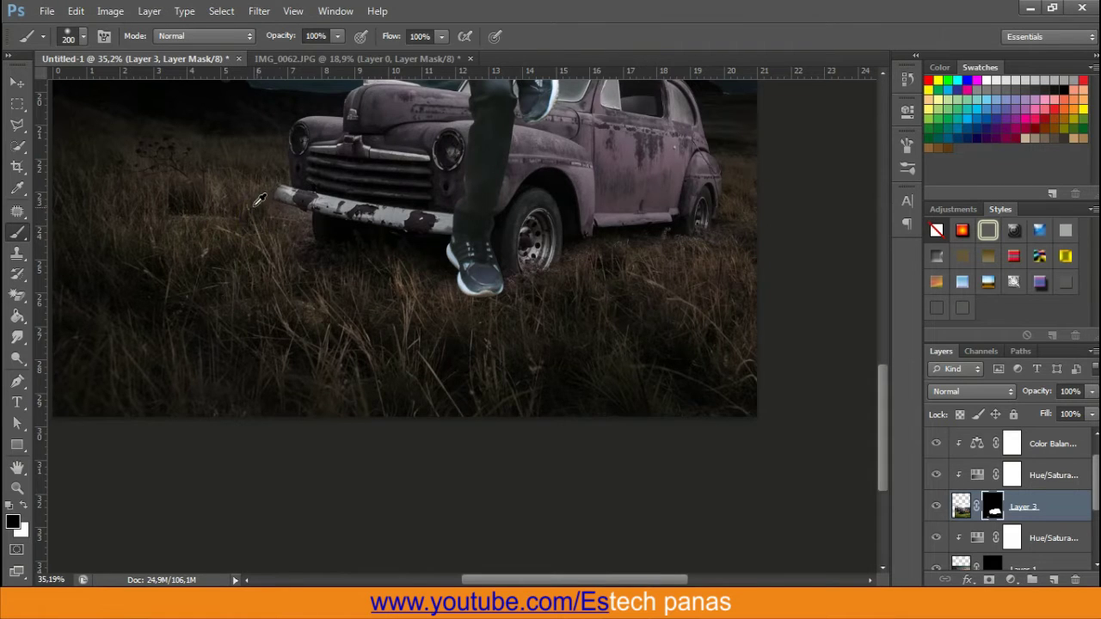
Use a smaller brush to reveal grass along the bumper's lower edge
{"action": "scroll", "coordinate": [258, 206], "scroll_direction": "up", "scroll_amount": 3}
{"action": "scroll", "coordinate": [258, 206], "scroll_direction": "up", "scroll_amount": 2}
{"action": "key", "text": "bracketleft"}
{"action": "key", "text": "bracketleft"}
{"action": "key", "text": "bracketleft"}
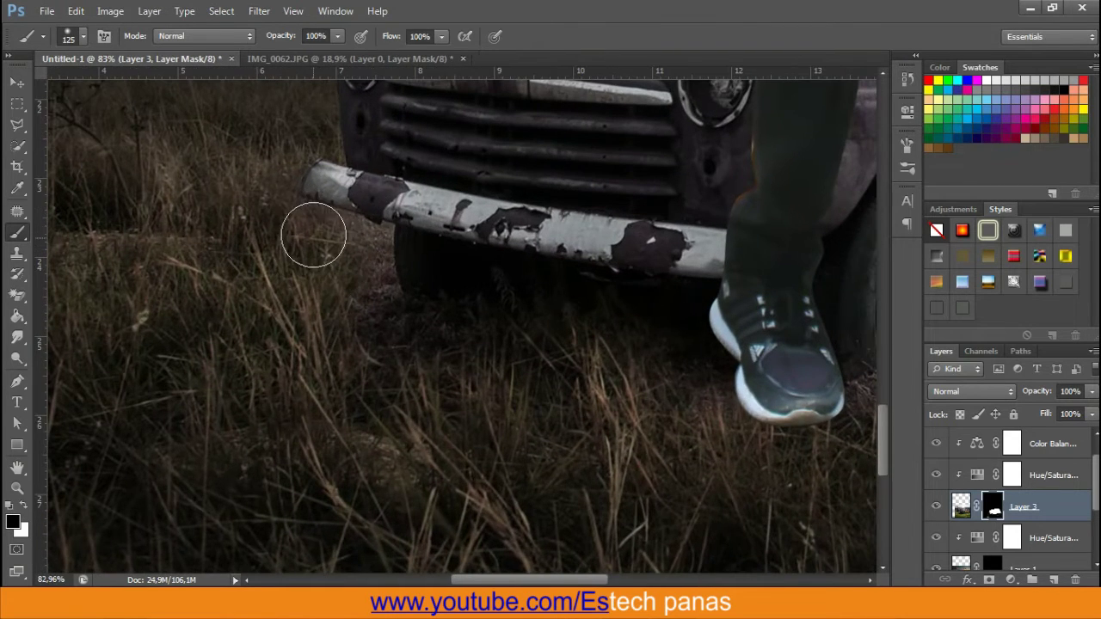
{"action": "key", "text": "bracketleft"}
{"action": "key", "text": "bracketleft"}
{"action": "key", "text": "bracketleft"}
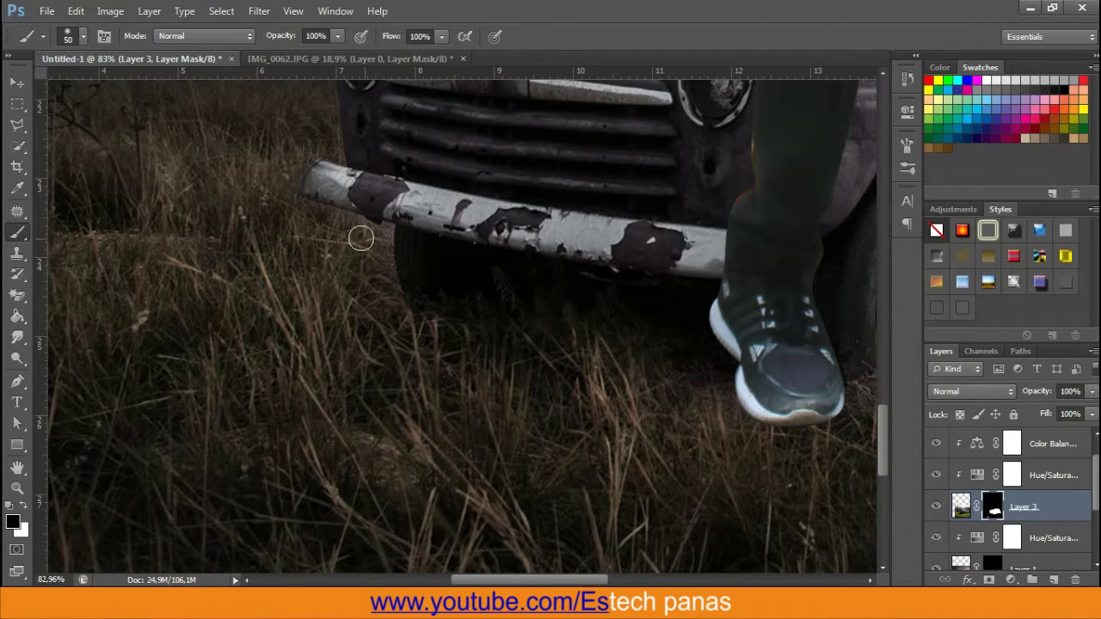
{"action": "scroll", "coordinate": [351, 286], "scroll_direction": "up", "scroll_amount": 5}
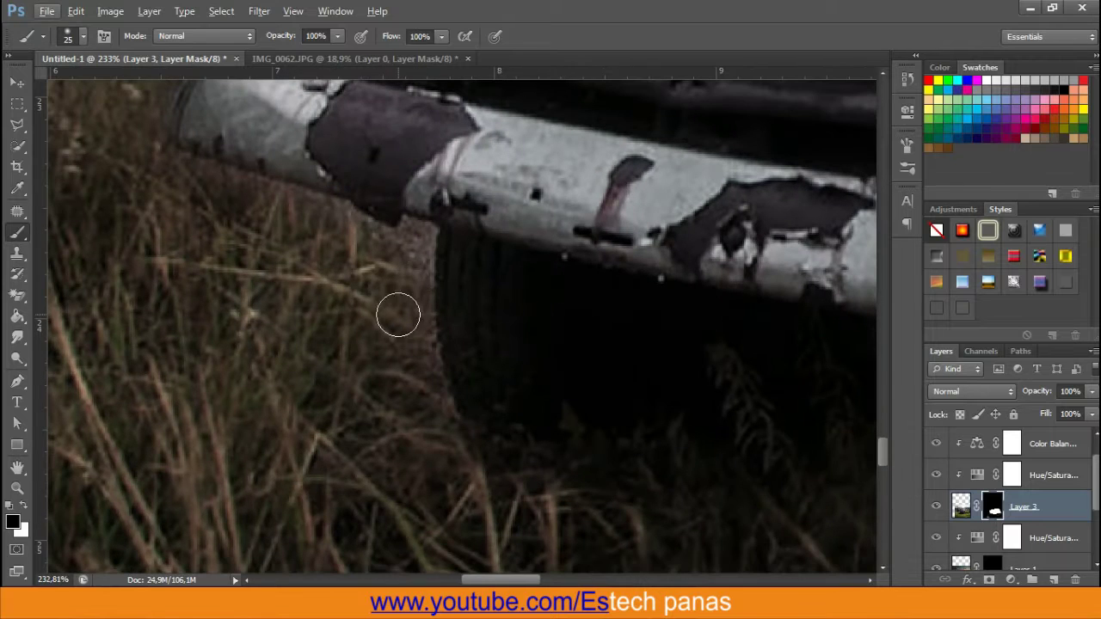
{"action": "mouse_move", "coordinate": [417, 273]}
{"action": "left_mouse_down"}
{"action": "mouse_move", "coordinate": [408, 233]}
{"action": "mouse_move", "coordinate": [187, 178]}
{"action": "left_mouse_up"}
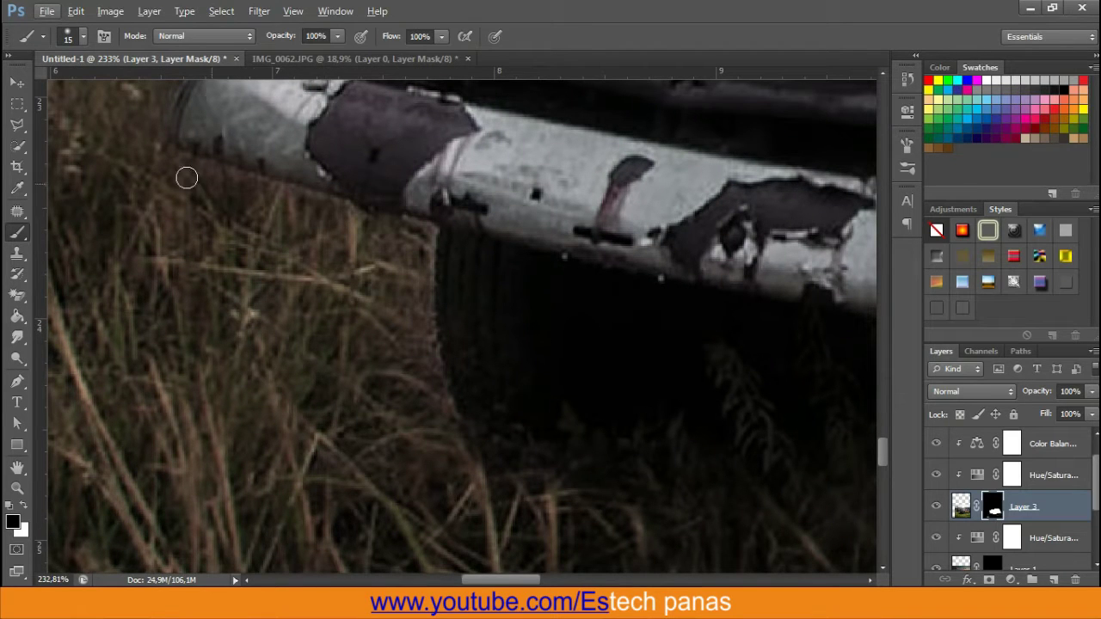
{"action": "scroll", "coordinate": [334, 376], "scroll_direction": "down", "scroll_amount": 3}
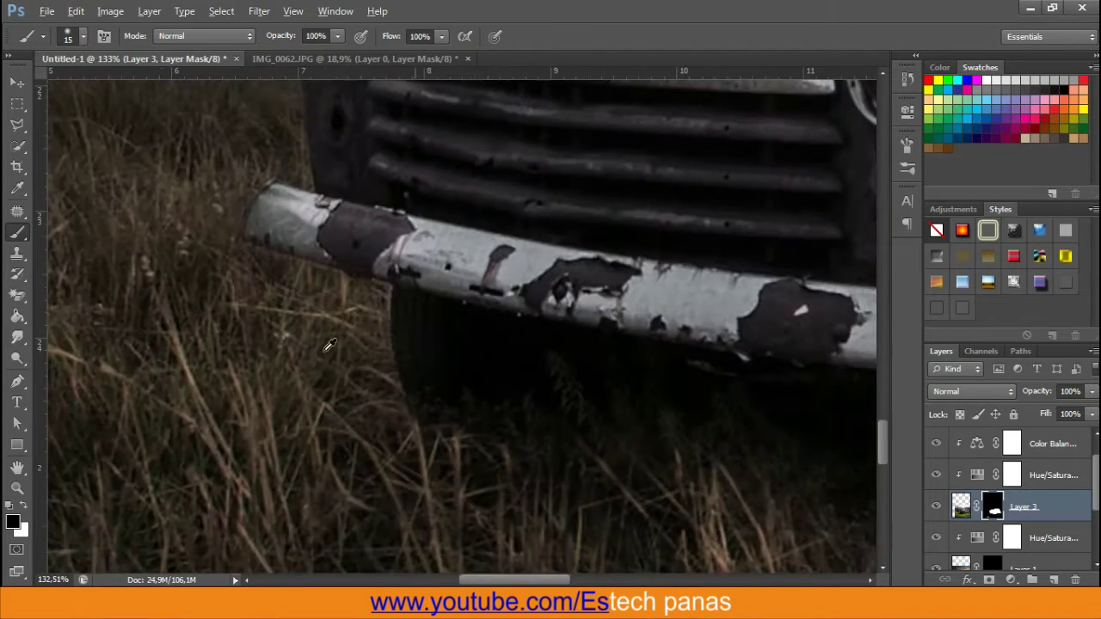
{"action": "scroll", "coordinate": [335, 377], "scroll_direction": "down", "scroll_amount": 3}
{"action": "scroll", "coordinate": [430, 396], "scroll_direction": "down", "scroll_amount": 2}
{"action": "scroll", "coordinate": [540, 429], "scroll_direction": "down", "scroll_amount": 2}
{"action": "scroll", "coordinate": [540, 428], "scroll_direction": "down", "scroll_amount": 1}
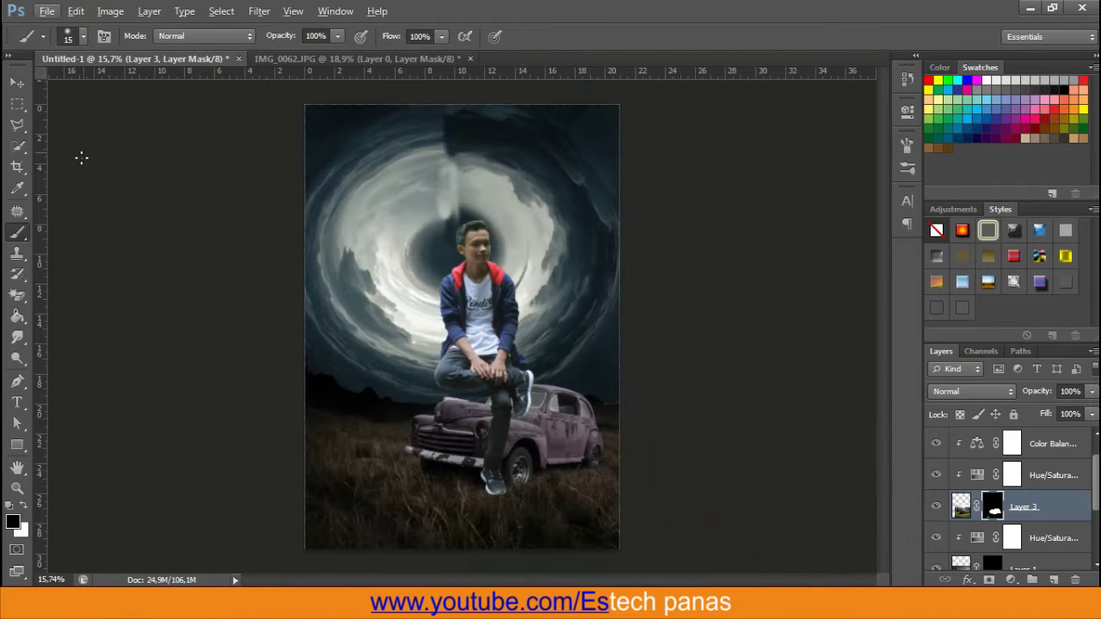
Nudge the car layer slightly right and down
{"action": "left_click", "coordinate": [16, 82]}
{"action": "left_click", "coordinate": [651, 315]}
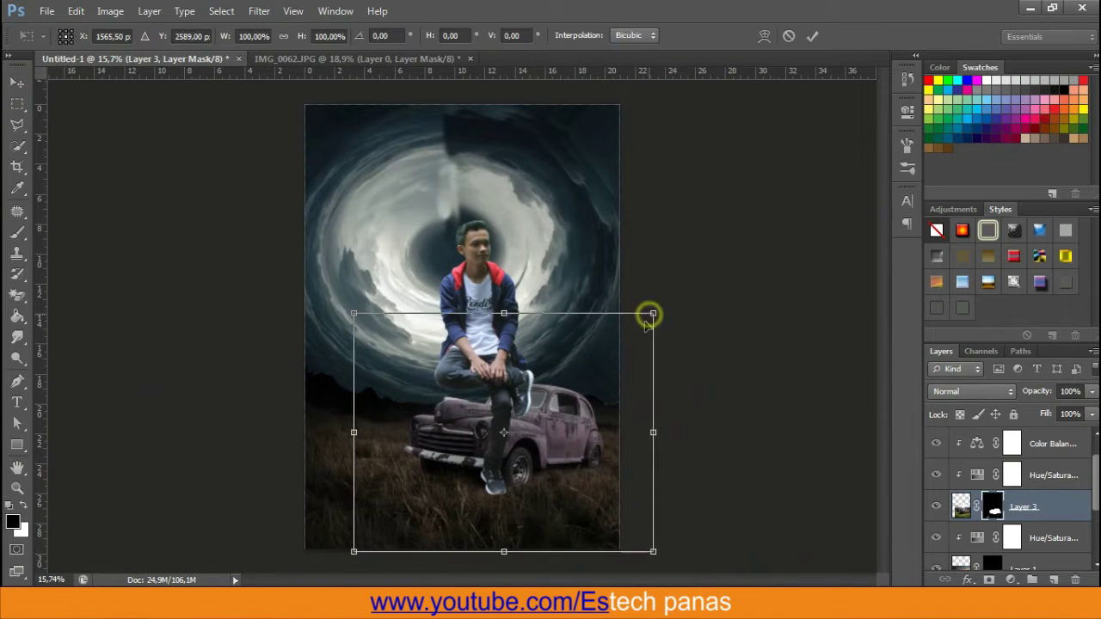
{"action": "left_click_drag", "start_coordinate": [558, 432], "coordinate": [572, 444]}
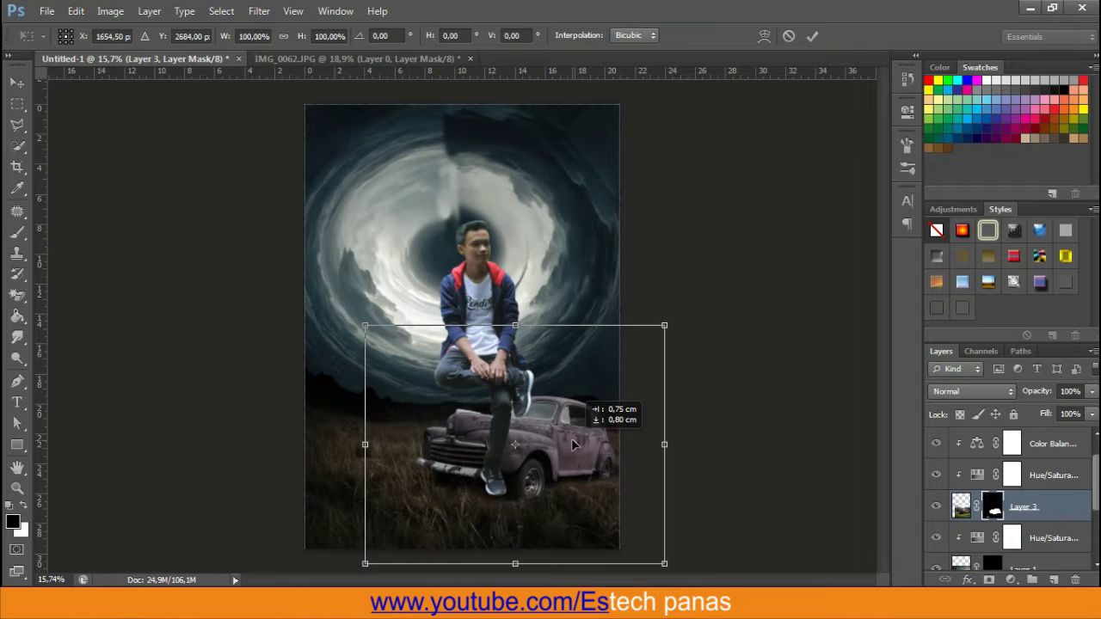
{"action": "double_click", "coordinate": [486, 424]}
Set the brush to 600 px, then stamp all visible layers onto a new layer (Ctrl+Alt+Shift+E)
{"action": "left_click", "coordinate": [19, 231]}
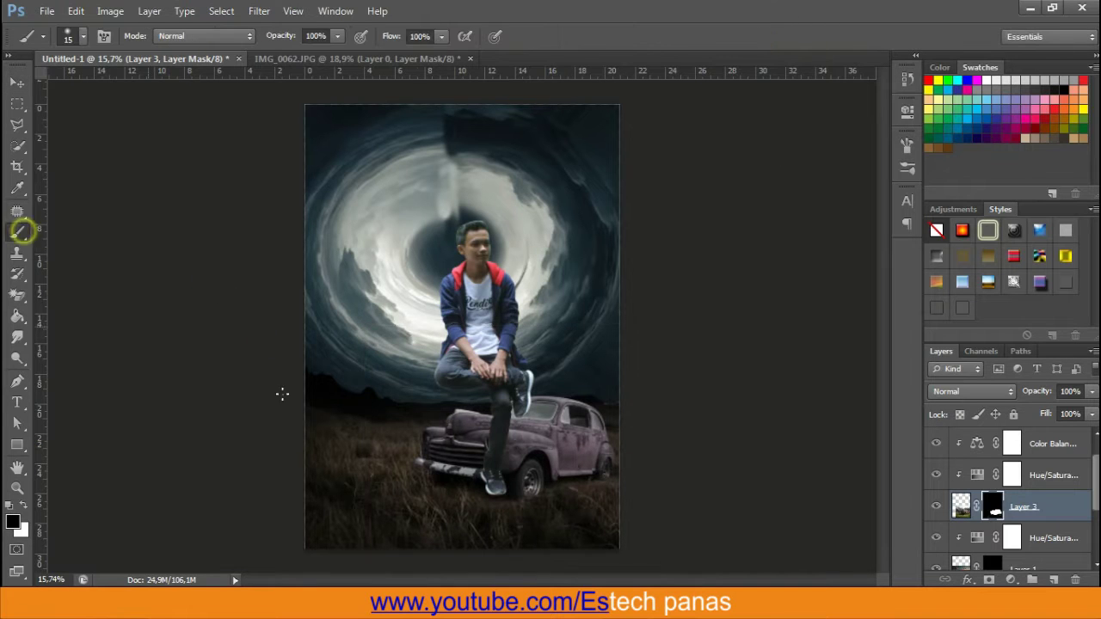
{"action": "scroll", "coordinate": [586, 535], "scroll_direction": "up", "scroll_amount": 3}
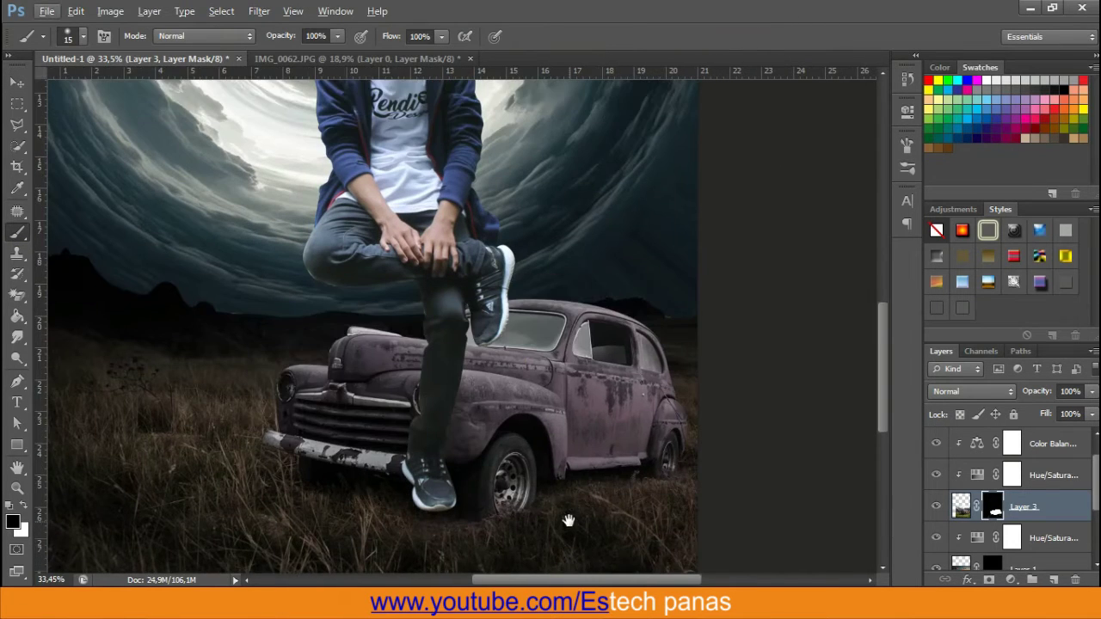
{"action": "left_click_drag", "start_coordinate": [570, 521], "coordinate": [569, 309]}
{"action": "scroll", "coordinate": [569, 309], "scroll_direction": "down", "scroll_amount": 3}
{"action": "key", "text": "bracketright"}
{"action": "key", "text": "bracketright"}
{"action": "key", "text": "bracketright"}
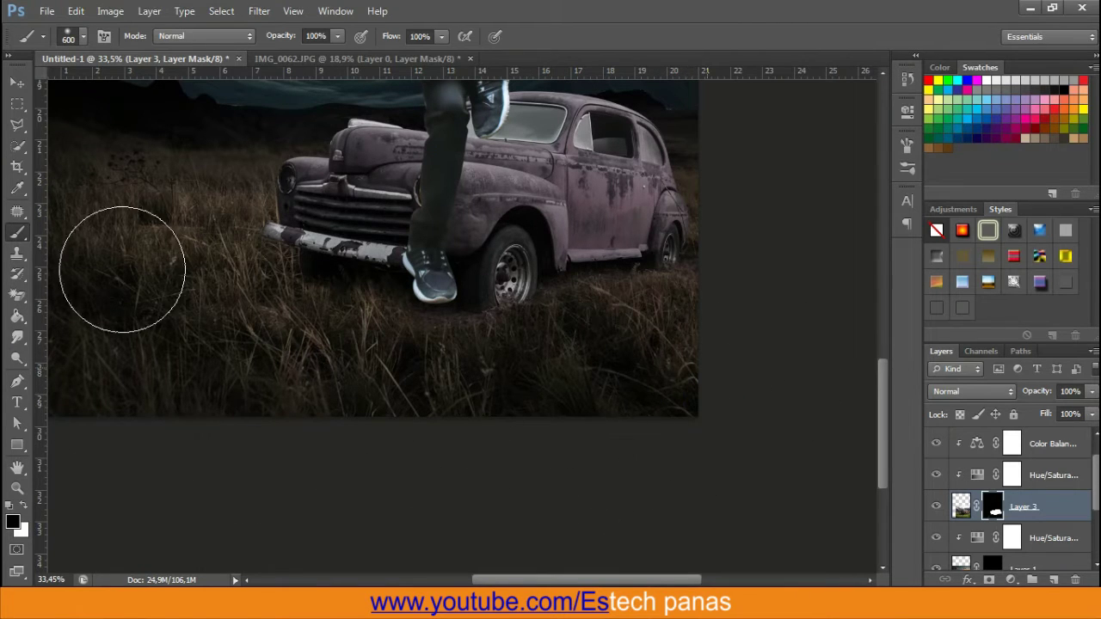
{"action": "left_click", "coordinate": [17, 81]}
{"action": "scroll", "coordinate": [604, 448], "scroll_direction": "down", "scroll_amount": 1}
{"action": "scroll", "coordinate": [605, 448], "scroll_direction": "down", "scroll_amount": 2}
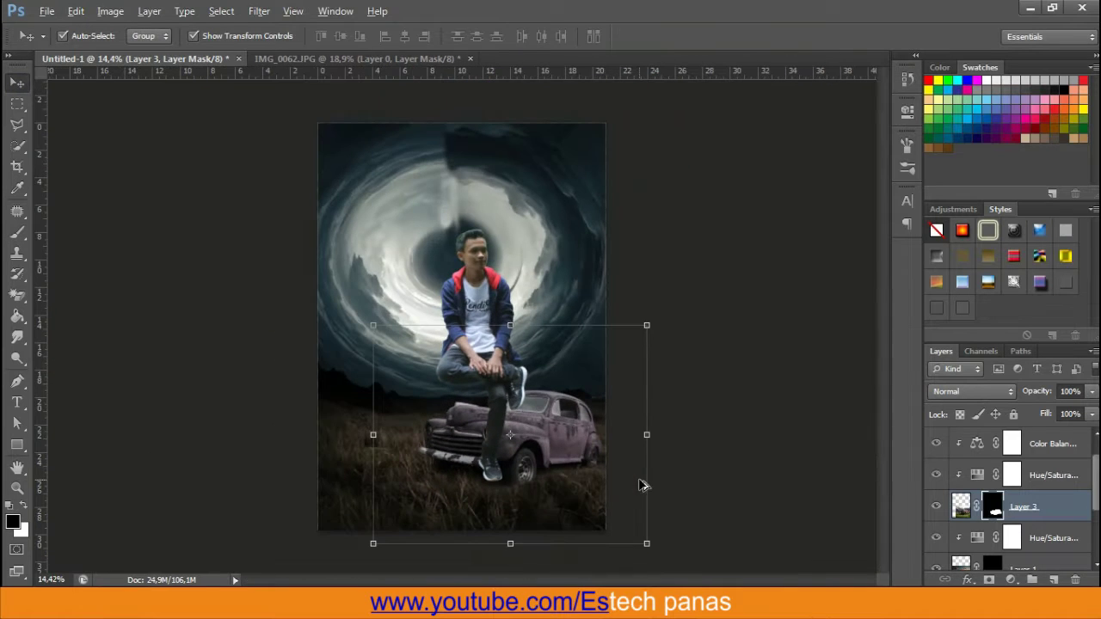
{"action": "key", "text": "ctrl+alt+shift+e"}
Rename the man's layer 'rendi', scale him to about 77% onto the car, and add Hue/Saturation
{"action": "left_click", "coordinate": [1036, 453]}
{"action": "type", "text": "rem"}
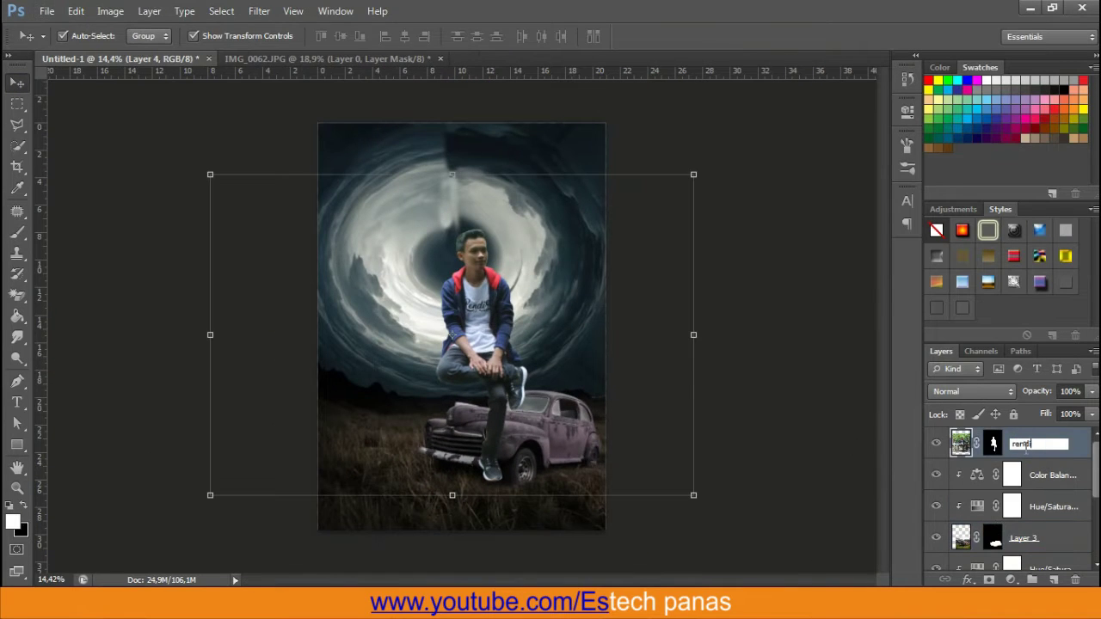
{"action": "key", "text": "Return"}
{"action": "left_click_drag", "start_coordinate": [693, 175], "coordinate": [605, 233]}
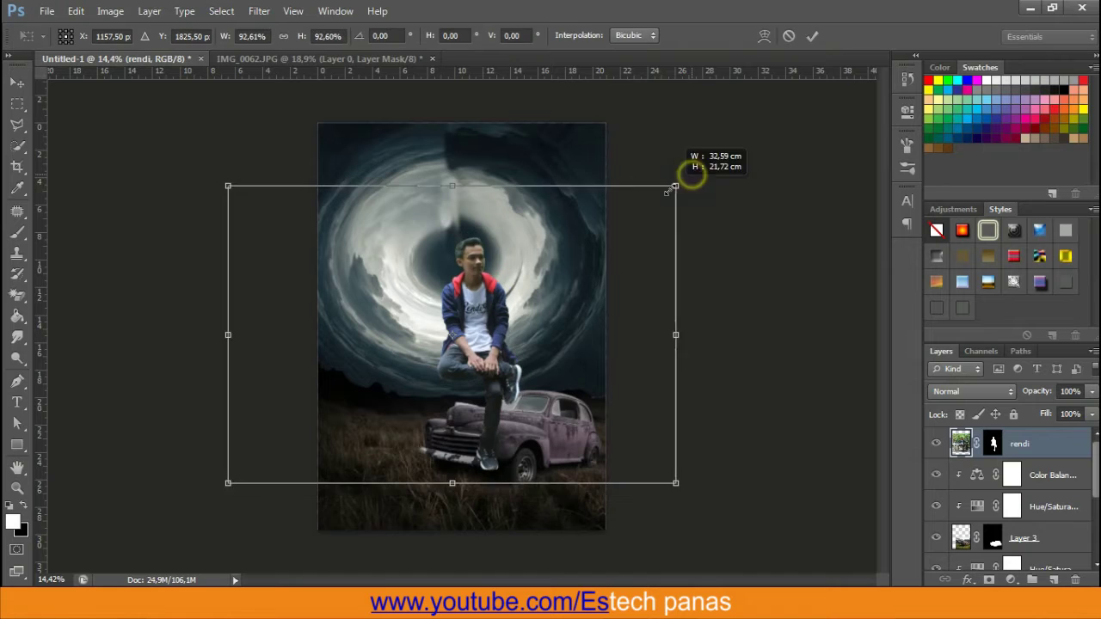
{"action": "left_click_drag", "start_coordinate": [465, 293], "coordinate": [495, 355]}
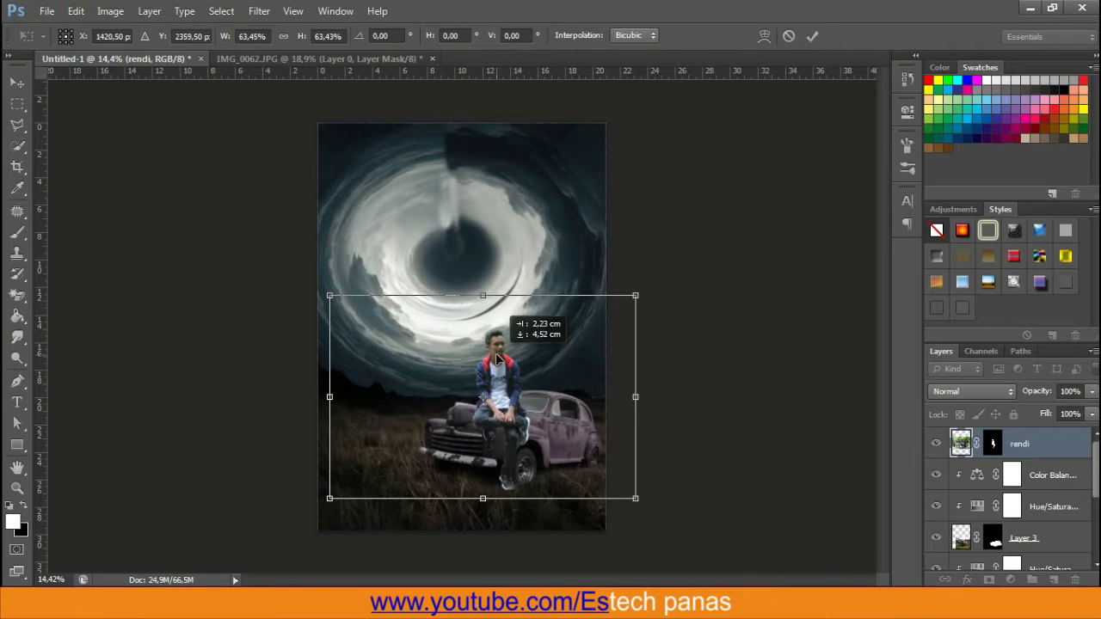
{"action": "left_click_drag", "start_coordinate": [636, 295], "coordinate": [664, 274]}
{"action": "left_click_drag", "start_coordinate": [508, 364], "coordinate": [528, 395]}
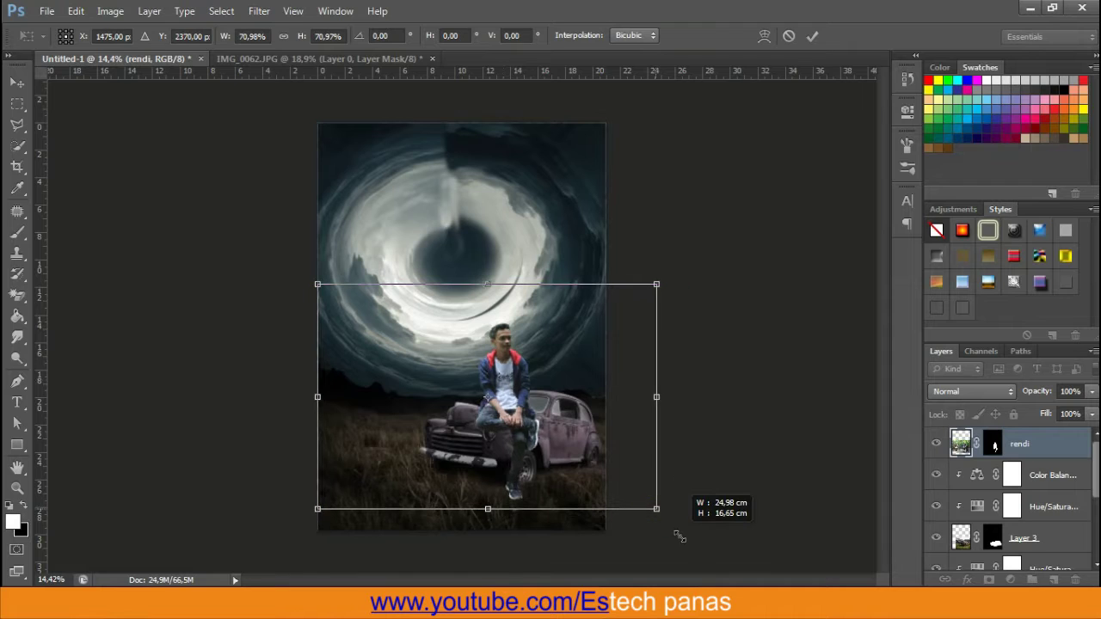
{"action": "left_click_drag", "start_coordinate": [655, 508], "coordinate": [683, 523]}
{"action": "left_click_drag", "start_coordinate": [544, 460], "coordinate": [526, 452]}
{"action": "left_click", "coordinate": [813, 36]}
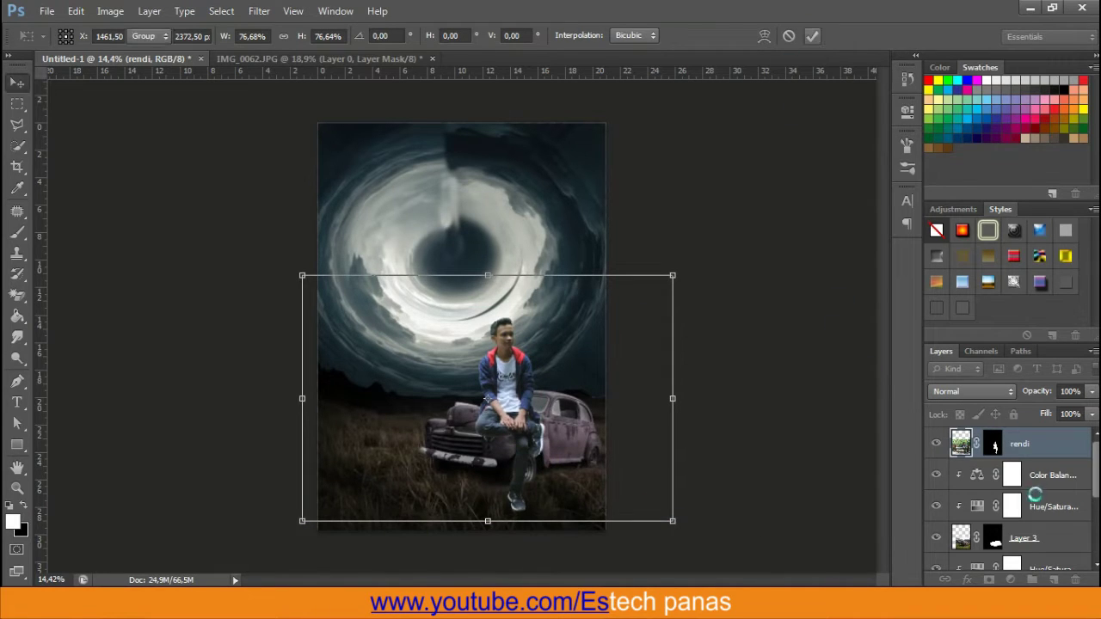
{"action": "left_click", "coordinate": [1011, 580]}
Clip Hue/Saturation 4 to rendi with Saturation -58 and Lightness -12
{"action": "left_click", "coordinate": [1002, 384]}
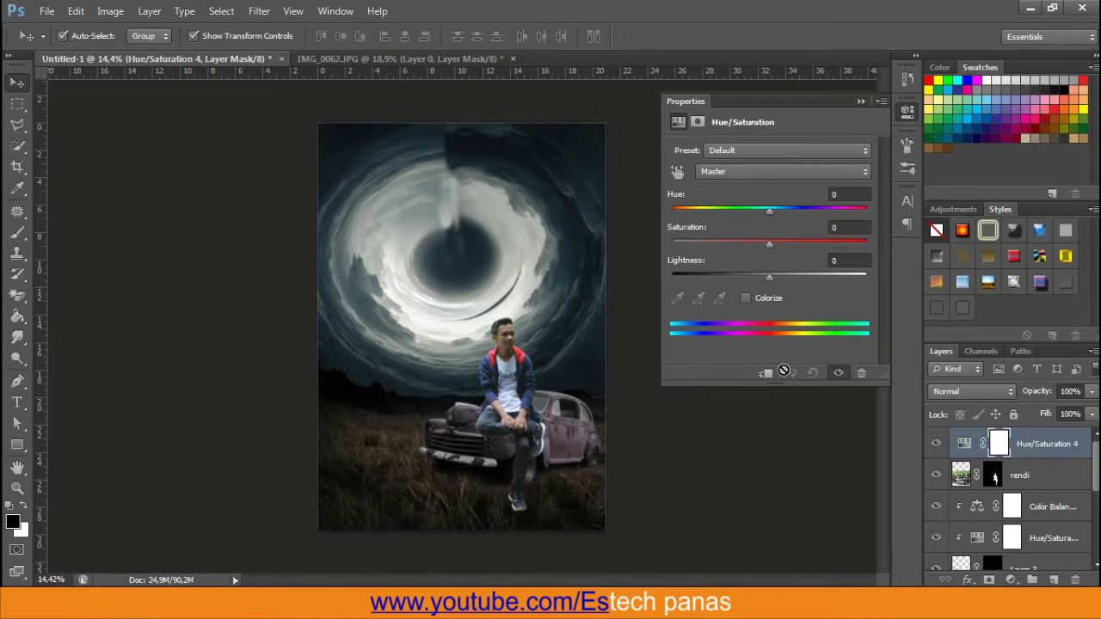
{"action": "left_click", "coordinate": [766, 372]}
{"action": "mouse_move", "coordinate": [714, 241]}
{"action": "left_mouse_down"}
{"action": "mouse_move", "coordinate": [686, 241]}
{"action": "mouse_move", "coordinate": [703, 242]}
{"action": "left_mouse_up"}
{"action": "left_click_drag", "start_coordinate": [769, 275], "coordinate": [753, 272]}
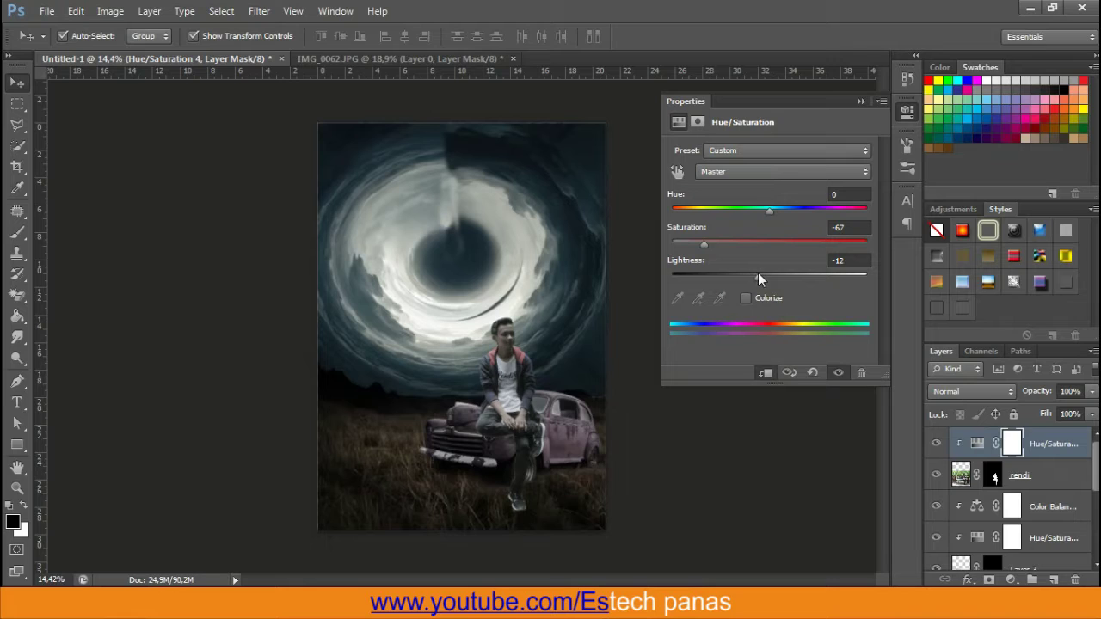
{"action": "left_click_drag", "start_coordinate": [703, 243], "coordinate": [712, 241]}
{"action": "mouse_move", "coordinate": [768, 209]}
{"action": "left_mouse_down"}
{"action": "mouse_move", "coordinate": [753, 210]}
{"action": "mouse_move", "coordinate": [779, 213]}
{"action": "mouse_move", "coordinate": [769, 212]}
{"action": "left_mouse_up"}
{"action": "left_click", "coordinate": [860, 101]}
Zoom in on the man's legs and the car
{"action": "scroll", "coordinate": [520, 456], "scroll_direction": "up", "scroll_amount": 1}
{"action": "scroll", "coordinate": [519, 456], "scroll_direction": "up", "scroll_amount": 4}
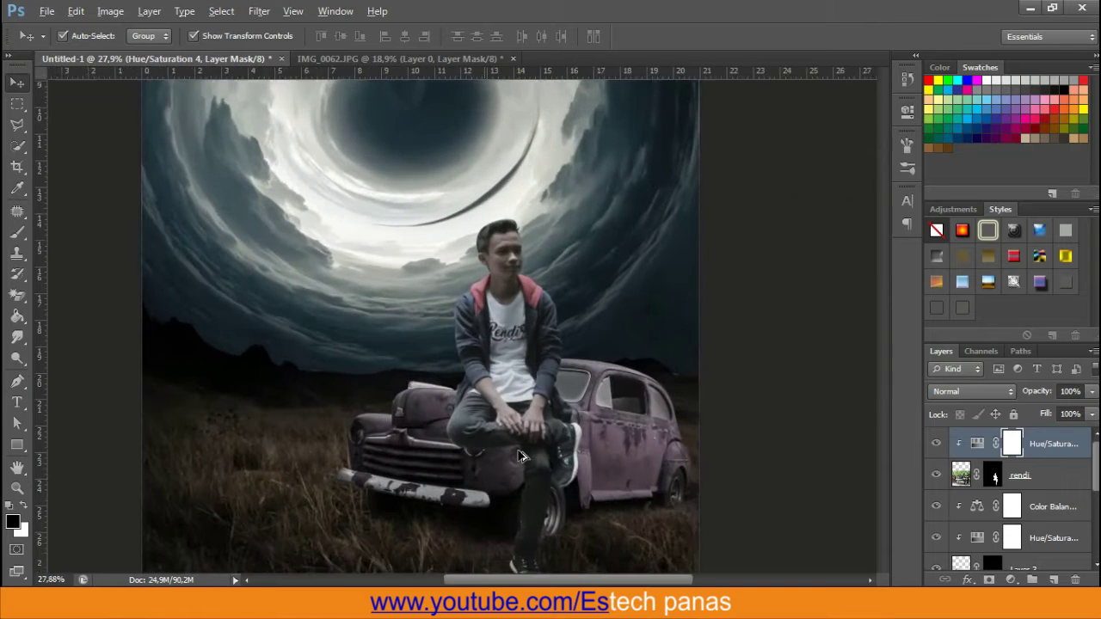
{"action": "scroll", "coordinate": [519, 456], "scroll_direction": "up", "scroll_amount": 1}
{"action": "scroll", "coordinate": [519, 456], "scroll_direction": "up", "scroll_amount": 1}
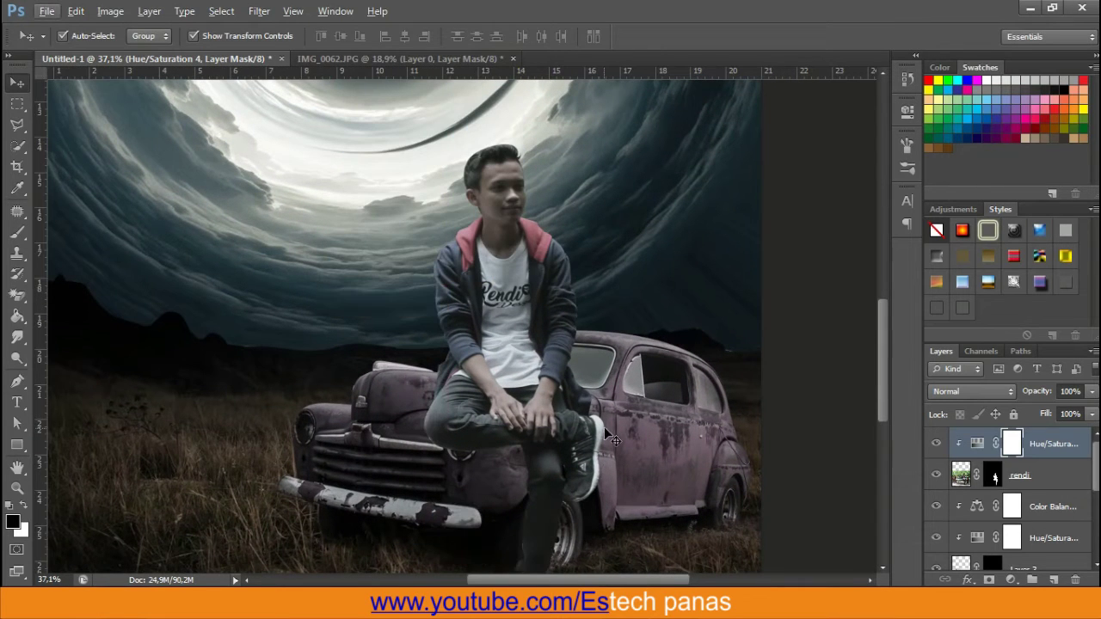
{"action": "left_click_drag", "start_coordinate": [610, 488], "coordinate": [625, 388]}
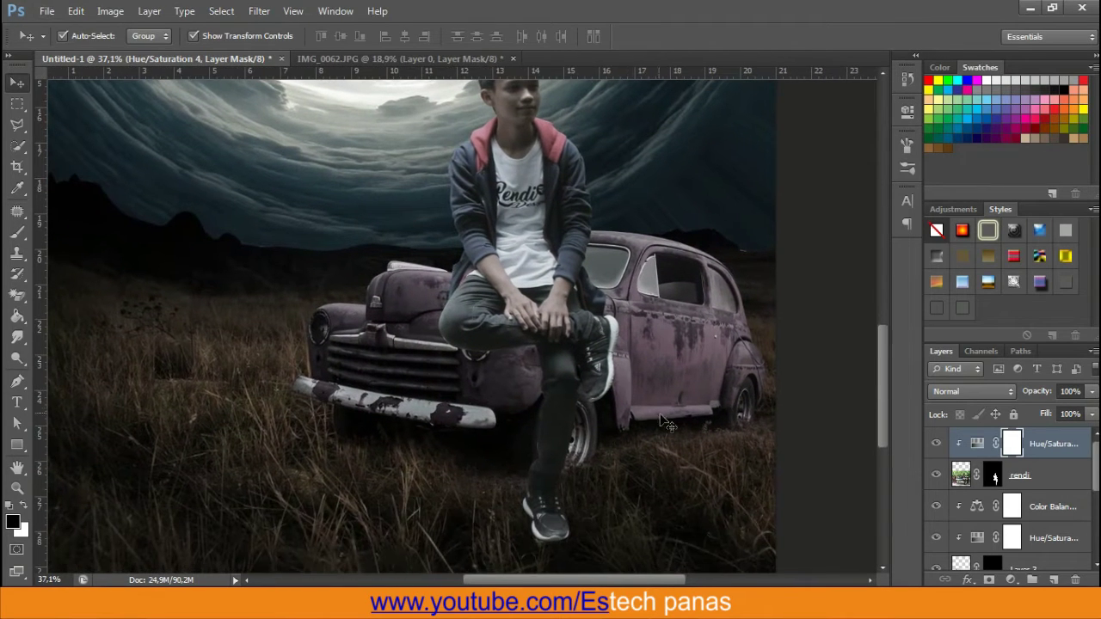
{"action": "left_click_drag", "start_coordinate": [639, 447], "coordinate": [645, 417]}
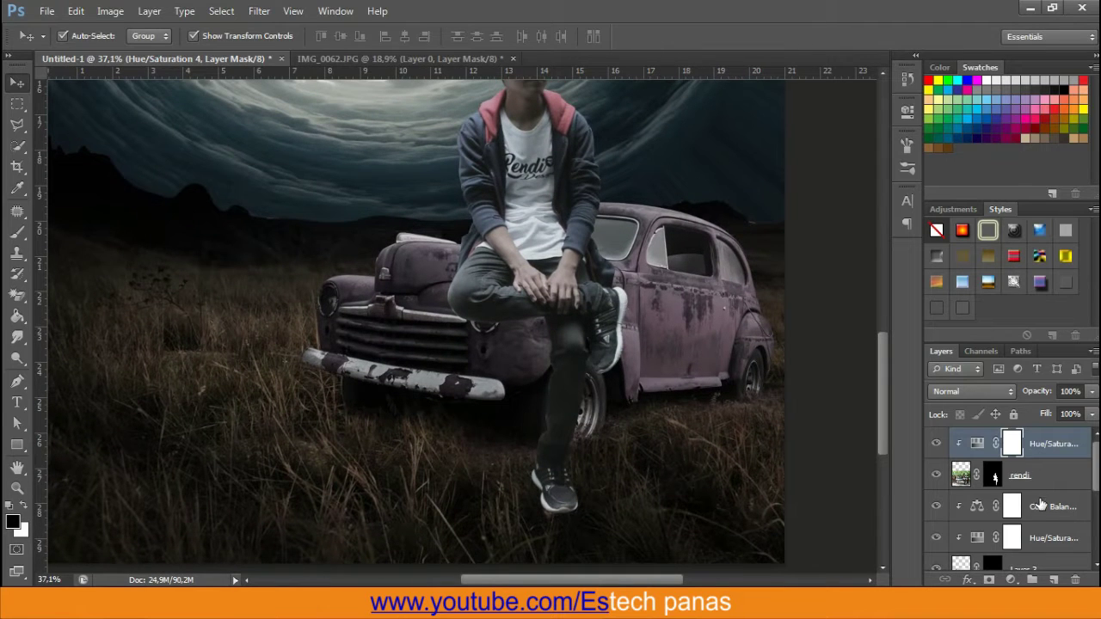
{"action": "left_click", "coordinate": [1040, 506]}
Create a new layer below rendi named 'shadow objek'
{"action": "left_click", "coordinate": [1054, 579]}
{"action": "double_click", "coordinate": [993, 507]}
{"action": "type", "text": "shadow objek"}
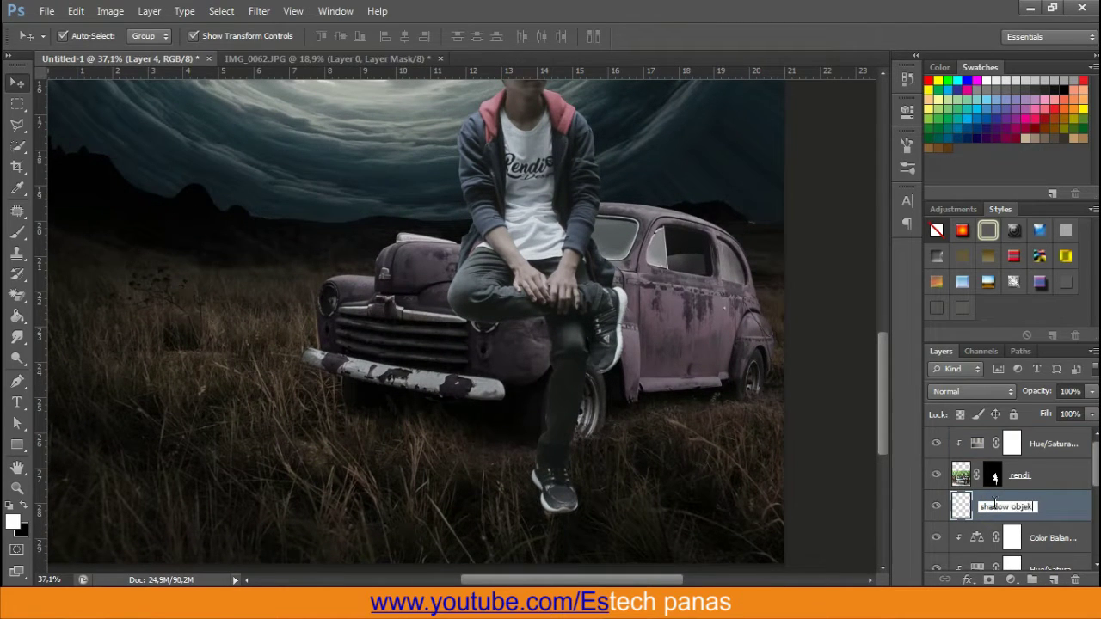
{"action": "key", "text": "Return"}
Brush black shadow under the man's leg and knee, lowering the layer to 77% opacity
{"action": "left_click", "coordinate": [16, 232]}
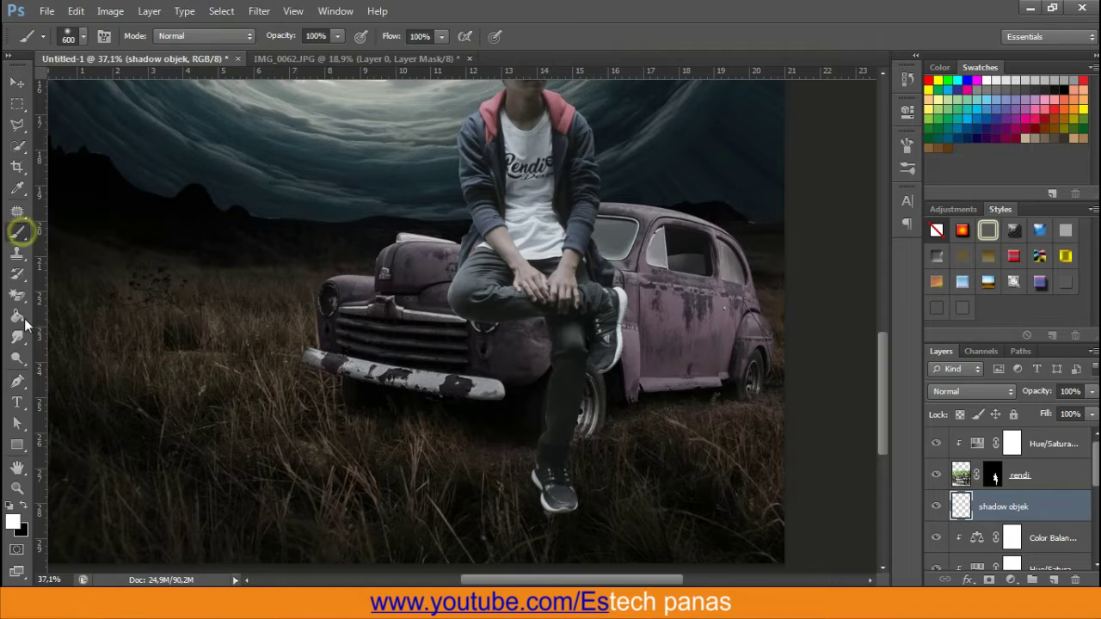
{"action": "left_click", "coordinate": [10, 509]}
{"action": "key", "text": "bracketleft"}
{"action": "key", "text": "bracketleft"}
{"action": "key", "text": "bracketleft"}
{"action": "key", "text": "bracketleft"}
{"action": "key", "text": "bracketleft"}
{"action": "key", "text": "bracketleft"}
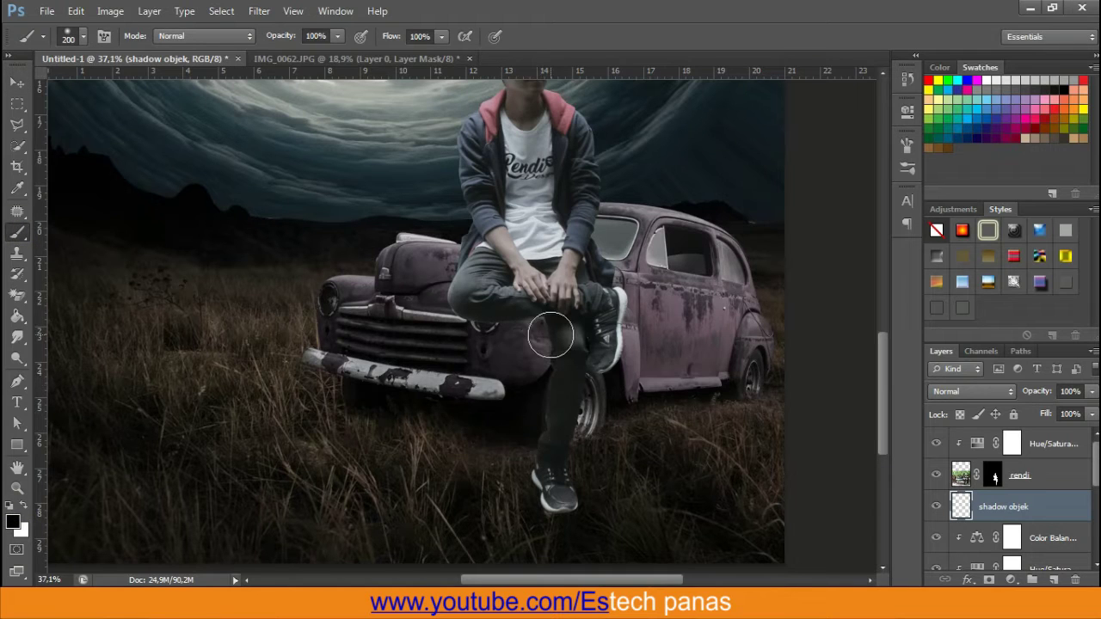
{"action": "left_click_drag", "start_coordinate": [523, 322], "coordinate": [473, 302]}
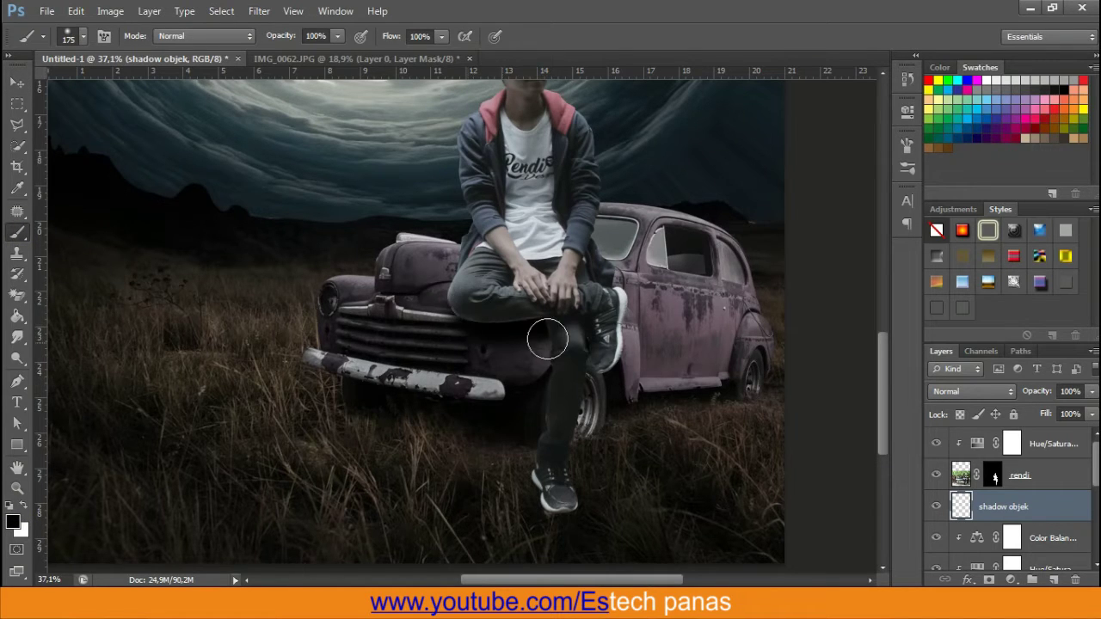
{"action": "mouse_move", "coordinate": [547, 340]}
{"action": "left_mouse_down"}
{"action": "mouse_move", "coordinate": [597, 315]}
{"action": "mouse_move", "coordinate": [590, 364]}
{"action": "mouse_move", "coordinate": [500, 384]}
{"action": "left_mouse_up"}
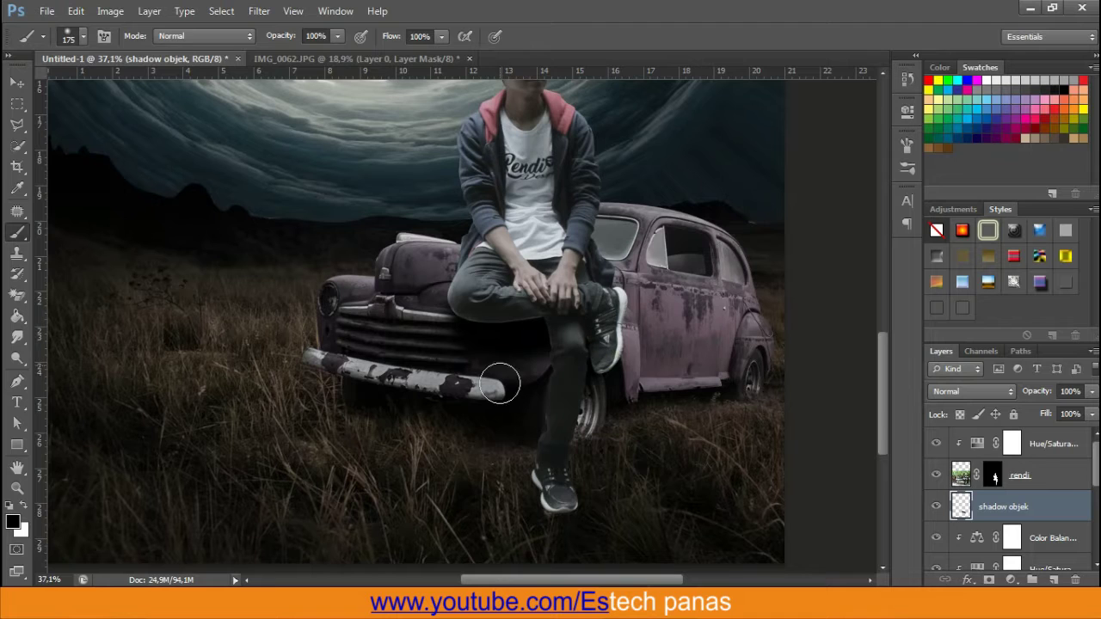
{"action": "left_click", "coordinate": [15, 82]}
{"action": "left_click_drag", "start_coordinate": [1032, 398], "coordinate": [1018, 391]}
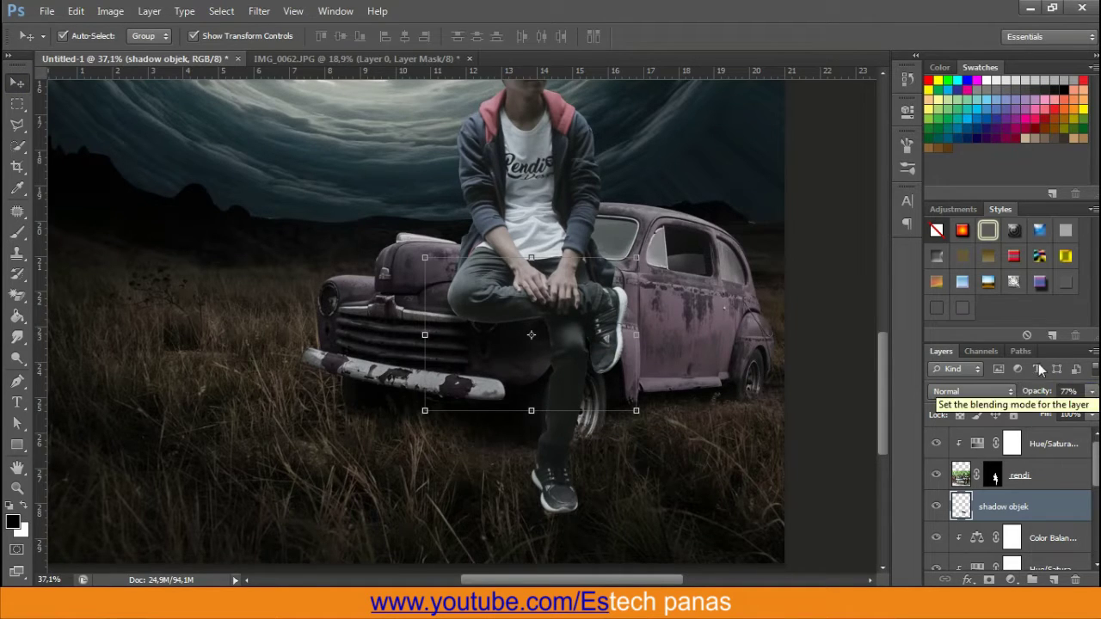
On rendi, burn the man's lower leg using the Burn Tool at Shadows range, 33% exposure
{"action": "left_click", "coordinate": [967, 481]}
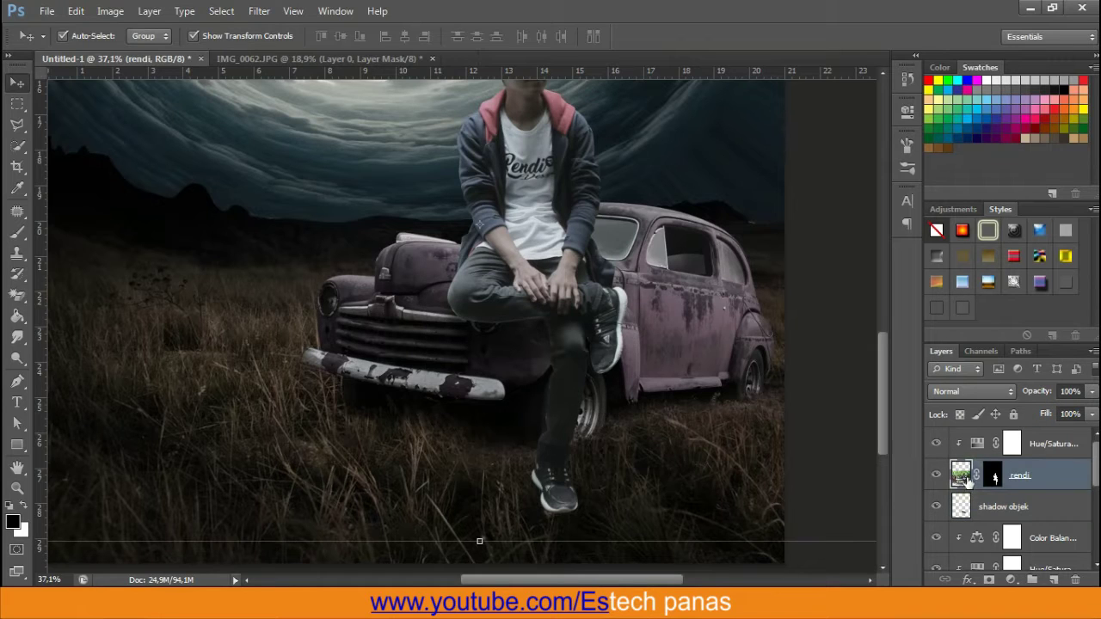
{"action": "left_click", "coordinate": [17, 358]}
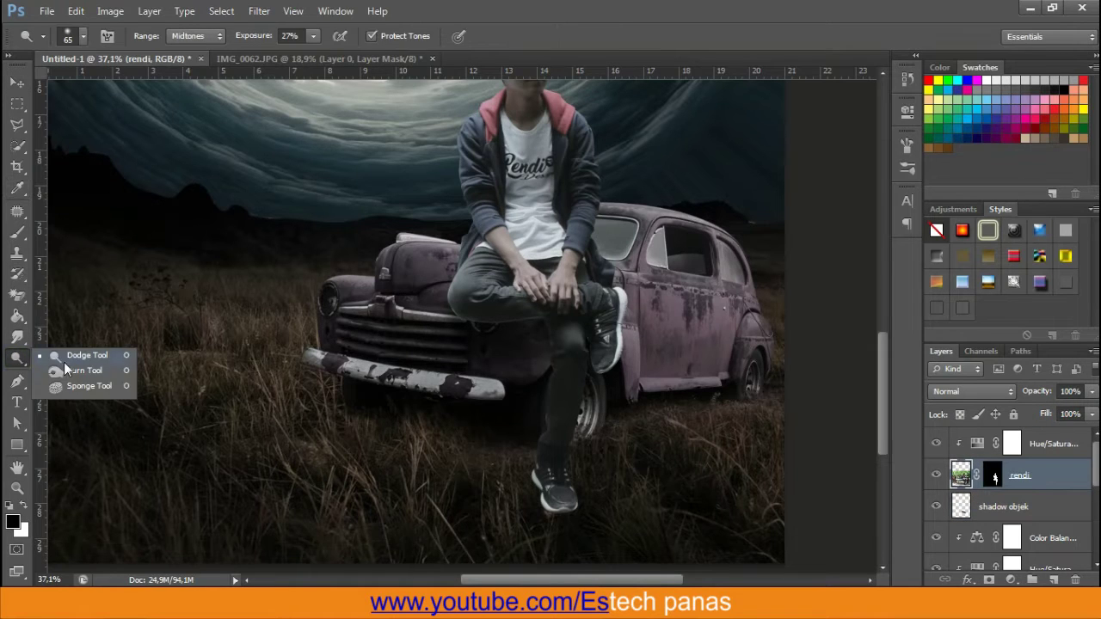
{"action": "left_click", "coordinate": [69, 368]}
{"action": "key", "text": "bracketright"}
{"action": "key", "text": "bracketright"}
{"action": "key", "text": "bracketright"}
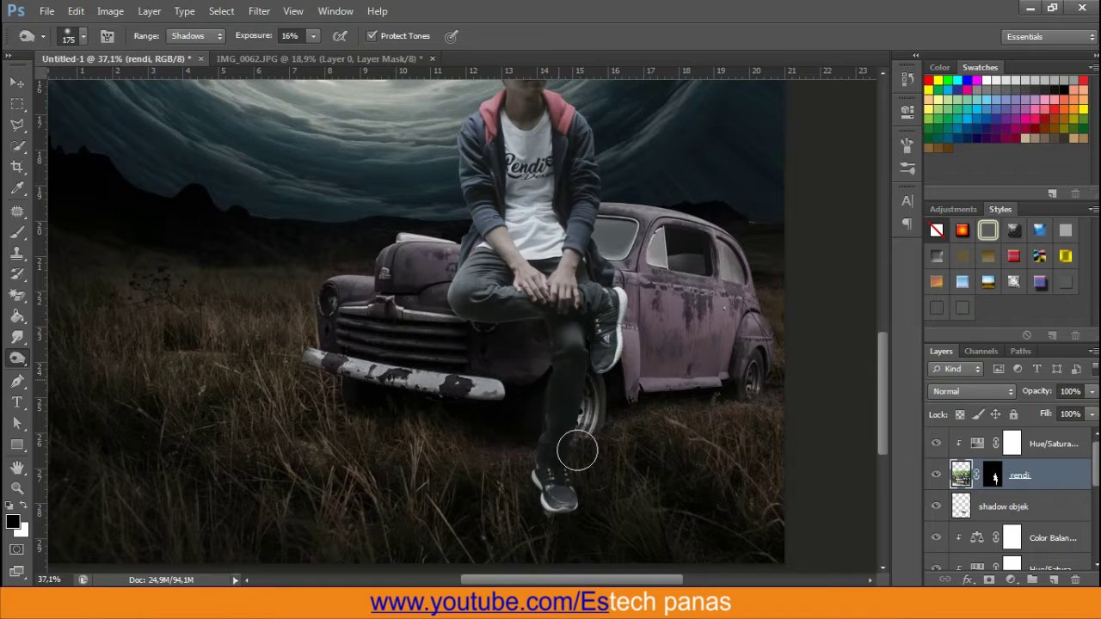
{"action": "scroll", "coordinate": [551, 490], "scroll_direction": "down", "scroll_amount": 2}
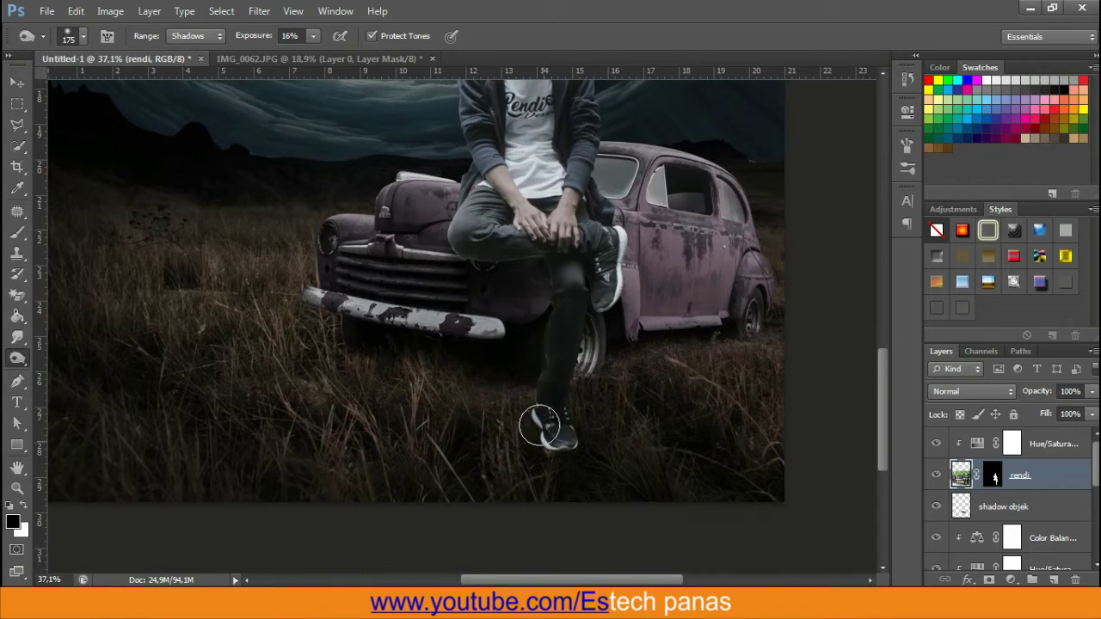
{"action": "left_click_drag", "start_coordinate": [449, 208], "coordinate": [435, 269]}
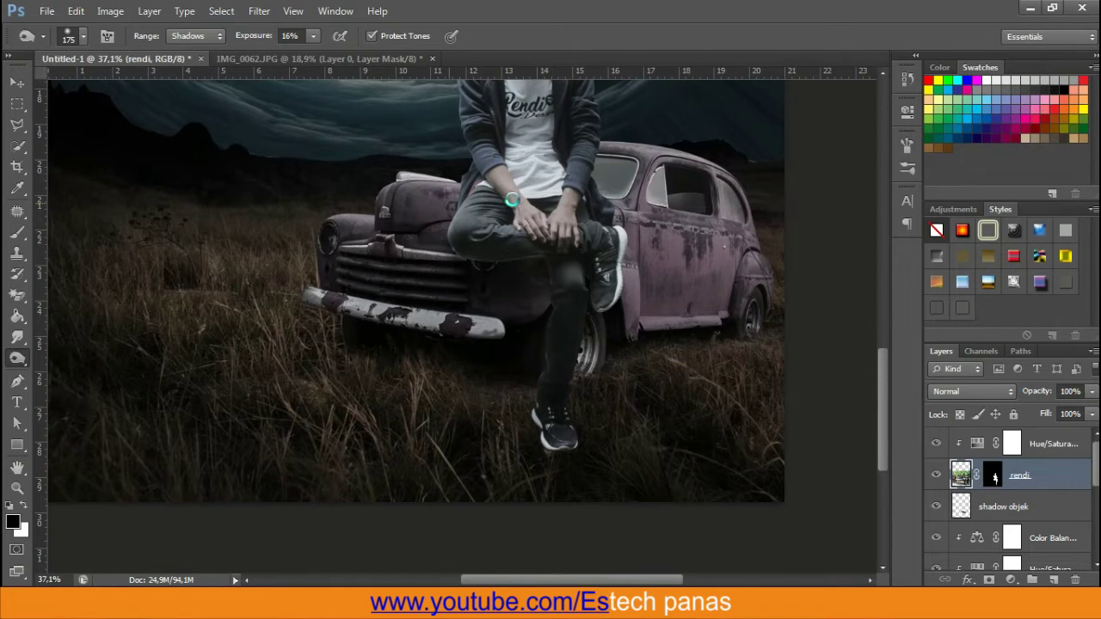
{"action": "scroll", "coordinate": [514, 196], "scroll_direction": "up", "scroll_amount": 1}
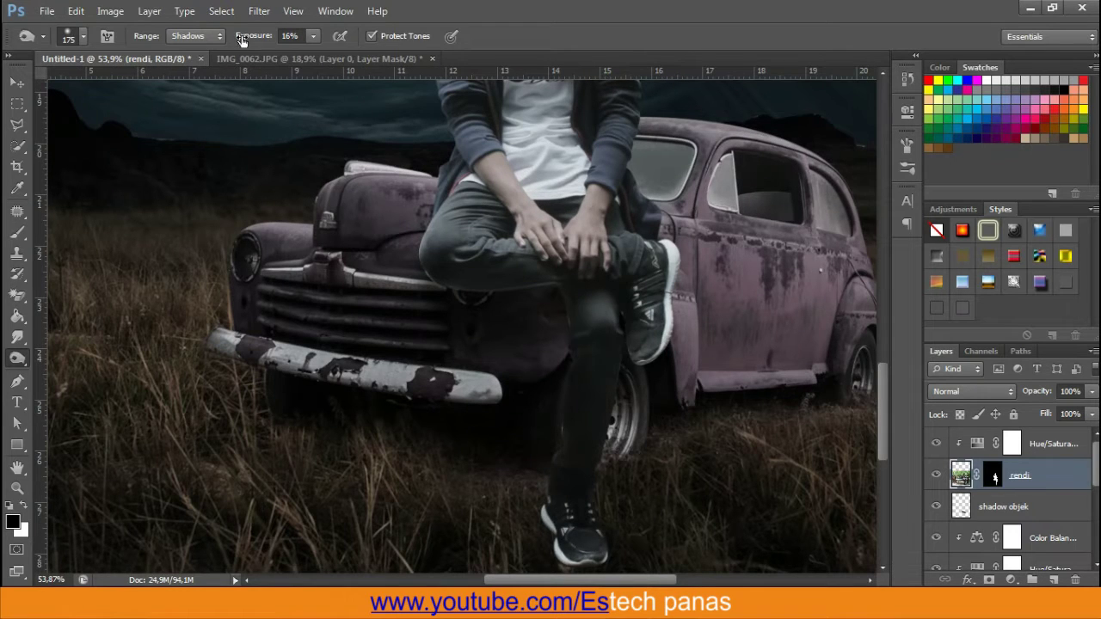
{"action": "left_click_drag", "start_coordinate": [249, 41], "coordinate": [270, 40]}
{"action": "left_click", "coordinate": [639, 388]}
Burn darker shading on the leg and, with a smaller brush, the jacket edge near the zipper
{"action": "left_click_drag", "start_coordinate": [585, 519], "coordinate": [583, 363]}
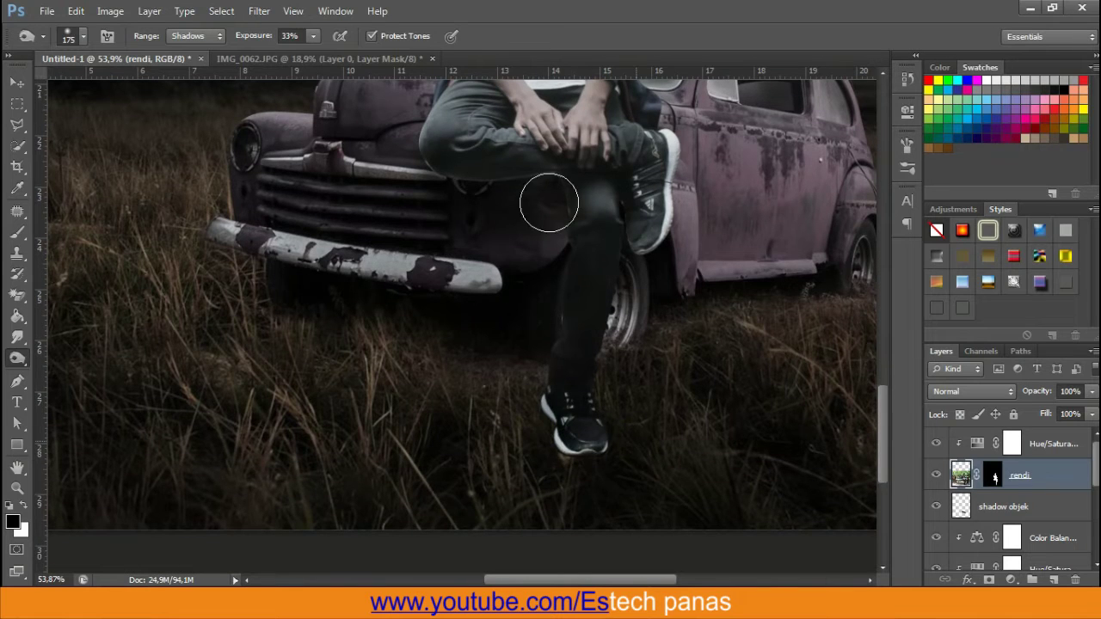
{"action": "left_click_drag", "start_coordinate": [550, 192], "coordinate": [519, 450]}
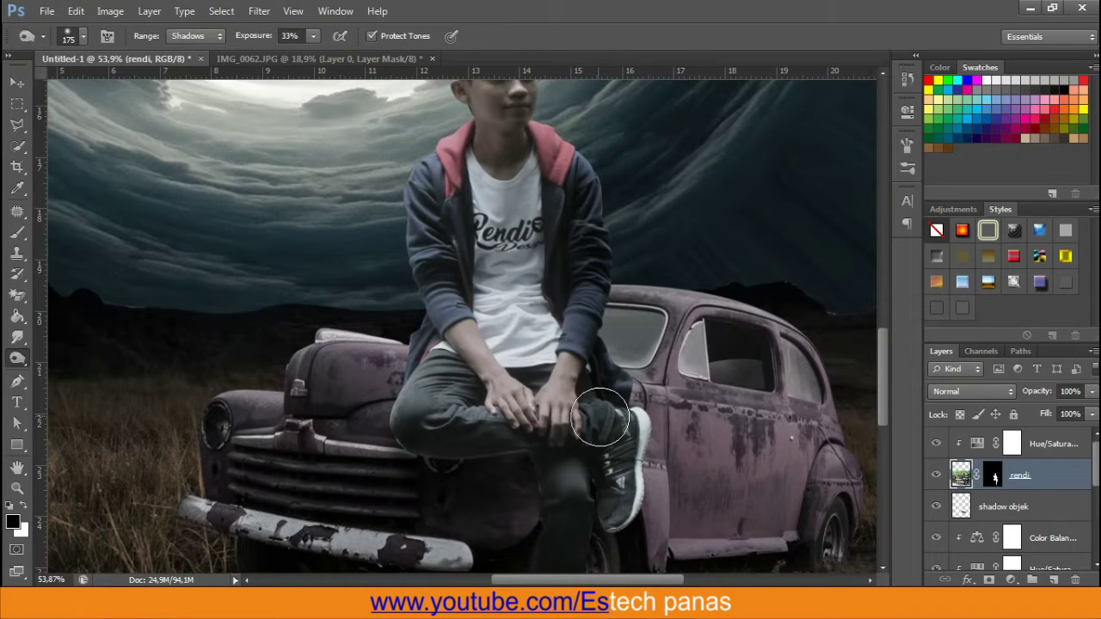
{"action": "mouse_move", "coordinate": [630, 364]}
{"action": "left_mouse_down"}
{"action": "mouse_move", "coordinate": [640, 406]}
{"action": "mouse_move", "coordinate": [635, 558]}
{"action": "left_mouse_up"}
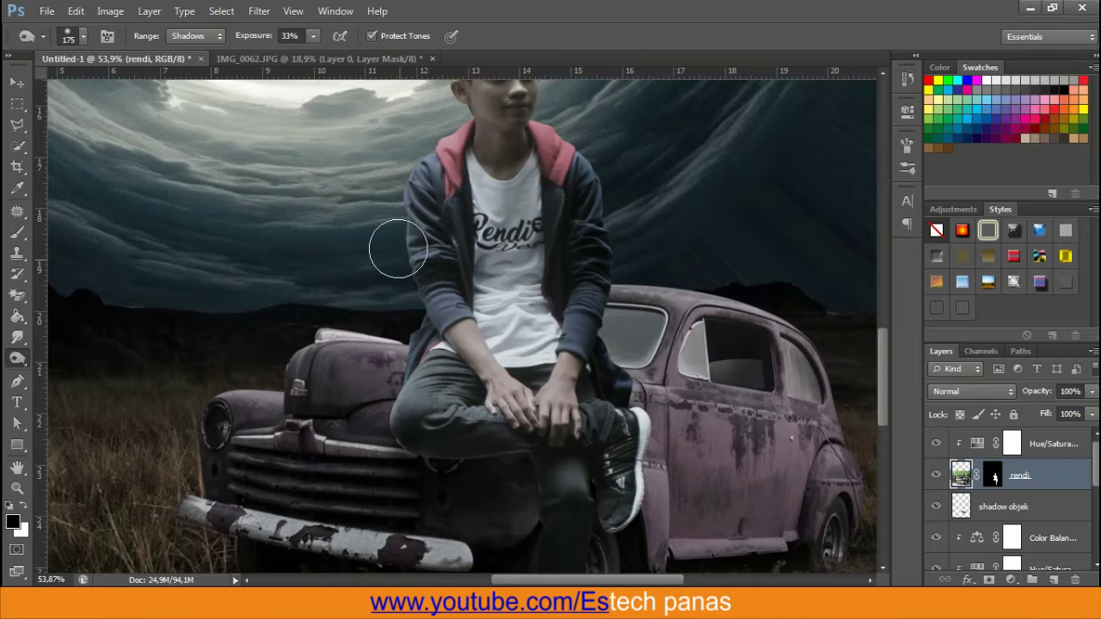
{"action": "scroll", "coordinate": [430, 184], "scroll_direction": "up", "scroll_amount": 1}
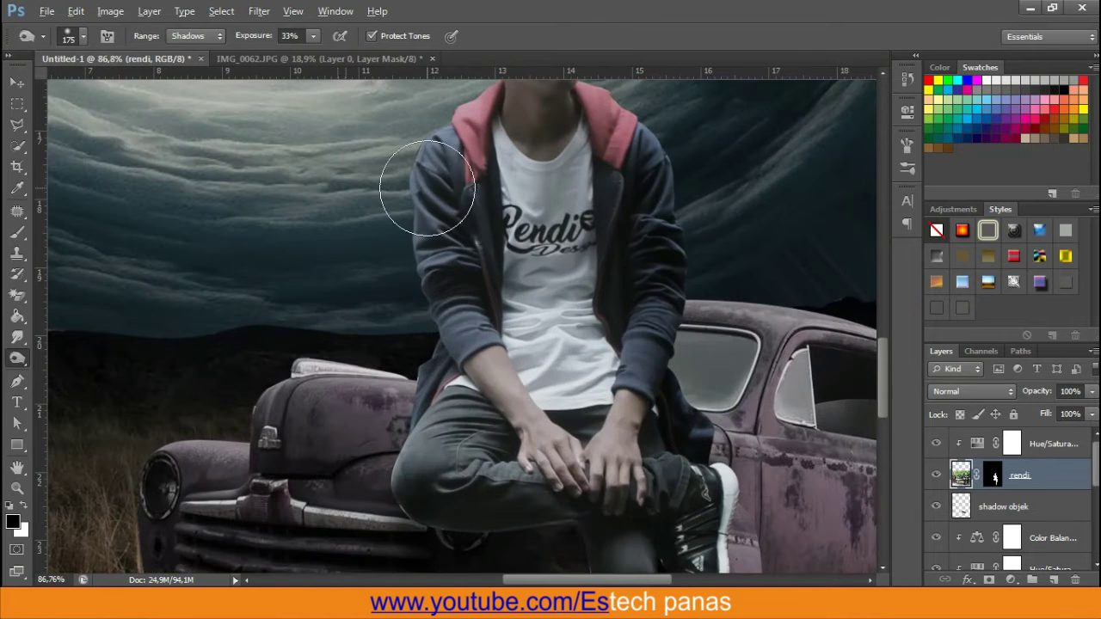
{"action": "scroll", "coordinate": [427, 189], "scroll_direction": "up", "scroll_amount": 1}
{"action": "left_click_drag", "start_coordinate": [572, 155], "coordinate": [564, 291]}
{"action": "scroll", "coordinate": [533, 246], "scroll_direction": "up", "scroll_amount": 1}
{"action": "scroll", "coordinate": [533, 258], "scroll_direction": "up", "scroll_amount": 1}
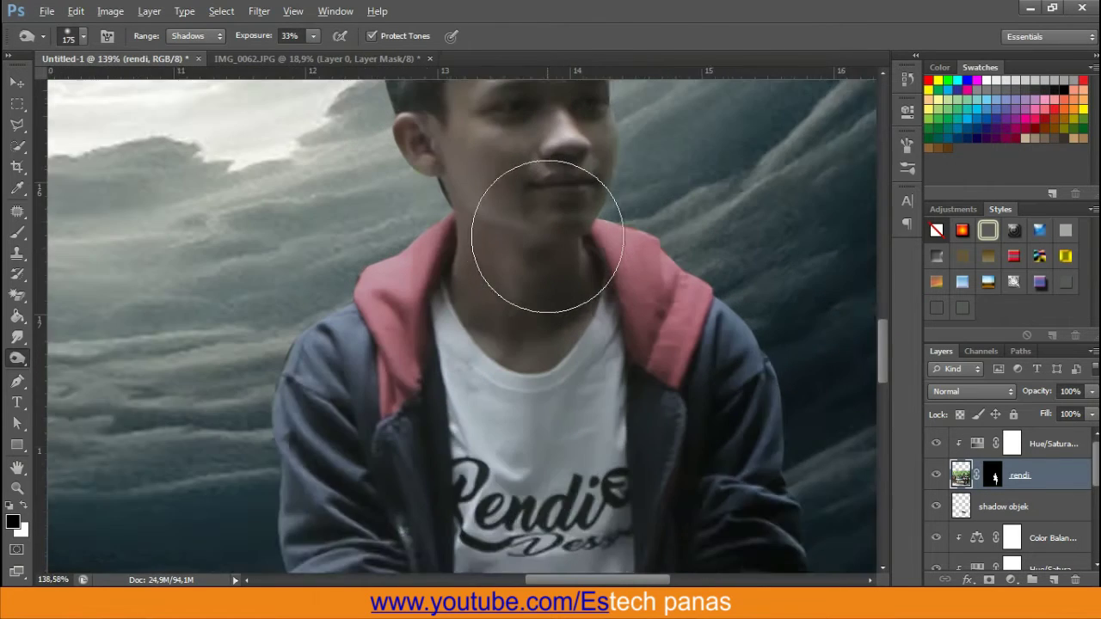
{"action": "scroll", "coordinate": [543, 235], "scroll_direction": "up", "scroll_amount": 1}
{"action": "key", "text": "bracketleft"}
{"action": "key", "text": "bracketleft"}
{"action": "key", "text": "bracketleft"}
{"action": "key", "text": "bracketleft"}
{"action": "key", "text": "bracketleft"}
{"action": "key", "text": "bracketleft"}
{"action": "key", "text": "bracketleft"}
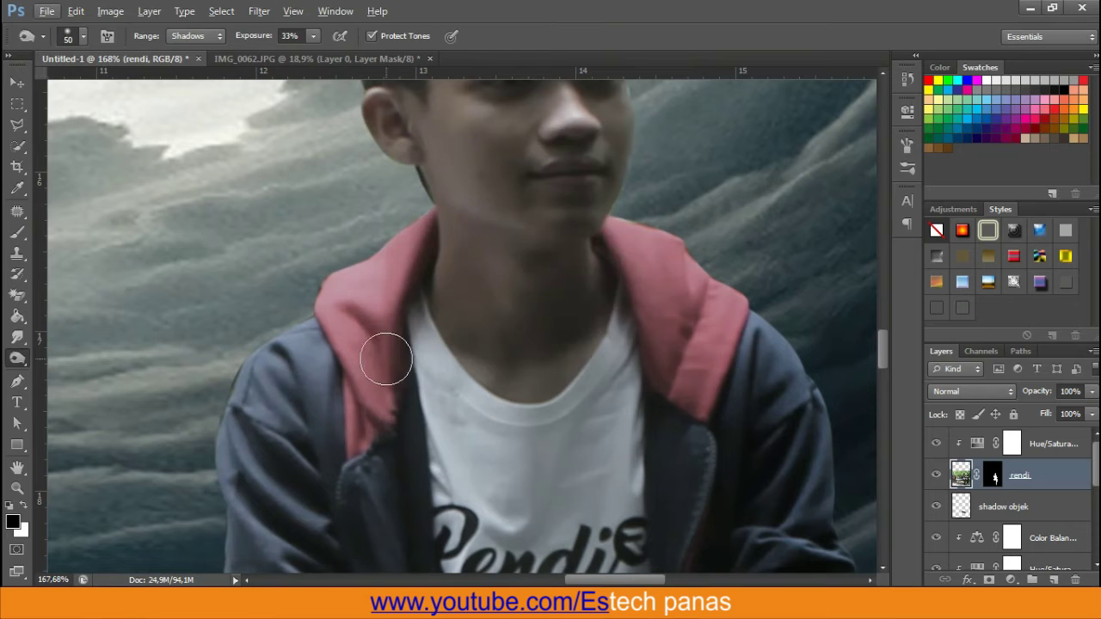
{"action": "mouse_move", "coordinate": [404, 316]}
{"action": "left_mouse_down"}
{"action": "mouse_move", "coordinate": [440, 230]}
{"action": "mouse_move", "coordinate": [452, 124]}
{"action": "left_mouse_up"}
{"action": "key", "text": "bracketleft"}
{"action": "key", "text": "bracketleft"}
{"action": "key", "text": "bracketleft"}
{"action": "mouse_move", "coordinate": [456, 221]}
{"action": "left_mouse_down"}
{"action": "mouse_move", "coordinate": [464, 430]}
{"action": "mouse_move", "coordinate": [442, 287]}
{"action": "mouse_move", "coordinate": [449, 371]}
{"action": "left_mouse_up"}
{"action": "left_click", "coordinate": [308, 246]}
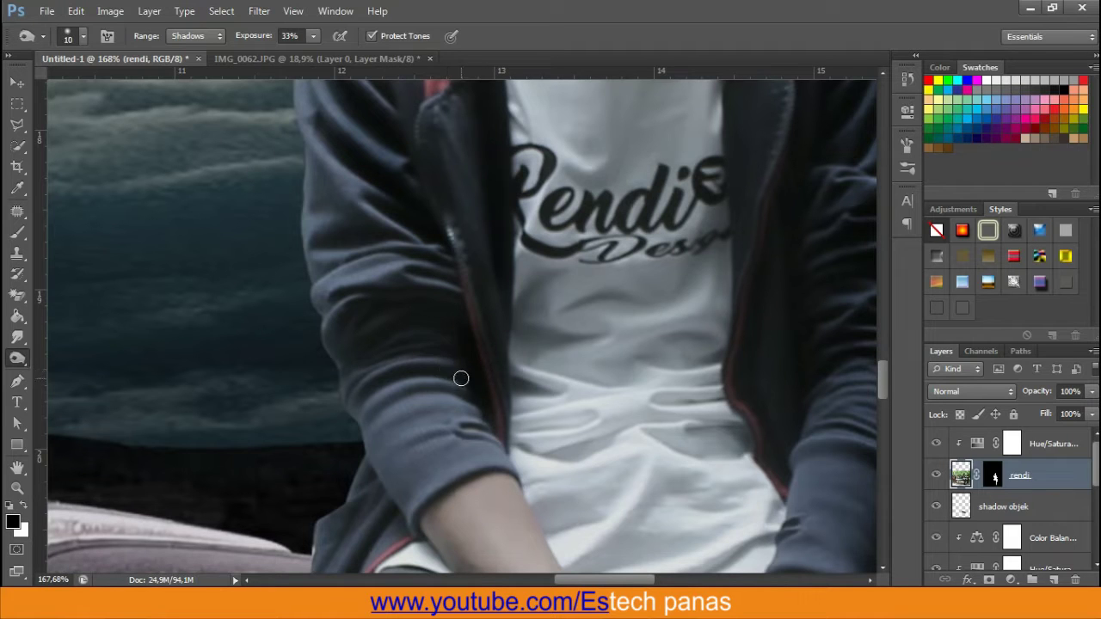
Dodge the jacket shoulder, upper sleeve and hair edge lighter at Midtones 27%
{"action": "right_click", "coordinate": [22, 365]}
{"action": "left_click", "coordinate": [86, 352]}
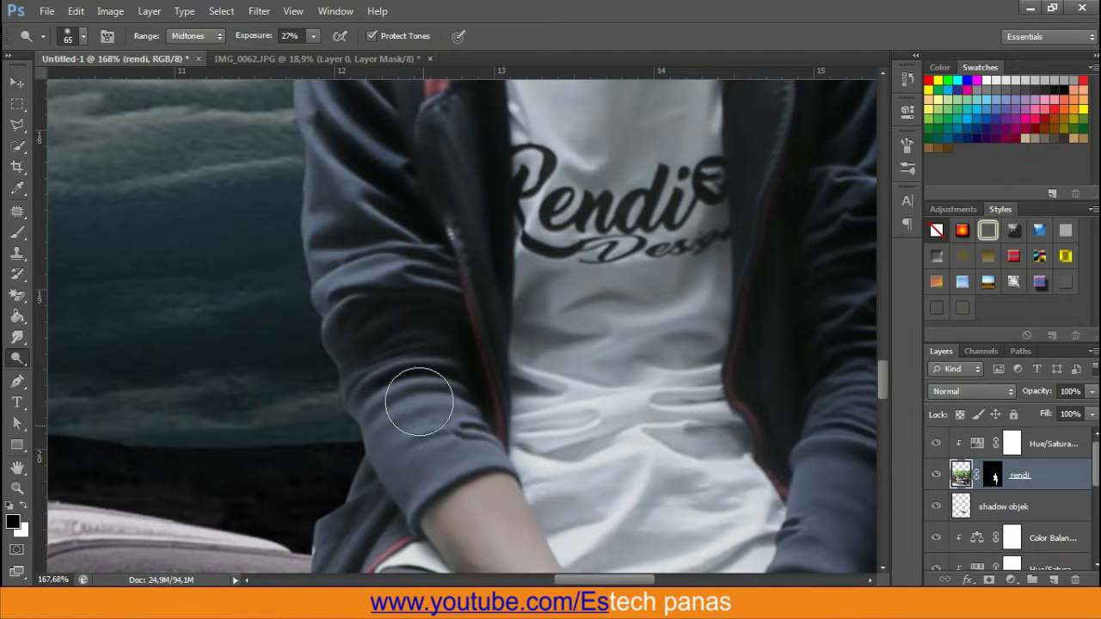
{"action": "scroll", "coordinate": [468, 416], "scroll_direction": "down", "scroll_amount": 1}
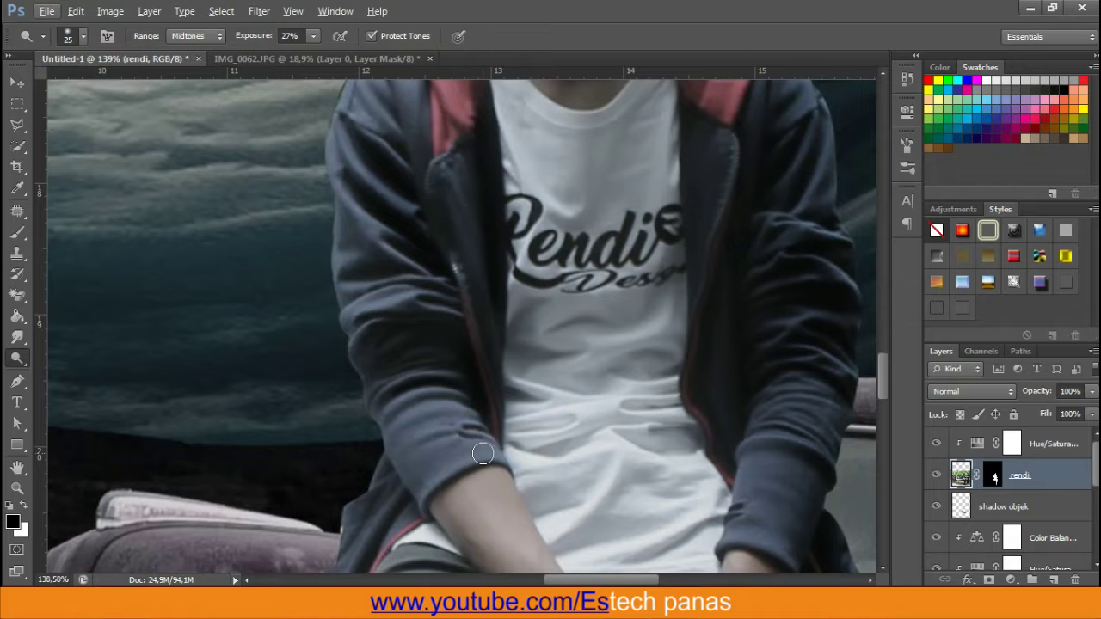
{"action": "left_click_drag", "start_coordinate": [395, 91], "coordinate": [415, 232]}
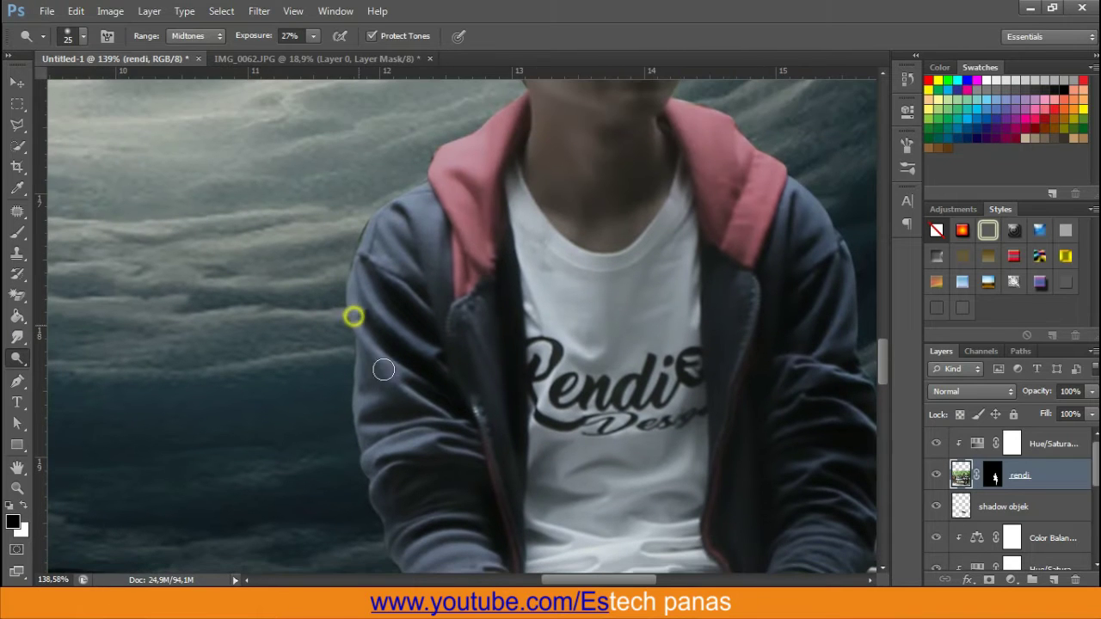
{"action": "mouse_move", "coordinate": [356, 249]}
{"action": "left_mouse_down"}
{"action": "mouse_move", "coordinate": [401, 239]}
{"action": "mouse_move", "coordinate": [430, 300]}
{"action": "mouse_move", "coordinate": [487, 215]}
{"action": "left_mouse_up"}
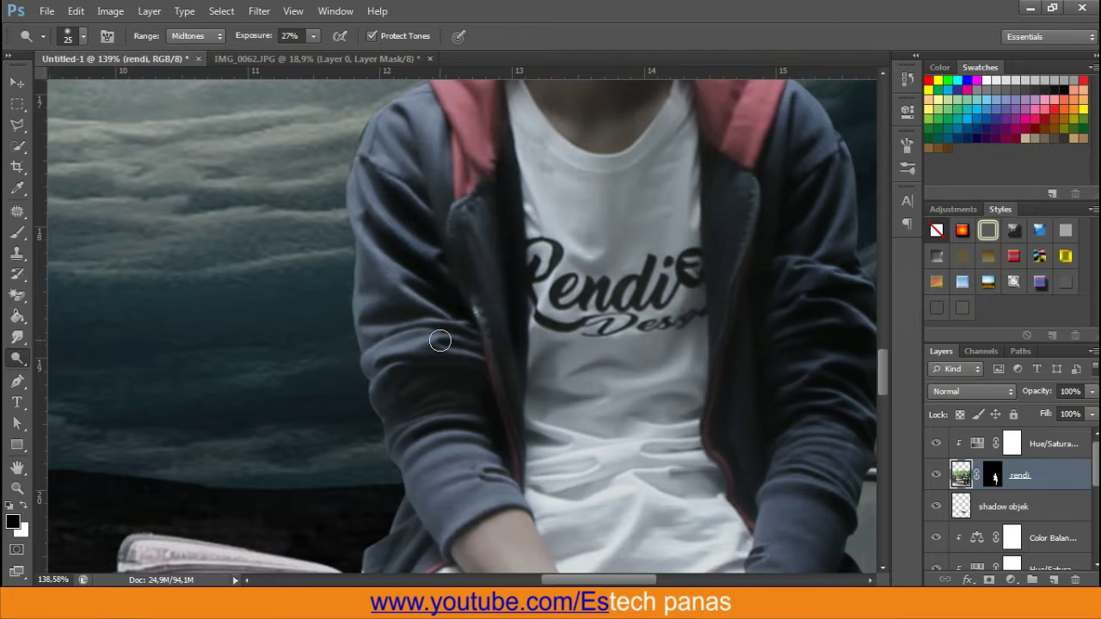
{"action": "left_click_drag", "start_coordinate": [381, 444], "coordinate": [415, 362]}
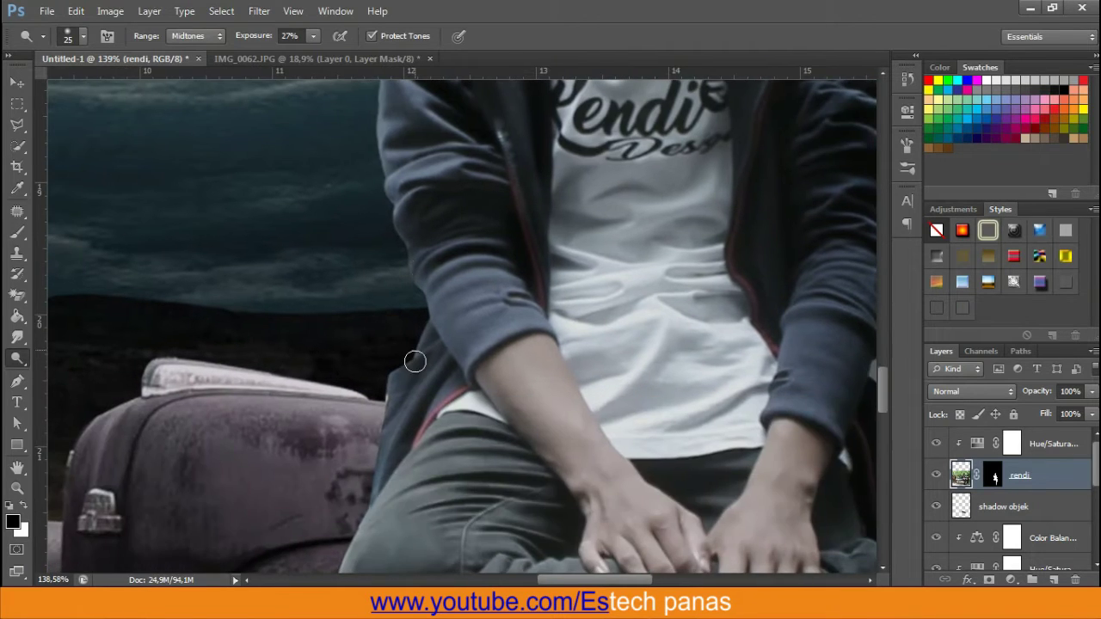
{"action": "scroll", "coordinate": [414, 365], "scroll_direction": "up", "scroll_amount": 5}
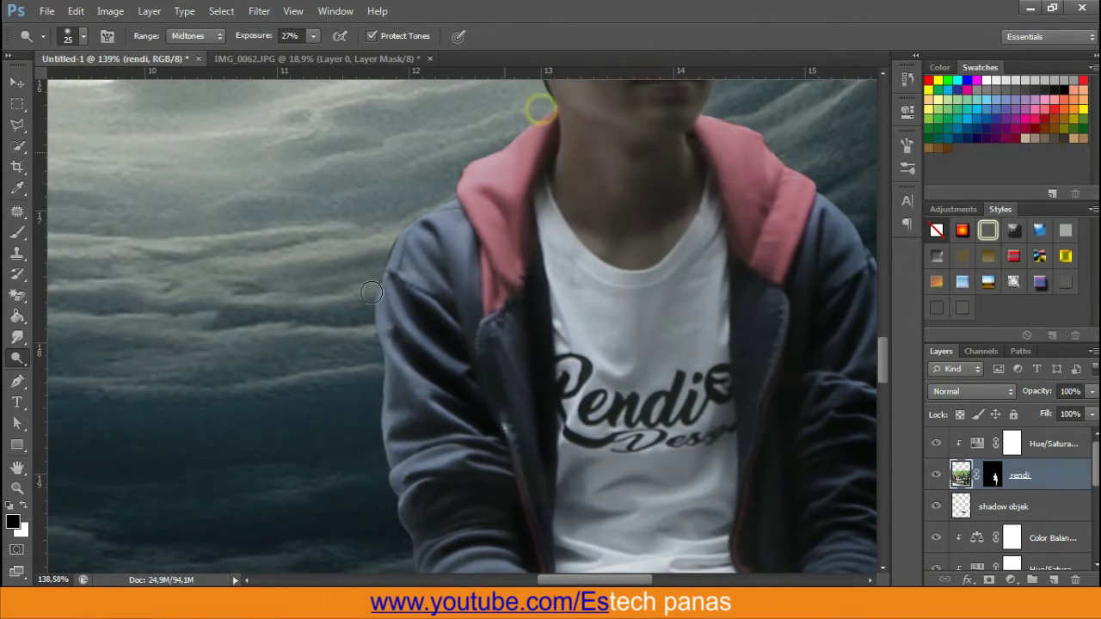
{"action": "scroll", "coordinate": [392, 263], "scroll_direction": "up", "scroll_amount": 5}
{"action": "scroll", "coordinate": [459, 447], "scroll_direction": "up", "scroll_amount": 1}
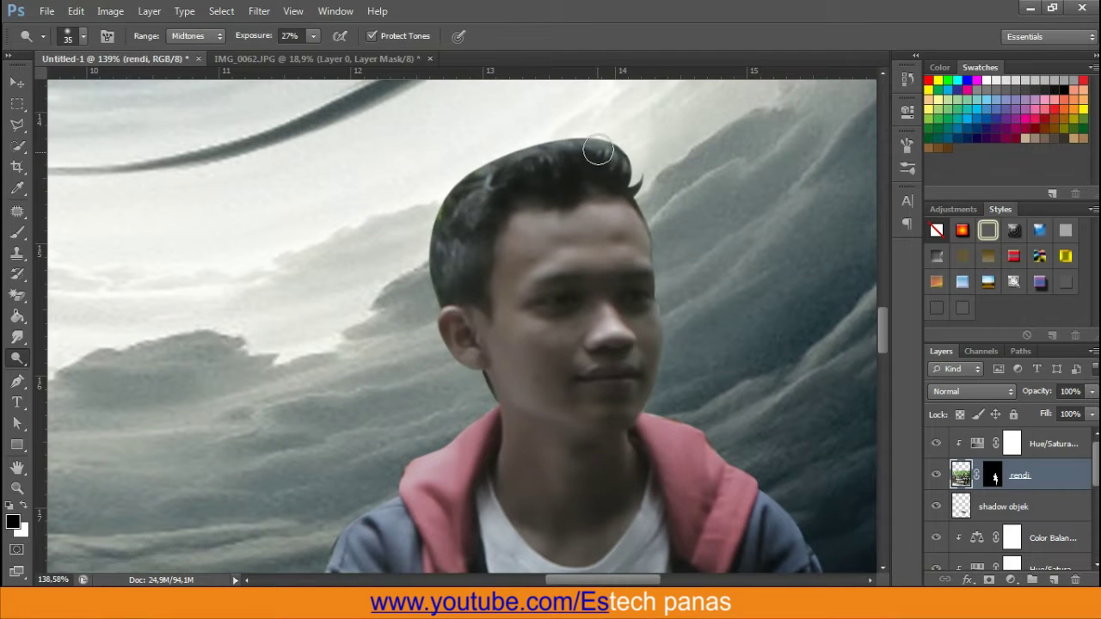
{"action": "left_click_drag", "start_coordinate": [441, 203], "coordinate": [466, 315]}
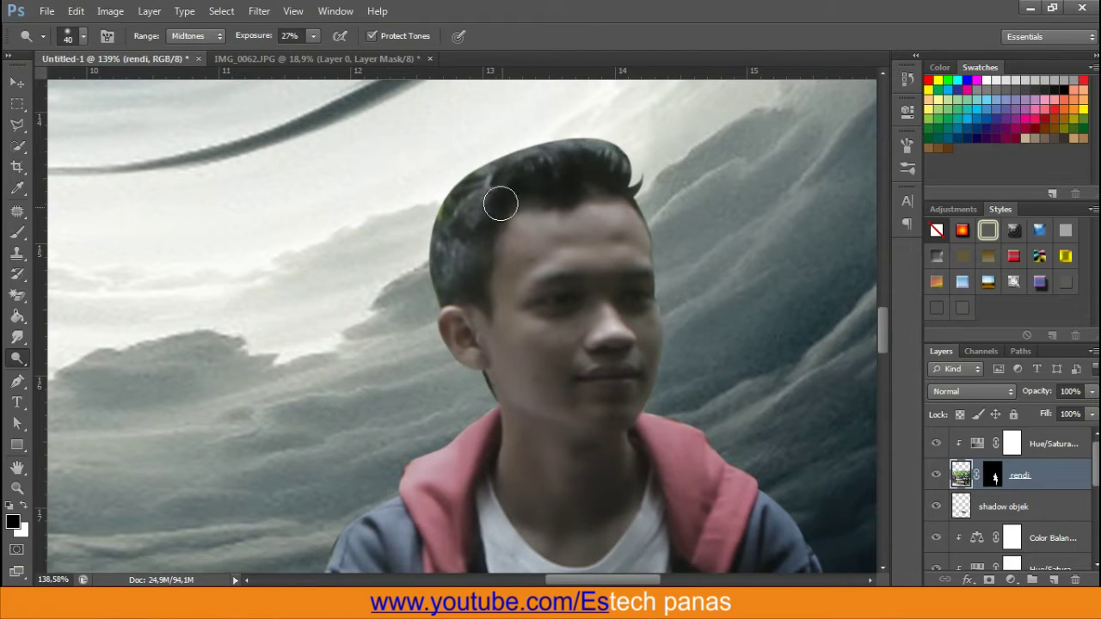
Burn the tip of the man's hair darker with the Burn tool
{"action": "right_click", "coordinate": [18, 357]}
{"action": "left_click", "coordinate": [77, 375]}
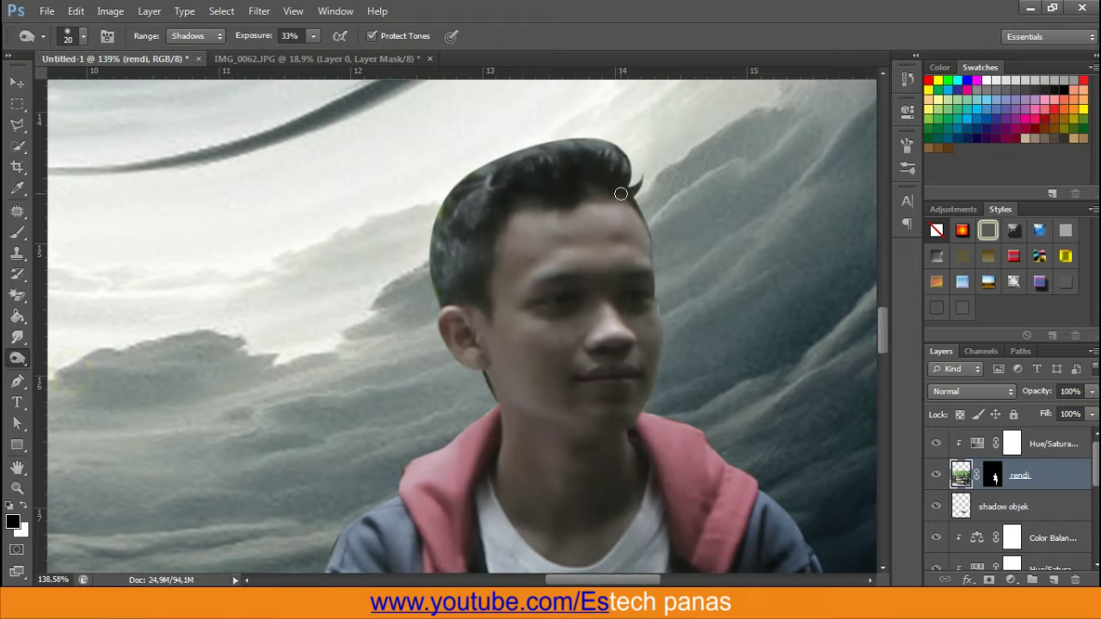
{"action": "left_click_drag", "start_coordinate": [630, 158], "coordinate": [680, 275]}
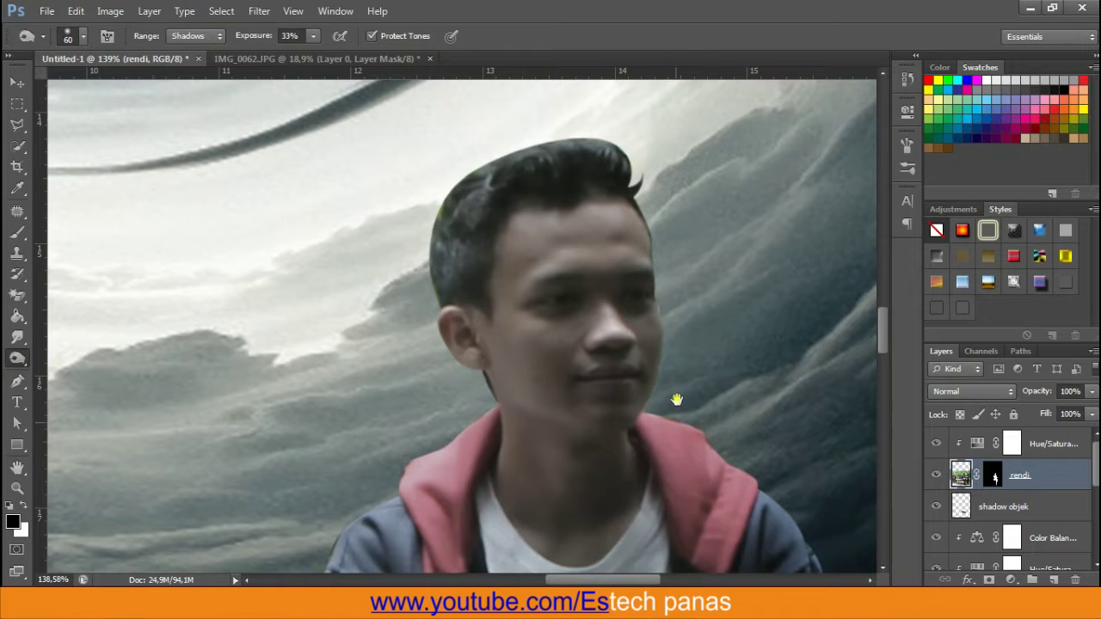
{"action": "left_click_drag", "start_coordinate": [676, 399], "coordinate": [651, 287]}
{"action": "left_click_drag", "start_coordinate": [749, 504], "coordinate": [705, 300]}
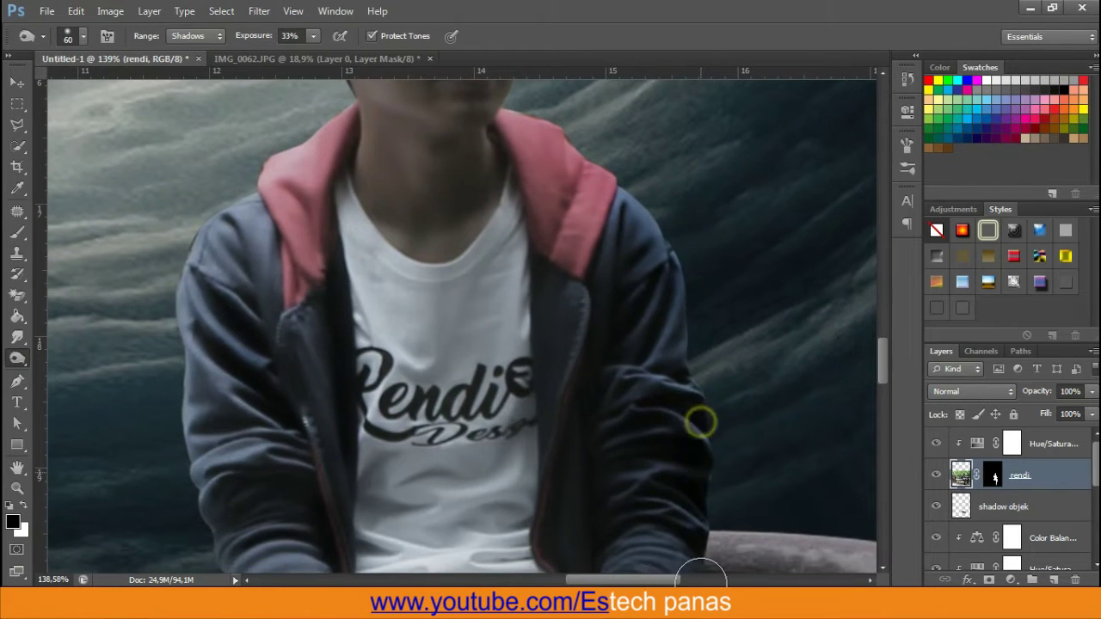
{"action": "mouse_move", "coordinate": [701, 421]}
{"action": "left_mouse_down"}
{"action": "mouse_move", "coordinate": [690, 215]}
{"action": "mouse_move", "coordinate": [594, 456]}
{"action": "left_mouse_up"}
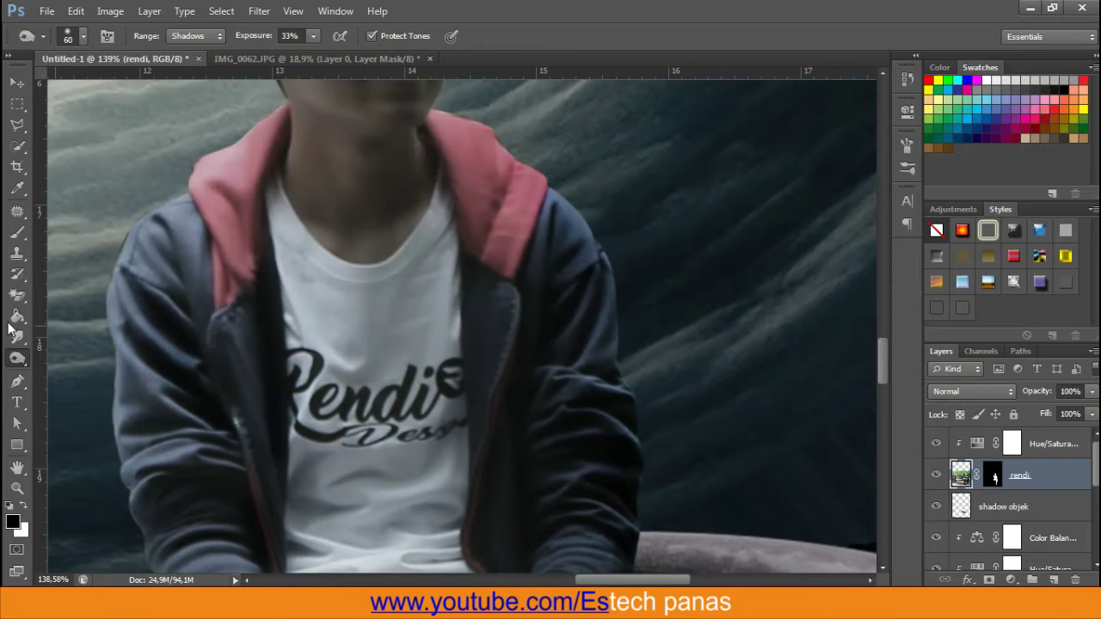
Alternate between Dodge and Burn tools, then target rendi's layer mask
{"action": "right_click", "coordinate": [17, 358]}
{"action": "left_click", "coordinate": [51, 356]}
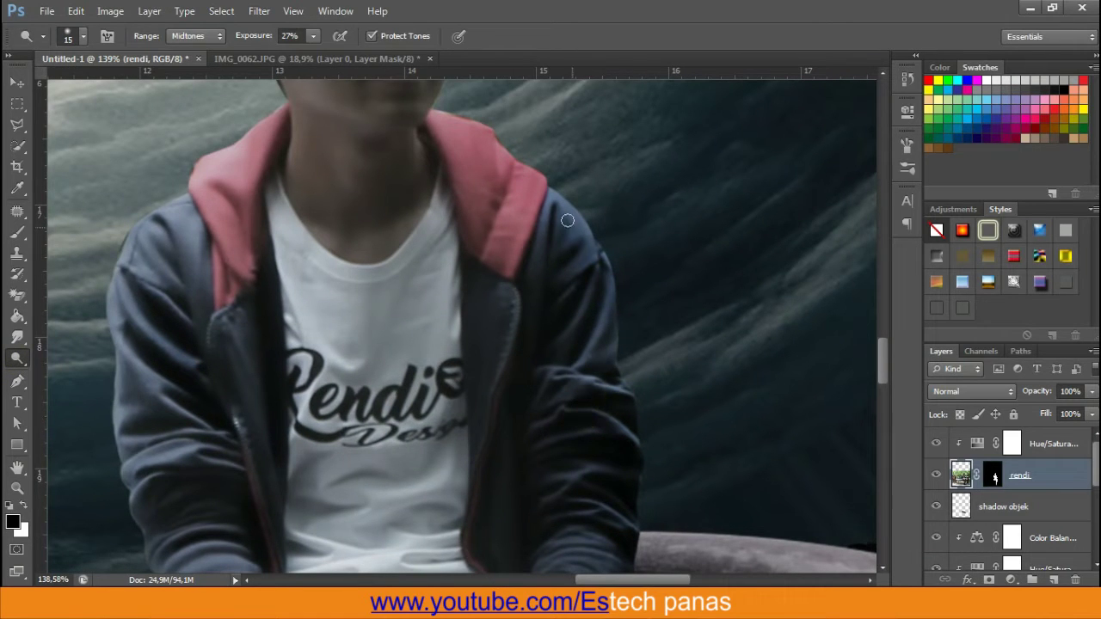
{"action": "scroll", "coordinate": [539, 258], "scroll_direction": "down", "scroll_amount": 1}
{"action": "scroll", "coordinate": [541, 216], "scroll_direction": "down", "scroll_amount": 1}
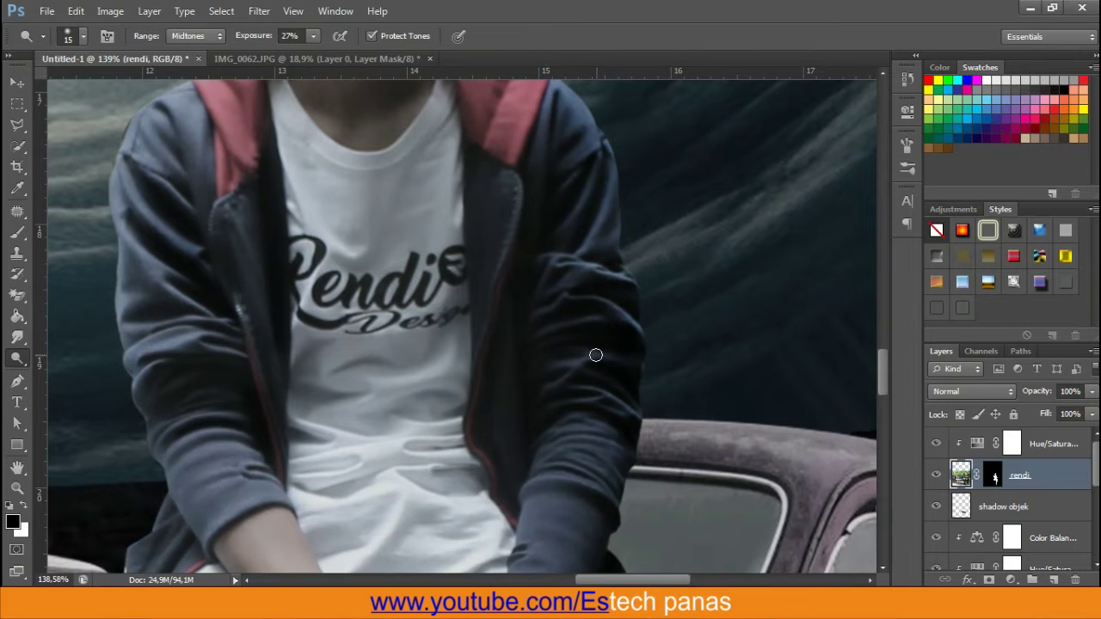
{"action": "scroll", "coordinate": [582, 491], "scroll_direction": "down", "scroll_amount": 1}
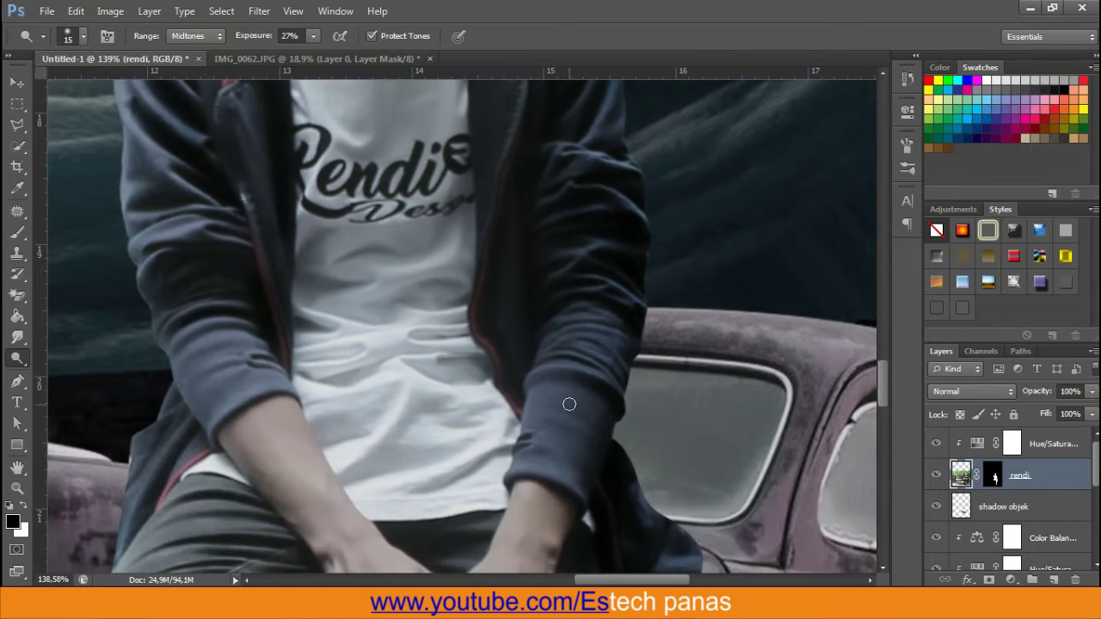
{"action": "right_click", "coordinate": [18, 359]}
{"action": "left_click", "coordinate": [78, 368]}
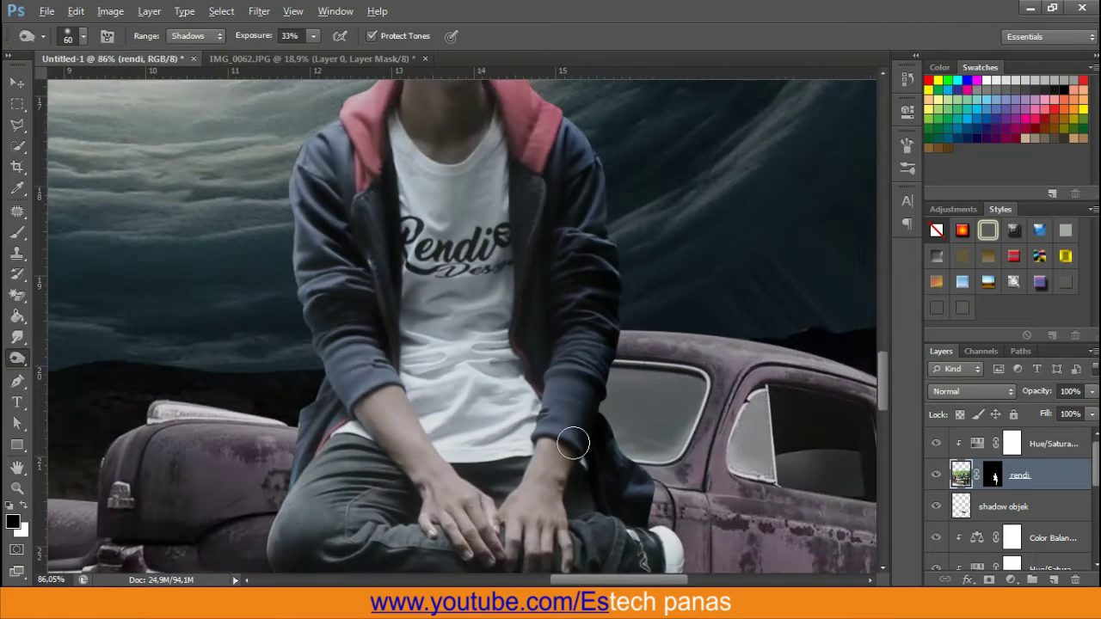
{"action": "scroll", "coordinate": [568, 301], "scroll_direction": "down", "scroll_amount": 3}
{"action": "scroll", "coordinate": [516, 336], "scroll_direction": "down", "scroll_amount": 3}
{"action": "scroll", "coordinate": [527, 462], "scroll_direction": "down", "scroll_amount": 2}
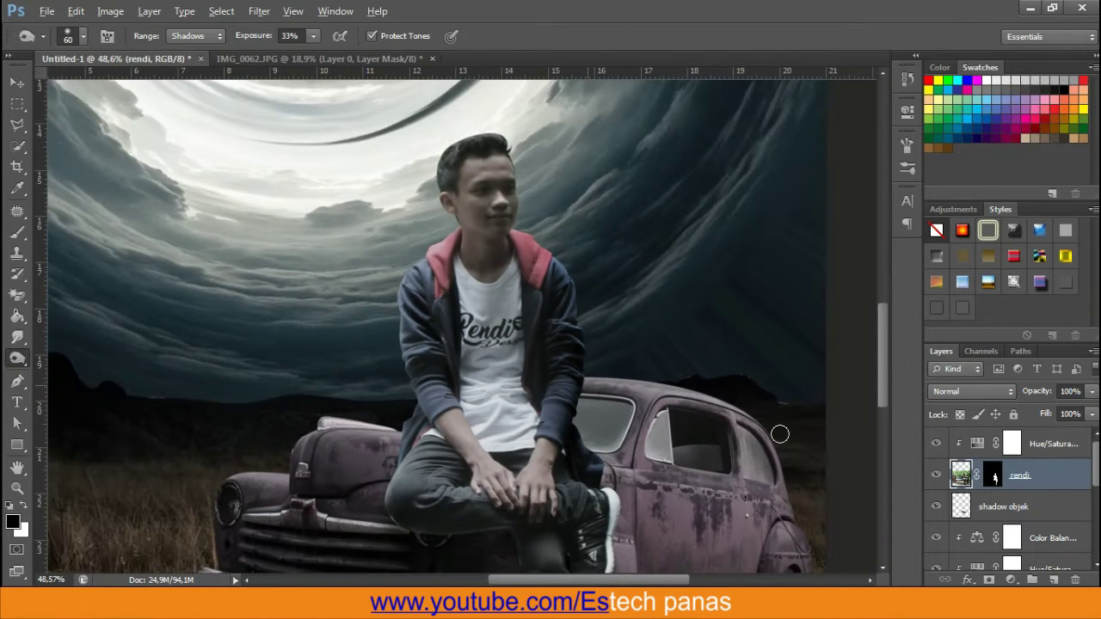
{"action": "left_click", "coordinate": [992, 475]}
Brush black on rendi's mask at 76% opacity to clean the ragged jacket edge and hood top
{"action": "scroll", "coordinate": [391, 250], "scroll_direction": "up", "scroll_amount": 1}
{"action": "scroll", "coordinate": [400, 275], "scroll_direction": "up", "scroll_amount": 8}
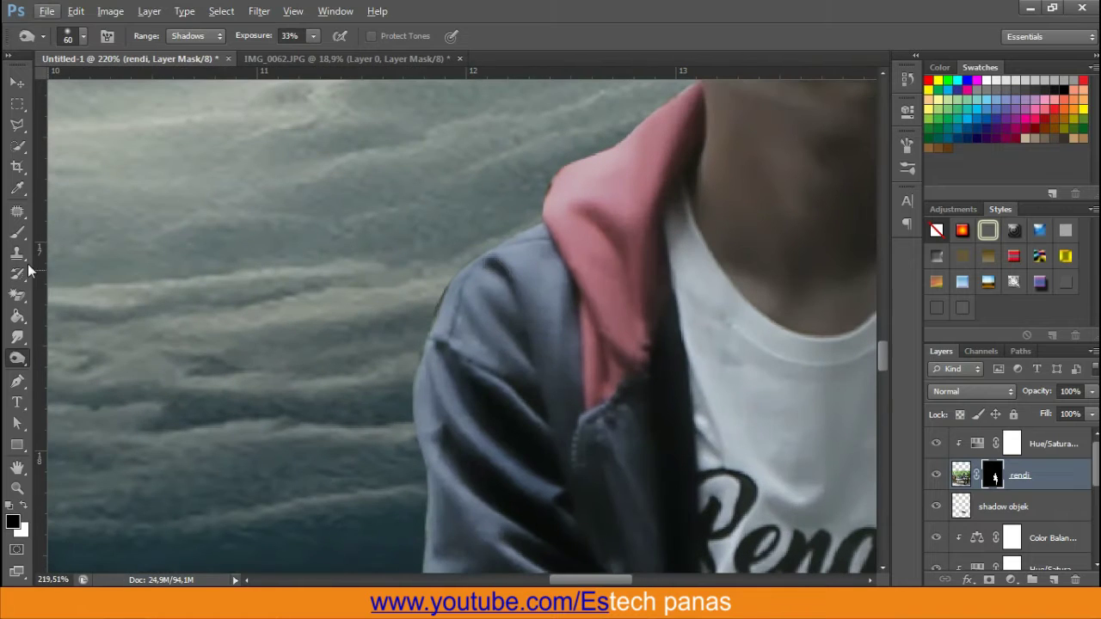
{"action": "left_click", "coordinate": [17, 232]}
{"action": "key", "text": "bracketleft"}
{"action": "key", "text": "bracketleft"}
{"action": "key", "text": "bracketleft"}
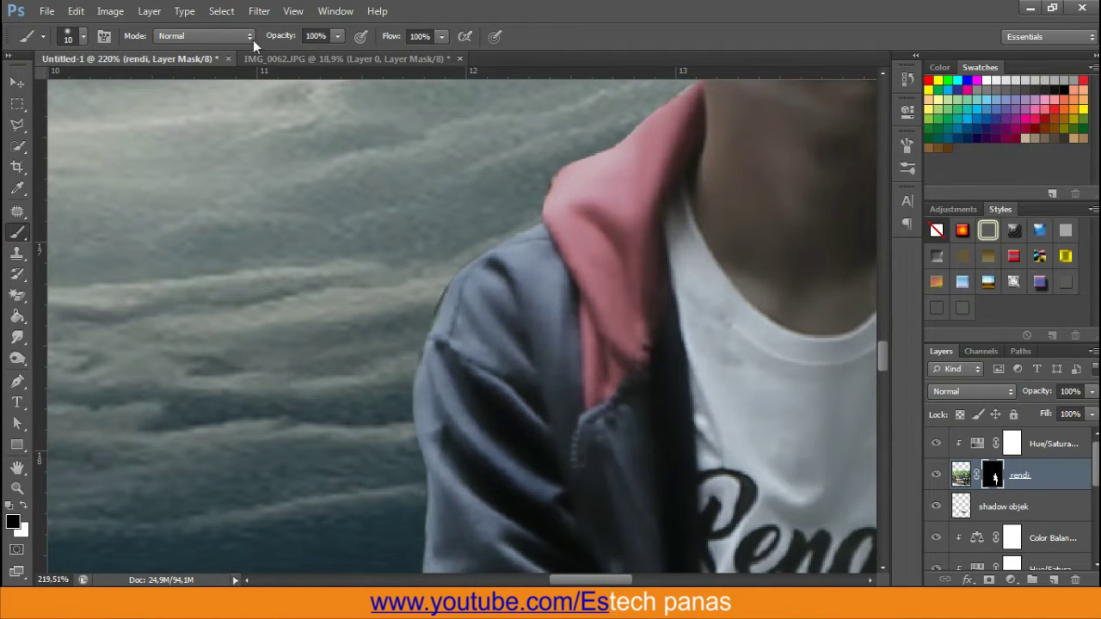
{"action": "left_click", "coordinate": [281, 38]}
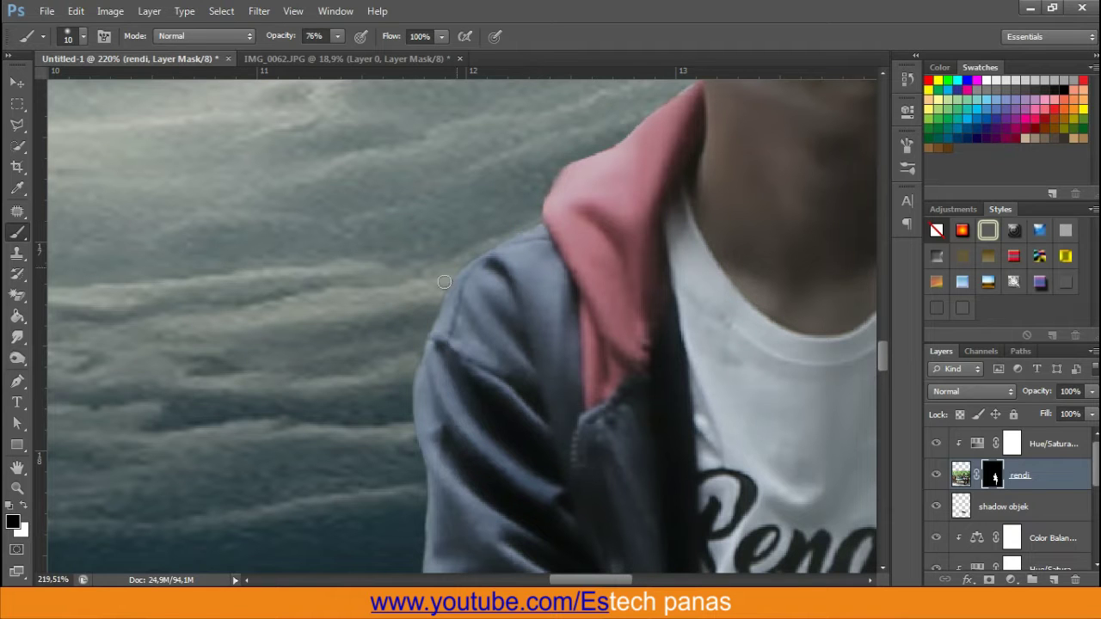
{"action": "scroll", "coordinate": [389, 419], "scroll_direction": "down", "scroll_amount": 5}
{"action": "scroll", "coordinate": [393, 307], "scroll_direction": "down", "scroll_amount": 4}
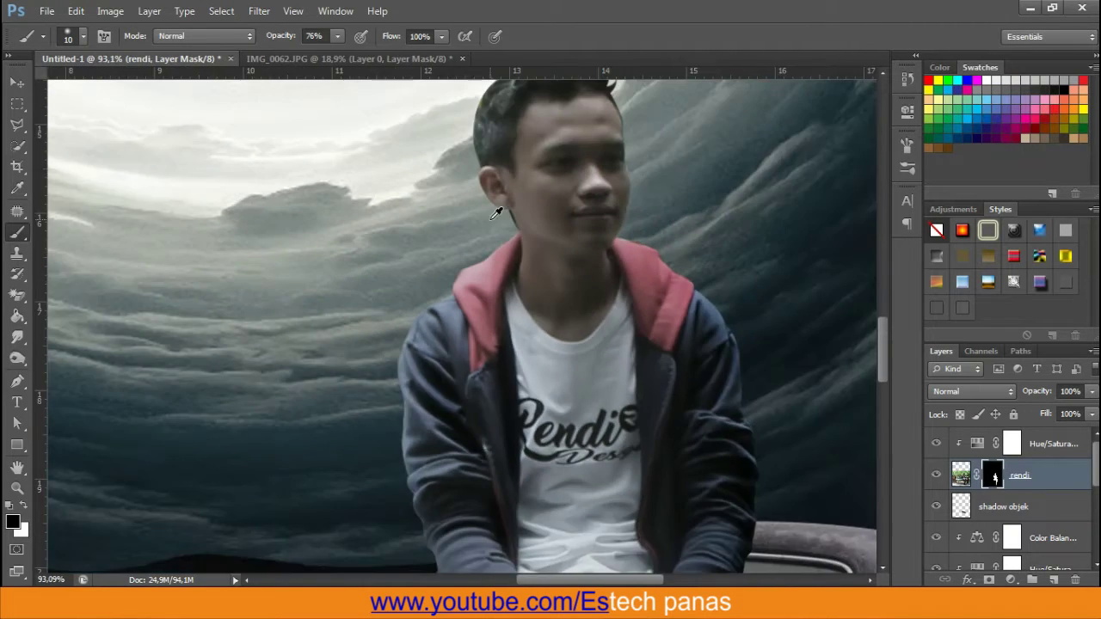
{"action": "scroll", "coordinate": [825, 275], "scroll_direction": "up", "scroll_amount": 5}
{"action": "scroll", "coordinate": [828, 273], "scroll_direction": "up", "scroll_amount": 4}
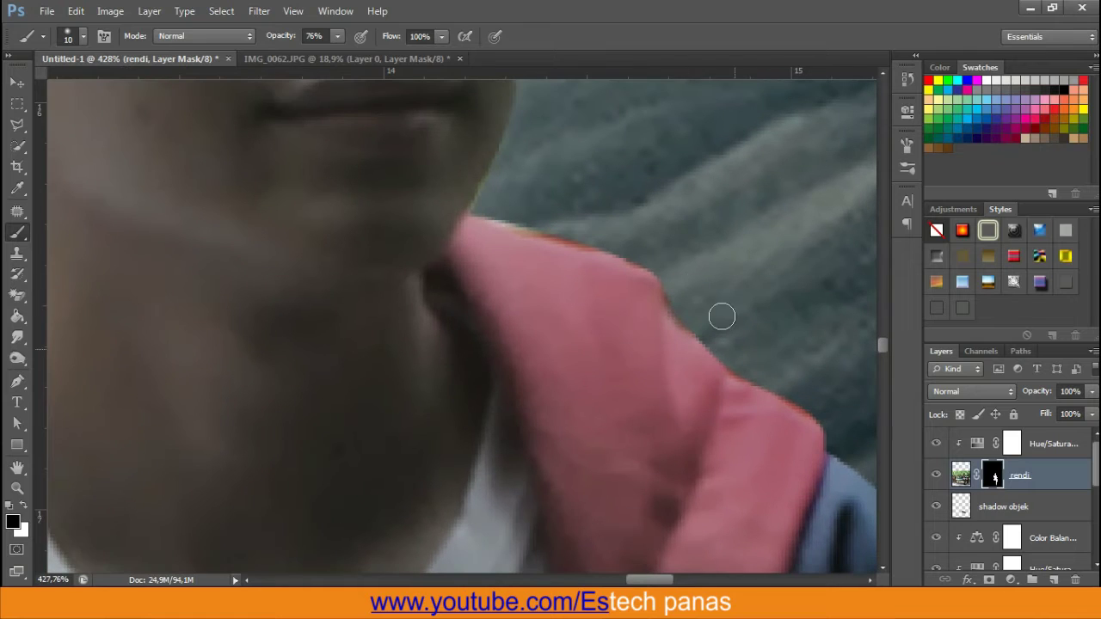
{"action": "left_click_drag", "start_coordinate": [583, 216], "coordinate": [727, 318]}
{"action": "left_click_drag", "start_coordinate": [499, 214], "coordinate": [596, 239]}
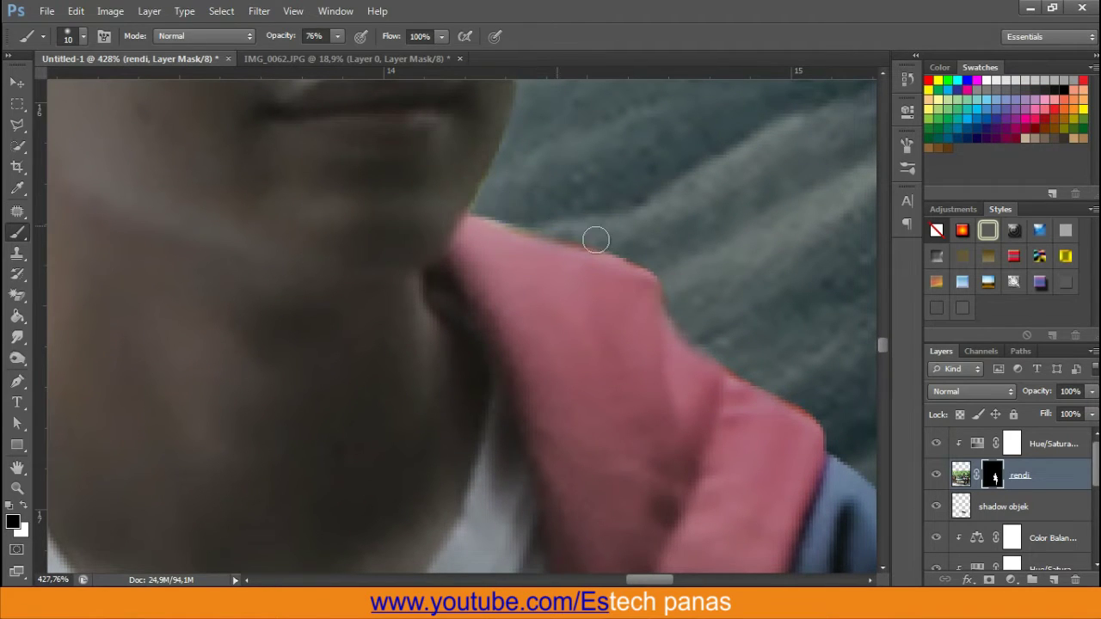
Switch to white at brush size 15, try and undo a hair-edge stroke, then retarget rendi's pixels
{"action": "scroll", "coordinate": [520, 252], "scroll_direction": "down", "scroll_amount": 5}
{"action": "scroll", "coordinate": [520, 252], "scroll_direction": "down", "scroll_amount": 2}
{"action": "scroll", "coordinate": [524, 250], "scroll_direction": "up", "scroll_amount": 3}
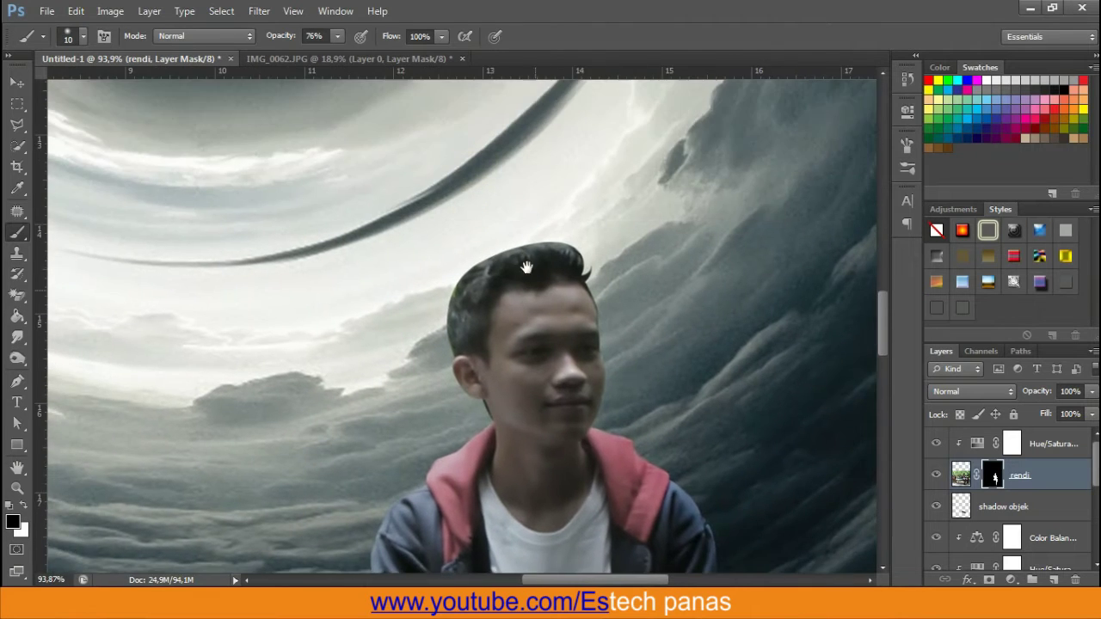
{"action": "scroll", "coordinate": [527, 249], "scroll_direction": "up", "scroll_amount": 2}
{"action": "left_click", "coordinate": [23, 505]}
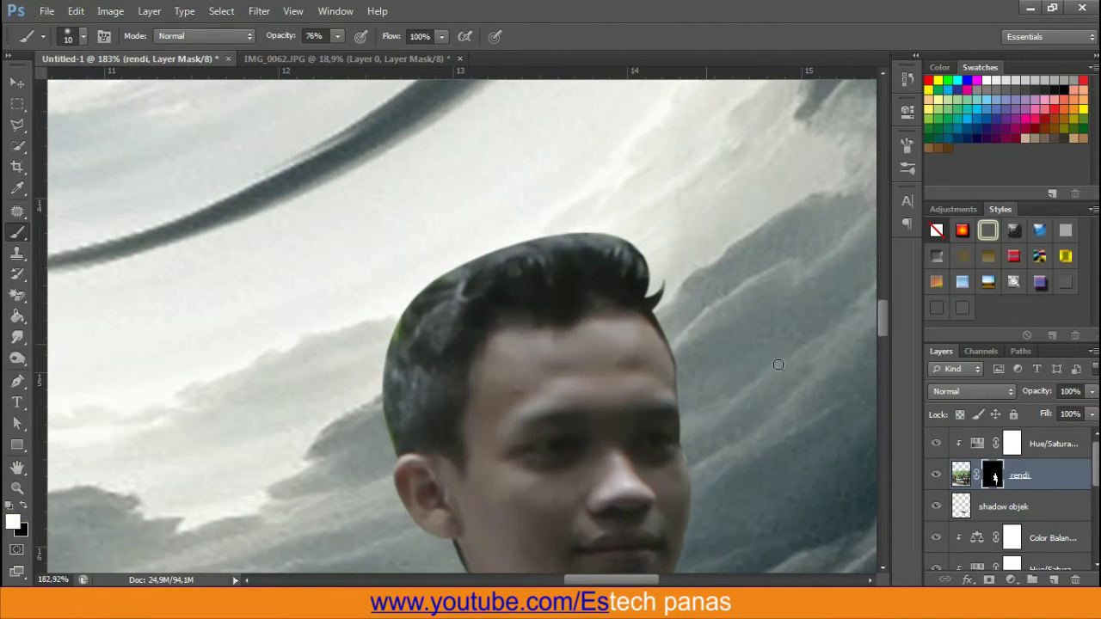
{"action": "right_click", "coordinate": [627, 263]}
{"action": "left_click_drag", "start_coordinate": [709, 309], "coordinate": [721, 309]}
{"action": "key", "text": "Return"}
{"action": "scroll", "coordinate": [619, 258], "scroll_direction": "up", "scroll_amount": 2}
{"action": "key", "text": "bracketleft"}
{"action": "left_click_drag", "start_coordinate": [637, 266], "coordinate": [516, 232]}
{"action": "key", "text": "ctrl+z"}
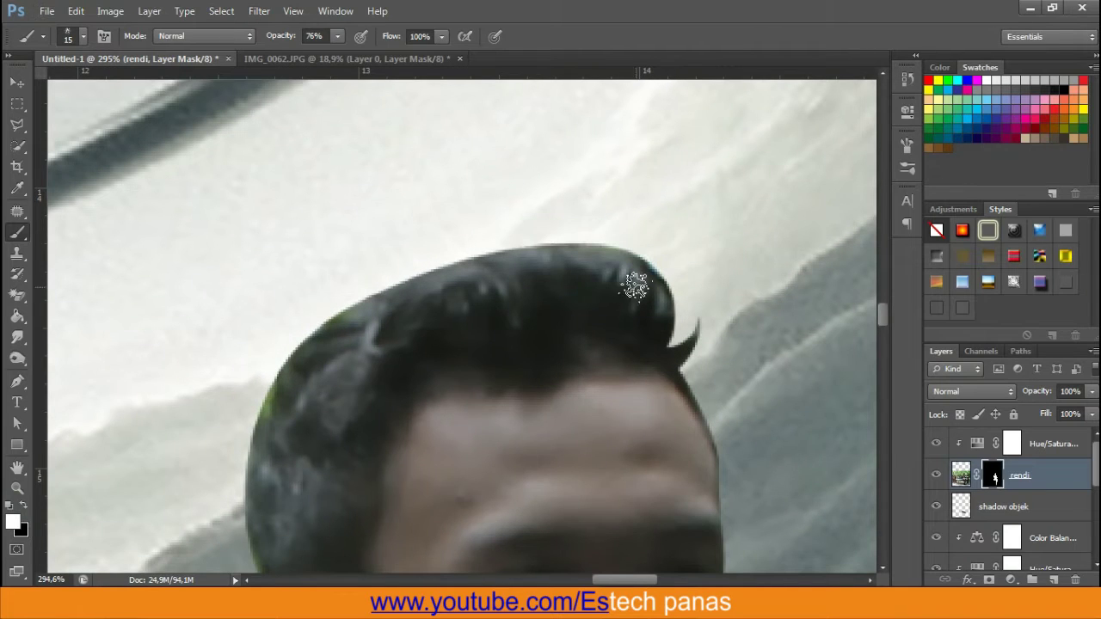
{"action": "left_click", "coordinate": [960, 473]}
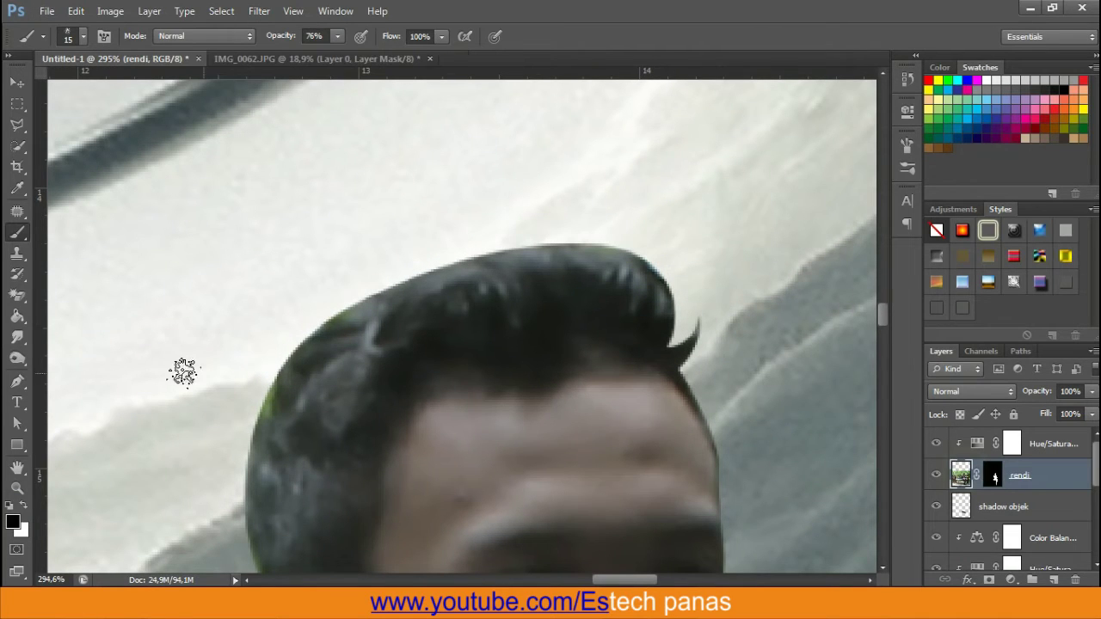
Set up the Smudge tool at 61% strength with a soft size 15 brush, swapping colours
{"action": "left_click", "coordinate": [19, 338]}
{"action": "right_click", "coordinate": [19, 338]}
{"action": "left_click", "coordinate": [73, 363]}
{"action": "right_click", "coordinate": [636, 268]}
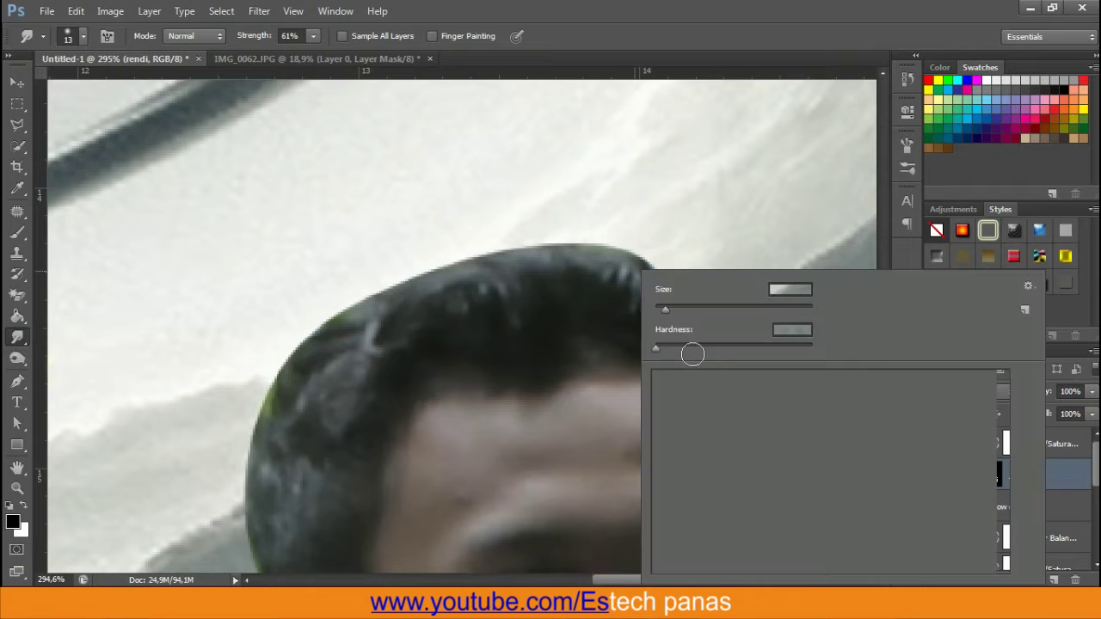
{"action": "double_click", "coordinate": [713, 461]}
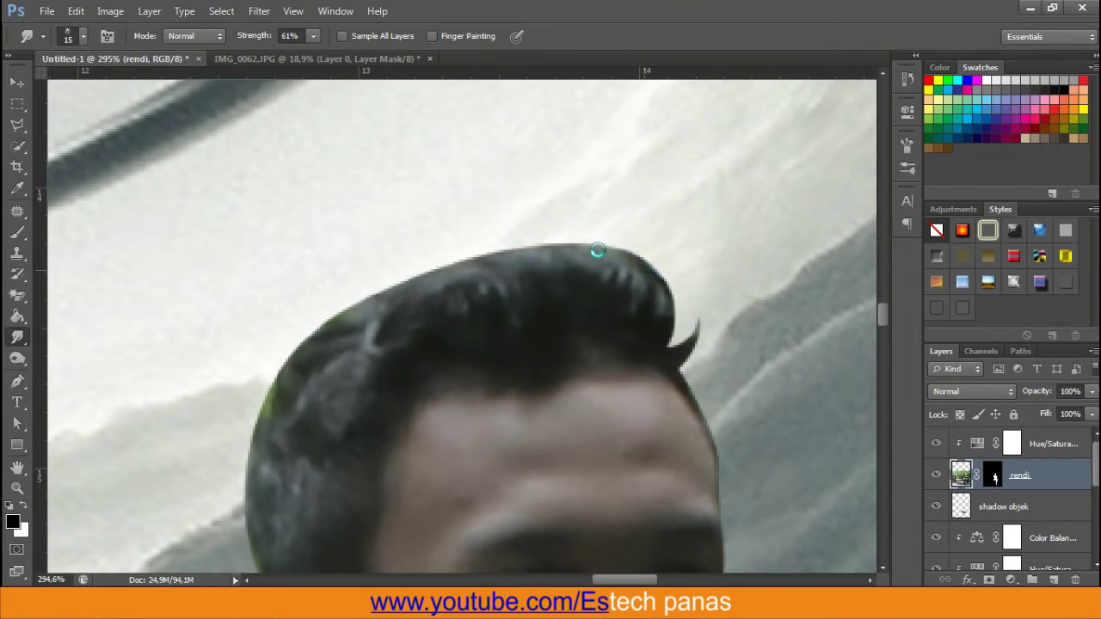
{"action": "key", "text": "x"}
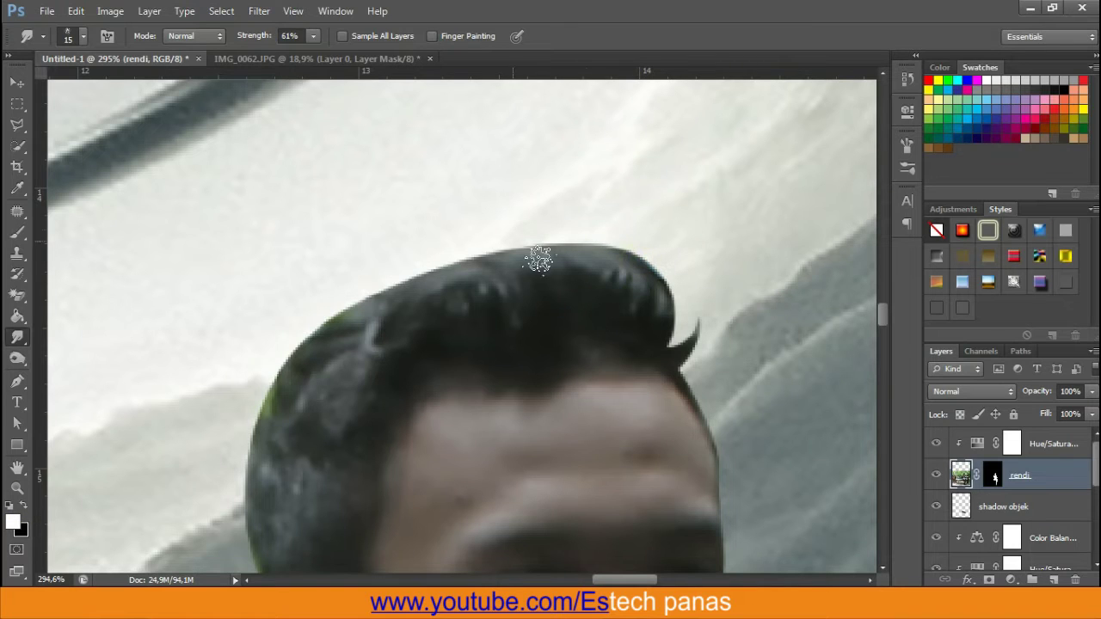
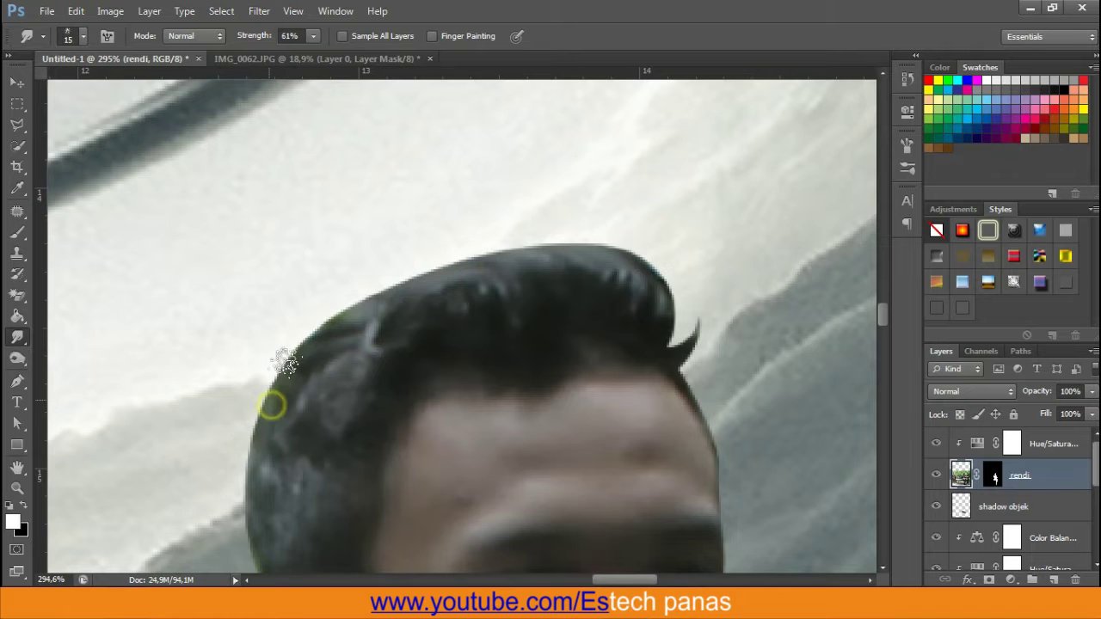
Smudge the right and top hair edges of the young man into the sky
{"action": "left_click_drag", "start_coordinate": [275, 397], "coordinate": [323, 232]}
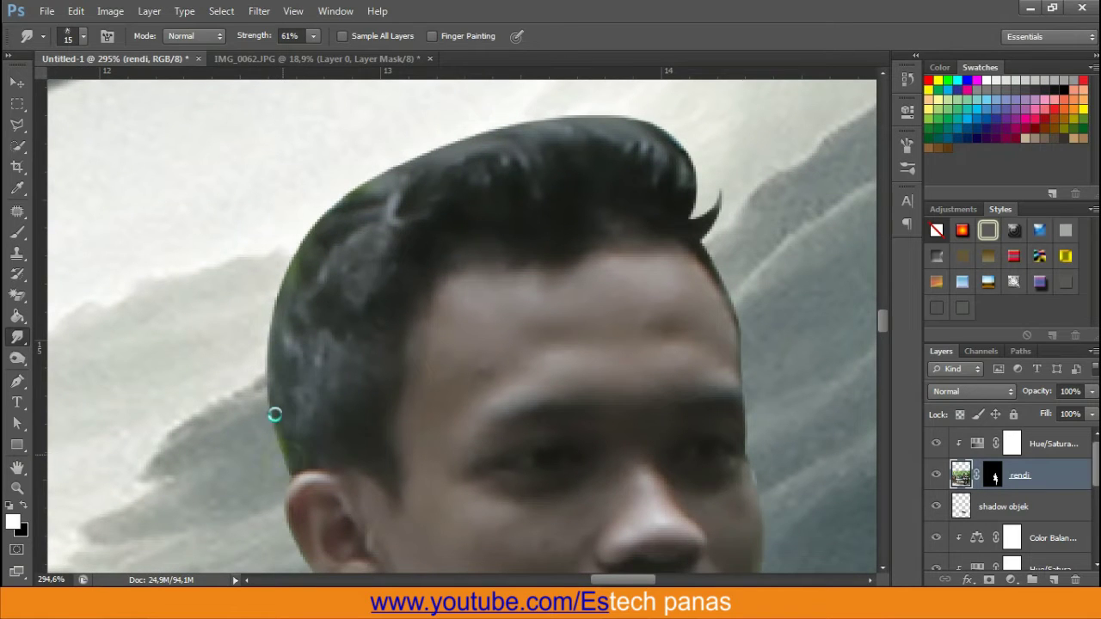
{"action": "left_click", "coordinate": [290, 447]}
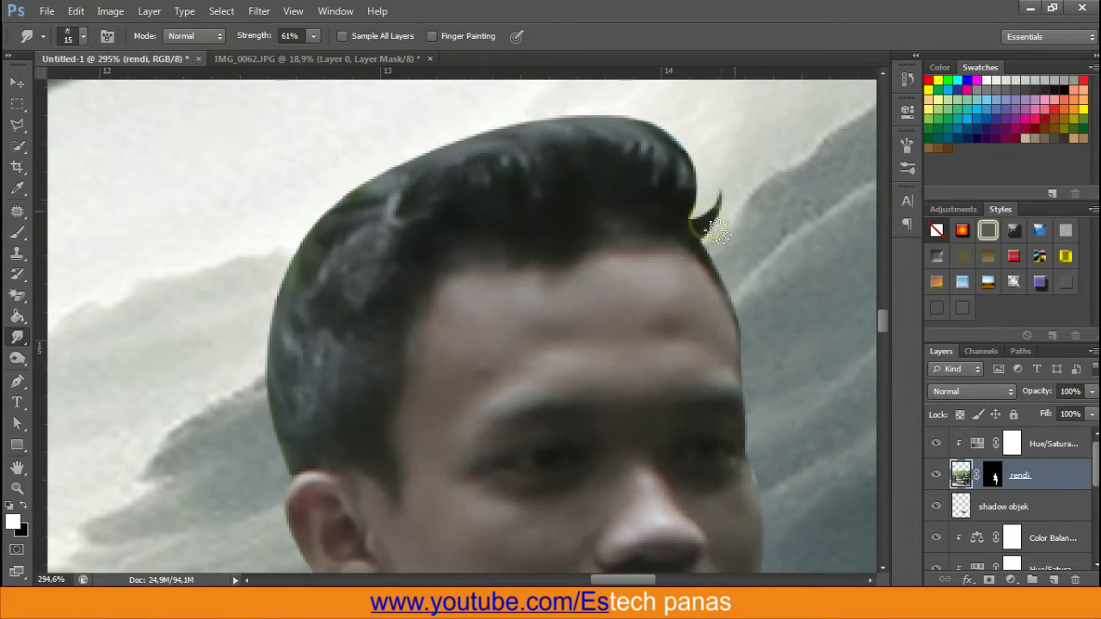
{"action": "left_click", "coordinate": [686, 189]}
{"action": "left_click_drag", "start_coordinate": [686, 189], "coordinate": [670, 162]}
{"action": "left_click", "coordinate": [720, 298]}
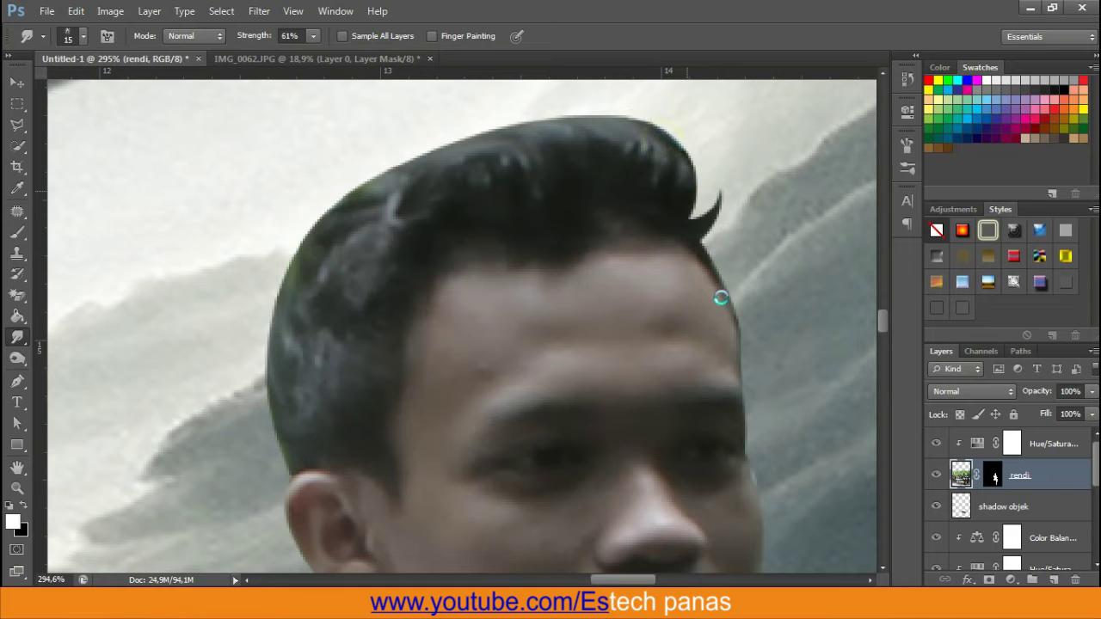
With the Smudge tool at 61% on the rendi mask, soften the top, left and tip hair edges
{"action": "right_click", "coordinate": [17, 338]}
{"action": "left_click", "coordinate": [76, 361]}
{"action": "left_click", "coordinate": [993, 475]}
{"action": "scroll", "coordinate": [563, 152], "scroll_direction": "up", "scroll_amount": 2}
{"action": "mouse_move", "coordinate": [633, 246]}
{"action": "left_mouse_down"}
{"action": "mouse_move", "coordinate": [560, 218]}
{"action": "mouse_move", "coordinate": [493, 226]}
{"action": "mouse_move", "coordinate": [474, 215]}
{"action": "mouse_move", "coordinate": [387, 241]}
{"action": "mouse_move", "coordinate": [336, 303]}
{"action": "mouse_move", "coordinate": [284, 319]}
{"action": "mouse_move", "coordinate": [272, 385]}
{"action": "mouse_move", "coordinate": [370, 230]}
{"action": "mouse_move", "coordinate": [358, 270]}
{"action": "left_mouse_up"}
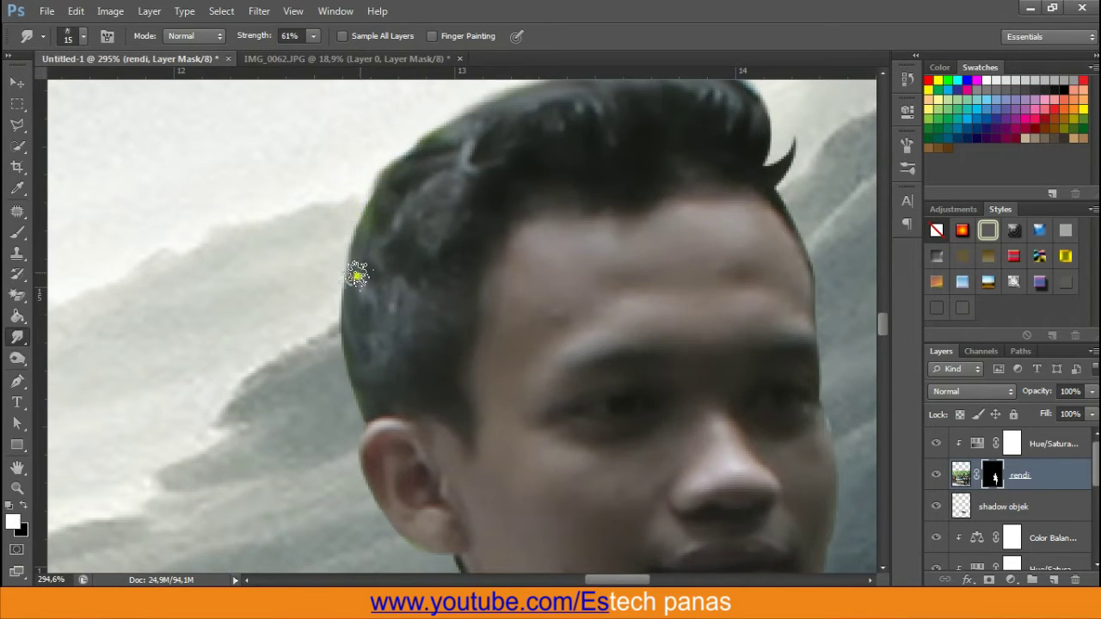
{"action": "left_click_drag", "start_coordinate": [365, 313], "coordinate": [356, 359]}
{"action": "mouse_move", "coordinate": [770, 195]}
{"action": "left_mouse_down"}
{"action": "mouse_move", "coordinate": [585, 354]}
{"action": "mouse_move", "coordinate": [609, 322]}
{"action": "mouse_move", "coordinate": [582, 312]}
{"action": "mouse_move", "coordinate": [594, 329]}
{"action": "left_mouse_up"}
{"action": "mouse_move", "coordinate": [584, 287]}
{"action": "left_mouse_down"}
{"action": "mouse_move", "coordinate": [577, 342]}
{"action": "mouse_move", "coordinate": [581, 292]}
{"action": "left_mouse_up"}
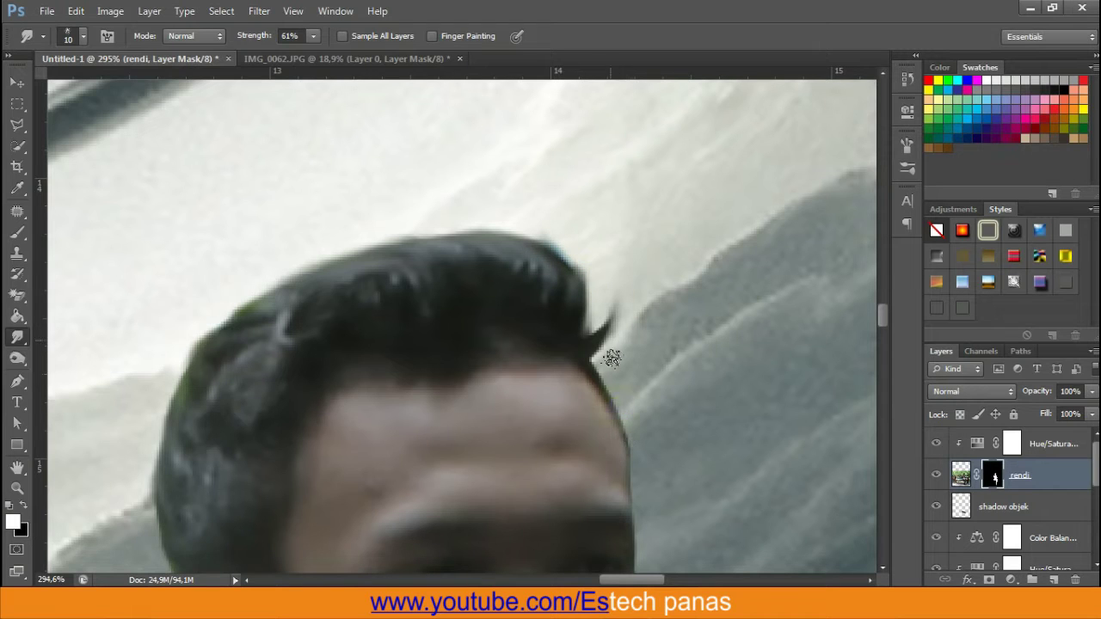
{"action": "mouse_move", "coordinate": [599, 345]}
{"action": "left_mouse_down"}
{"action": "mouse_move", "coordinate": [582, 327]}
{"action": "mouse_move", "coordinate": [575, 337]}
{"action": "mouse_move", "coordinate": [590, 306]}
{"action": "mouse_move", "coordinate": [578, 339]}
{"action": "left_mouse_up"}
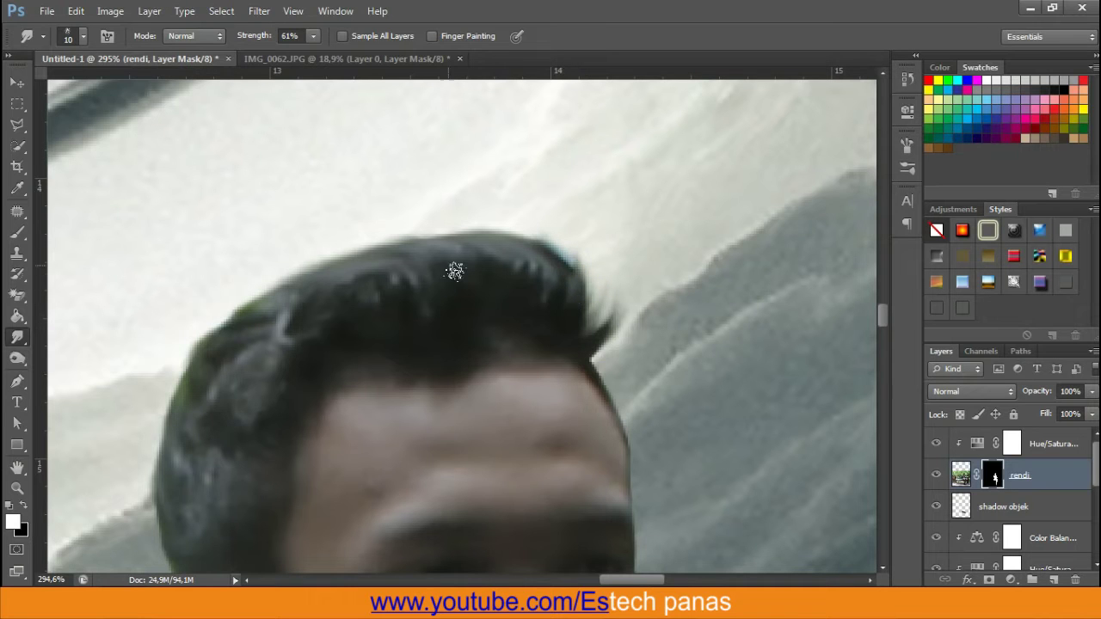
Zoom out, then zoom in on the boots and select Layer 1, the grass layer
{"action": "scroll", "coordinate": [519, 266], "scroll_direction": "down", "scroll_amount": 4}
{"action": "scroll", "coordinate": [518, 269], "scroll_direction": "down", "scroll_amount": 2}
{"action": "scroll", "coordinate": [518, 269], "scroll_direction": "down", "scroll_amount": 1}
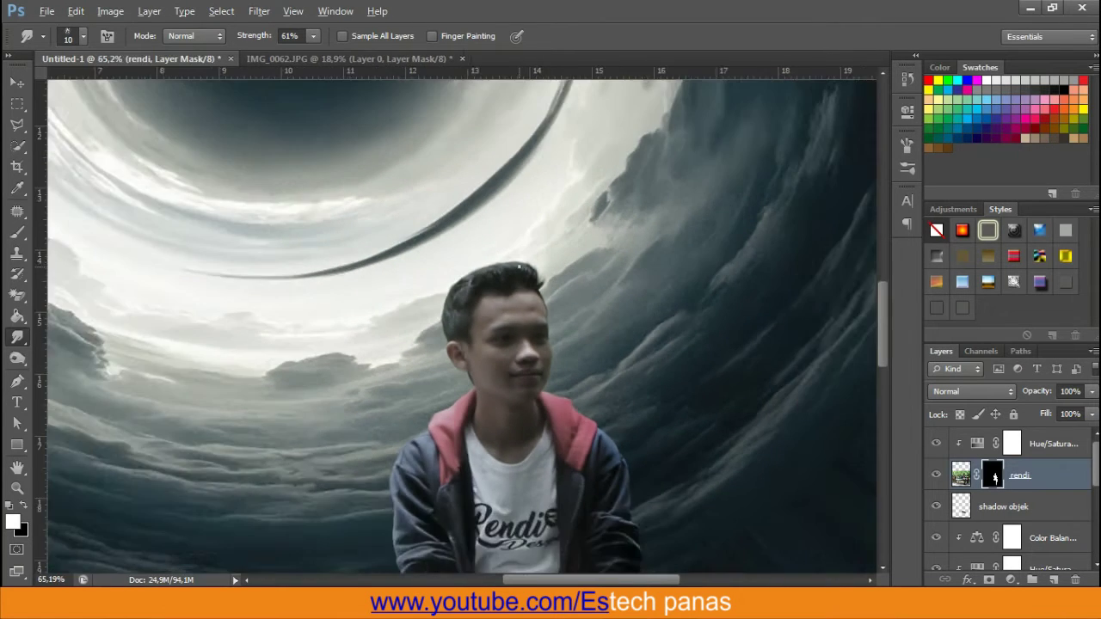
{"action": "scroll", "coordinate": [519, 270], "scroll_direction": "down", "scroll_amount": 1}
{"action": "scroll", "coordinate": [519, 270], "scroll_direction": "down", "scroll_amount": 2}
{"action": "scroll", "coordinate": [518, 270], "scroll_direction": "down", "scroll_amount": 1}
{"action": "scroll", "coordinate": [518, 270], "scroll_direction": "down", "scroll_amount": 1}
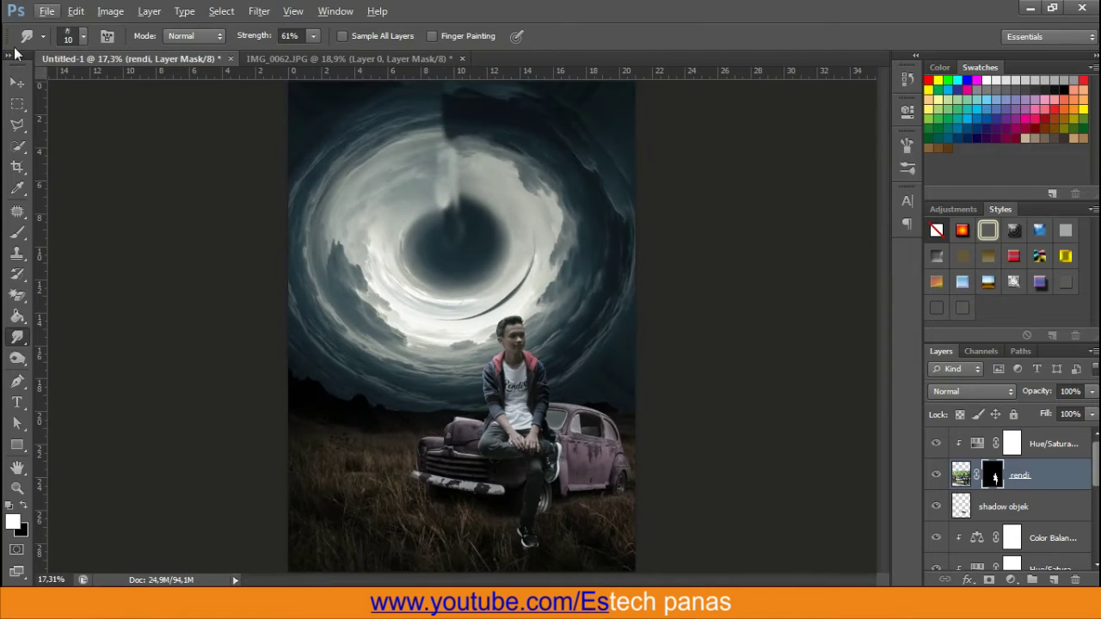
{"action": "key", "text": "v"}
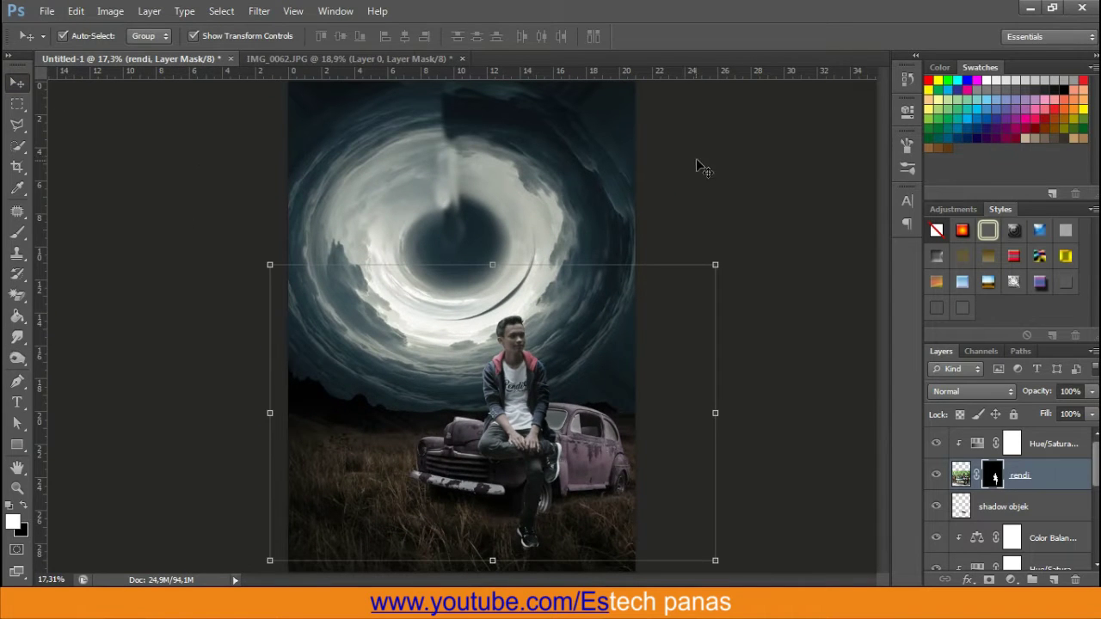
{"action": "left_click", "coordinate": [668, 410]}
{"action": "scroll", "coordinate": [622, 512], "scroll_direction": "up", "scroll_amount": 2}
{"action": "scroll", "coordinate": [602, 528], "scroll_direction": "up", "scroll_amount": 2}
{"action": "scroll", "coordinate": [544, 531], "scroll_direction": "up", "scroll_amount": 1}
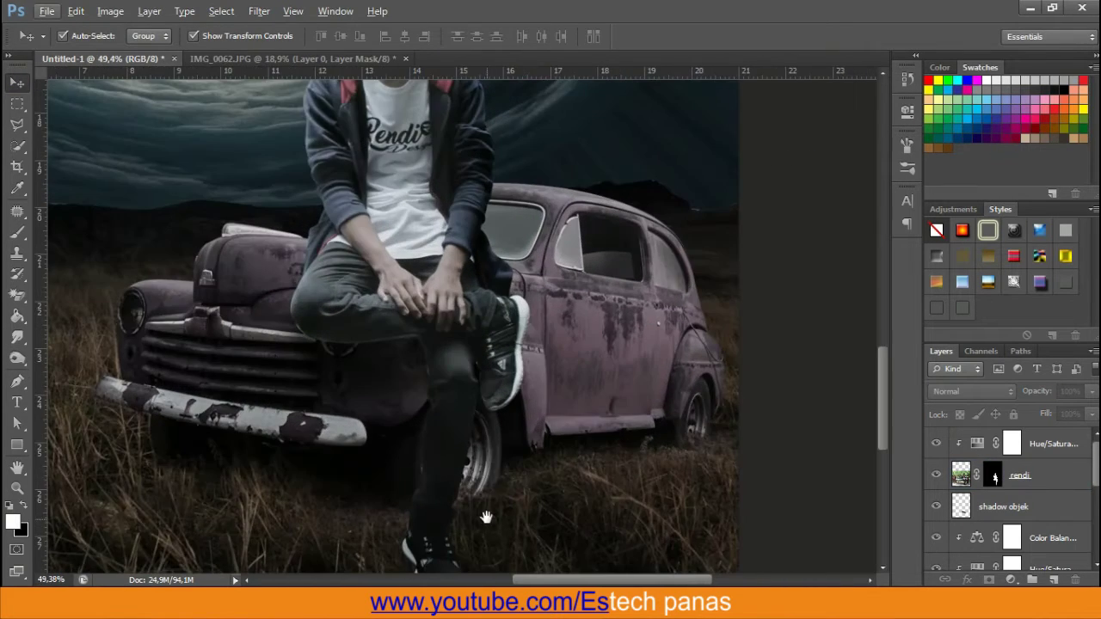
{"action": "mouse_move", "coordinate": [486, 517]}
{"action": "left_mouse_down"}
{"action": "mouse_move", "coordinate": [533, 315]}
{"action": "mouse_move", "coordinate": [589, 287]}
{"action": "left_mouse_up"}
{"action": "scroll", "coordinate": [1030, 533], "scroll_direction": "down", "scroll_amount": 3}
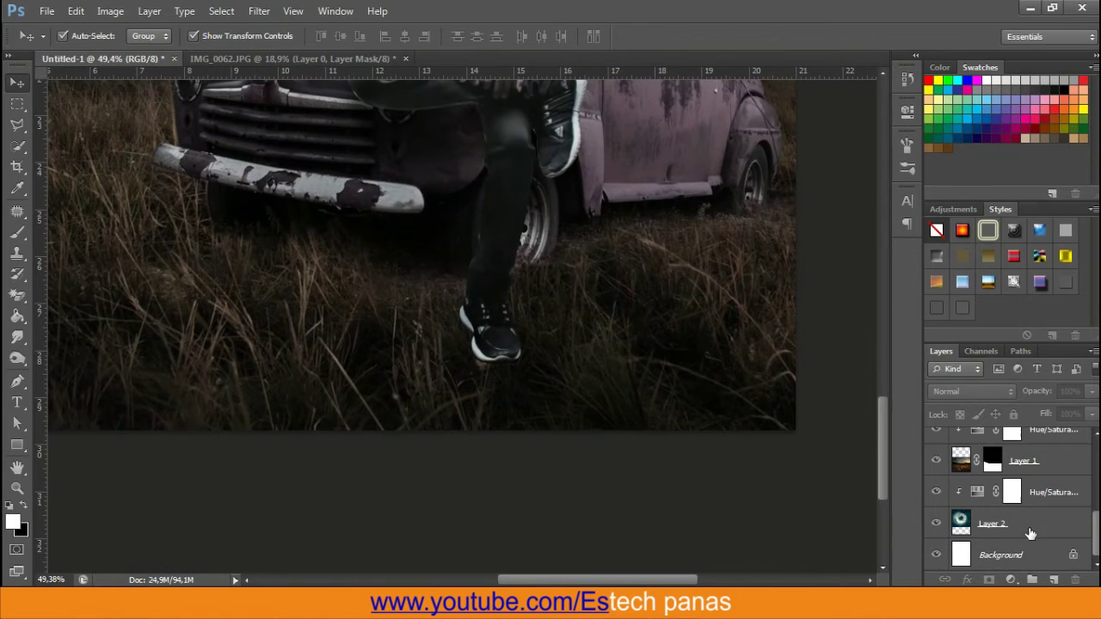
{"action": "left_click", "coordinate": [1023, 462]}
{"action": "left_click", "coordinate": [935, 460], "text": "alt"}
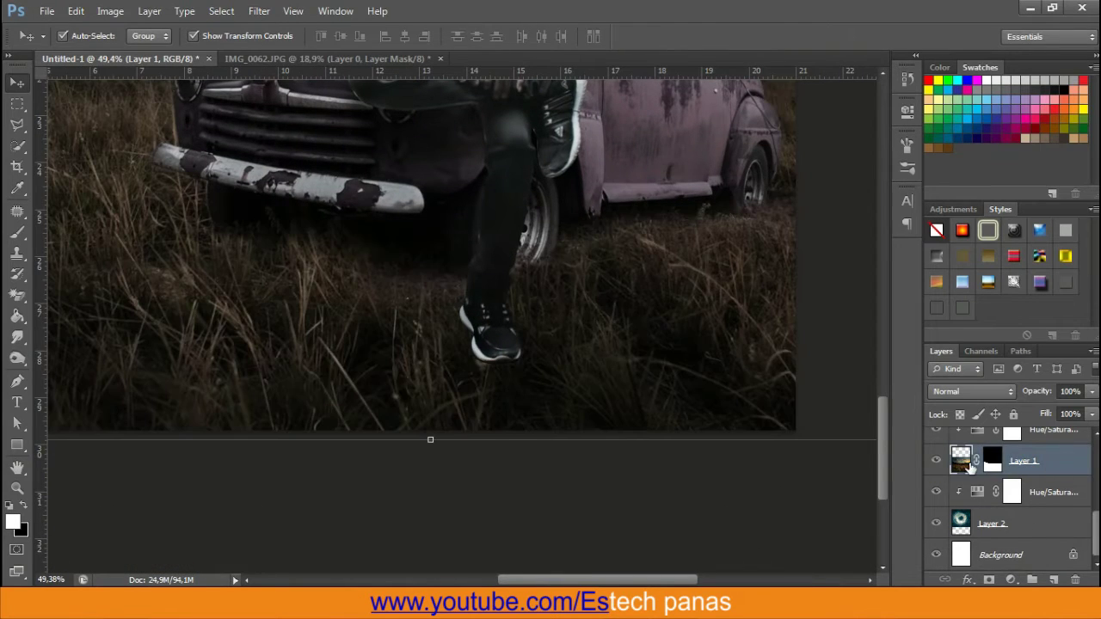
Find and choose the freehand Lasso tool for selecting grass around the shoe
{"action": "left_click", "coordinate": [19, 148]}
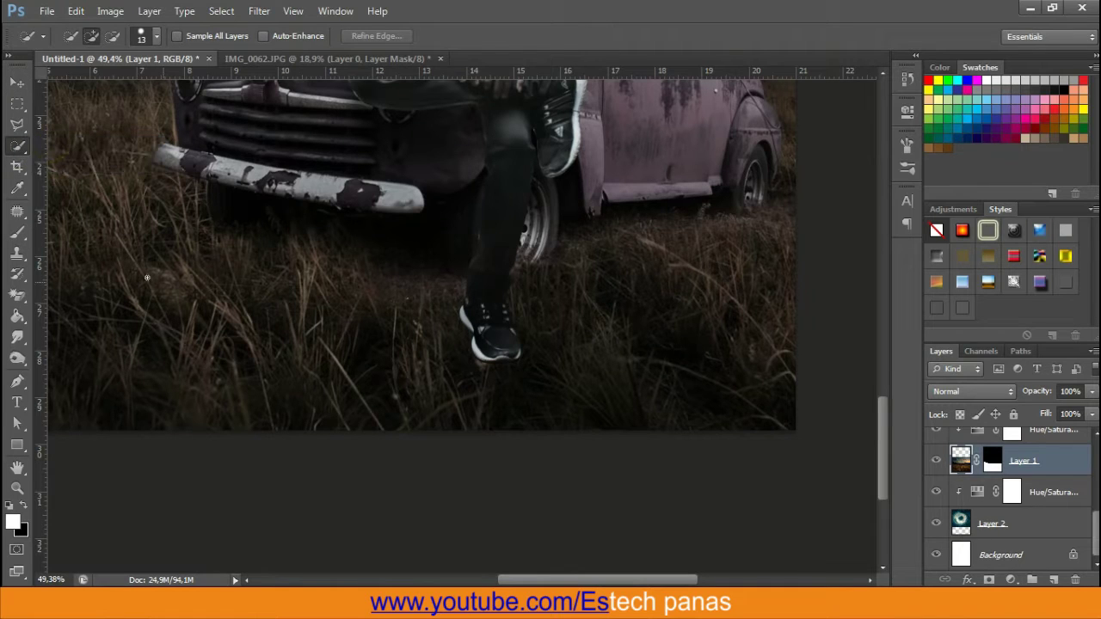
{"action": "left_click", "coordinate": [18, 273]}
{"action": "left_click", "coordinate": [19, 234]}
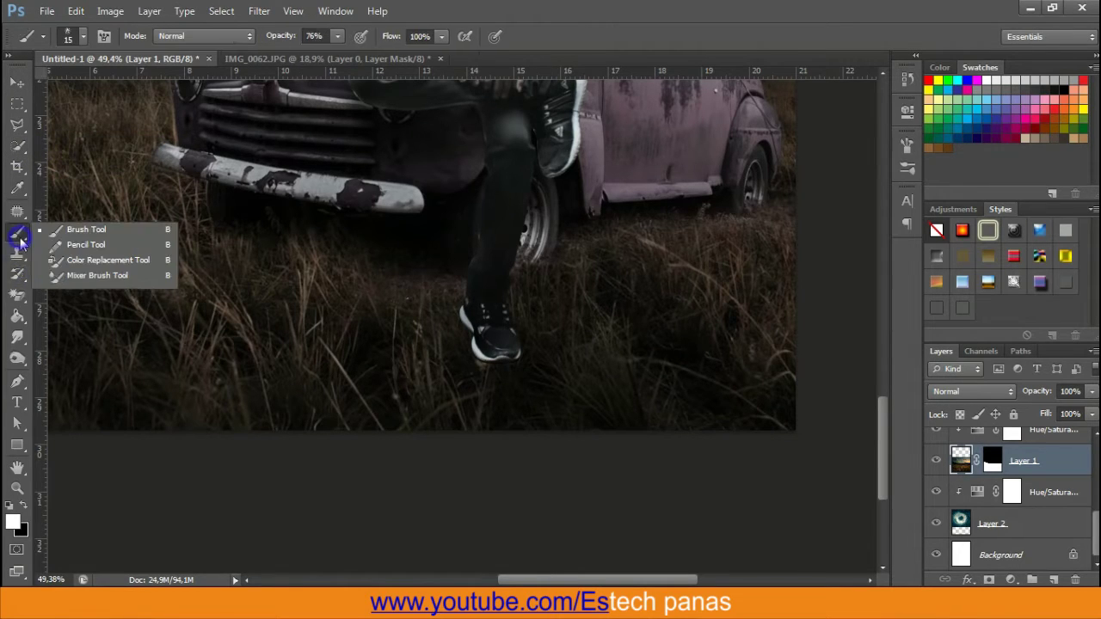
{"action": "left_click", "coordinate": [18, 252]}
{"action": "left_click", "coordinate": [17, 273]}
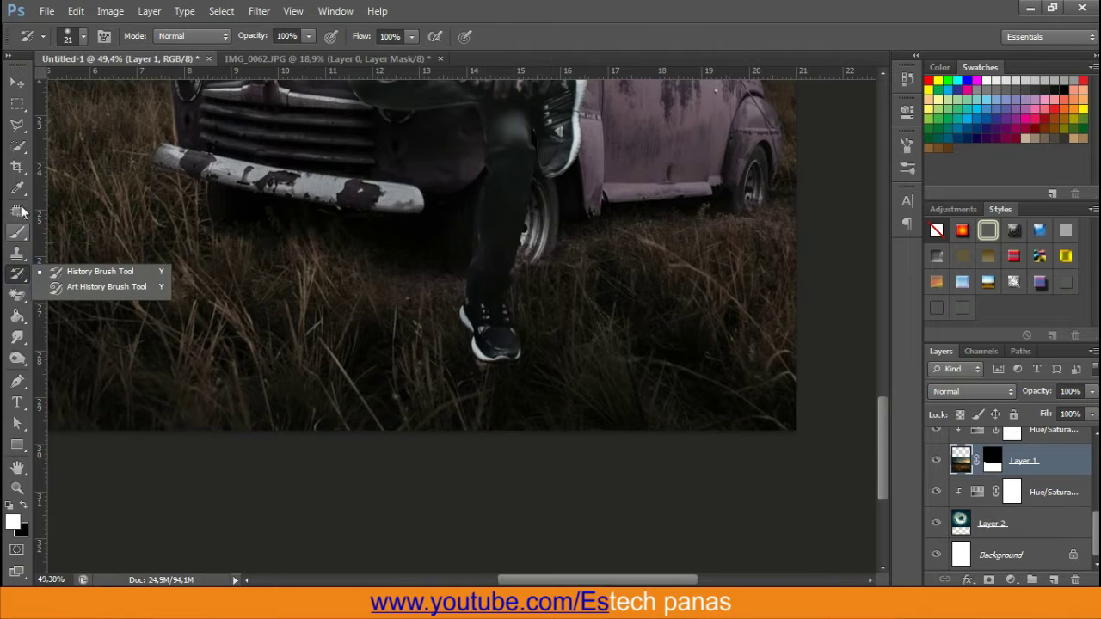
{"action": "left_click", "coordinate": [17, 167]}
{"action": "left_click", "coordinate": [17, 124]}
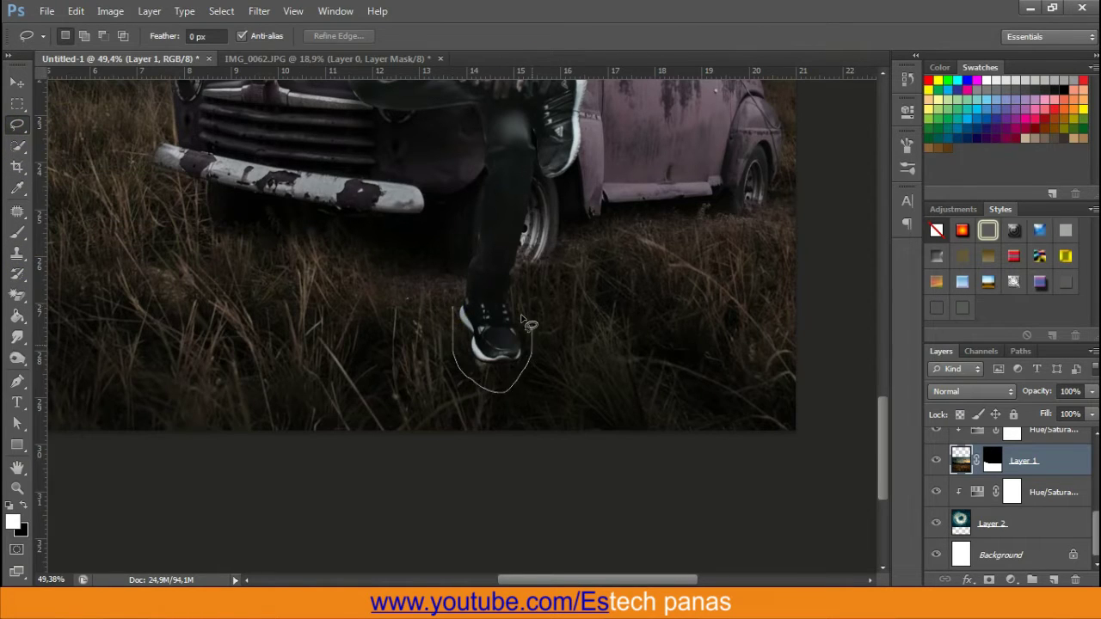
Copy the selected grass to a new Layer 4 and move it above rendi
{"action": "key", "text": "ctrl+j"}
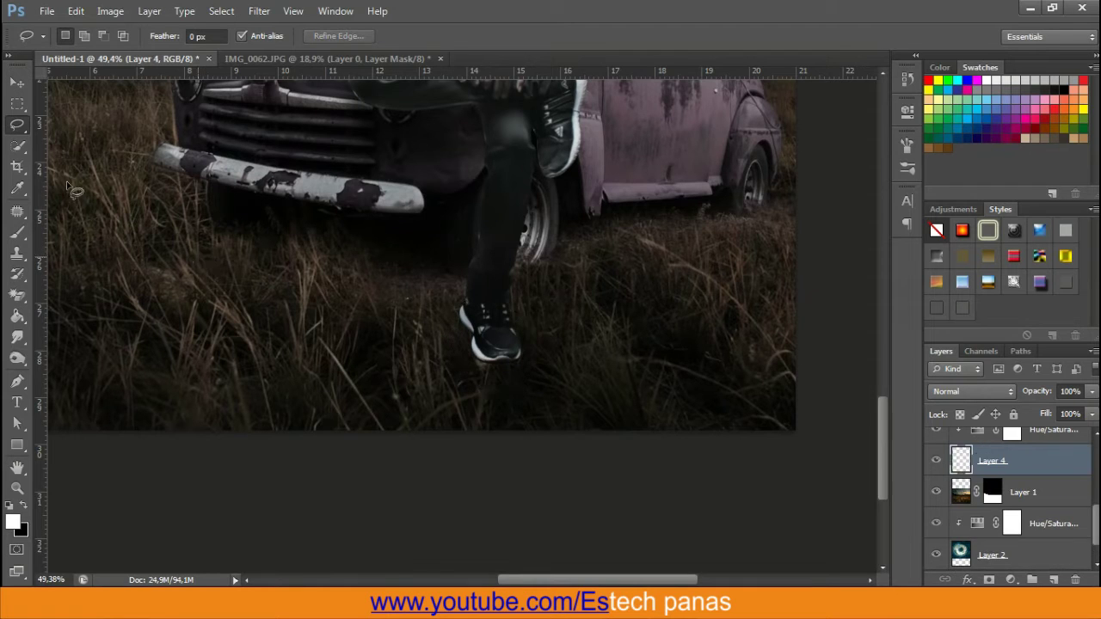
{"action": "left_click", "coordinate": [20, 86]}
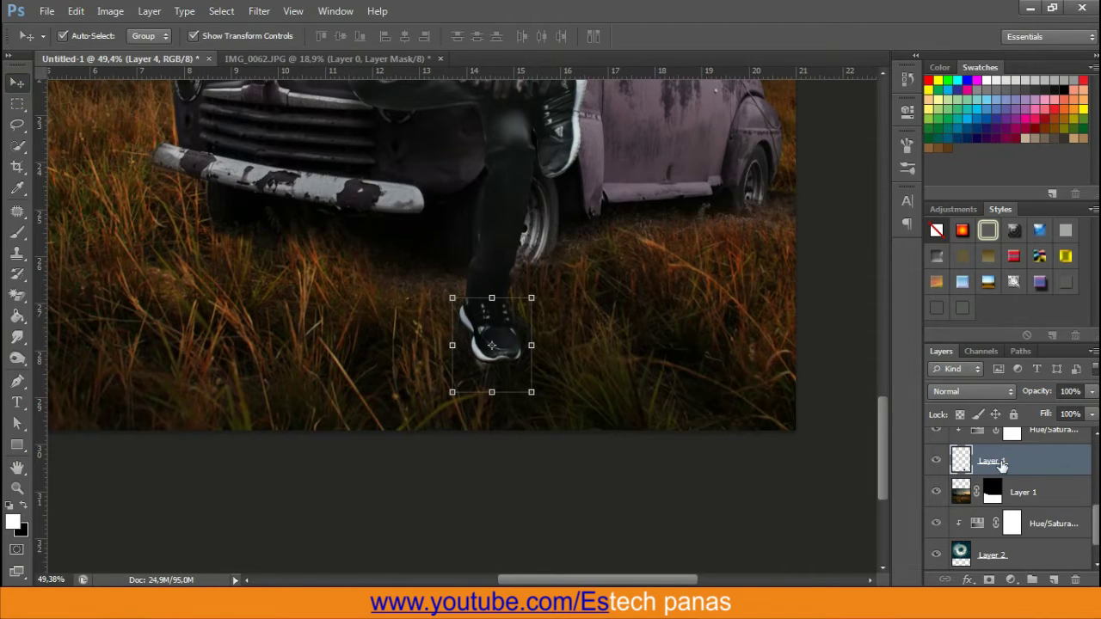
{"action": "left_click_drag", "start_coordinate": [1000, 465], "coordinate": [1015, 414]}
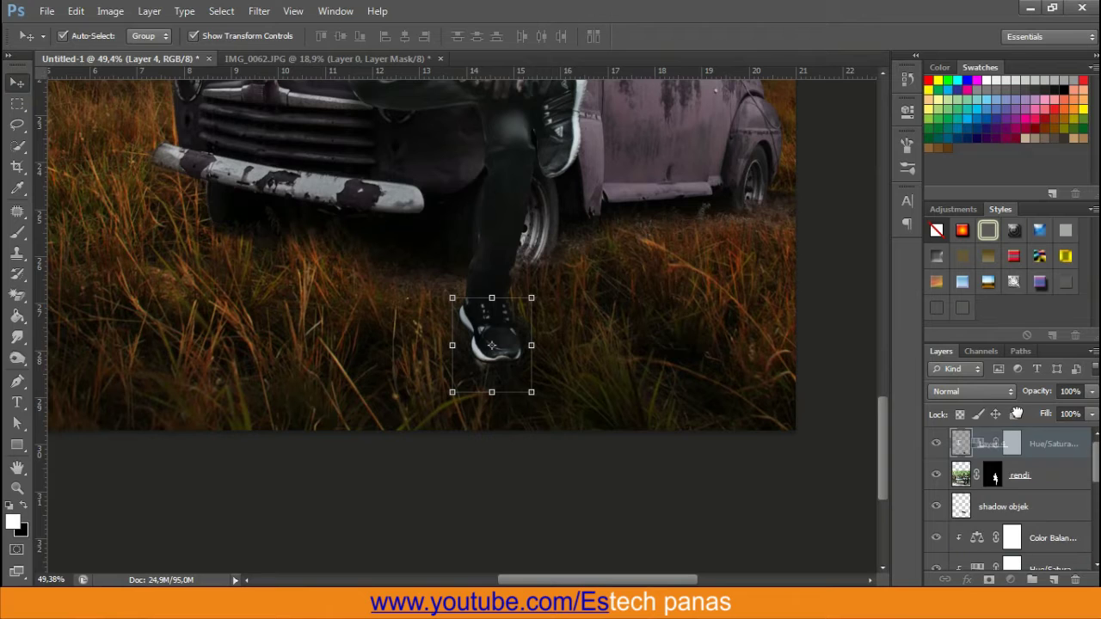
{"action": "left_click_drag", "start_coordinate": [1016, 414], "coordinate": [1000, 475]}
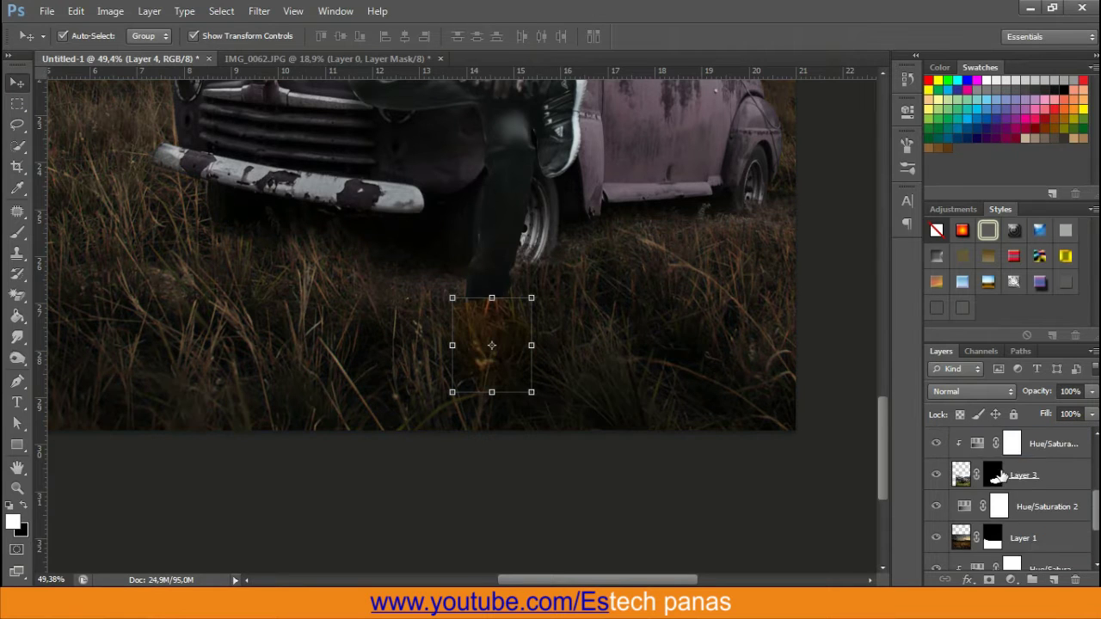
Clip Layer 4 to the layer below and reposition it in the stack
{"action": "right_click", "coordinate": [1040, 478]}
{"action": "left_click", "coordinate": [1047, 486]}
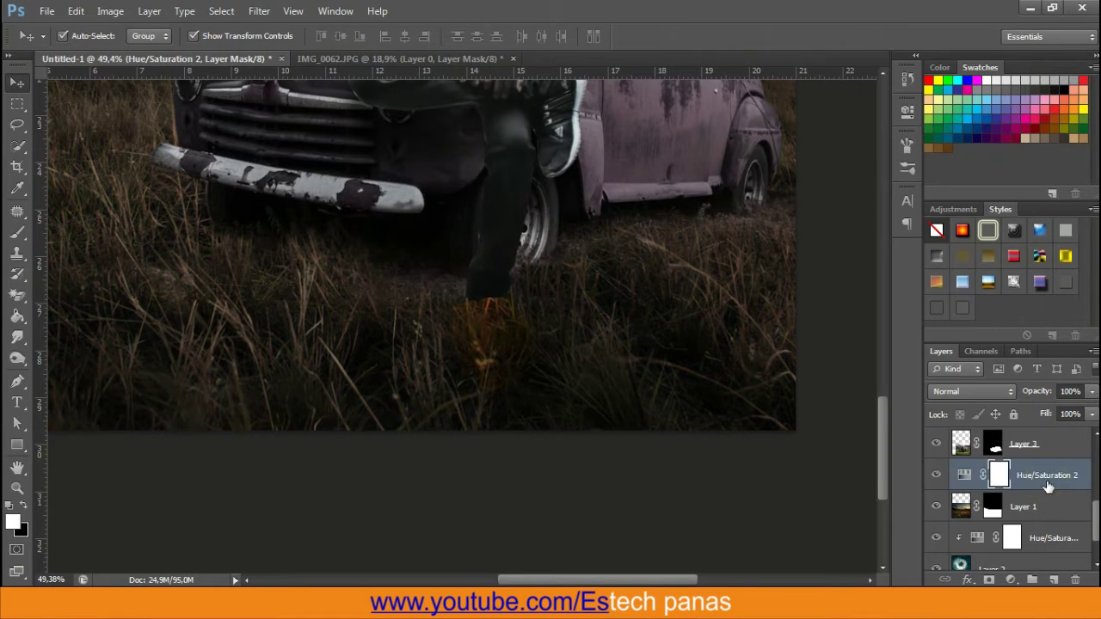
{"action": "right_click", "coordinate": [1048, 487]}
{"action": "left_click", "coordinate": [1069, 484]}
{"action": "right_click", "coordinate": [1056, 478]}
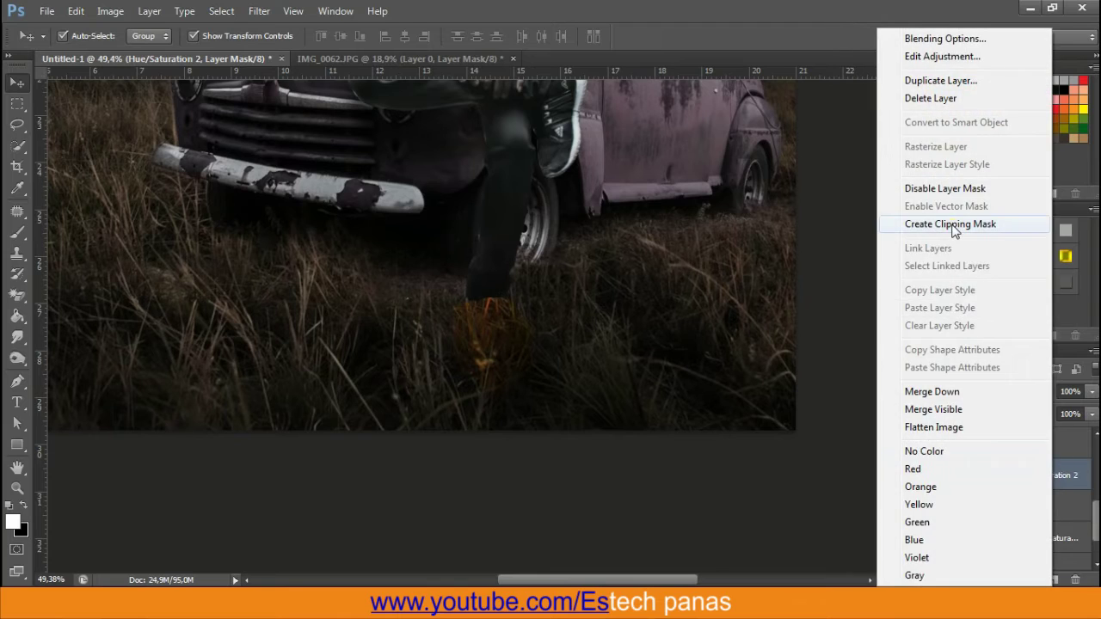
{"action": "left_click", "coordinate": [925, 220]}
{"action": "scroll", "coordinate": [1006, 465], "scroll_direction": "up", "scroll_amount": 2}
{"action": "scroll", "coordinate": [1006, 451], "scroll_direction": "up", "scroll_amount": 1}
{"action": "left_click_drag", "start_coordinate": [1006, 447], "coordinate": [1036, 493]}
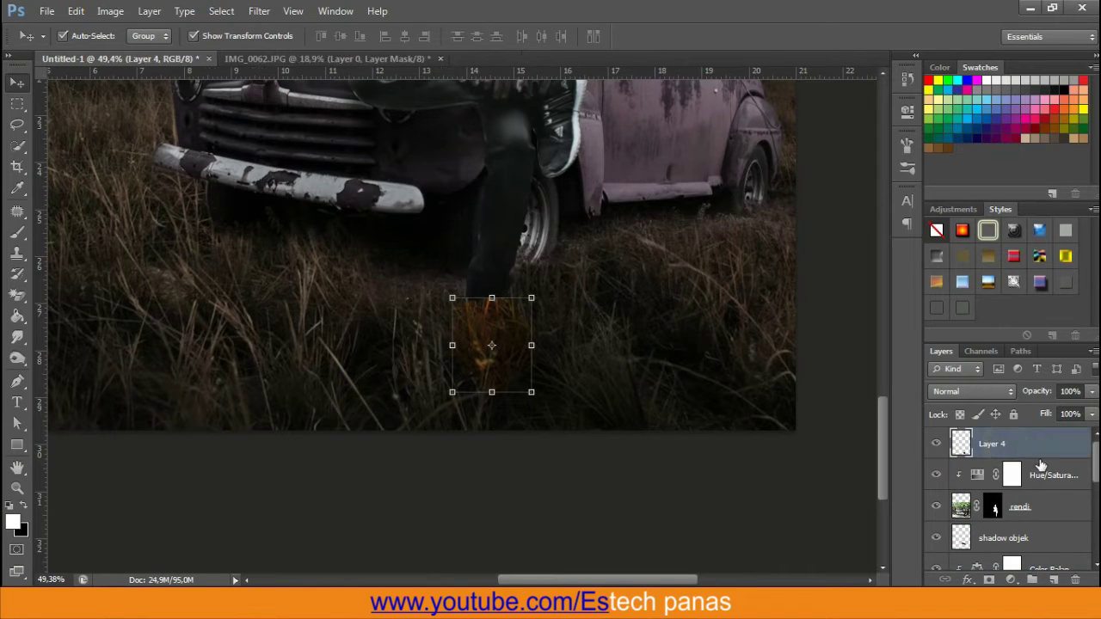
Free-transform the grass patch slightly down and left over the shoe and commit
{"action": "left_click", "coordinate": [530, 300]}
{"action": "left_click_drag", "start_coordinate": [497, 314], "coordinate": [488, 333]}
{"action": "left_click", "coordinate": [812, 36]}
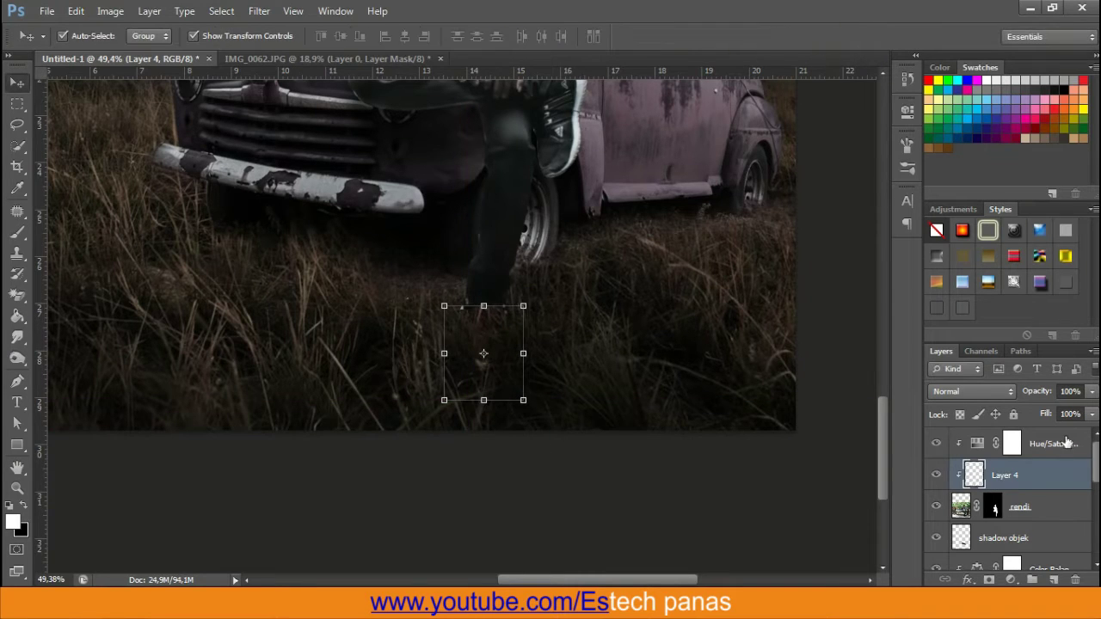
{"action": "left_click_drag", "start_coordinate": [1006, 474], "coordinate": [1045, 438]}
{"action": "right_click", "coordinate": [1017, 465]}
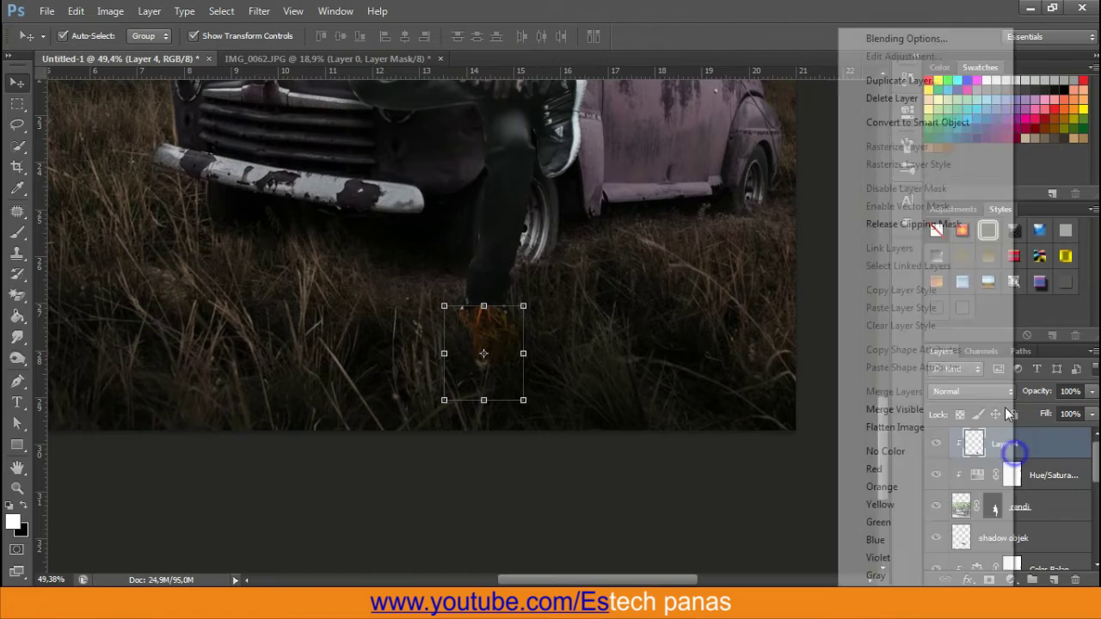
{"action": "left_click", "coordinate": [871, 226]}
Add a clipped Hue/Saturation with Saturation -38 and give Layer 4 a white mask
{"action": "left_click", "coordinate": [1010, 580]}
{"action": "left_click", "coordinate": [998, 379]}
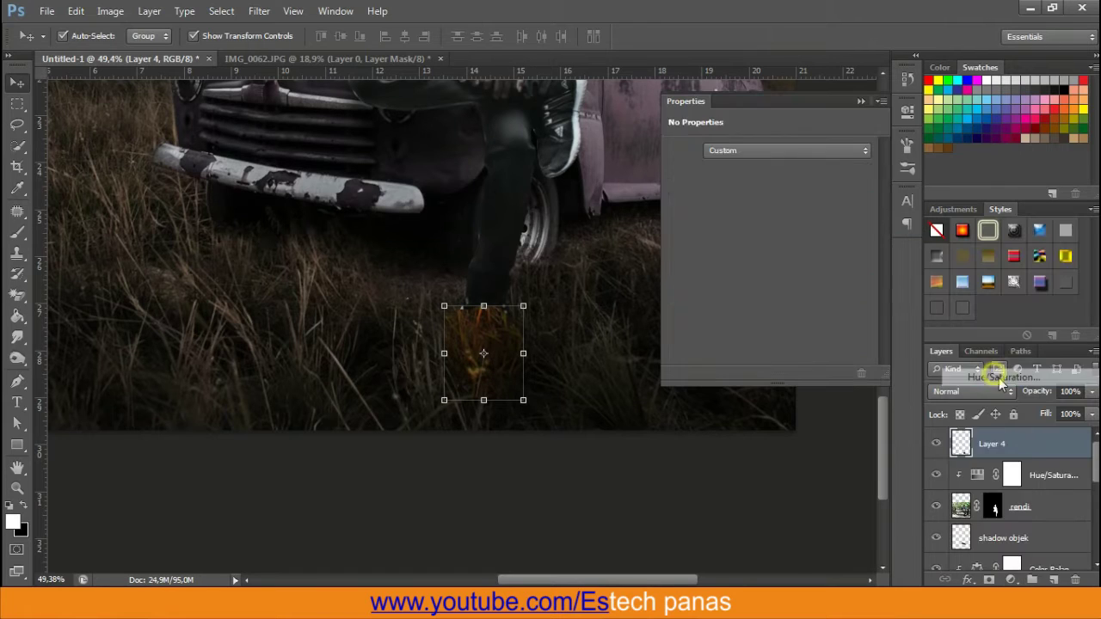
{"action": "left_click", "coordinate": [765, 373]}
{"action": "left_click_drag", "start_coordinate": [769, 243], "coordinate": [713, 246]}
{"action": "left_click", "coordinate": [859, 101]}
{"action": "left_click", "coordinate": [1000, 478]}
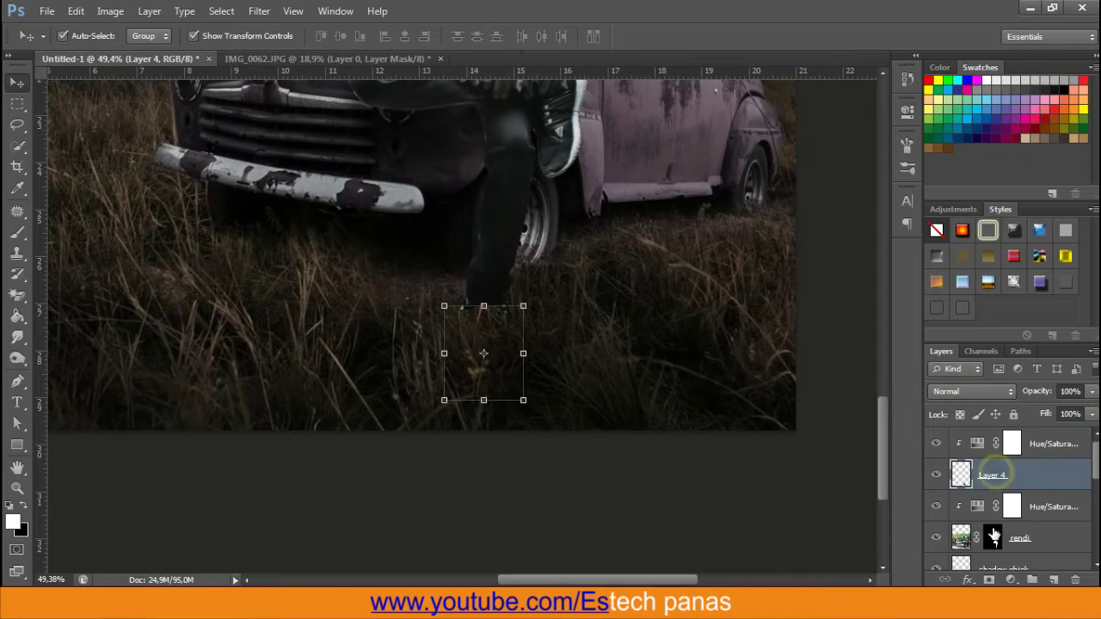
{"action": "left_click", "coordinate": [993, 580]}
Set up a black 90 px brush and lower Layer 4's opacity to 75%
{"action": "left_click", "coordinate": [17, 230]}
{"action": "scroll", "coordinate": [472, 314], "scroll_direction": "up", "scroll_amount": 2}
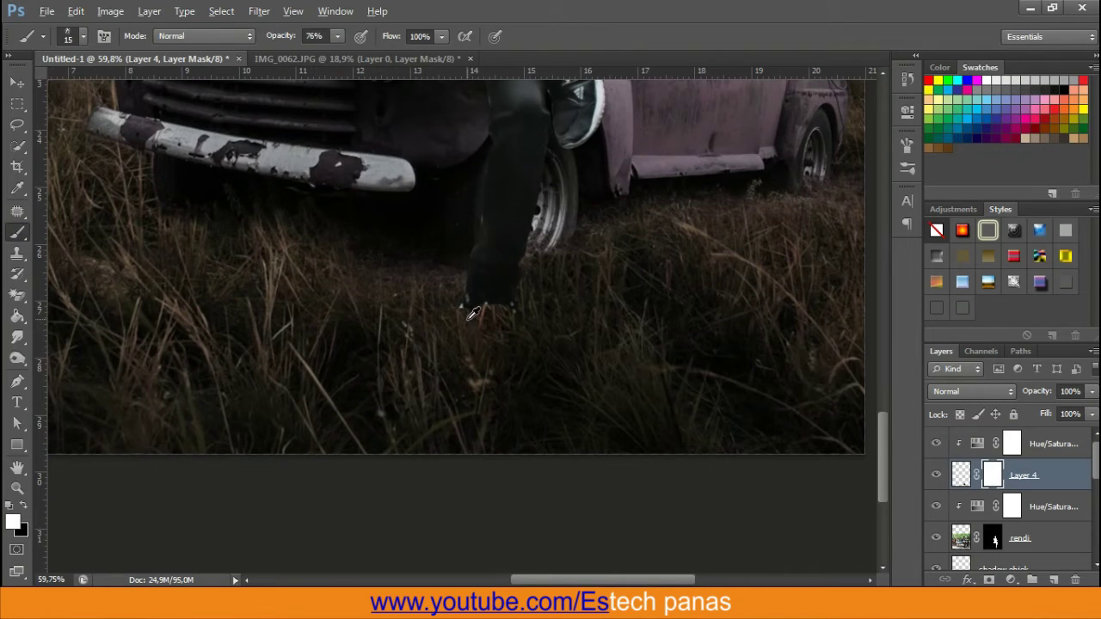
{"action": "left_click", "coordinate": [23, 503]}
{"action": "key", "text": "bracketright"}
{"action": "key", "text": "bracketright"}
{"action": "key", "text": "bracketright"}
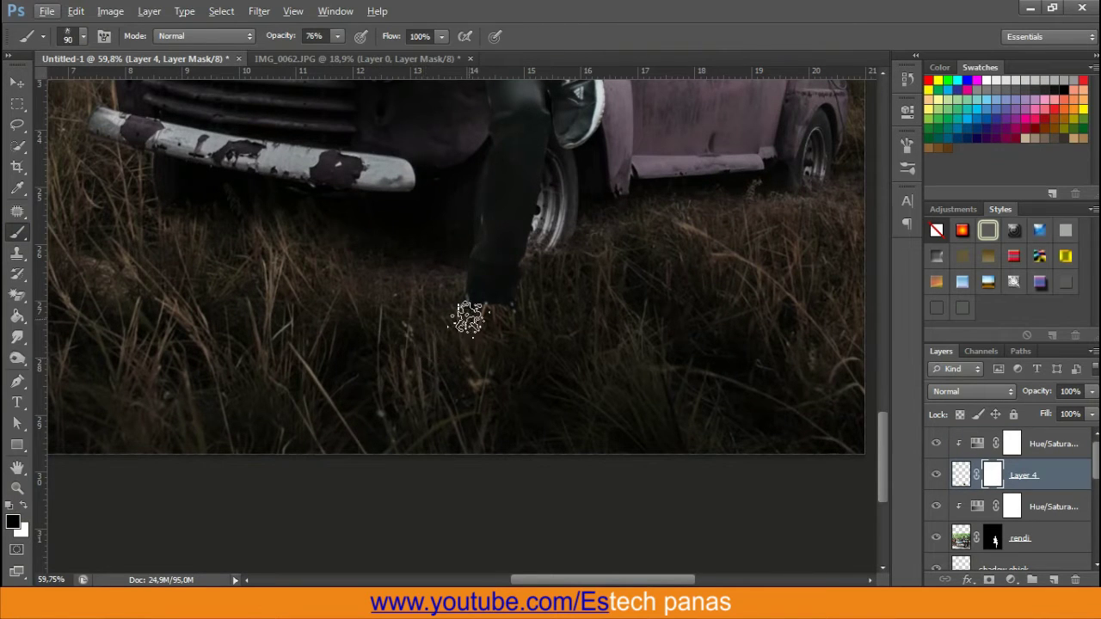
{"action": "right_click", "coordinate": [522, 320]}
{"action": "key", "text": "Return"}
{"action": "scroll", "coordinate": [528, 325], "scroll_direction": "up", "scroll_amount": 1}
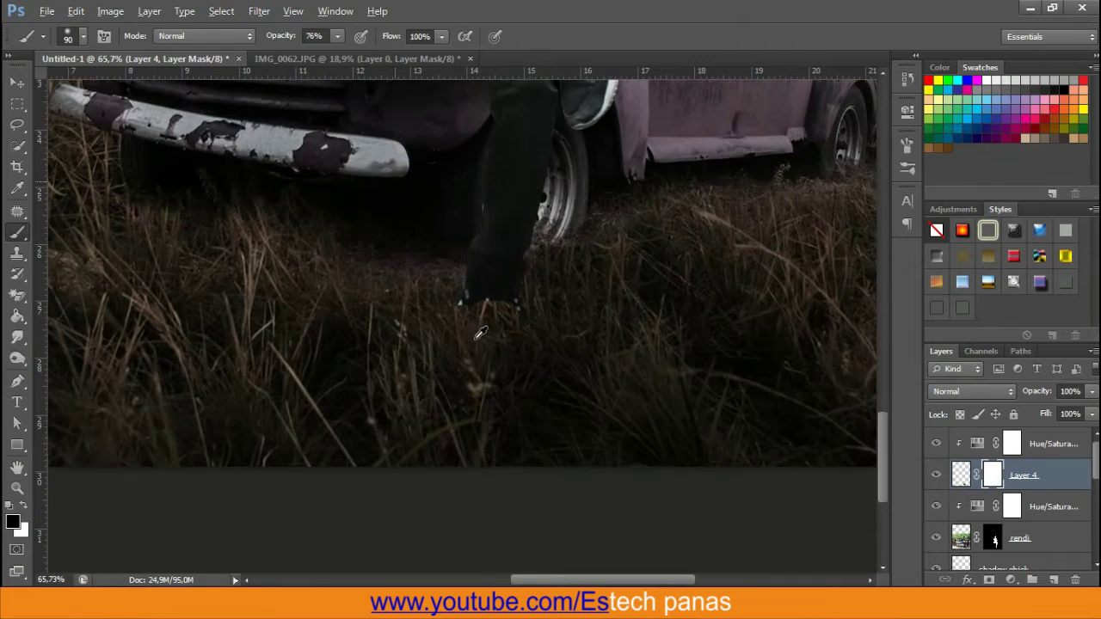
{"action": "left_click_drag", "start_coordinate": [1035, 391], "coordinate": [1014, 391]}
Paint Layer 4's mask to reveal the shoe and toe through the grass
{"action": "scroll", "coordinate": [516, 342], "scroll_direction": "up", "scroll_amount": 1}
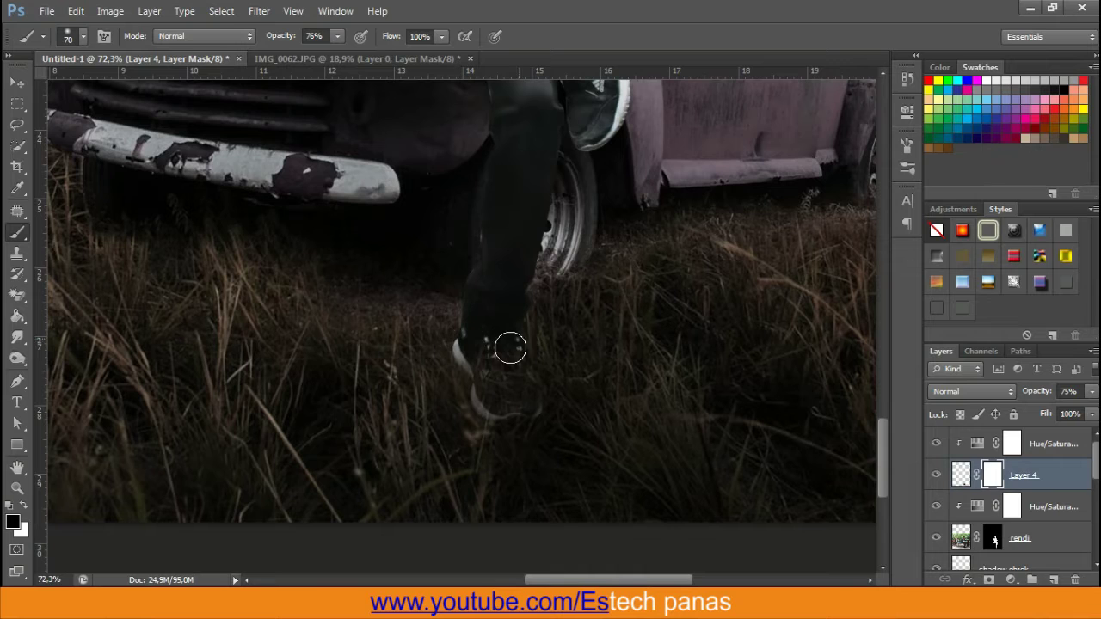
{"action": "left_click_drag", "start_coordinate": [509, 403], "coordinate": [516, 369]}
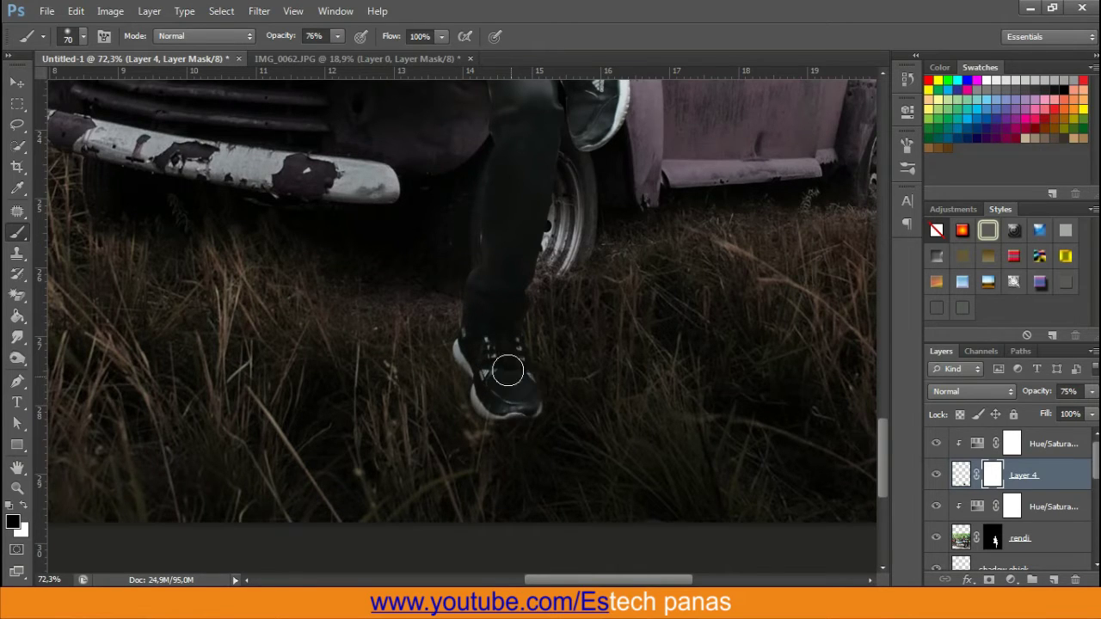
{"action": "left_click_drag", "start_coordinate": [525, 406], "coordinate": [502, 403]}
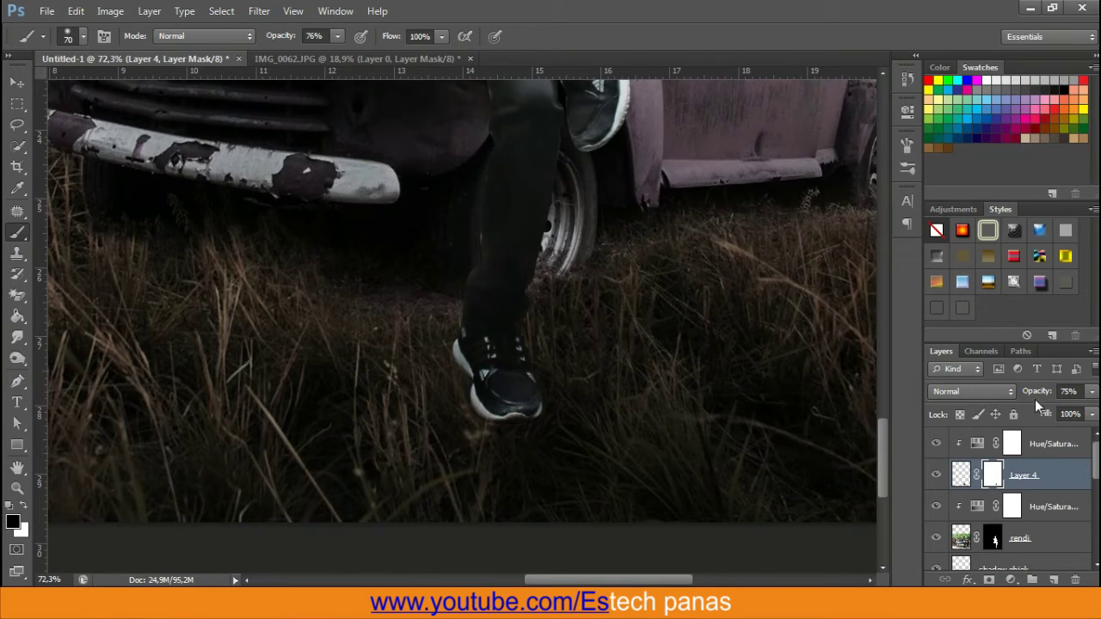
{"action": "right_click", "coordinate": [544, 273]}
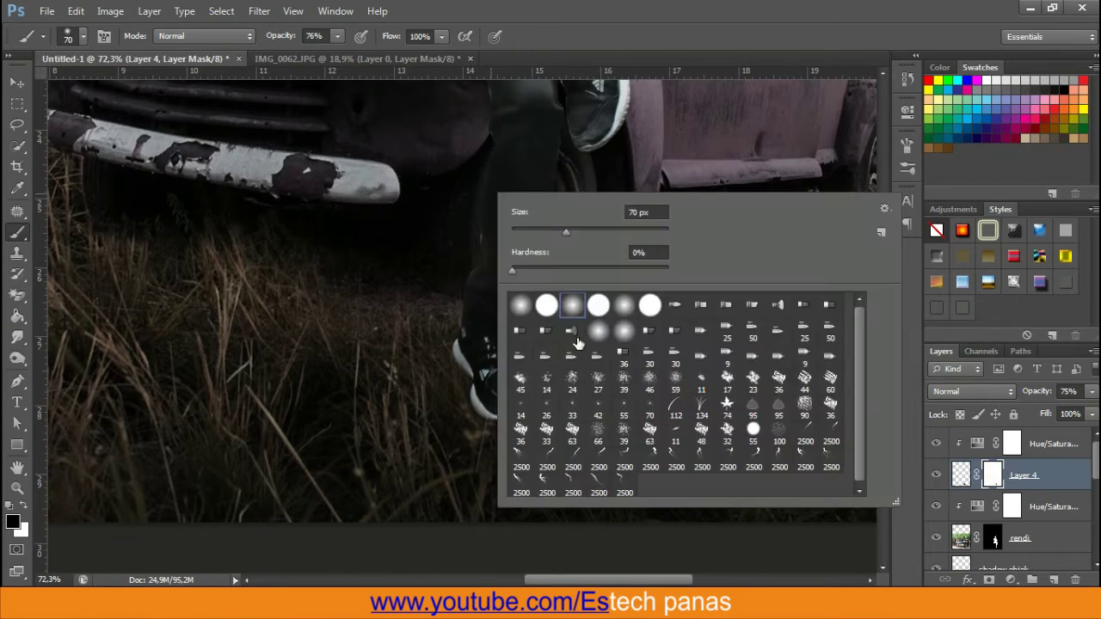
{"action": "double_click", "coordinate": [570, 373]}
{"action": "scroll", "coordinate": [514, 440], "scroll_direction": "up", "scroll_amount": 1}
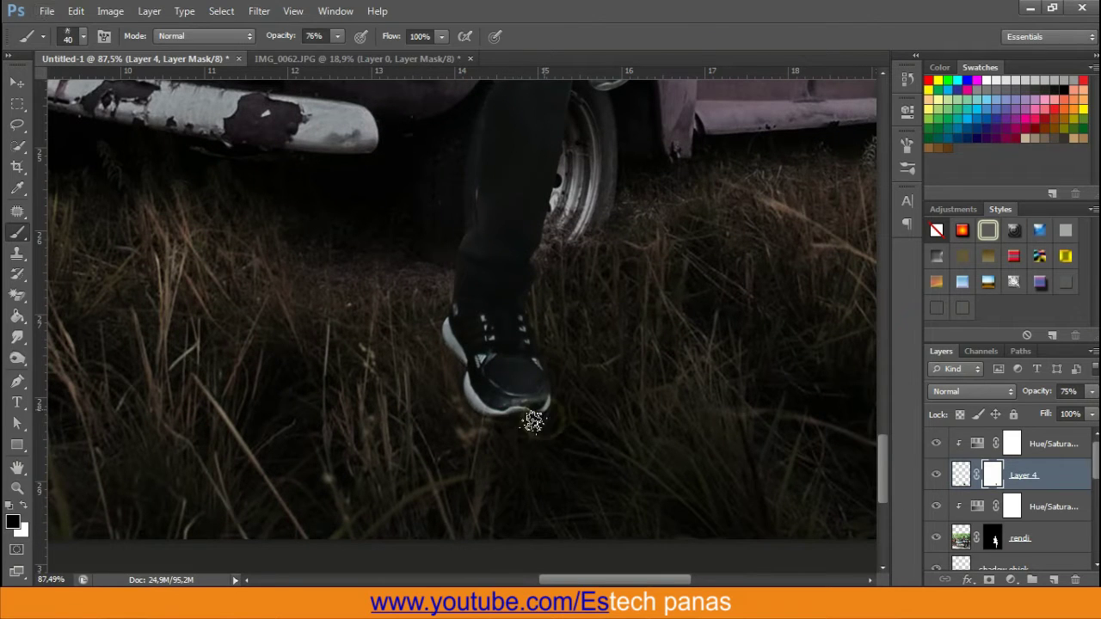
Paint the mask around the sole at 100% brush opacity, covering light patches and toe highlight
{"action": "left_click", "coordinate": [23, 507]}
{"action": "mouse_move", "coordinate": [538, 418]}
{"action": "left_mouse_down"}
{"action": "mouse_move", "coordinate": [503, 433]}
{"action": "mouse_move", "coordinate": [472, 421]}
{"action": "left_mouse_up"}
{"action": "left_click", "coordinate": [496, 416]}
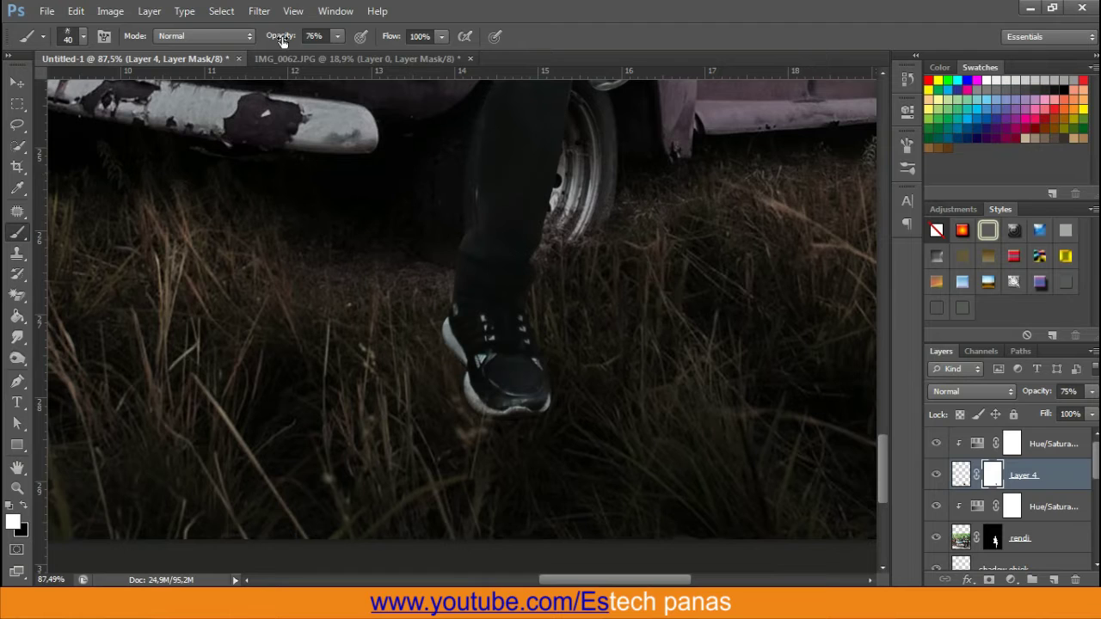
{"action": "left_click_drag", "start_coordinate": [283, 41], "coordinate": [384, 39]}
{"action": "left_click_drag", "start_coordinate": [497, 376], "coordinate": [491, 430]}
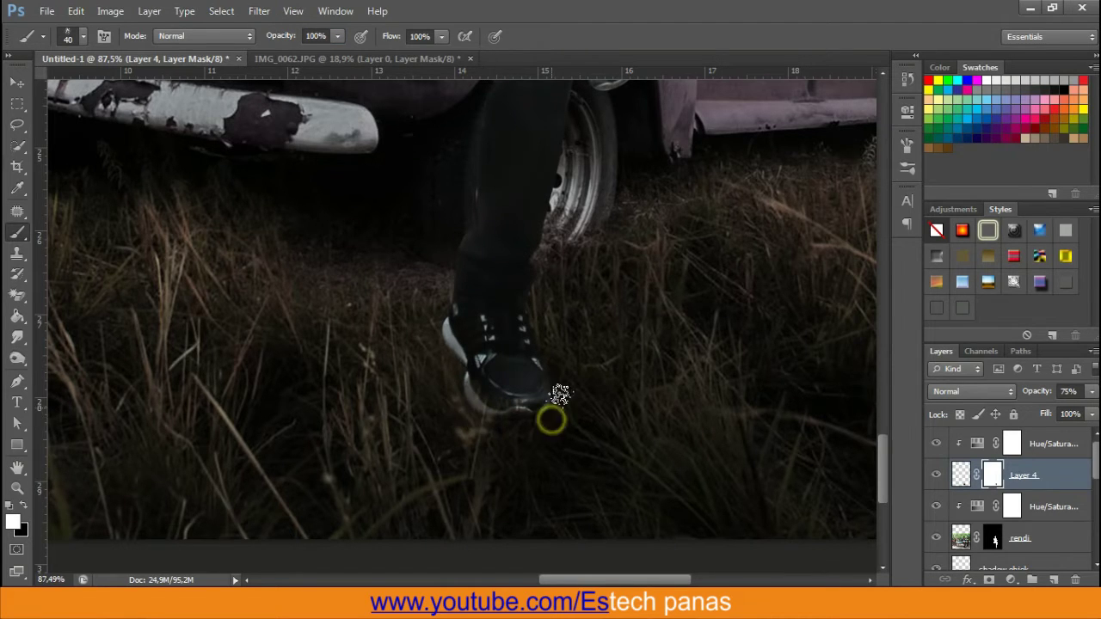
{"action": "left_click_drag", "start_coordinate": [437, 325], "coordinate": [485, 347]}
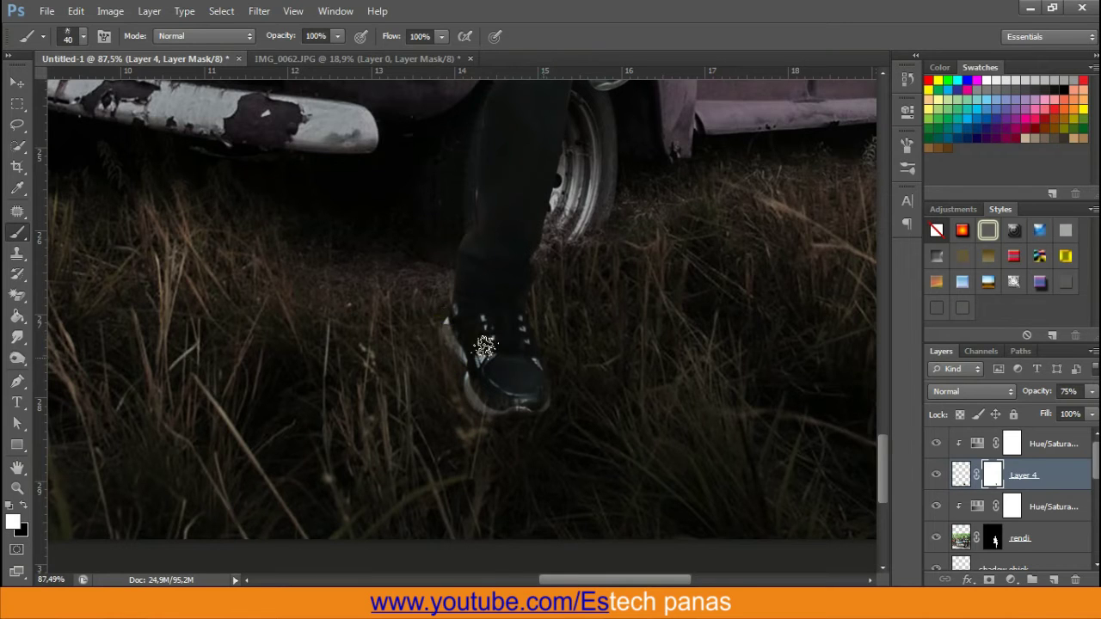
Nudge the grass layer up two steps with the Move tool and select the rendi layer
{"action": "left_click", "coordinate": [17, 81]}
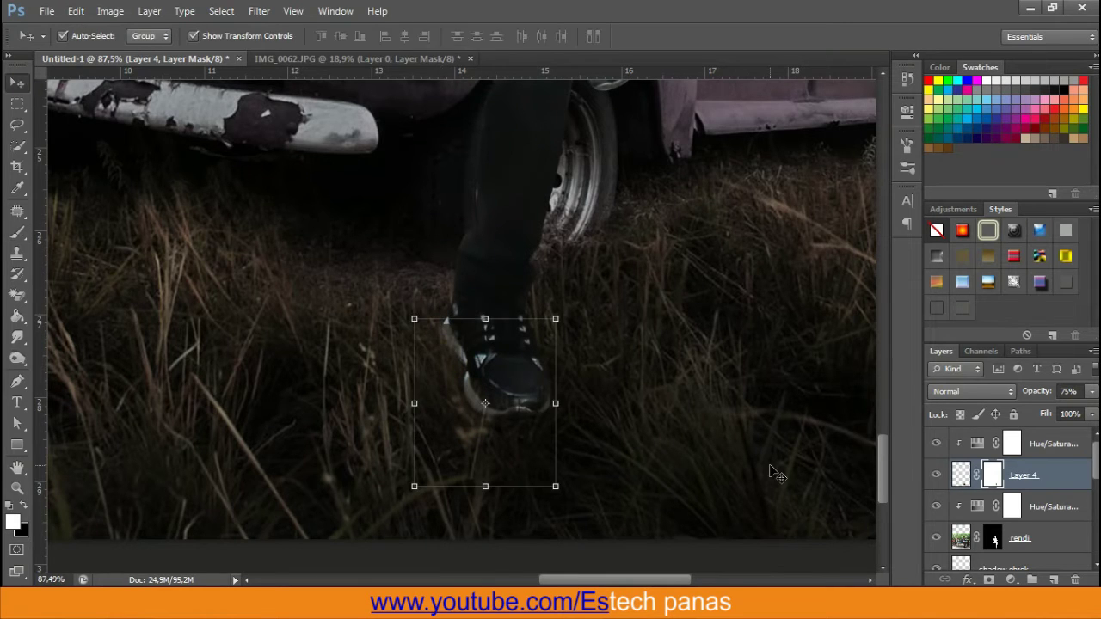
{"action": "key", "text": "Up"}
{"action": "key", "text": "Up"}
{"action": "key", "text": "Up"}
{"action": "key", "text": "Up"}
{"action": "key", "text": "Up"}
{"action": "key", "text": "Up"}
{"action": "key", "text": "Up"}
{"action": "key", "text": "Up"}
{"action": "key", "text": "Up"}
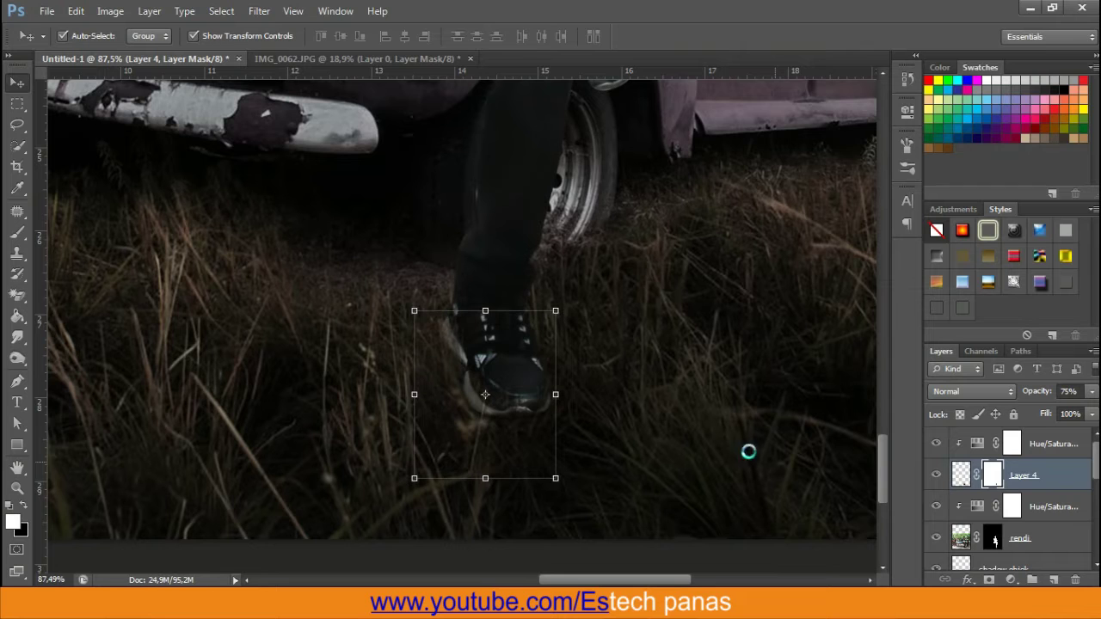
{"action": "key", "text": "Up"}
{"action": "key", "text": "Up"}
{"action": "scroll", "coordinate": [590, 350], "scroll_direction": "down", "scroll_amount": 1}
{"action": "scroll", "coordinate": [584, 387], "scroll_direction": "down", "scroll_amount": 3}
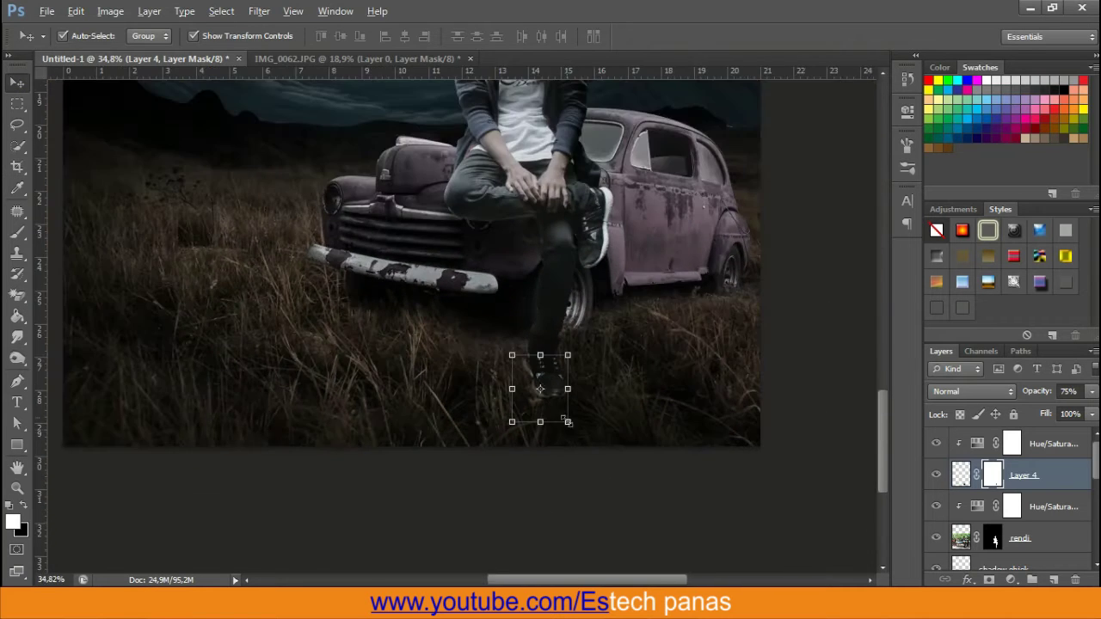
{"action": "scroll", "coordinate": [570, 442], "scroll_direction": "down", "scroll_amount": 1}
{"action": "scroll", "coordinate": [743, 378], "scroll_direction": "down", "scroll_amount": 1}
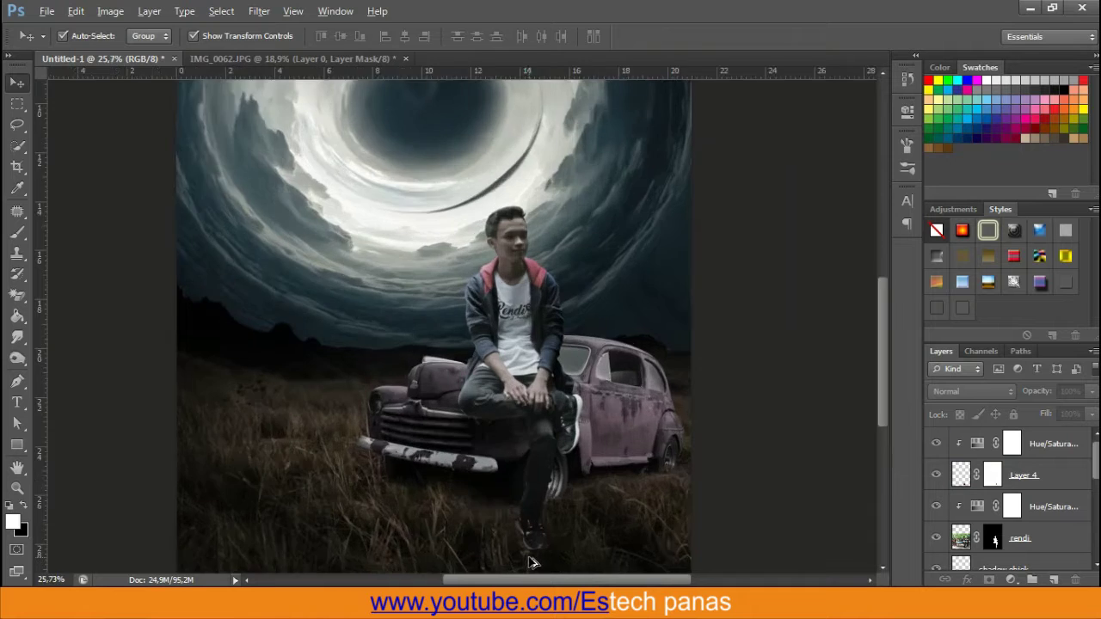
{"action": "scroll", "coordinate": [531, 561], "scroll_direction": "up", "scroll_amount": 3}
{"action": "scroll", "coordinate": [542, 515], "scroll_direction": "up", "scroll_amount": 2}
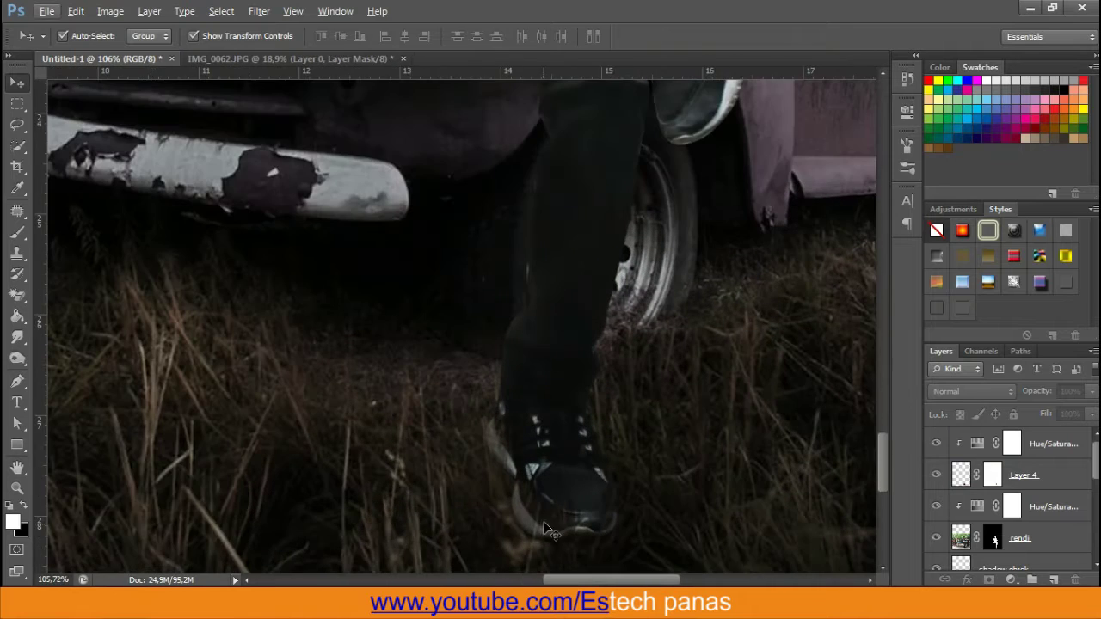
{"action": "scroll", "coordinate": [553, 401], "scroll_direction": "up", "scroll_amount": 1}
{"action": "left_click", "coordinate": [1012, 474]}
Above shadow objek, add Layer 5 with a soft light stroke along the shoe's left edge
{"action": "scroll", "coordinate": [1012, 490], "scroll_direction": "down", "scroll_amount": 2}
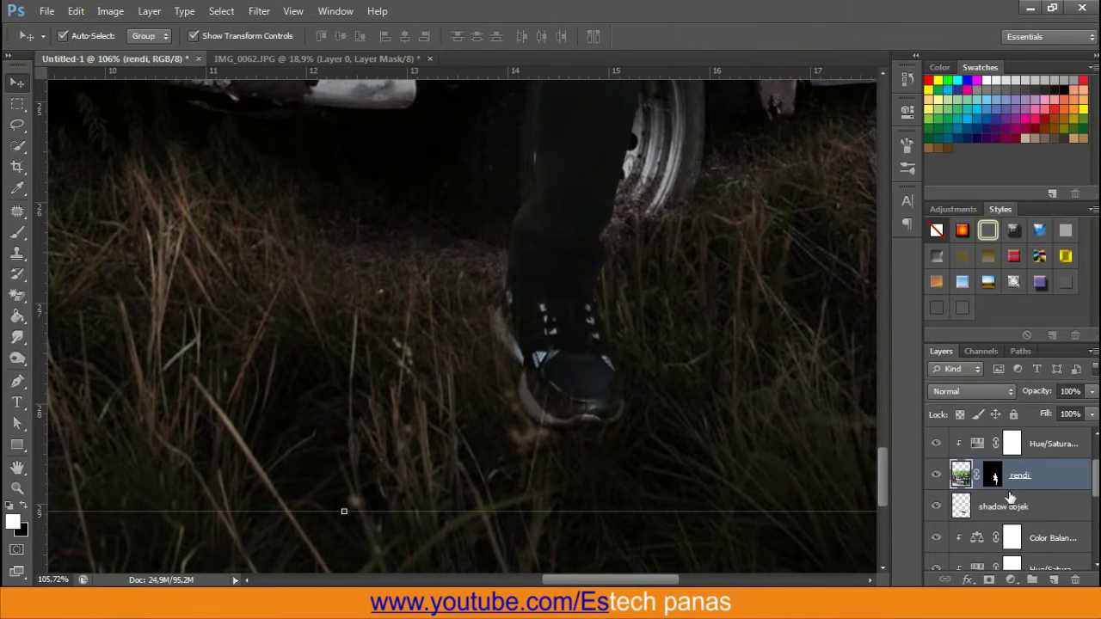
{"action": "left_click", "coordinate": [1011, 509]}
{"action": "left_click", "coordinate": [19, 234]}
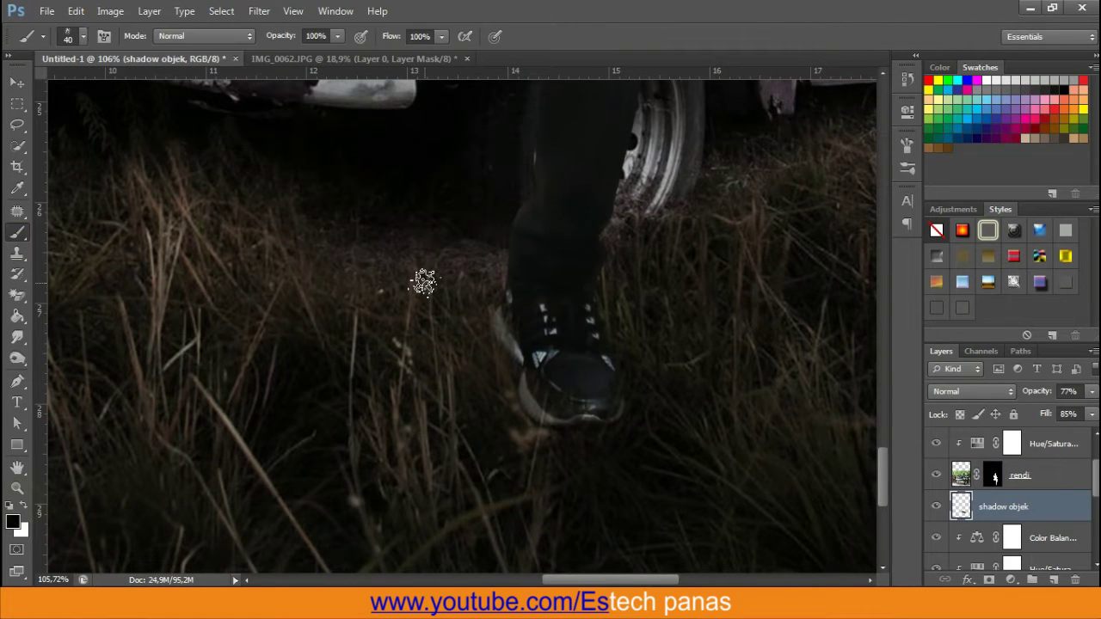
{"action": "right_click", "coordinate": [483, 333]}
{"action": "left_click", "coordinate": [505, 384]}
{"action": "key", "text": "Return"}
{"action": "left_click", "coordinate": [1052, 579]}
{"action": "left_click_drag", "start_coordinate": [502, 324], "coordinate": [528, 379]}
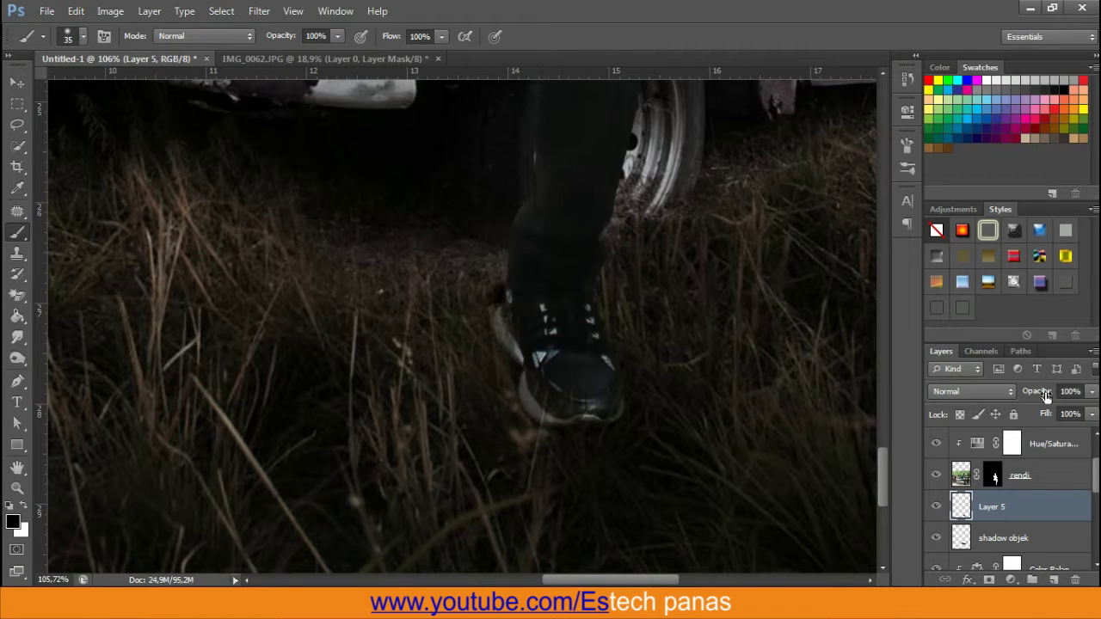
{"action": "left_click_drag", "start_coordinate": [1045, 395], "coordinate": [1030, 394]}
Zoom in on the shoe and refine Layer 4's mask with a white 20 px brush
{"action": "scroll", "coordinate": [1032, 462], "scroll_direction": "up", "scroll_amount": 2}
{"action": "left_click", "coordinate": [992, 474]}
{"action": "key", "text": "x"}
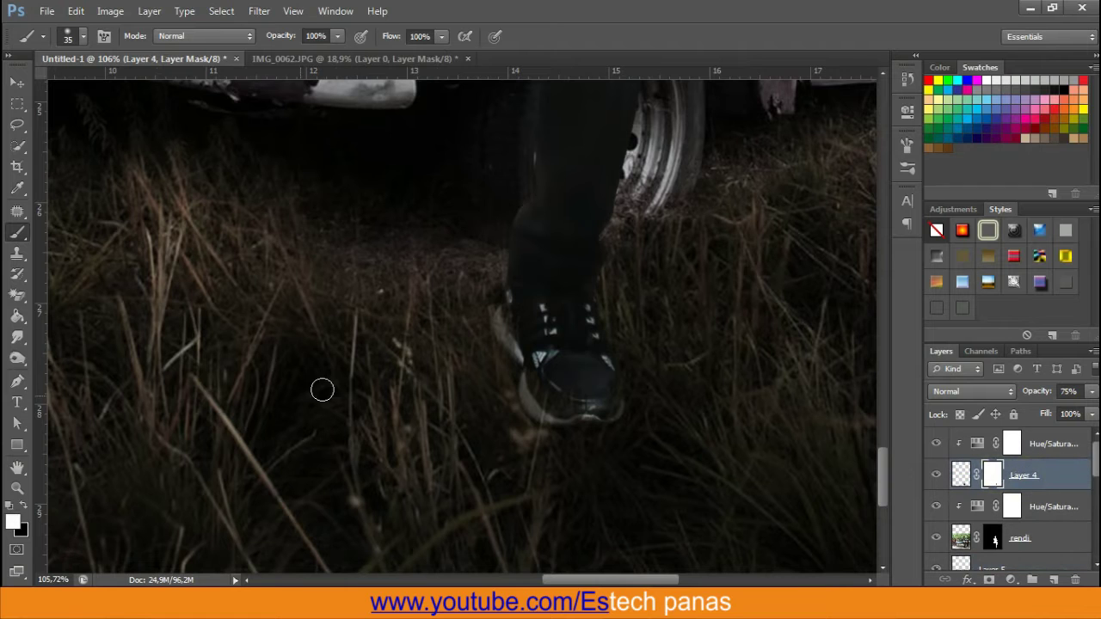
{"action": "right_click", "coordinate": [434, 301]}
{"action": "left_click", "coordinate": [689, 5]}
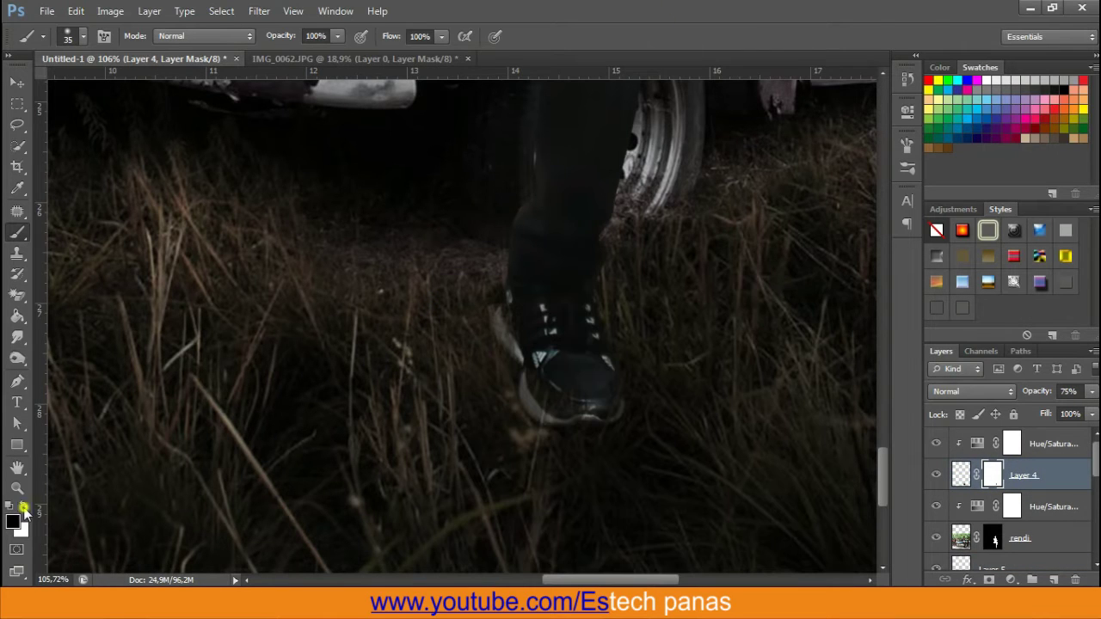
{"action": "left_click", "coordinate": [475, 305], "text": "ctrl"}
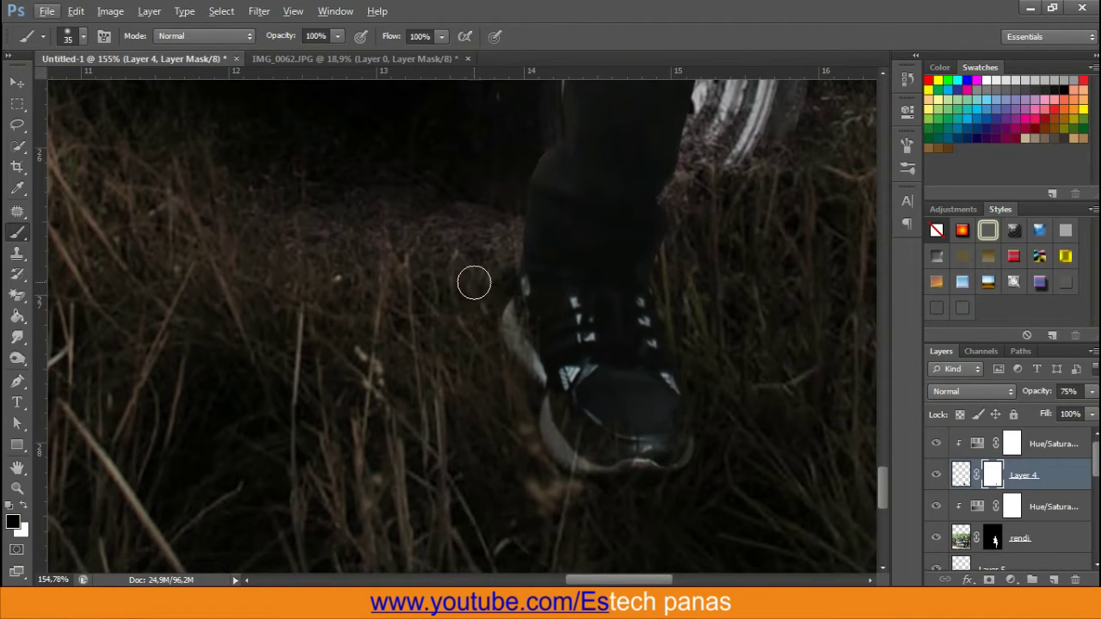
{"action": "left_click", "coordinate": [464, 298], "text": "ctrl"}
{"action": "key", "text": "bracketleft"}
{"action": "key", "text": "bracketleft"}
{"action": "key", "text": "bracketleft"}
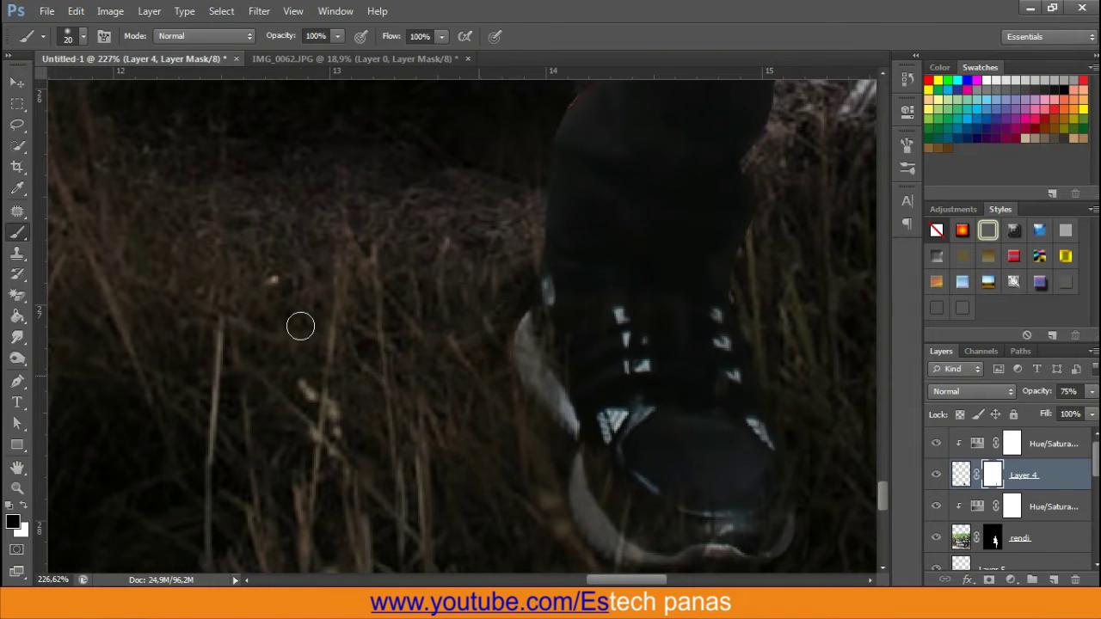
{"action": "scroll", "coordinate": [297, 321], "scroll_direction": "down", "scroll_amount": 3}
{"action": "scroll", "coordinate": [297, 322], "scroll_direction": "down", "scroll_amount": 2}
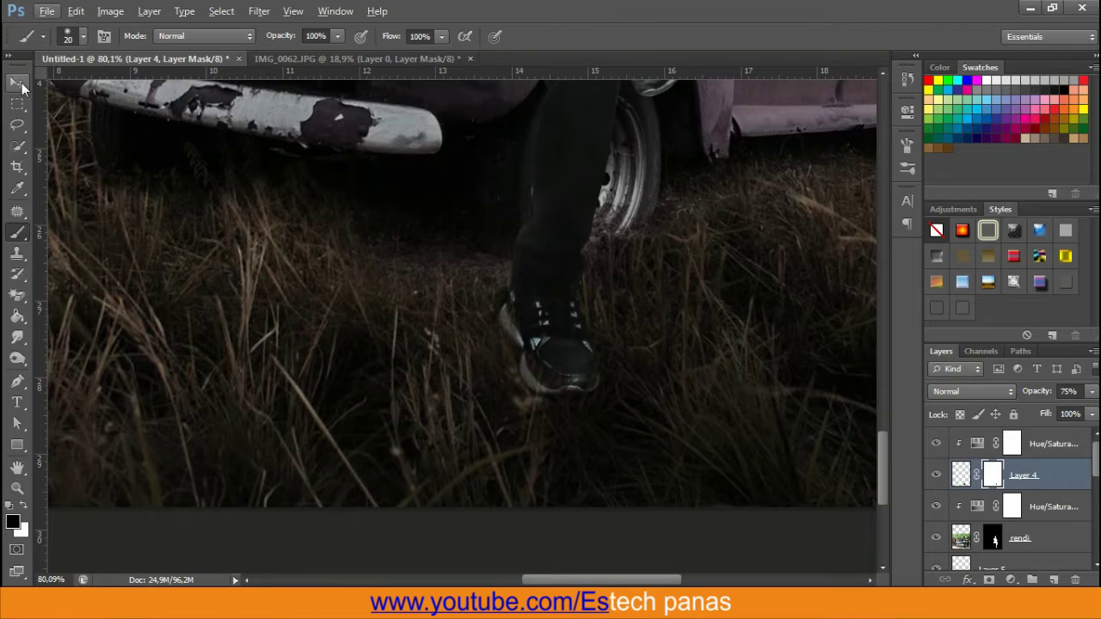
{"action": "left_click", "coordinate": [17, 84]}
{"action": "scroll", "coordinate": [594, 422], "scroll_direction": "down", "scroll_amount": 2}
{"action": "scroll", "coordinate": [594, 422], "scroll_direction": "down", "scroll_amount": 2}
Deselect Layer 4 and select the shadow objek layer
{"action": "scroll", "coordinate": [604, 506], "scroll_direction": "down", "scroll_amount": 2}
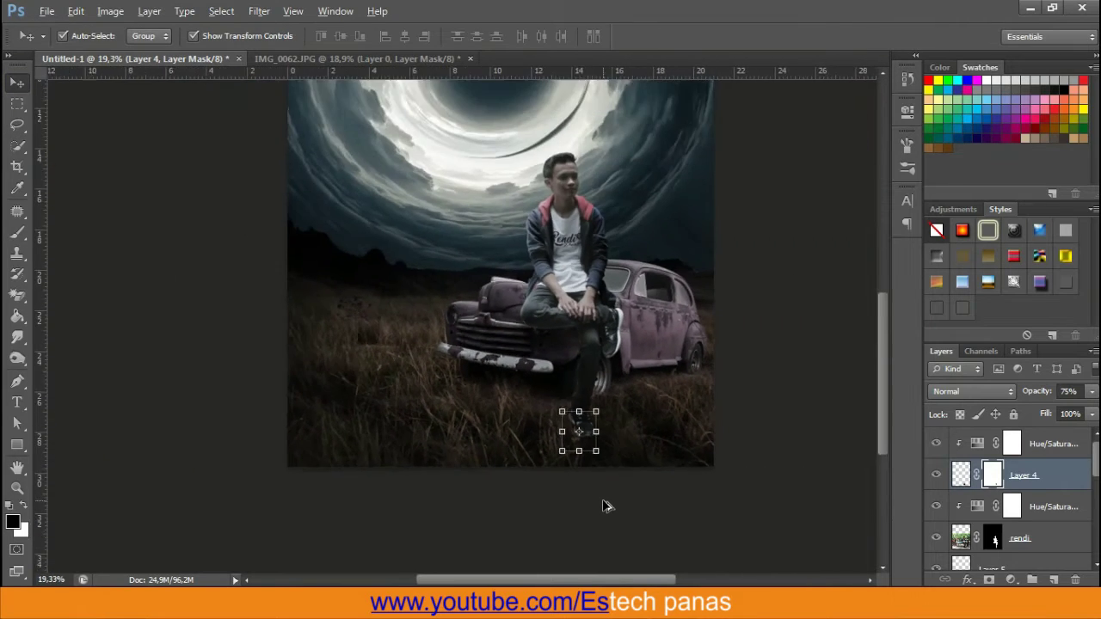
{"action": "left_click", "coordinate": [705, 479]}
{"action": "scroll", "coordinate": [508, 443], "scroll_direction": "up", "scroll_amount": 2}
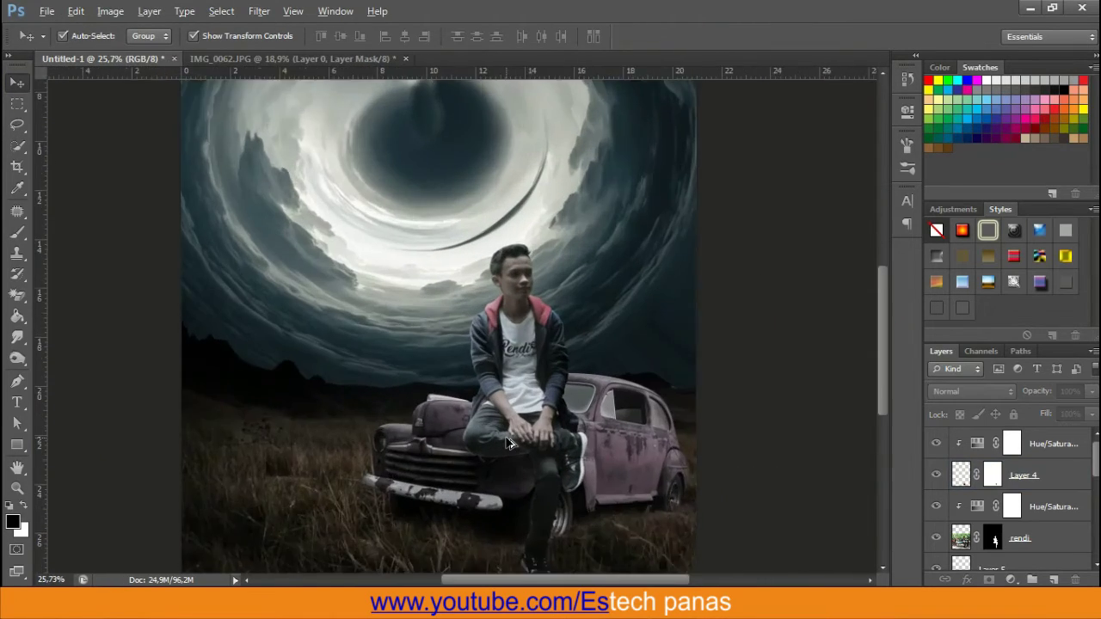
{"action": "scroll", "coordinate": [508, 443], "scroll_direction": "up", "scroll_amount": 2}
{"action": "scroll", "coordinate": [507, 442], "scroll_direction": "up", "scroll_amount": 1}
{"action": "scroll", "coordinate": [668, 494], "scroll_direction": "up", "scroll_amount": 2}
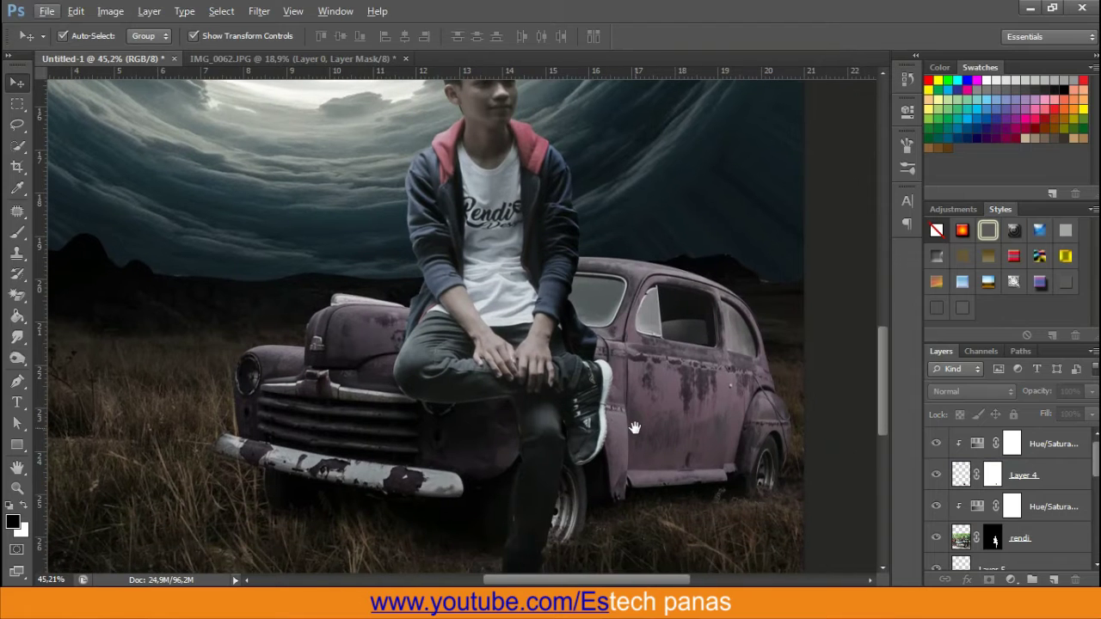
{"action": "scroll", "coordinate": [1022, 481], "scroll_direction": "down", "scroll_amount": 2}
{"action": "left_click", "coordinate": [1027, 508]}
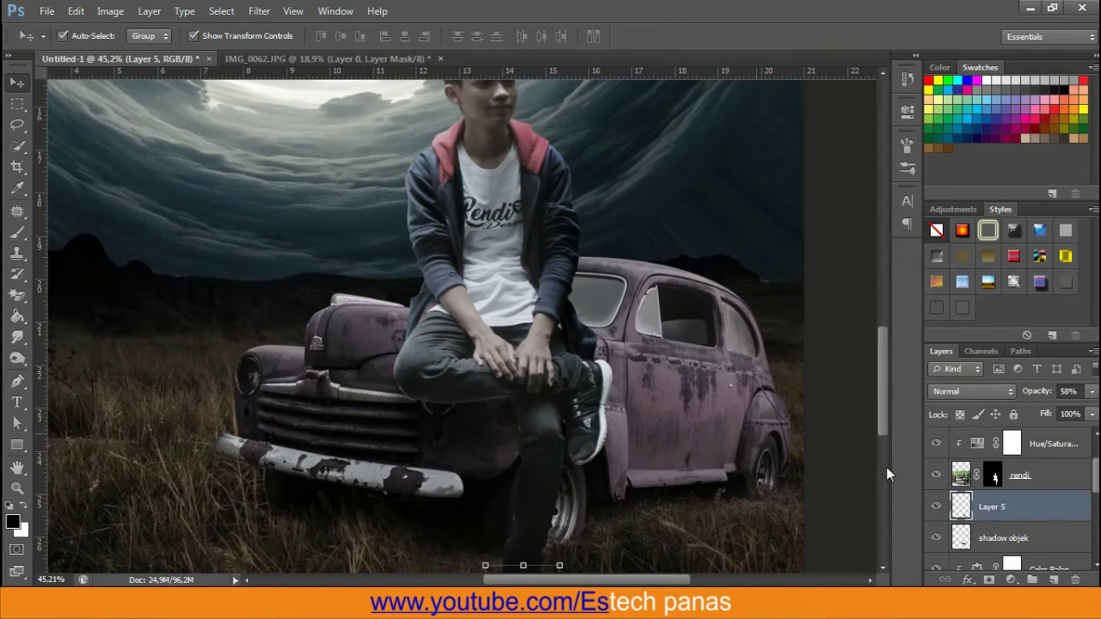
{"action": "left_click", "coordinate": [1010, 536]}
Paint dark shadow beneath the raised leg and shoe with a 175 px brush
{"action": "key", "text": "b"}
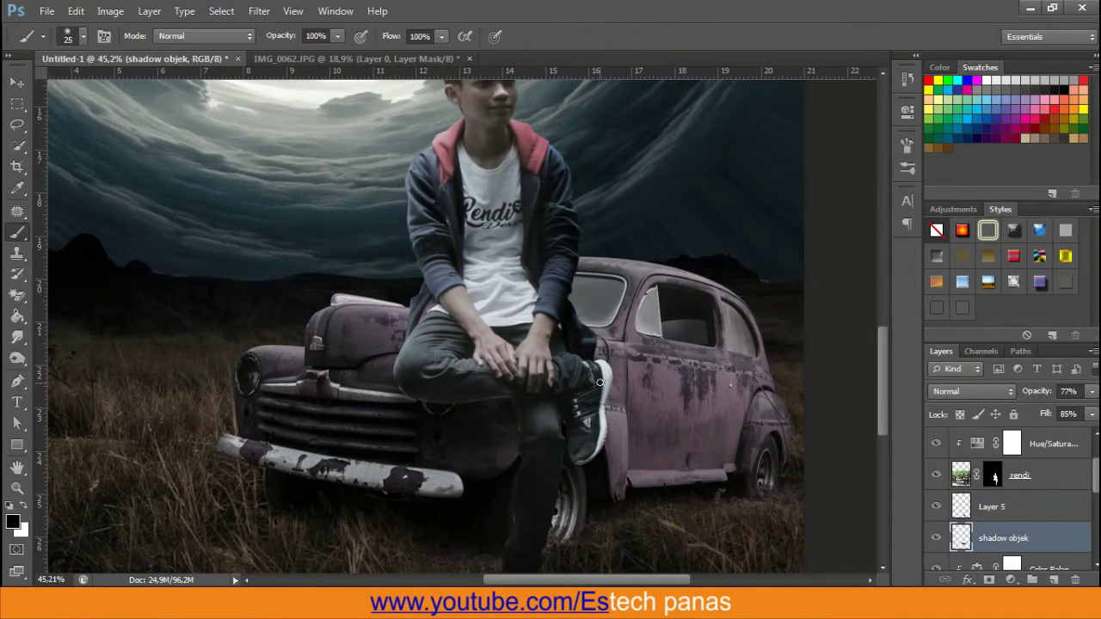
{"action": "key", "text": "bracketright"}
{"action": "key", "text": "bracketright"}
{"action": "key", "text": "bracketright"}
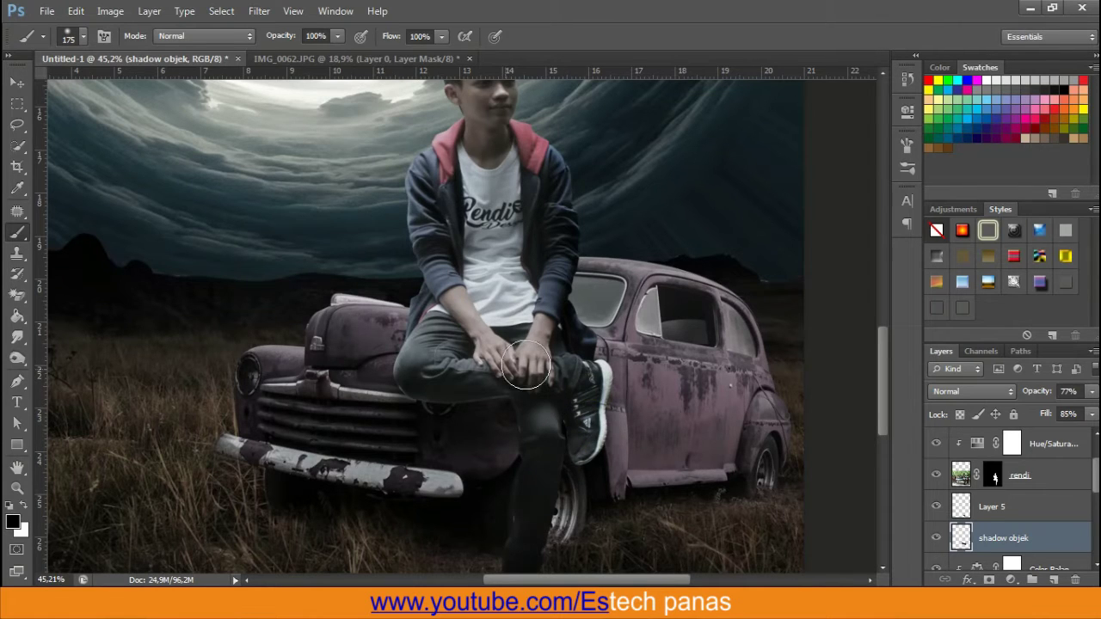
{"action": "left_click_drag", "start_coordinate": [580, 373], "coordinate": [543, 354]}
{"action": "left_click_drag", "start_coordinate": [555, 325], "coordinate": [563, 379]}
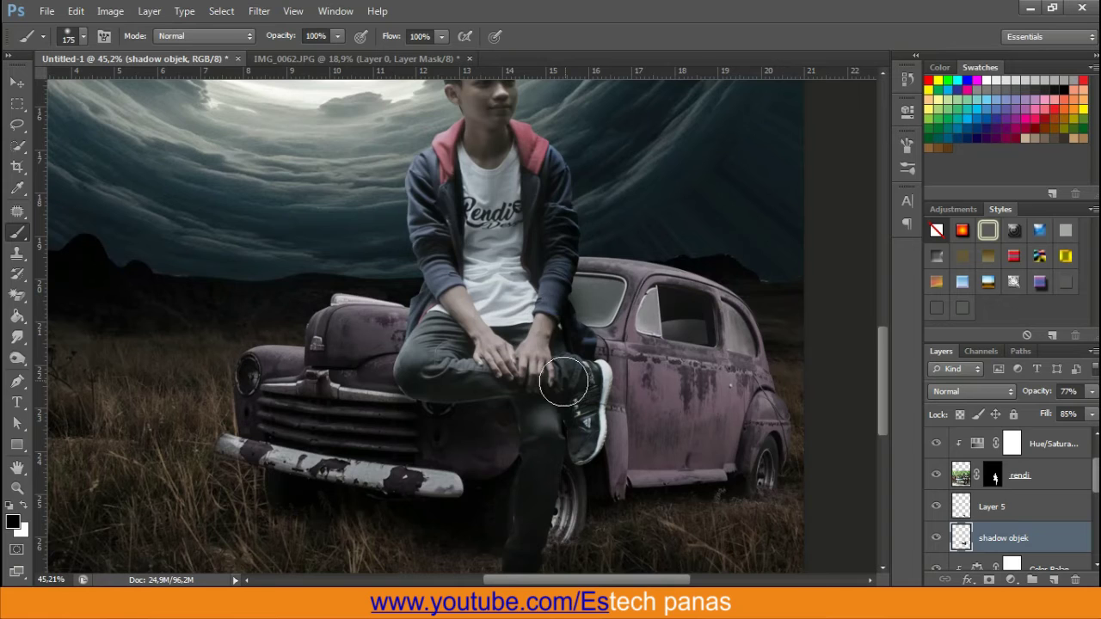
{"action": "scroll", "coordinate": [465, 326], "scroll_direction": "down", "scroll_amount": 3}
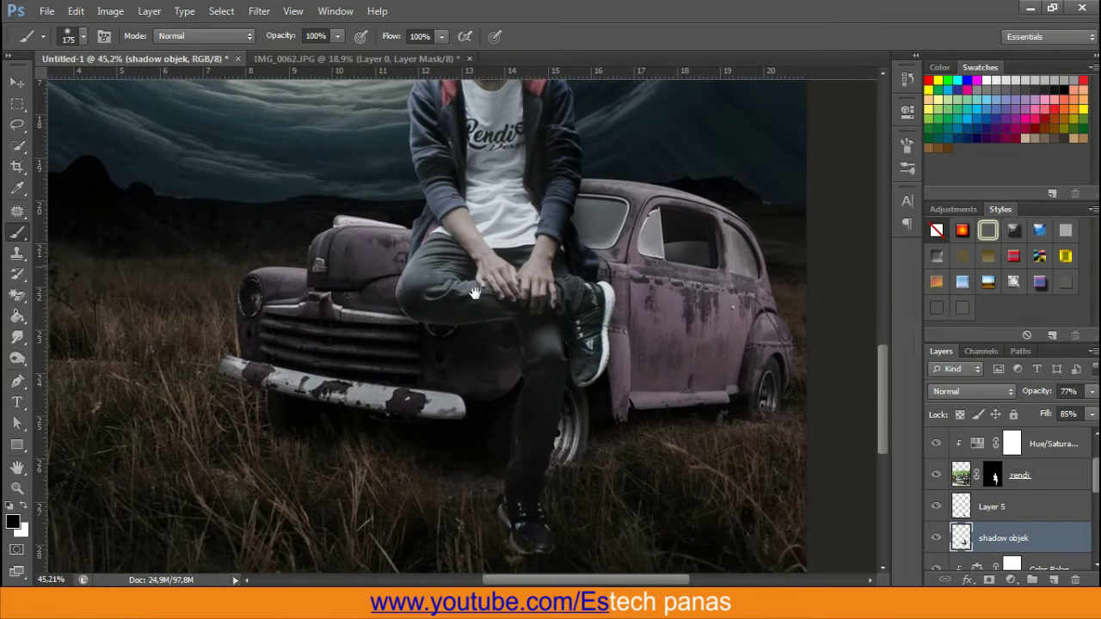
{"action": "scroll", "coordinate": [507, 344], "scroll_direction": "down", "scroll_amount": 2}
{"action": "scroll", "coordinate": [526, 336], "scroll_direction": "right", "scroll_amount": 1}
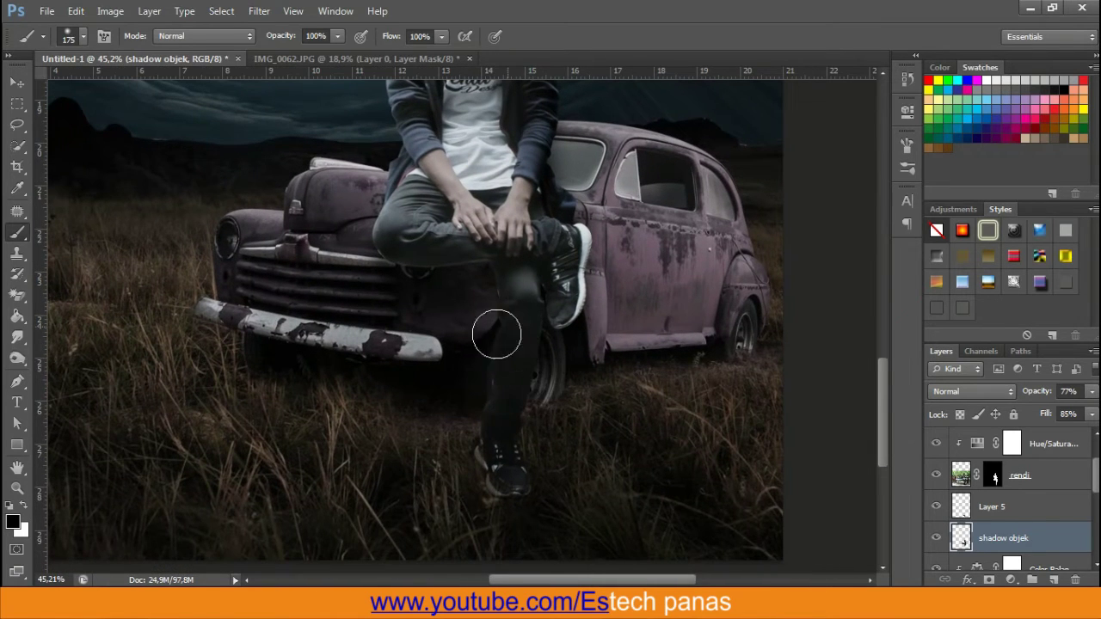
Target the young man's layer mask and repaint the leg's left edge with a smaller brush
{"action": "left_click", "coordinate": [17, 82]}
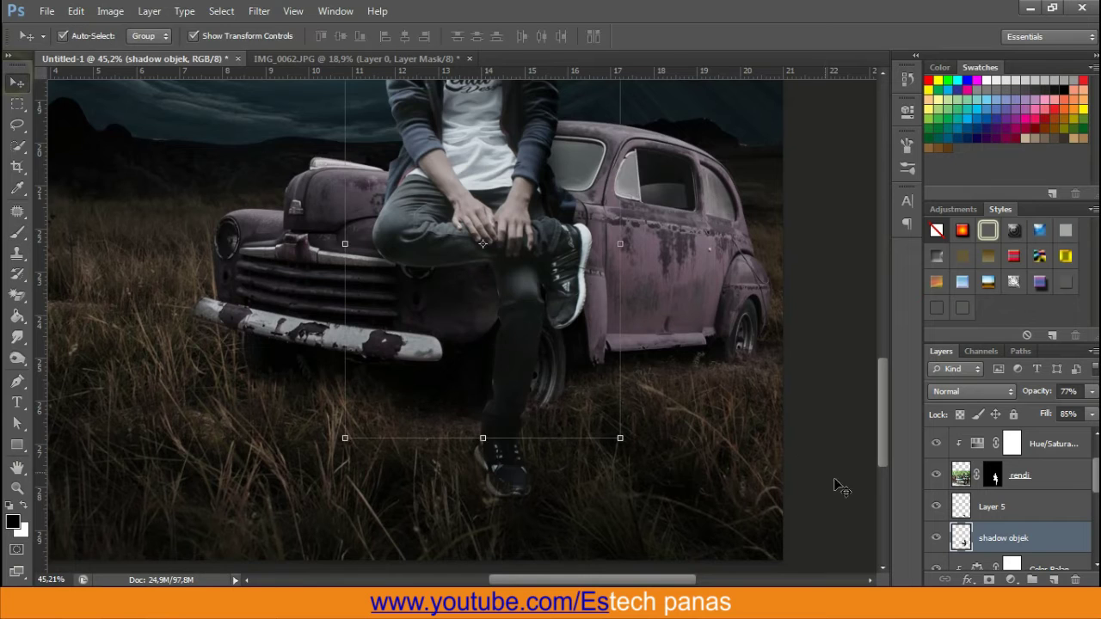
{"action": "left_click", "coordinate": [991, 476]}
{"action": "left_click", "coordinate": [17, 232]}
{"action": "scroll", "coordinate": [484, 382], "scroll_direction": "up", "scroll_amount": 2}
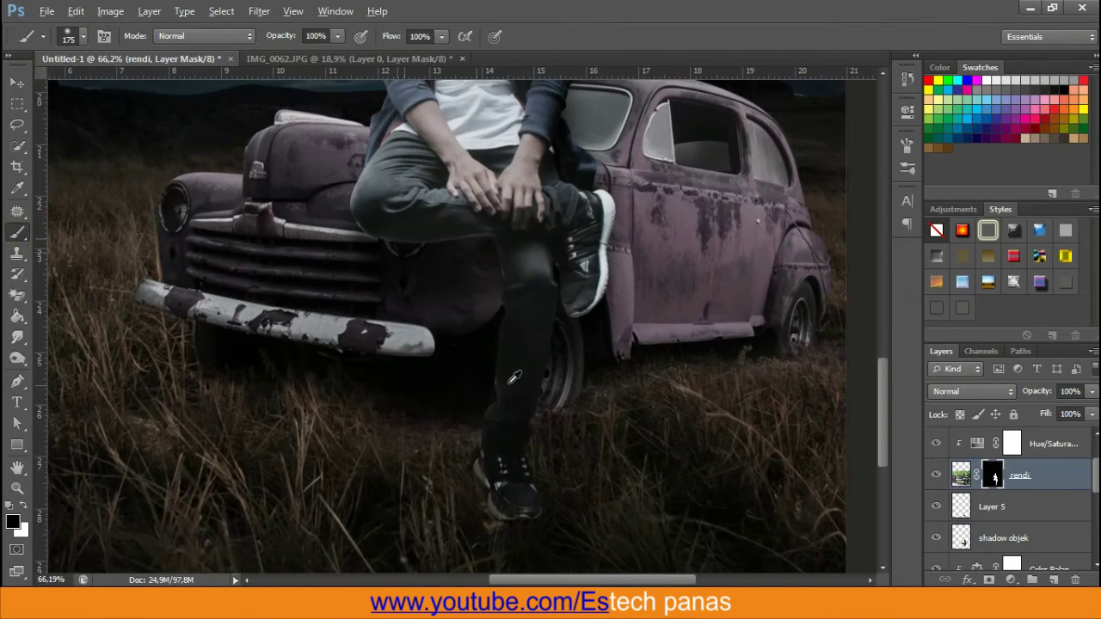
{"action": "scroll", "coordinate": [484, 382], "scroll_direction": "up", "scroll_amount": 2}
{"action": "scroll", "coordinate": [484, 382], "scroll_direction": "up", "scroll_amount": 2}
{"action": "key", "text": "bracketleft"}
{"action": "key", "text": "bracketleft"}
{"action": "key", "text": "bracketleft"}
{"action": "key", "text": "bracketleft"}
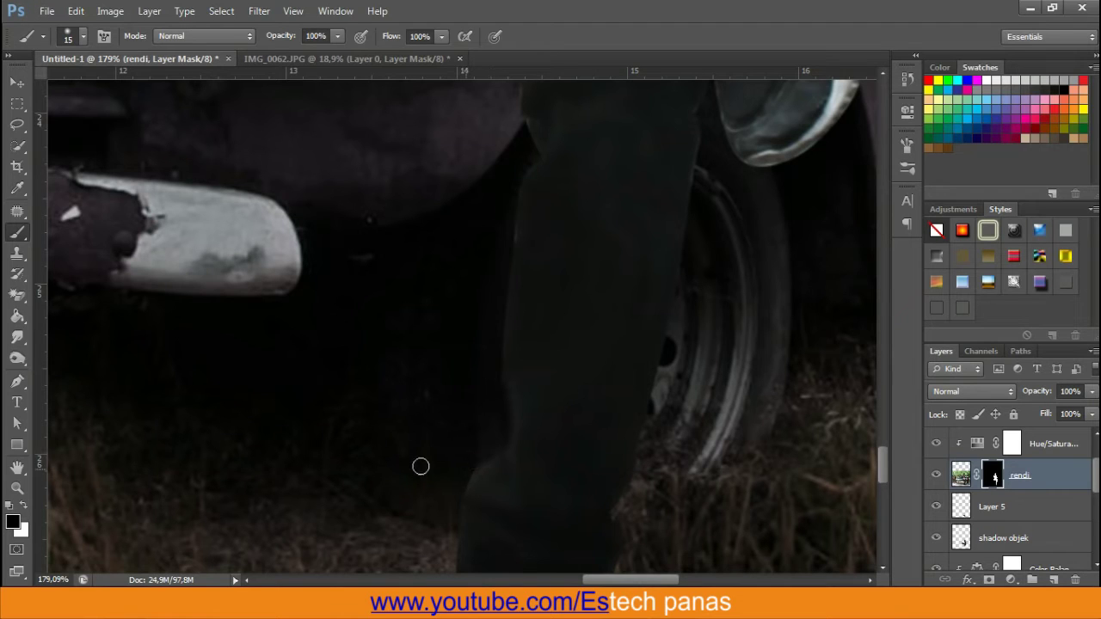
{"action": "mouse_move", "coordinate": [494, 400]}
{"action": "left_mouse_down"}
{"action": "mouse_move", "coordinate": [494, 358]}
{"action": "mouse_move", "coordinate": [495, 390]}
{"action": "left_mouse_up"}
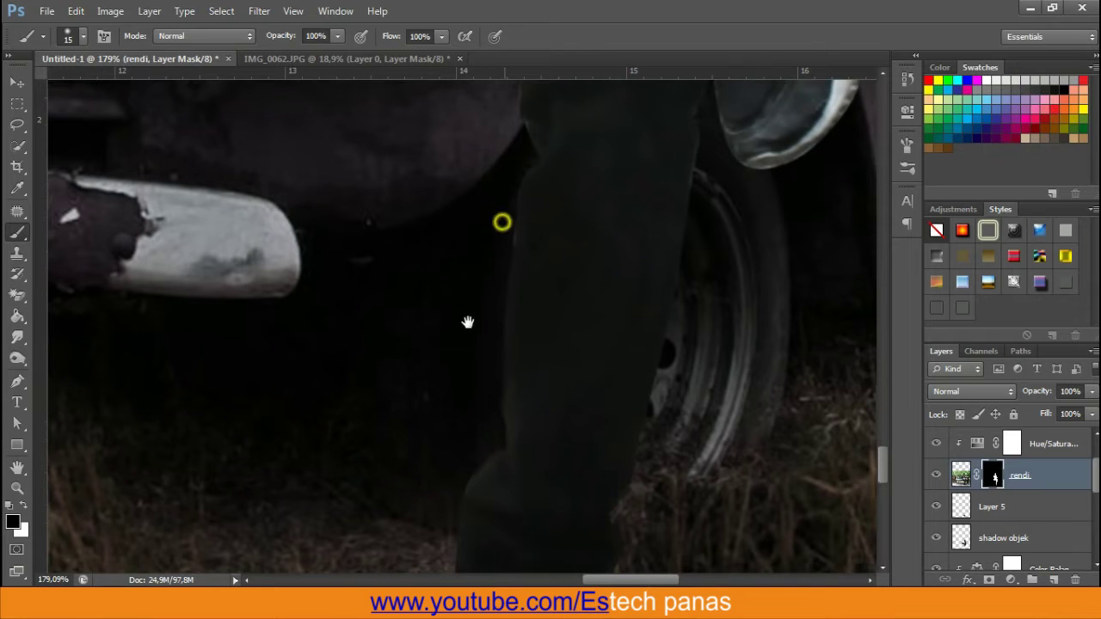
Mask out the gap between the young man's leg and shoe with a finer brush
{"action": "left_click_drag", "start_coordinate": [504, 215], "coordinate": [460, 379]}
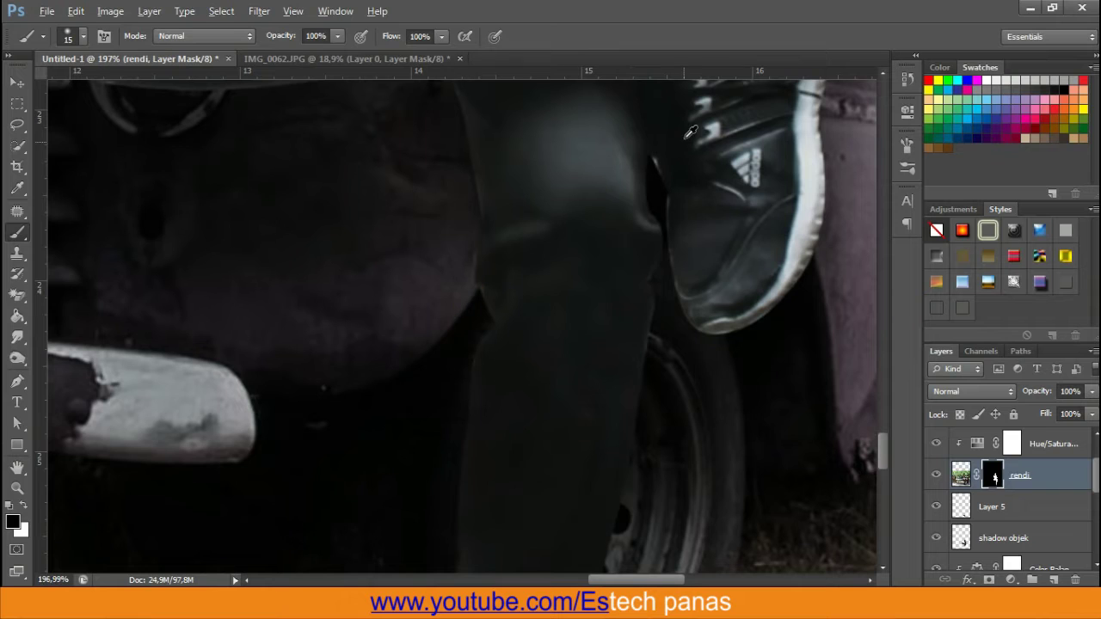
{"action": "scroll", "coordinate": [690, 132], "scroll_direction": "up", "scroll_amount": 3}
{"action": "key", "text": "bracketleft"}
{"action": "key", "text": "bracketleft"}
{"action": "key", "text": "bracketleft"}
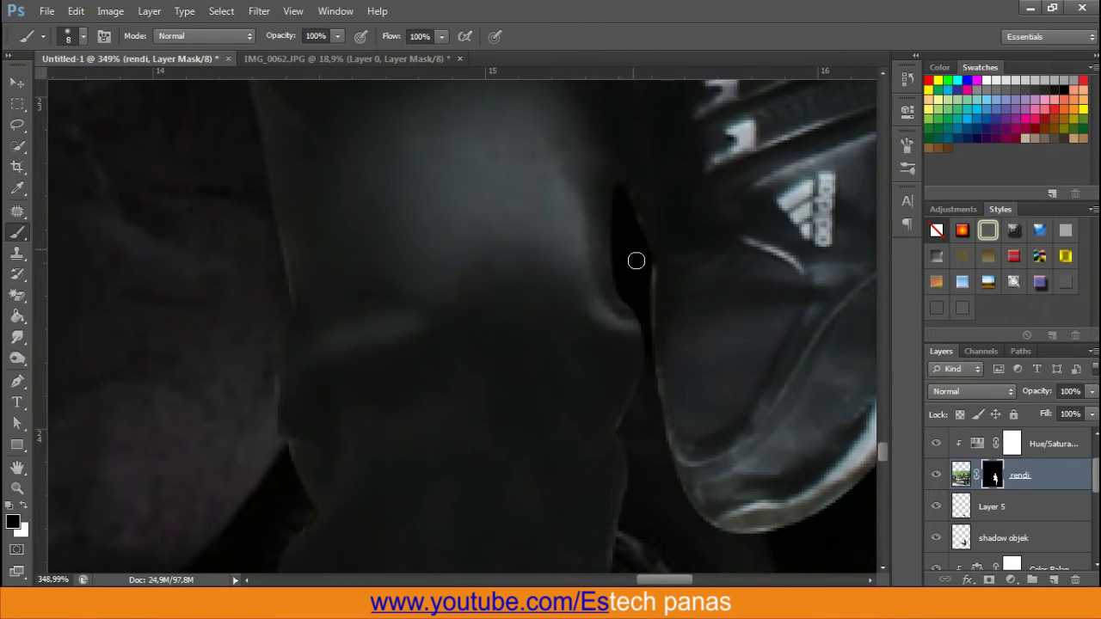
{"action": "left_click_drag", "start_coordinate": [644, 262], "coordinate": [650, 308]}
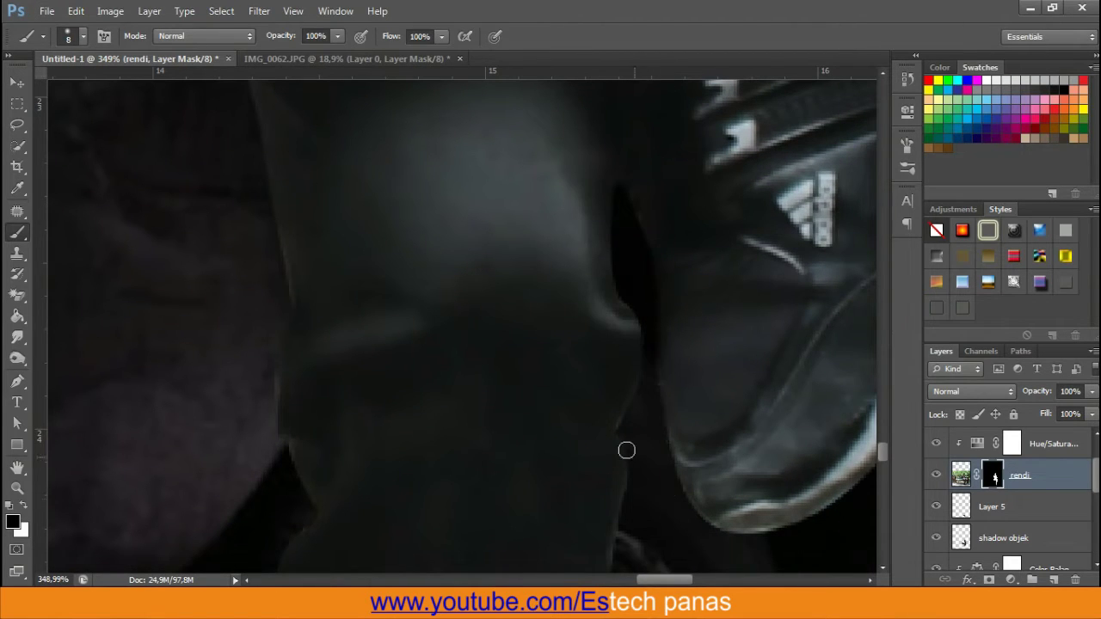
{"action": "scroll", "coordinate": [626, 450], "scroll_direction": "down", "scroll_amount": 2}
{"action": "scroll", "coordinate": [601, 430], "scroll_direction": "down", "scroll_amount": 1}
{"action": "scroll", "coordinate": [576, 404], "scroll_direction": "down", "scroll_amount": 2}
{"action": "scroll", "coordinate": [549, 381], "scroll_direction": "up", "scroll_amount": 2}
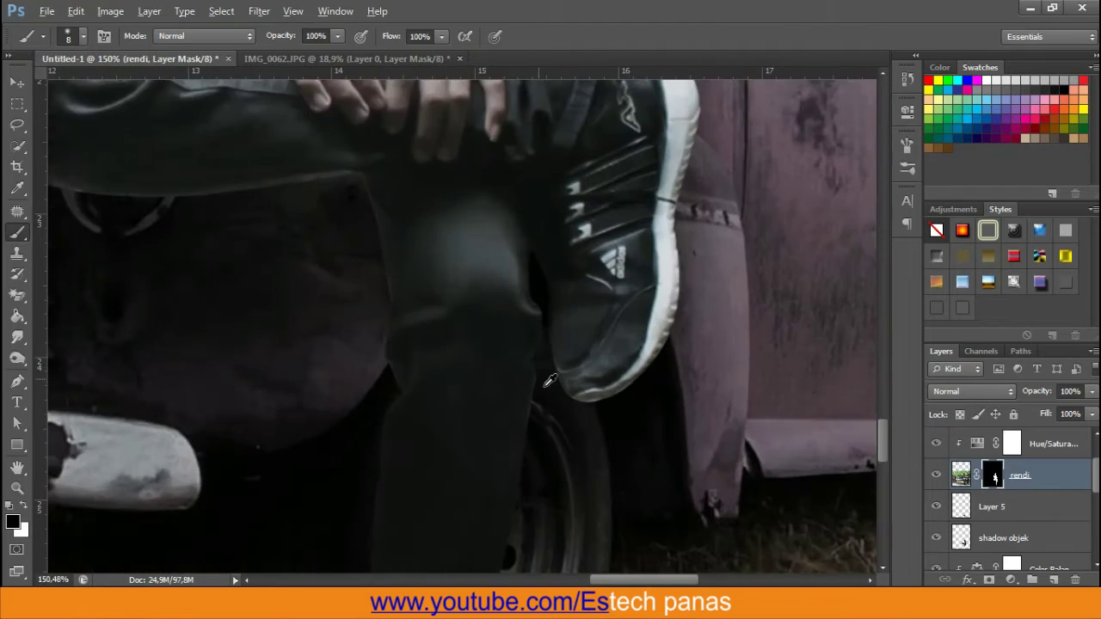
{"action": "scroll", "coordinate": [549, 381], "scroll_direction": "up", "scroll_amount": 2}
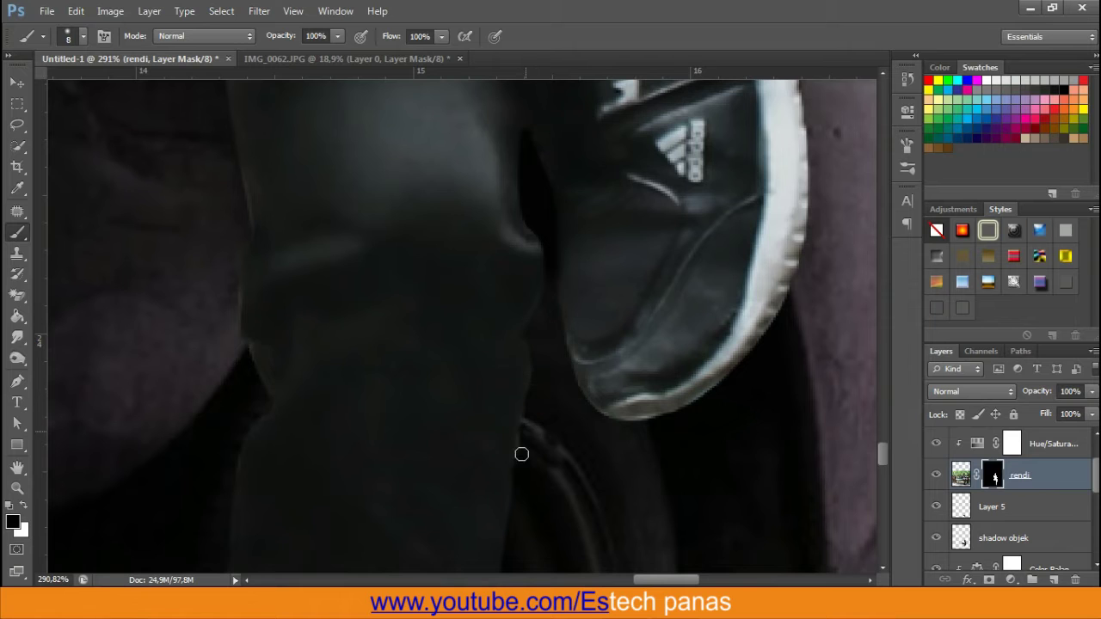
Inspect the leg and sneaker mask edges up close, reducing the brush to size 8
{"action": "scroll", "coordinate": [499, 312], "scroll_direction": "down", "scroll_amount": 2}
{"action": "scroll", "coordinate": [387, 275], "scroll_direction": "down", "scroll_amount": 2}
{"action": "scroll", "coordinate": [284, 241], "scroll_direction": "down", "scroll_amount": 1}
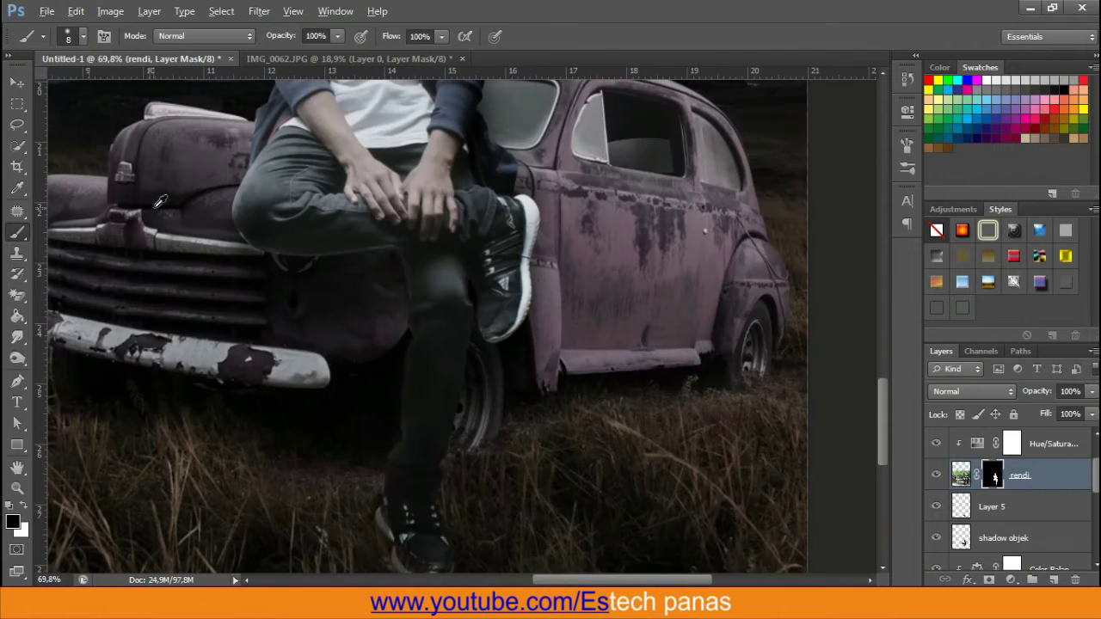
{"action": "scroll", "coordinate": [187, 198], "scroll_direction": "up", "scroll_amount": 2}
{"action": "scroll", "coordinate": [332, 212], "scroll_direction": "up", "scroll_amount": 1}
{"action": "scroll", "coordinate": [279, 283], "scroll_direction": "up", "scroll_amount": 1}
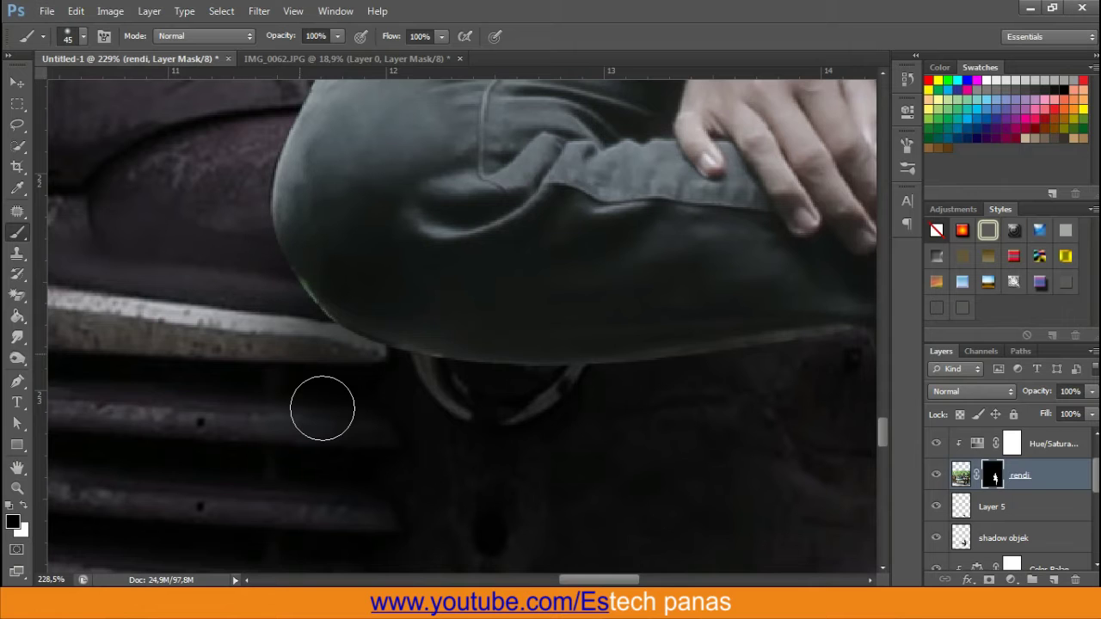
{"action": "key", "text": "bracketleft"}
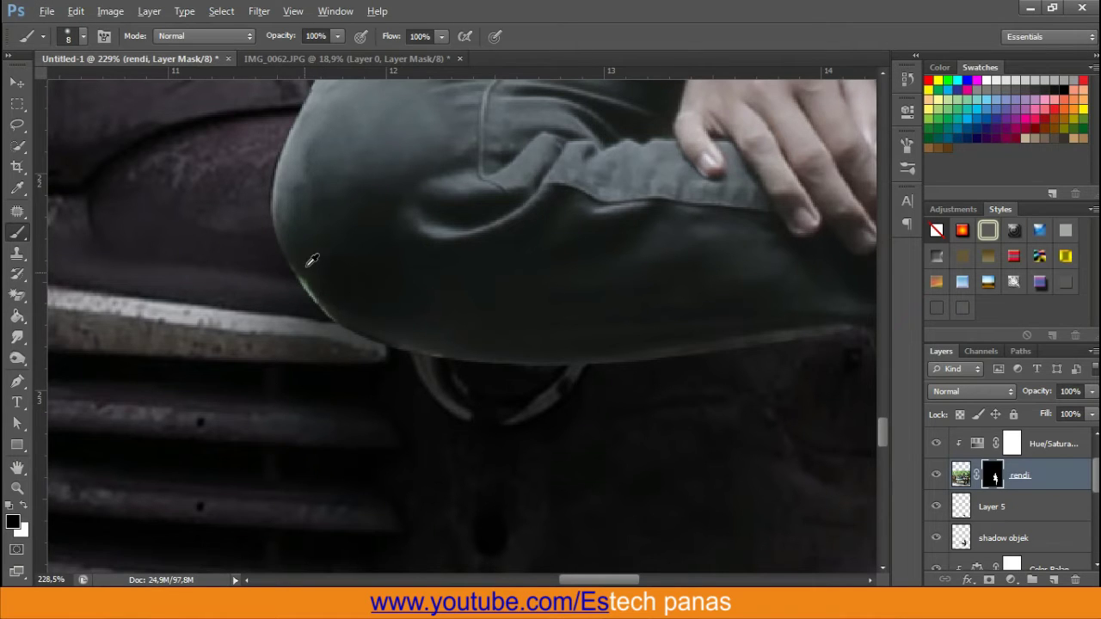
{"action": "scroll", "coordinate": [312, 260], "scroll_direction": "up", "scroll_amount": 2}
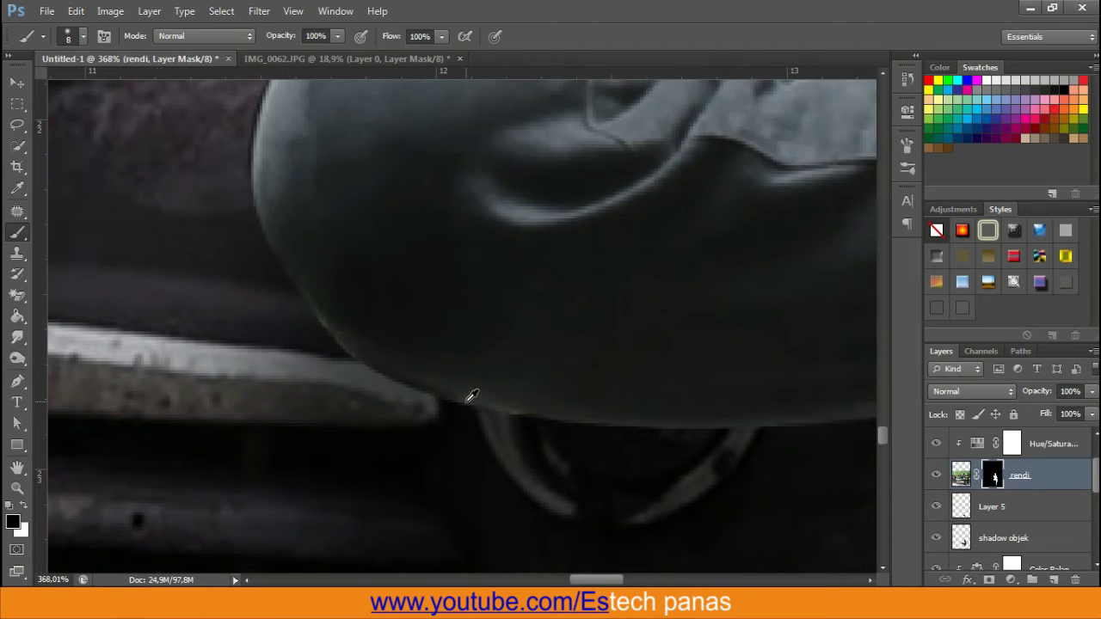
{"action": "scroll", "coordinate": [471, 395], "scroll_direction": "down", "scroll_amount": 3}
{"action": "scroll", "coordinate": [460, 378], "scroll_direction": "down", "scroll_amount": 3}
{"action": "scroll", "coordinate": [448, 365], "scroll_direction": "down", "scroll_amount": 1}
{"action": "scroll", "coordinate": [438, 357], "scroll_direction": "down", "scroll_amount": 1}
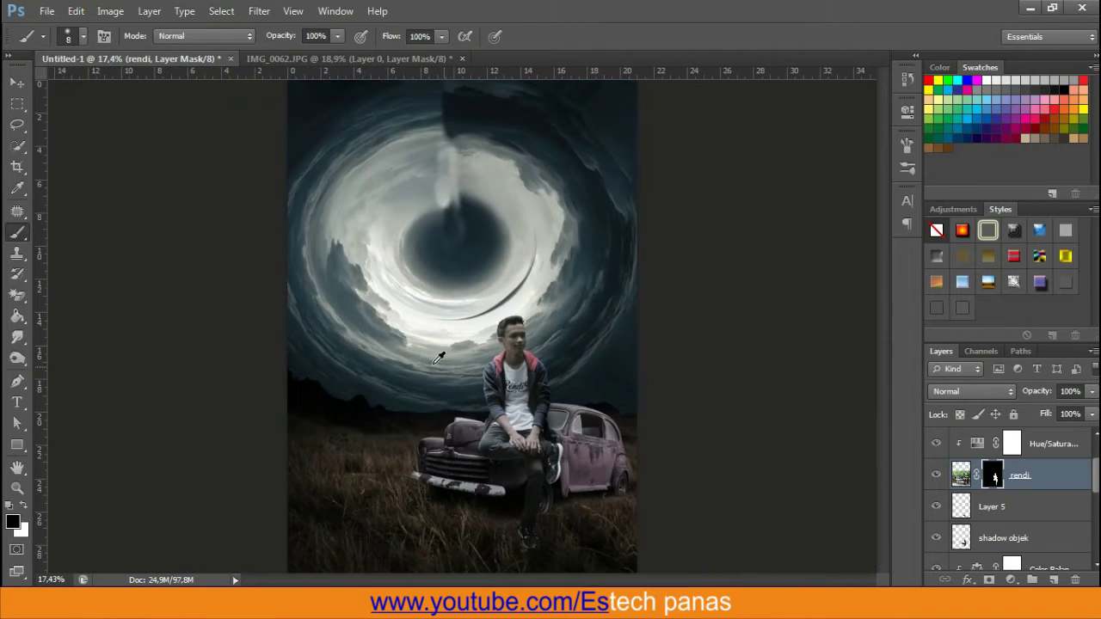
Group rendi, Layer 5 and shadow objek into a group named 'car'
{"action": "left_click", "coordinate": [21, 82]}
{"action": "left_click", "coordinate": [1066, 447]}
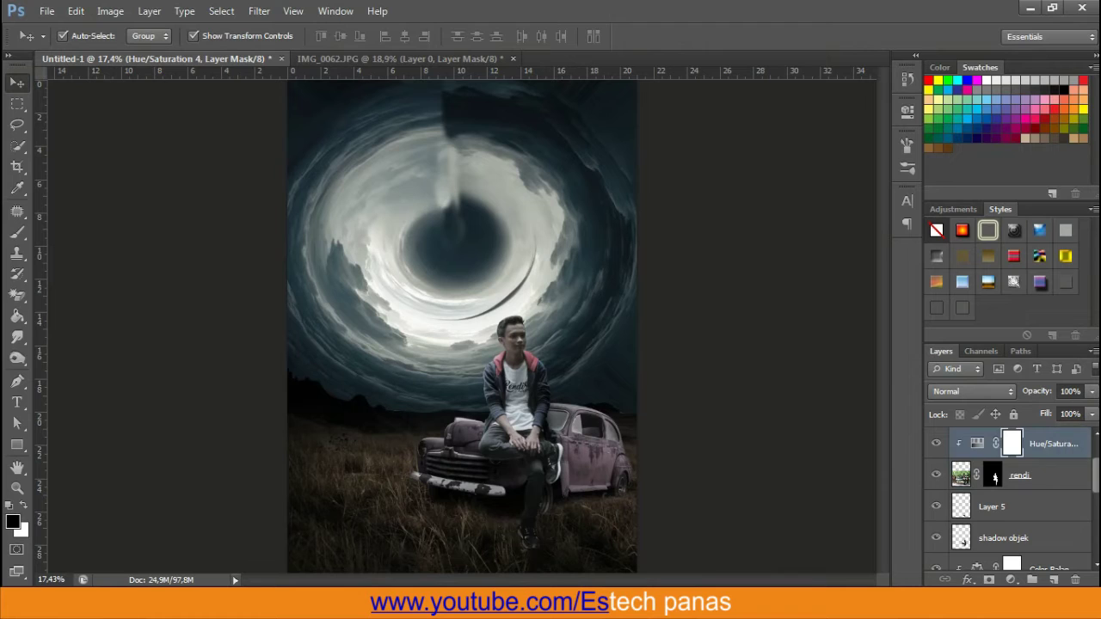
{"action": "scroll", "coordinate": [1058, 456], "scroll_direction": "up", "scroll_amount": 2}
{"action": "left_click", "coordinate": [1057, 448]}
{"action": "scroll", "coordinate": [1057, 455], "scroll_direction": "down", "scroll_amount": 2}
{"action": "scroll", "coordinate": [1041, 481], "scroll_direction": "down", "scroll_amount": 1}
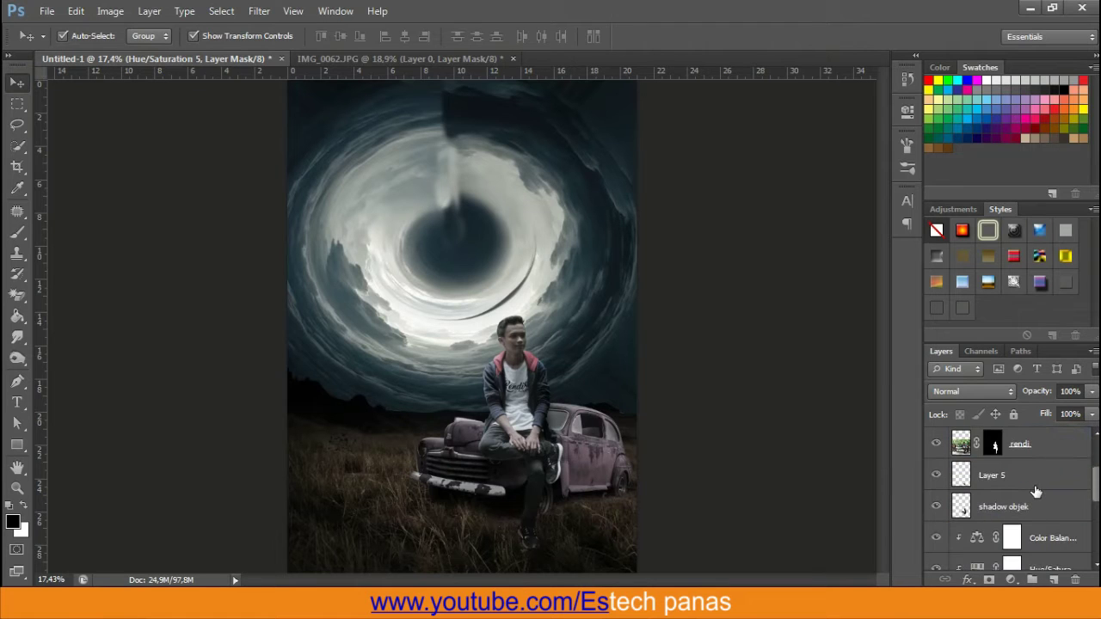
{"action": "left_click", "coordinate": [1033, 503], "text": "shift"}
{"action": "key", "text": "ctrl+g"}
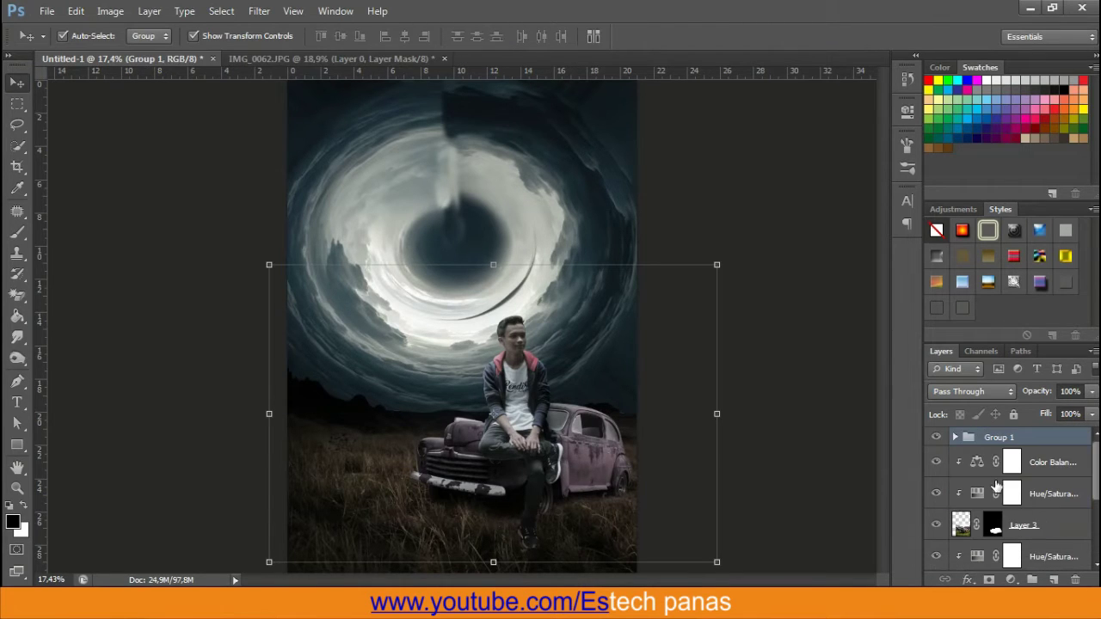
{"action": "double_click", "coordinate": [999, 437]}
{"action": "type", "text": "car"}
{"action": "key", "text": "Return"}
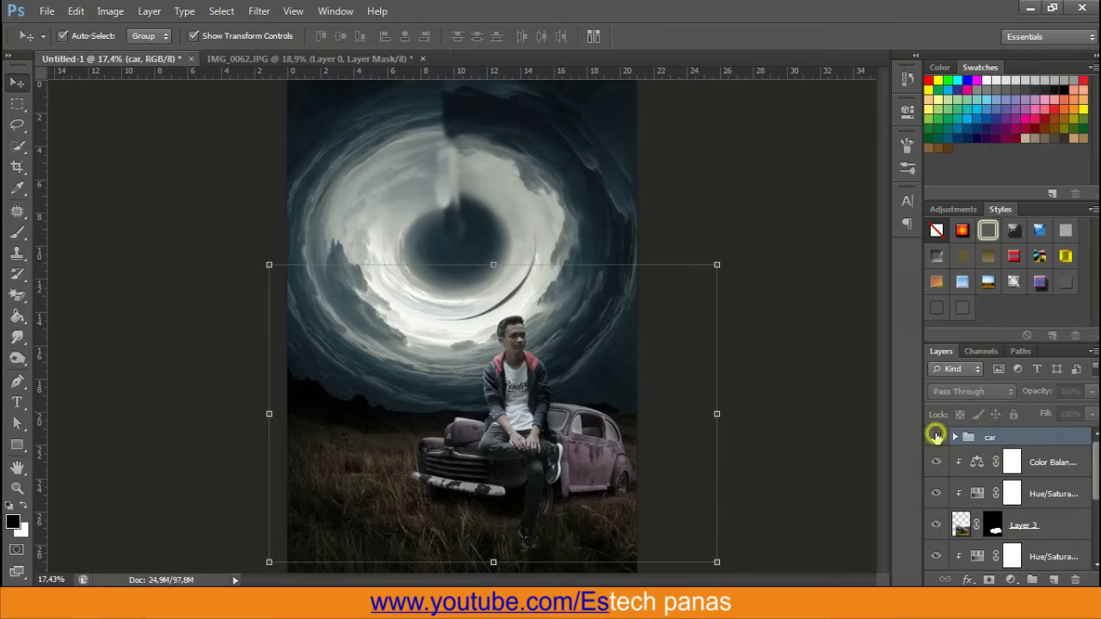
Move the car's layers, from Color Balance down to Layer 3, into the car group
{"action": "left_click", "coordinate": [1046, 466]}
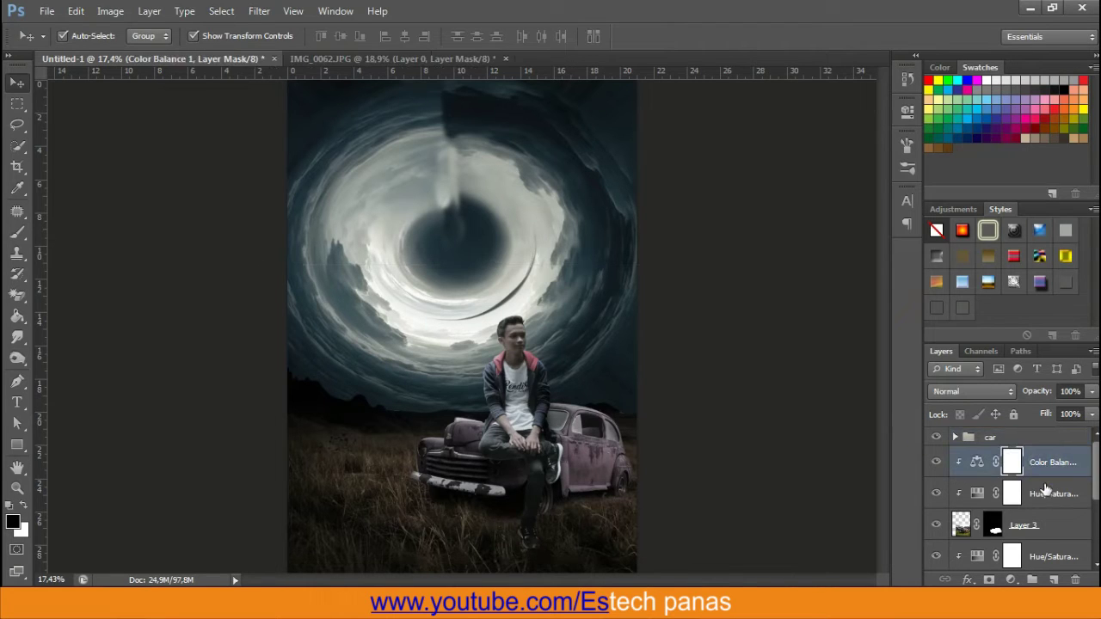
{"action": "left_click", "coordinate": [1043, 529], "text": "shift"}
{"action": "mouse_move", "coordinate": [1031, 456]}
{"action": "left_mouse_down"}
{"action": "mouse_move", "coordinate": [1031, 436]}
{"action": "mouse_move", "coordinate": [1015, 451]}
{"action": "left_mouse_up"}
{"action": "left_click", "coordinate": [937, 439]}
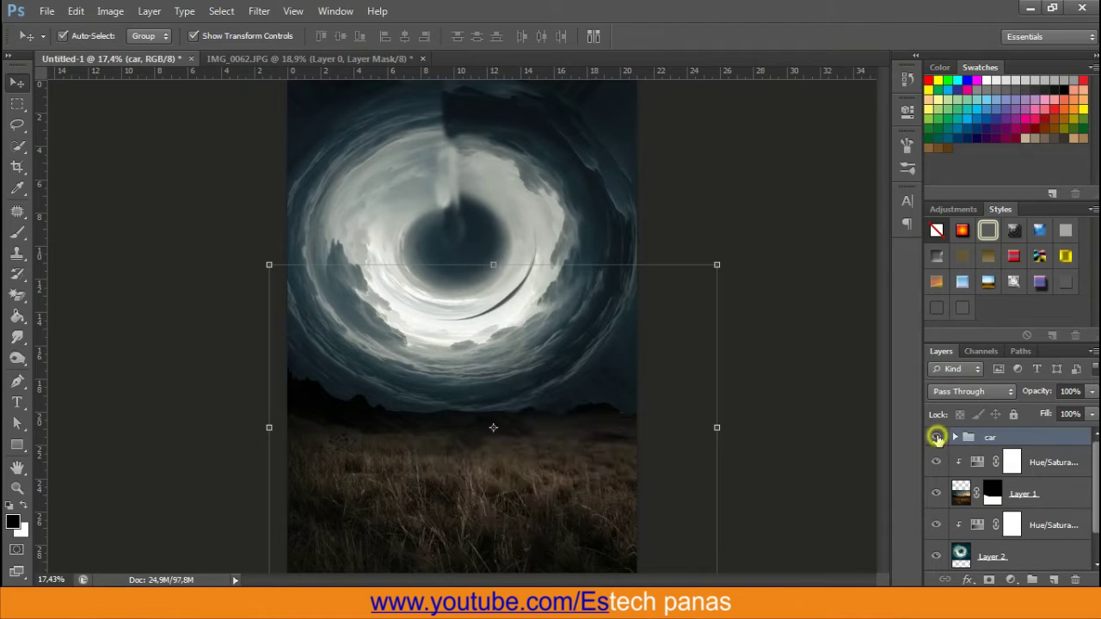
{"action": "left_click", "coordinate": [718, 267]}
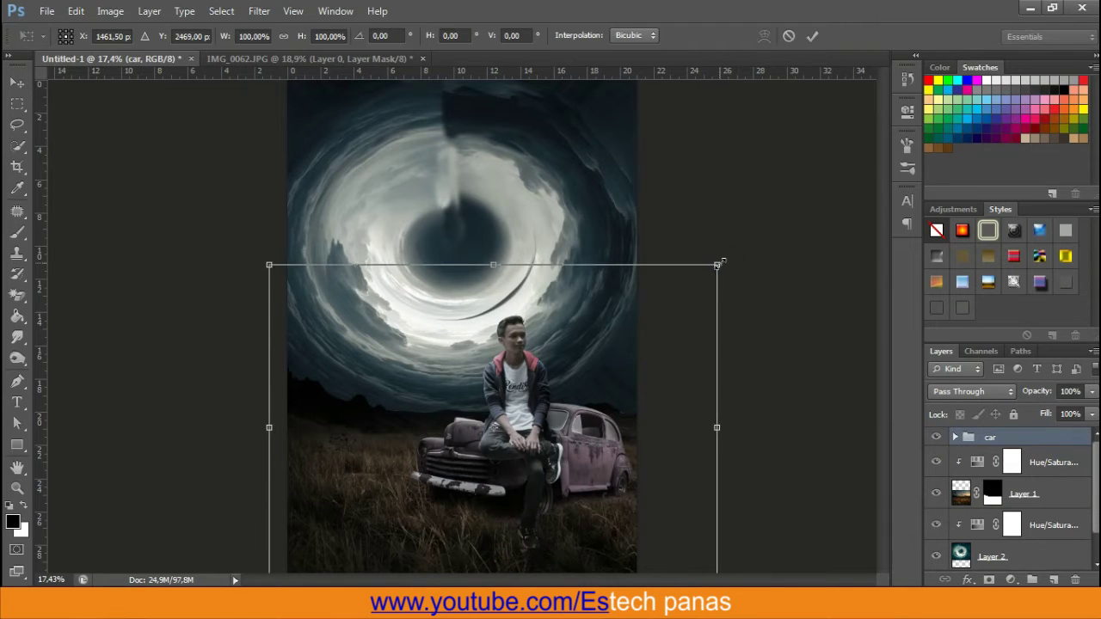
{"action": "left_click_drag", "start_coordinate": [719, 265], "coordinate": [677, 296]}
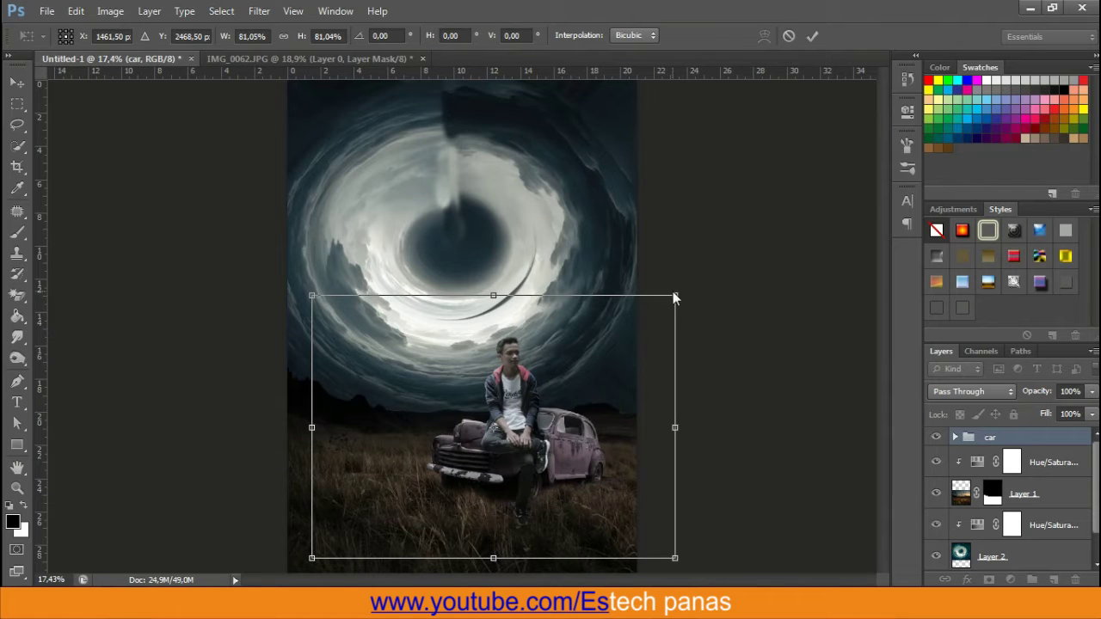
{"action": "left_click_drag", "start_coordinate": [674, 296], "coordinate": [715, 266]}
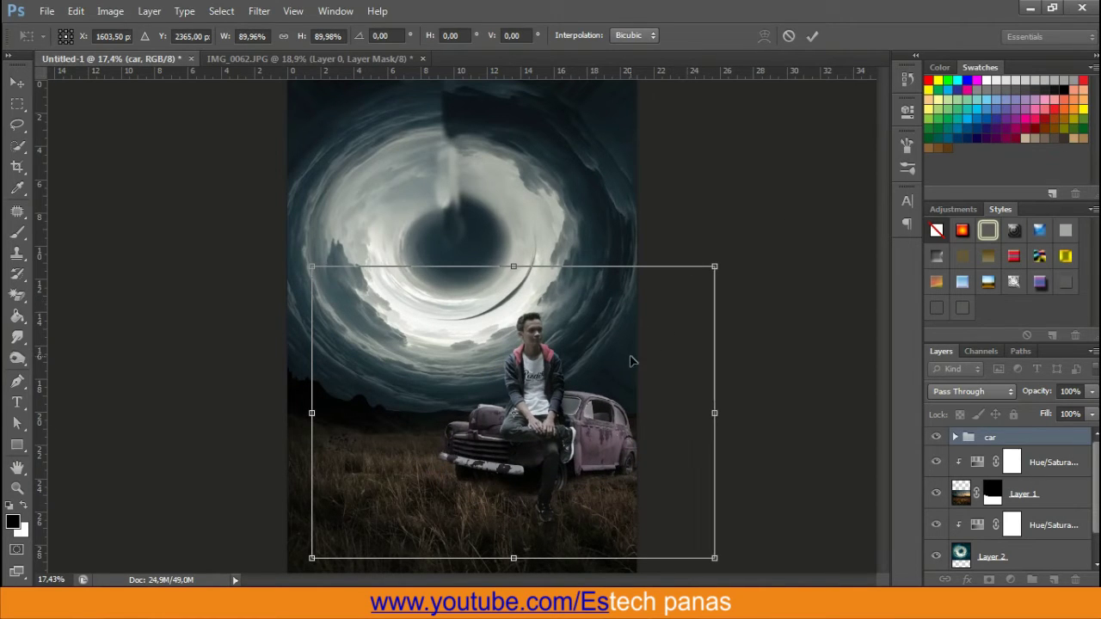
{"action": "left_click", "coordinate": [787, 37]}
{"action": "scroll", "coordinate": [689, 334], "scroll_direction": "down", "scroll_amount": 1}
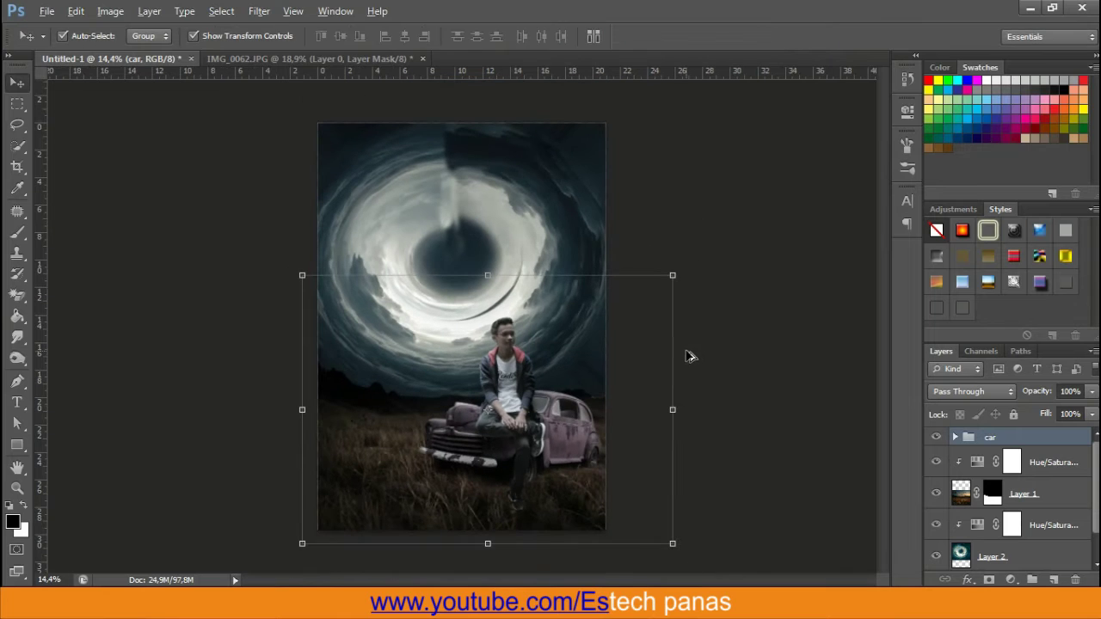
{"action": "left_click", "coordinate": [221, 216]}
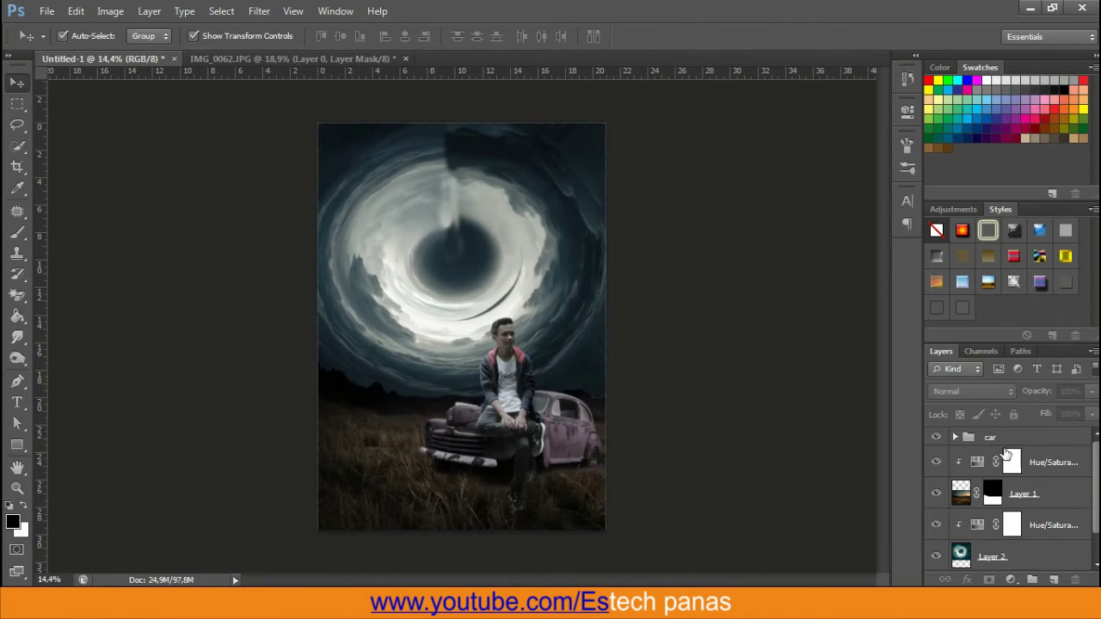
{"action": "left_click", "coordinate": [1002, 437]}
Select the rendi layer inside the car group and switch to the Dodge Tool
{"action": "left_click", "coordinate": [954, 437]}
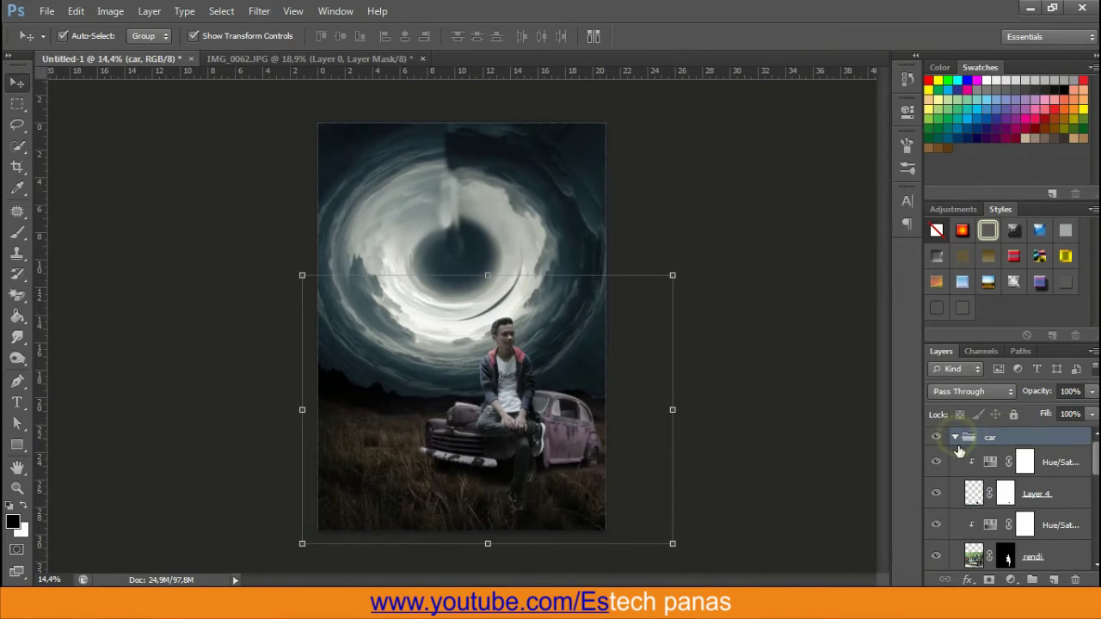
{"action": "left_click", "coordinate": [1036, 497]}
{"action": "scroll", "coordinate": [533, 430], "scroll_direction": "up", "scroll_amount": 8}
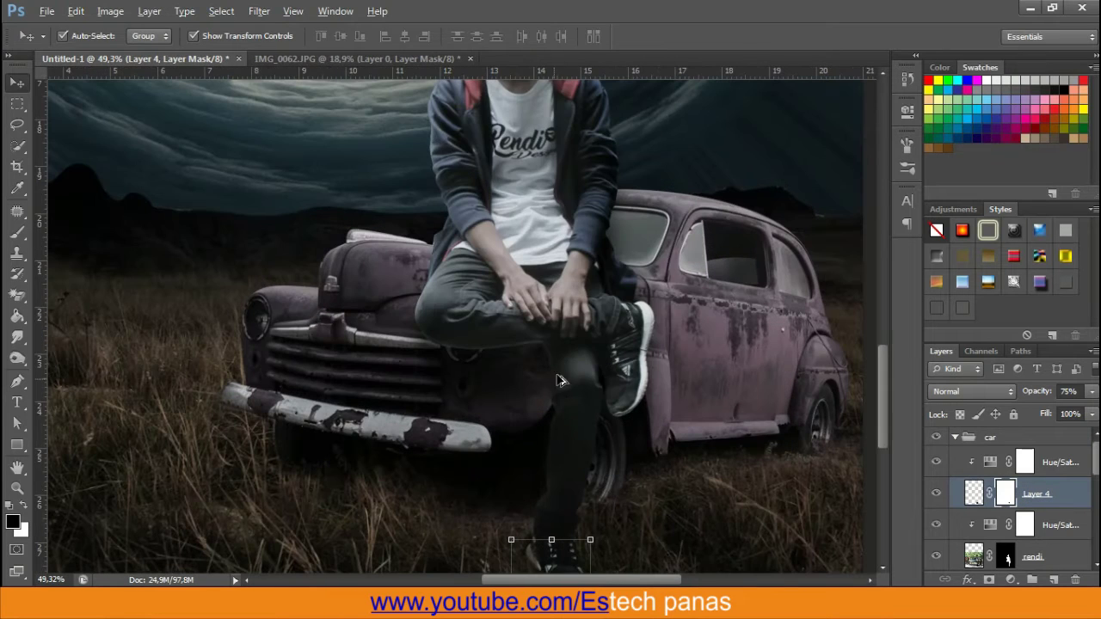
{"action": "left_click", "coordinate": [984, 559]}
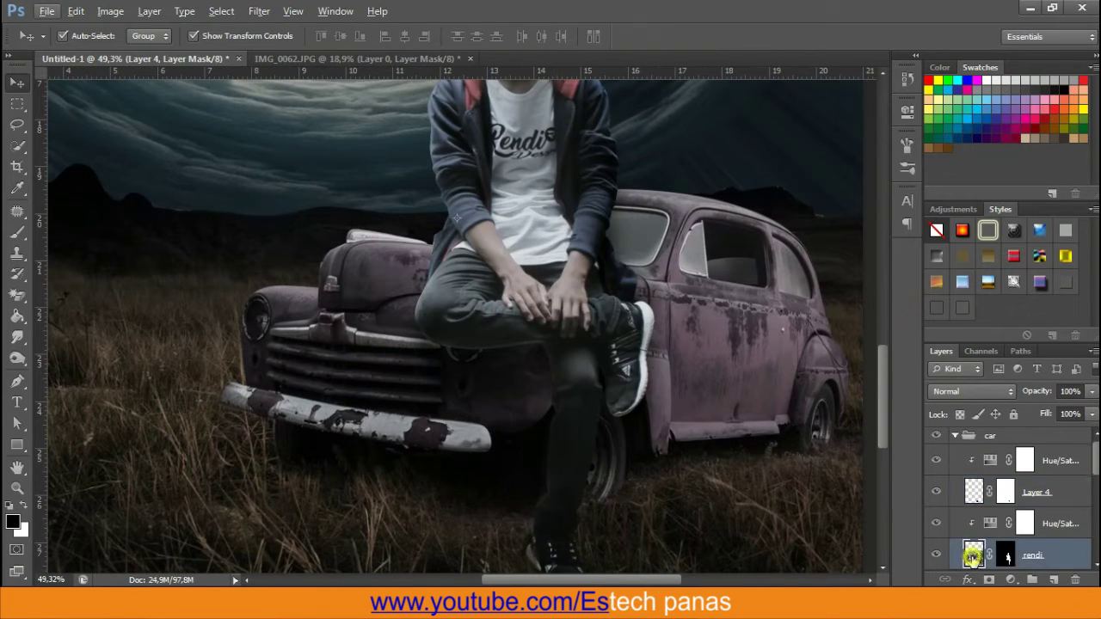
{"action": "left_click", "coordinate": [17, 340]}
{"action": "left_click_drag", "start_coordinate": [17, 361], "coordinate": [61, 356]}
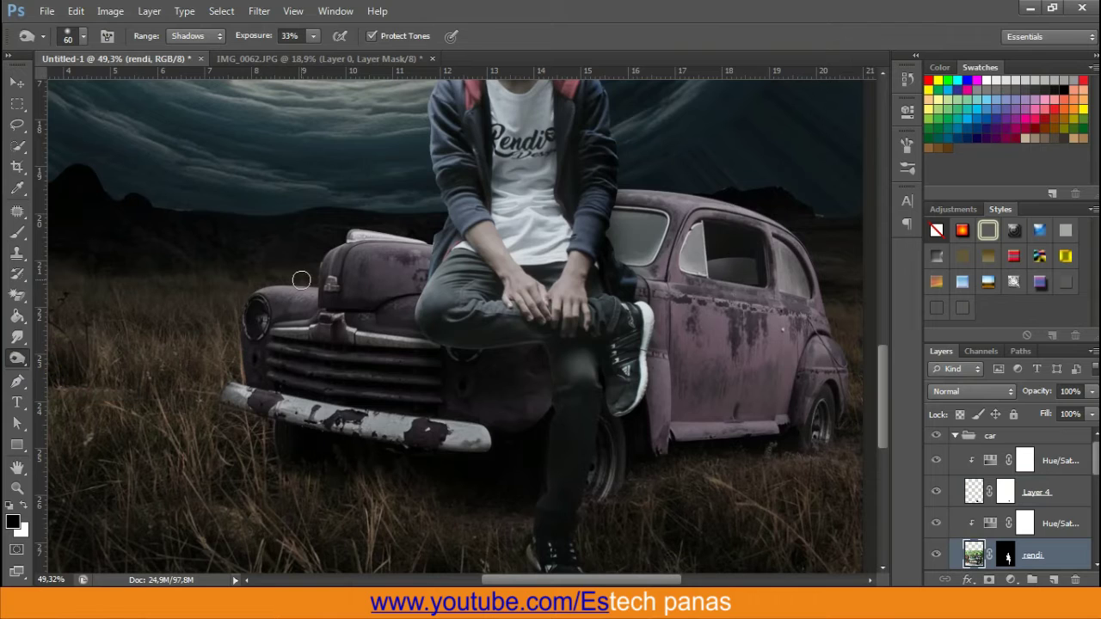
Set a size-150 dodge brush at 21% exposure and lighten the car's grille and hood
{"action": "key", "text": "bracketright"}
{"action": "key", "text": "bracketright"}
{"action": "key", "text": "bracketright"}
{"action": "left_click_drag", "start_coordinate": [523, 352], "coordinate": [540, 386]}
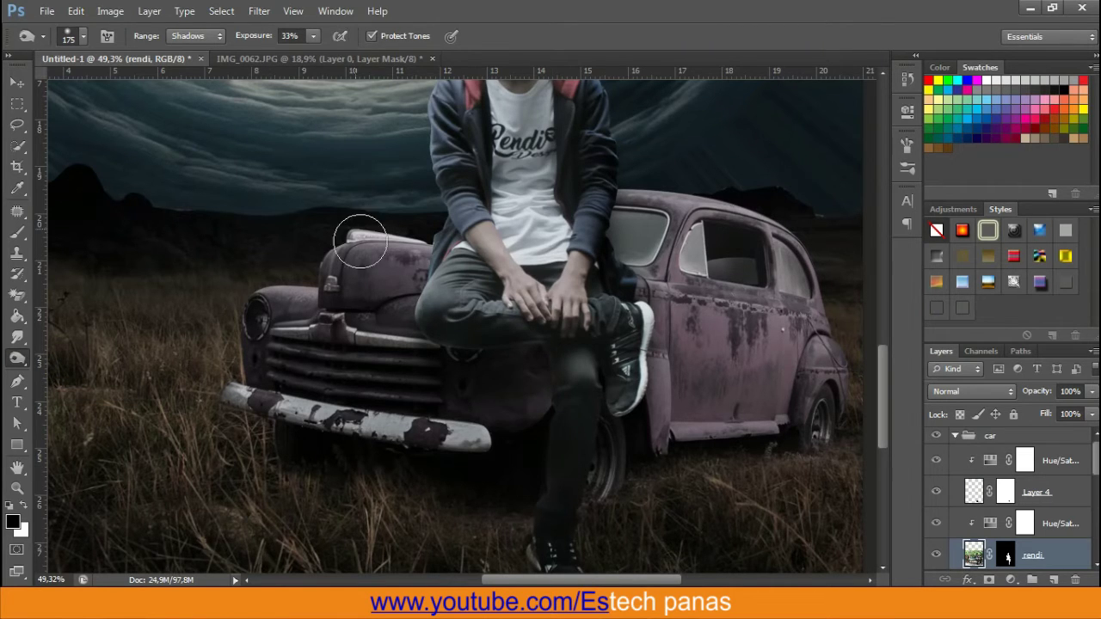
{"action": "key", "text": "bracketleft"}
{"action": "right_click", "coordinate": [430, 237]}
{"action": "key", "text": "Escape"}
{"action": "left_click_drag", "start_coordinate": [270, 41], "coordinate": [260, 41]}
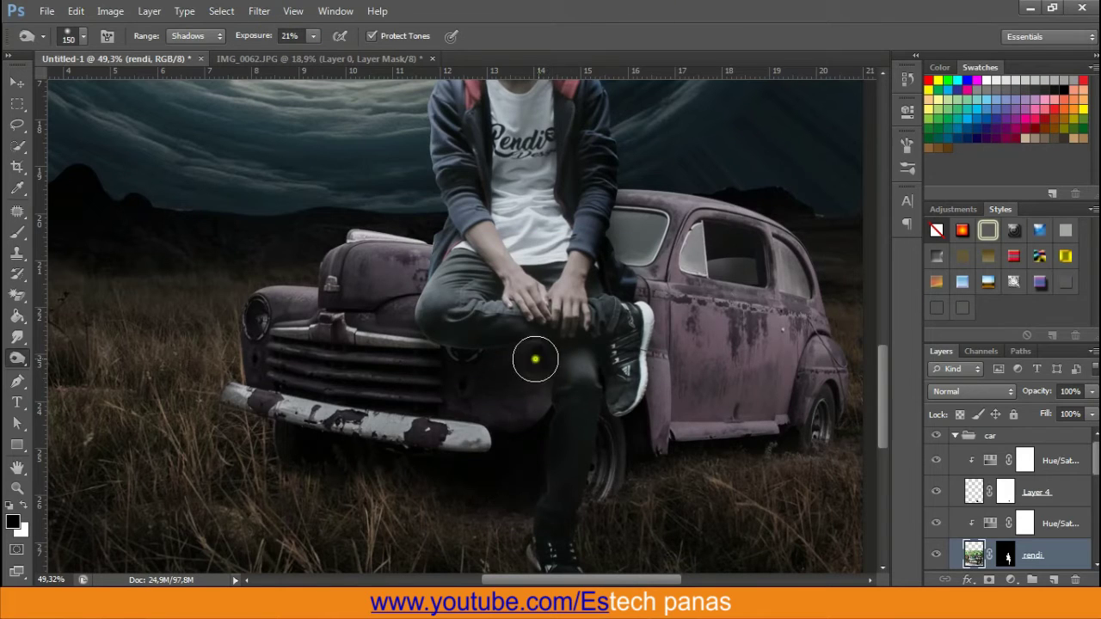
{"action": "left_click_drag", "start_coordinate": [535, 359], "coordinate": [405, 359]}
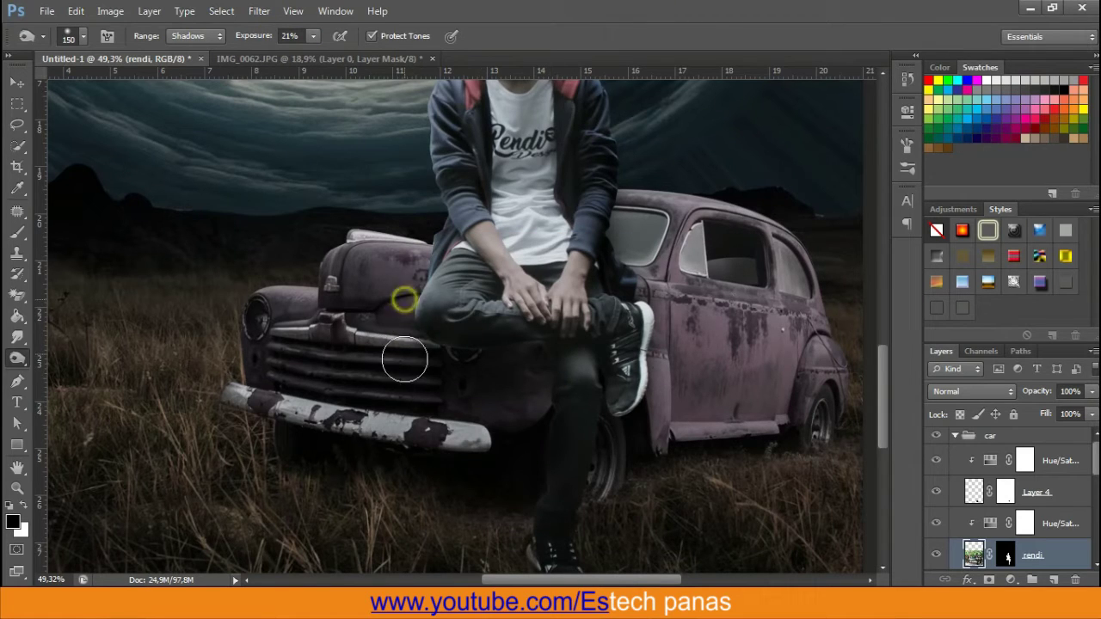
Dodge the young man's jeans slightly using midtone settings
{"action": "scroll", "coordinate": [566, 397], "scroll_direction": "down", "scroll_amount": 2}
{"action": "scroll", "coordinate": [559, 394], "scroll_direction": "down", "scroll_amount": 1}
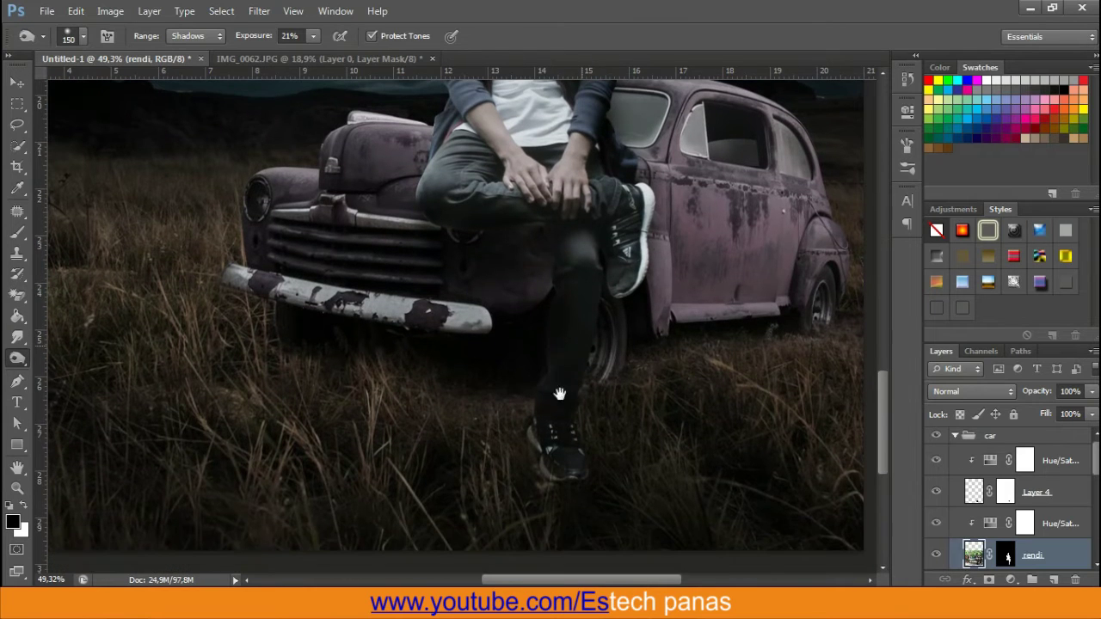
{"action": "left_click", "coordinate": [530, 336]}
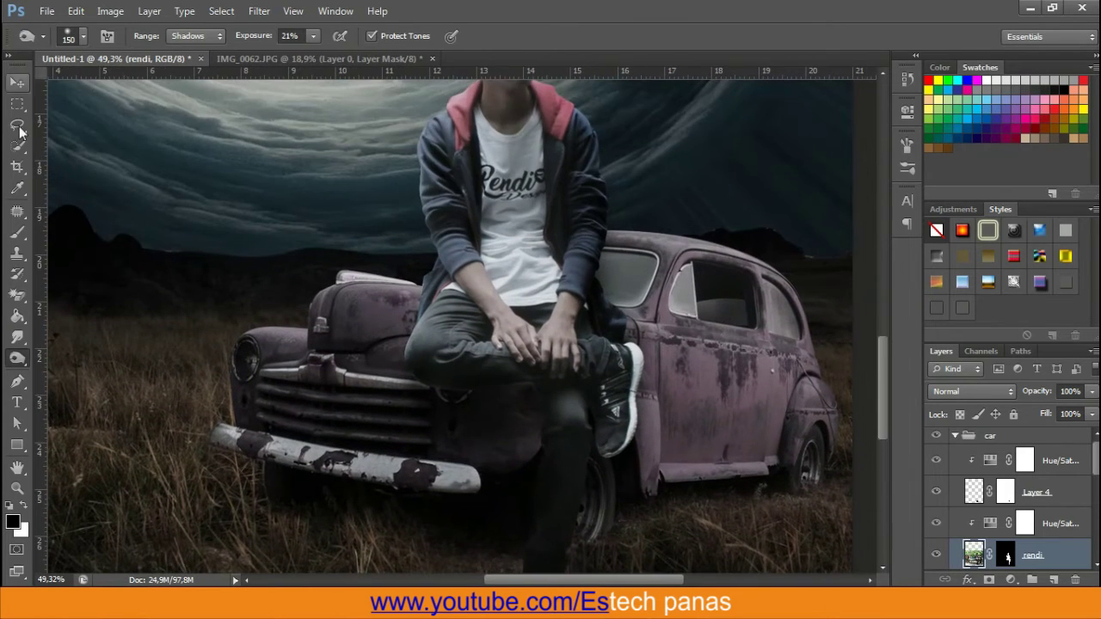
{"action": "right_click", "coordinate": [17, 357]}
{"action": "left_click", "coordinate": [86, 356]}
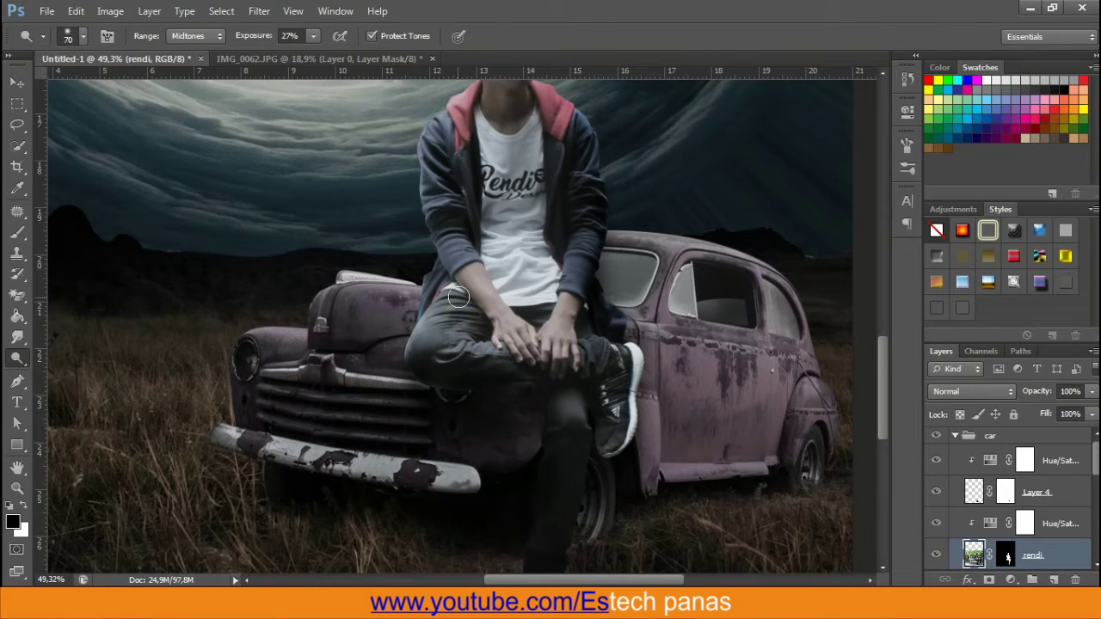
{"action": "left_click_drag", "start_coordinate": [460, 327], "coordinate": [439, 298]}
{"action": "left_click", "coordinate": [17, 80]}
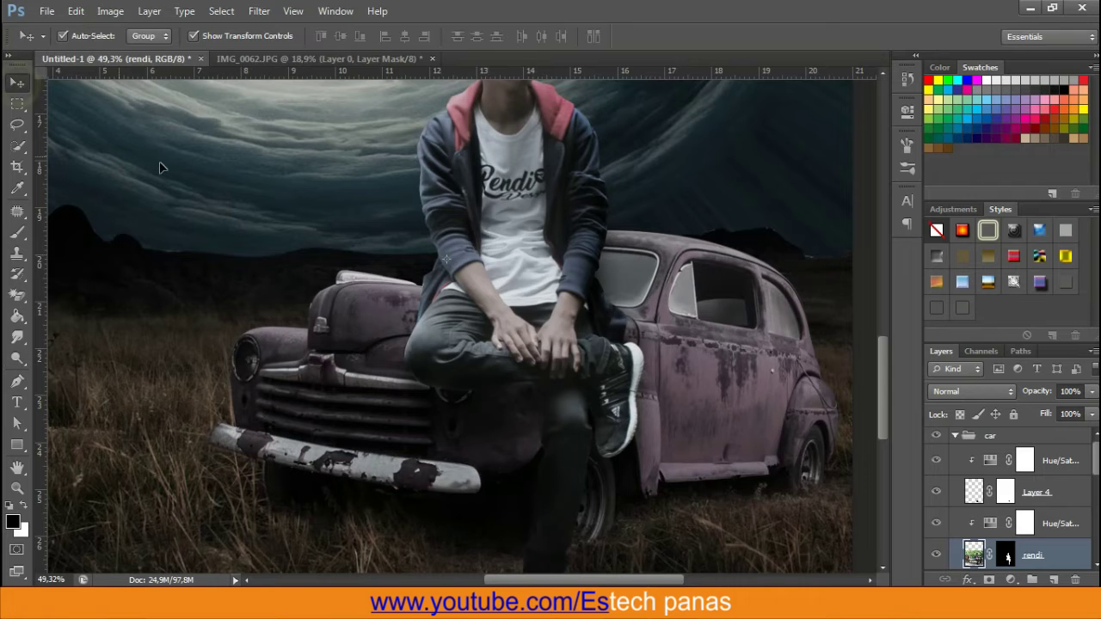
Dodge the left edge of the young man's neck so it blends with the bright sky
{"action": "scroll", "coordinate": [371, 255], "scroll_direction": "down", "scroll_amount": 2}
{"action": "scroll", "coordinate": [507, 396], "scroll_direction": "down", "scroll_amount": 2}
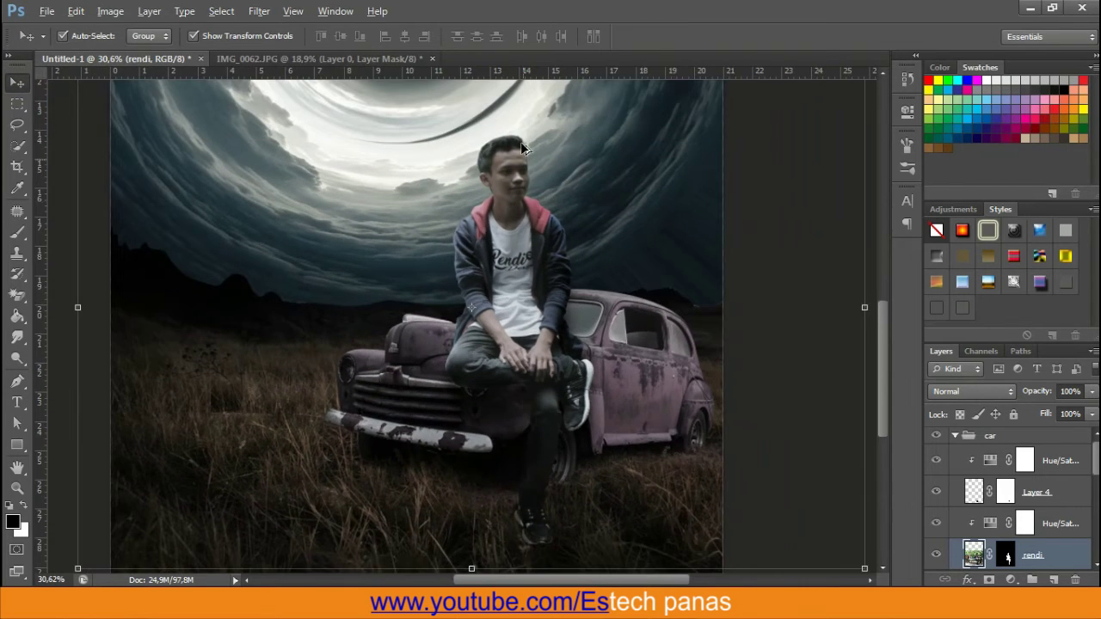
{"action": "scroll", "coordinate": [516, 163], "scroll_direction": "up", "scroll_amount": 3}
{"action": "scroll", "coordinate": [516, 167], "scroll_direction": "up", "scroll_amount": 2}
{"action": "scroll", "coordinate": [498, 180], "scroll_direction": "up", "scroll_amount": 2}
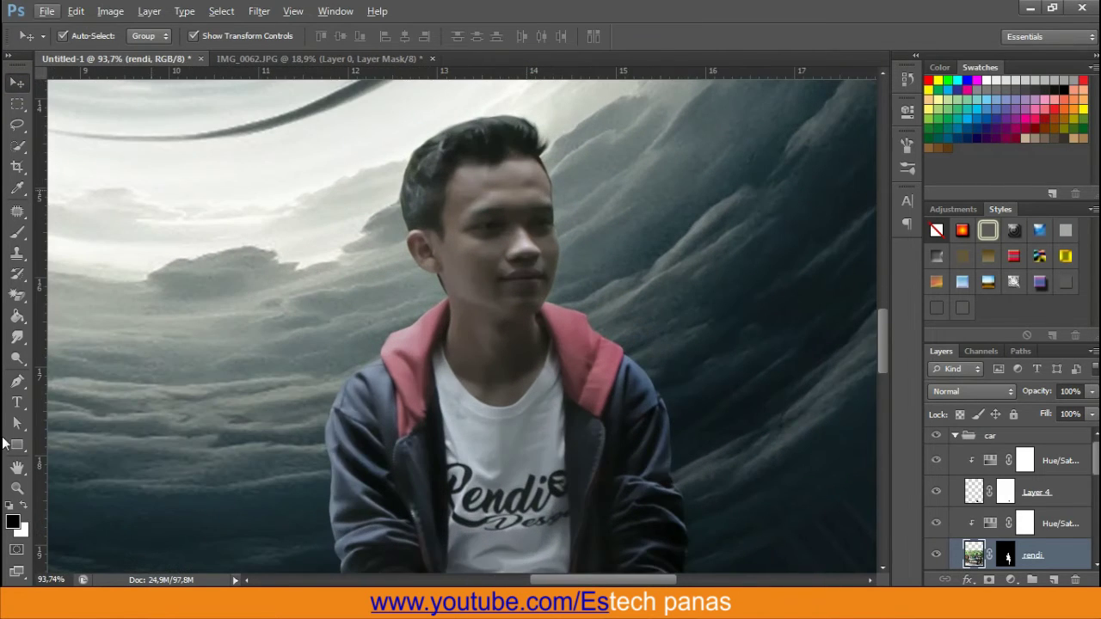
{"action": "left_click", "coordinate": [18, 340]}
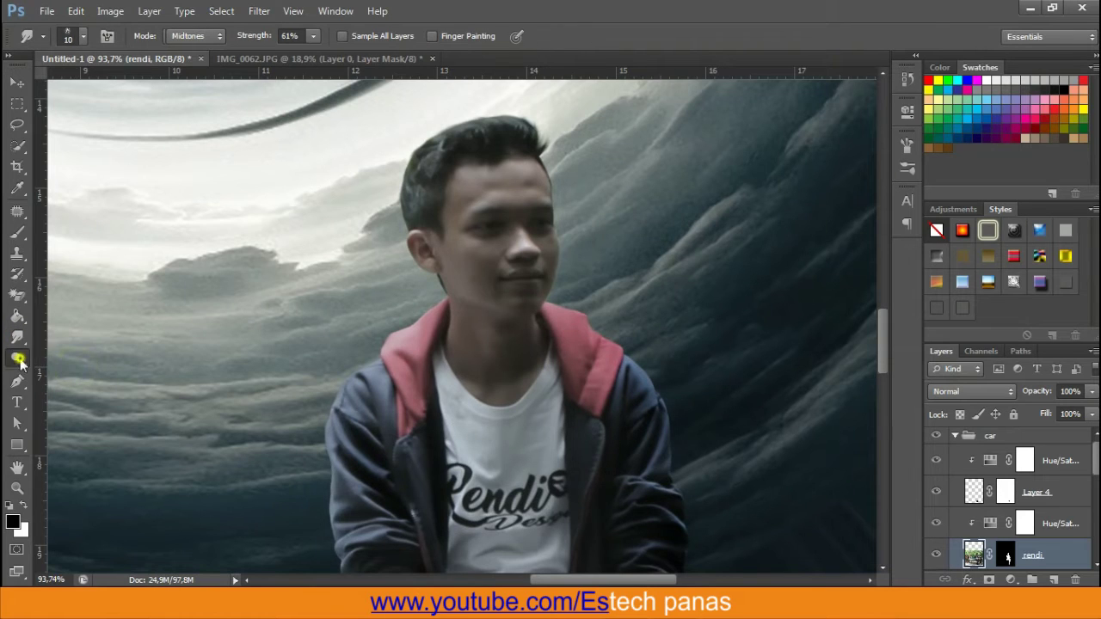
{"action": "right_click", "coordinate": [19, 360]}
{"action": "left_click", "coordinate": [65, 353]}
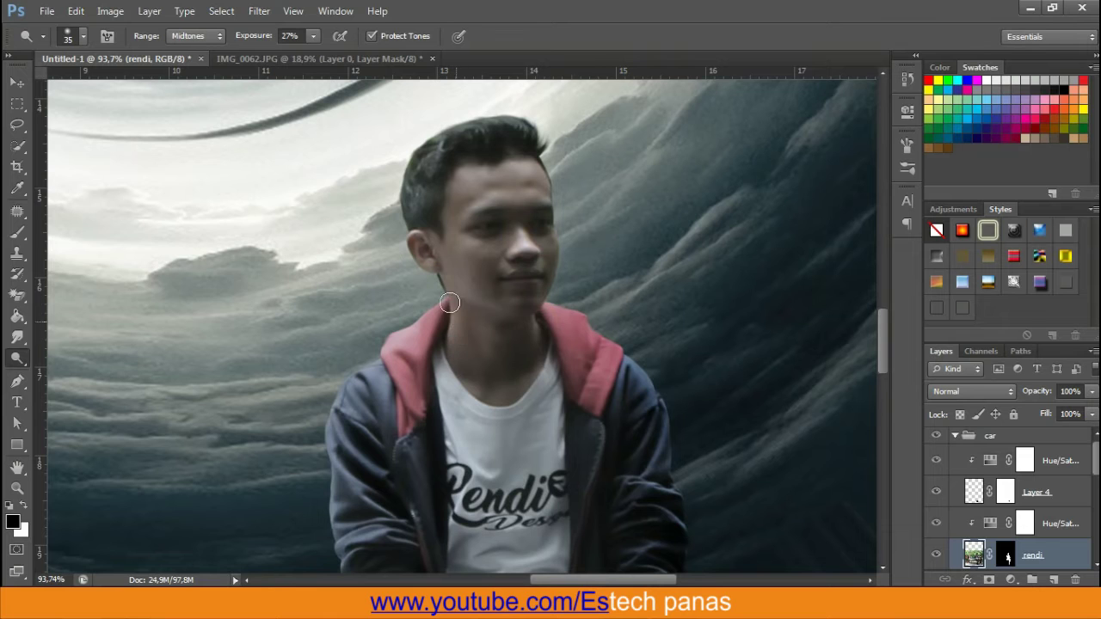
{"action": "left_click_drag", "start_coordinate": [448, 302], "coordinate": [418, 329]}
{"action": "left_click", "coordinate": [17, 81]}
{"action": "scroll", "coordinate": [391, 255], "scroll_direction": "down", "scroll_amount": 10}
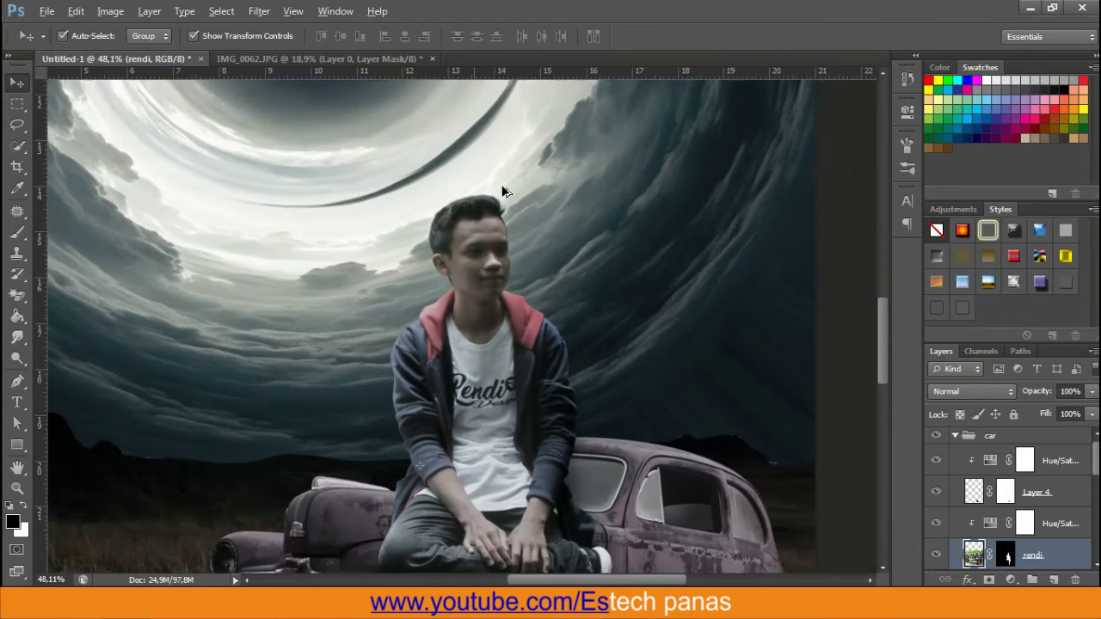
{"action": "scroll", "coordinate": [602, 340], "scroll_direction": "down", "scroll_amount": 2}
Select Layer 2, the cloud vortex, in the Layers panel
{"action": "scroll", "coordinate": [697, 266], "scroll_direction": "down", "scroll_amount": 1}
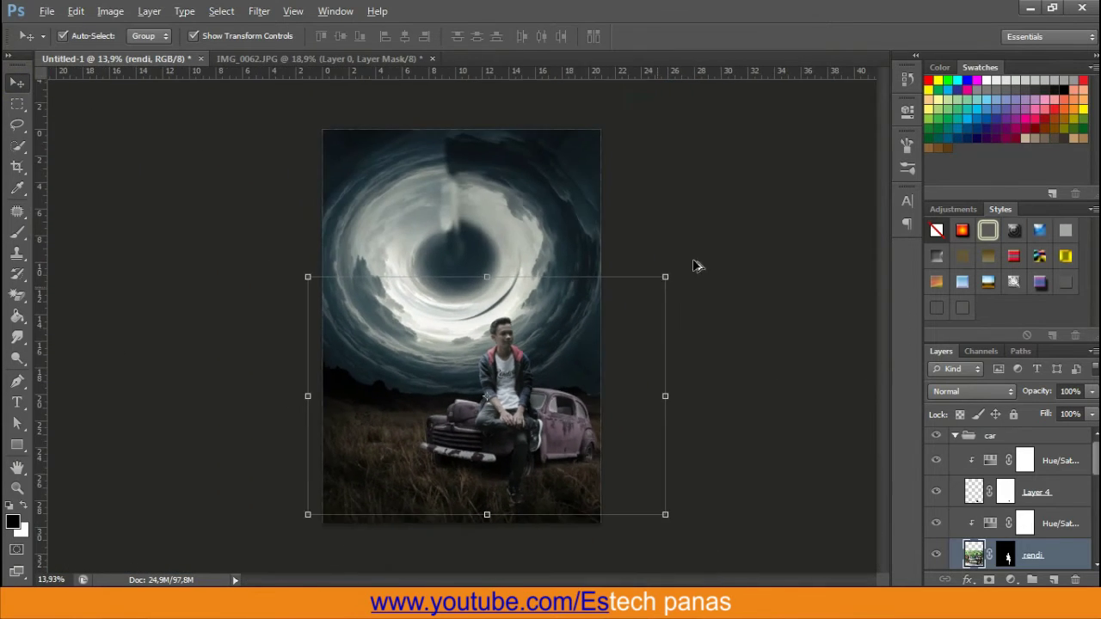
{"action": "scroll", "coordinate": [430, 226], "scroll_direction": "down", "scroll_amount": 1}
{"action": "scroll", "coordinate": [454, 236], "scroll_direction": "up", "scroll_amount": 2}
{"action": "scroll", "coordinate": [998, 516], "scroll_direction": "down", "scroll_amount": 2}
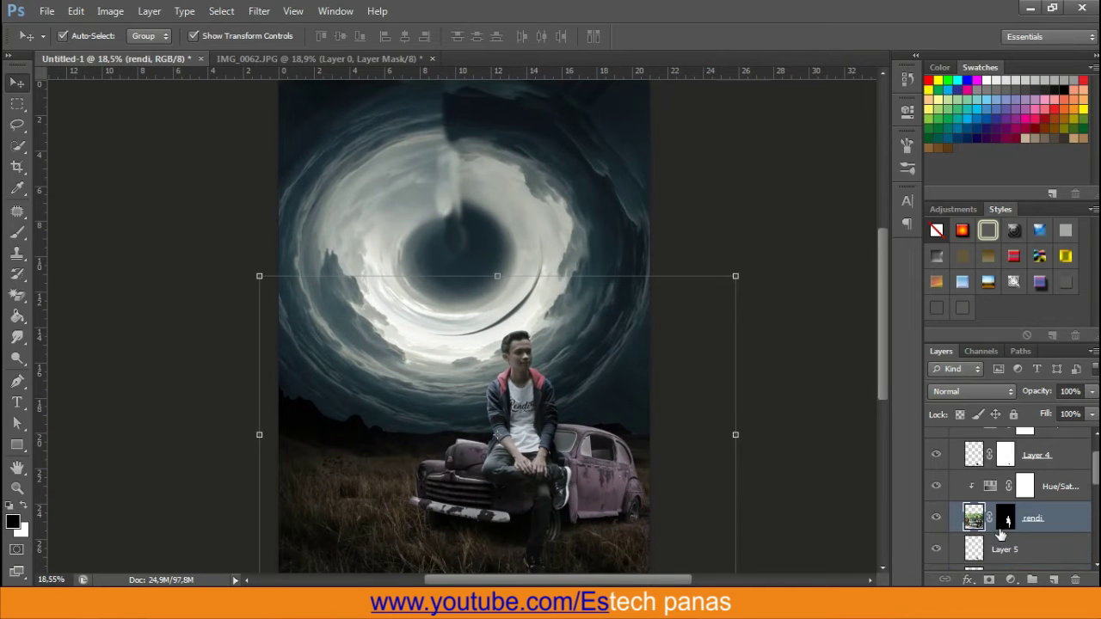
{"action": "scroll", "coordinate": [997, 516], "scroll_direction": "down", "scroll_amount": 2}
{"action": "scroll", "coordinate": [997, 516], "scroll_direction": "down", "scroll_amount": 2}
{"action": "scroll", "coordinate": [1000, 497], "scroll_direction": "down", "scroll_amount": 1}
{"action": "left_click", "coordinate": [995, 535]}
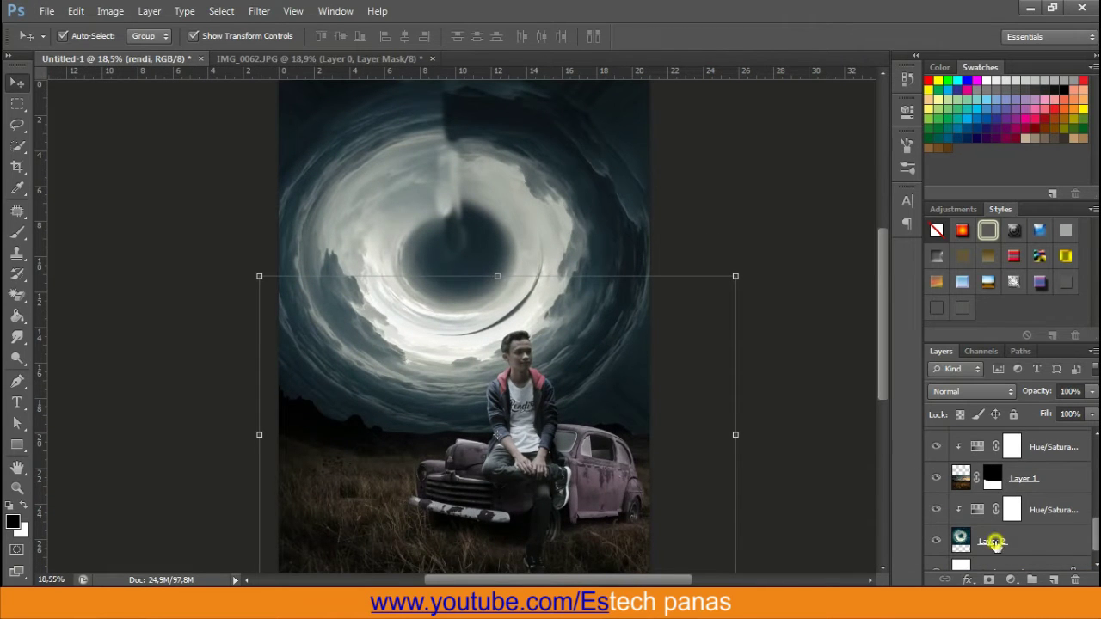
{"action": "scroll", "coordinate": [471, 144], "scroll_direction": "up", "scroll_amount": 3}
{"action": "left_click_drag", "start_coordinate": [472, 214], "coordinate": [482, 249]}
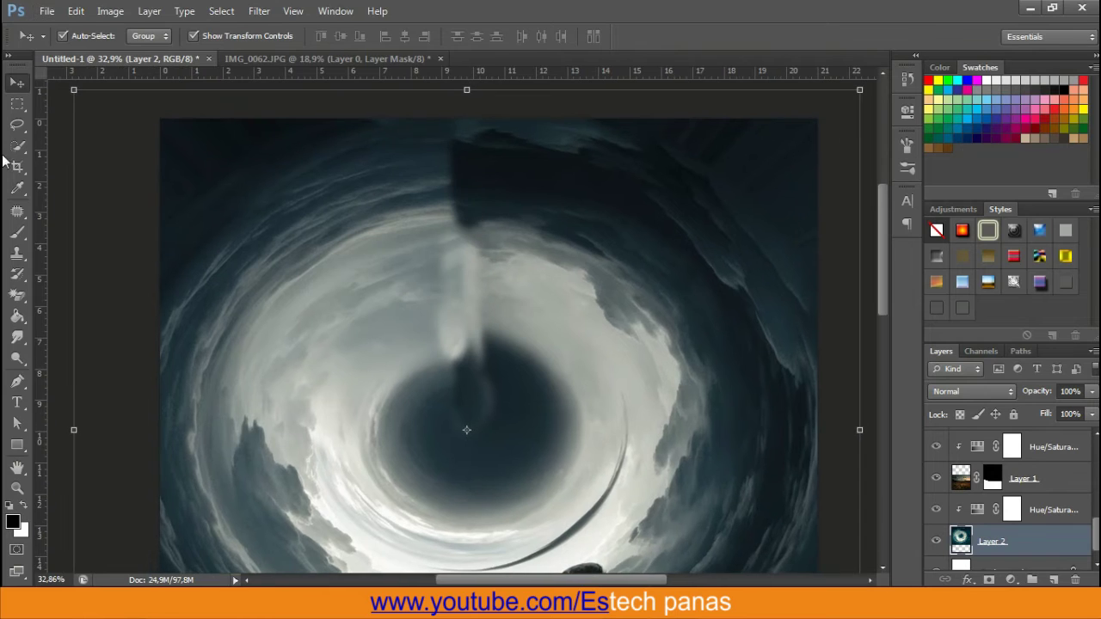
Try the Rectangular Marquee and Move tools before settling on the Patch tool
{"action": "key", "text": "m"}
{"action": "scroll", "coordinate": [417, 155], "scroll_direction": "down", "scroll_amount": 2}
{"action": "scroll", "coordinate": [594, 226], "scroll_direction": "down", "scroll_amount": 1}
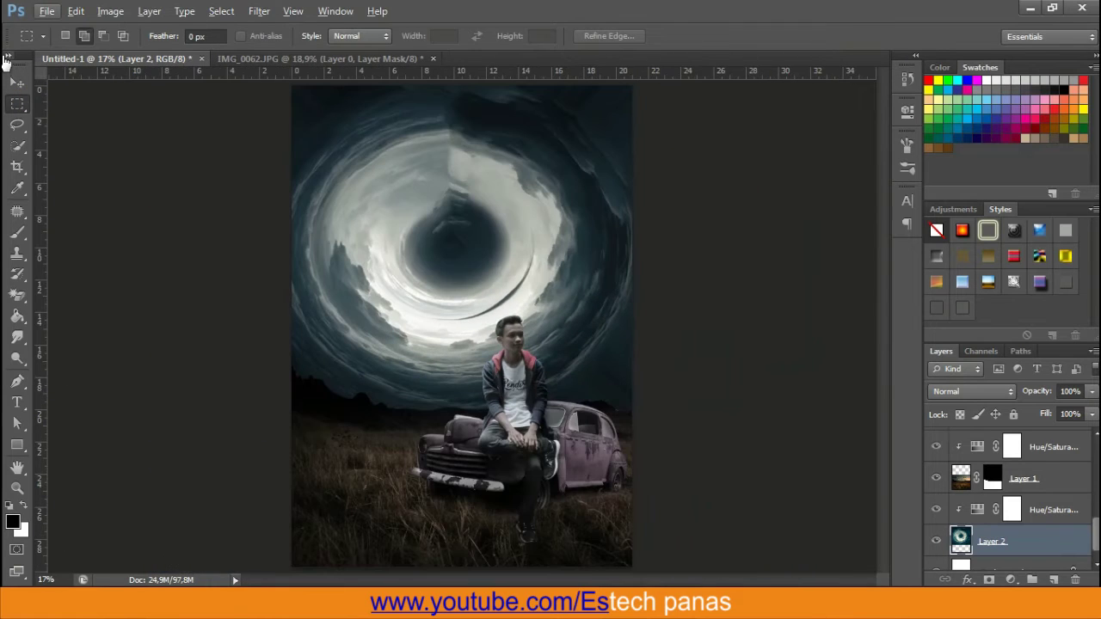
{"action": "left_click", "coordinate": [16, 82]}
{"action": "scroll", "coordinate": [364, 126], "scroll_direction": "up", "scroll_amount": 1}
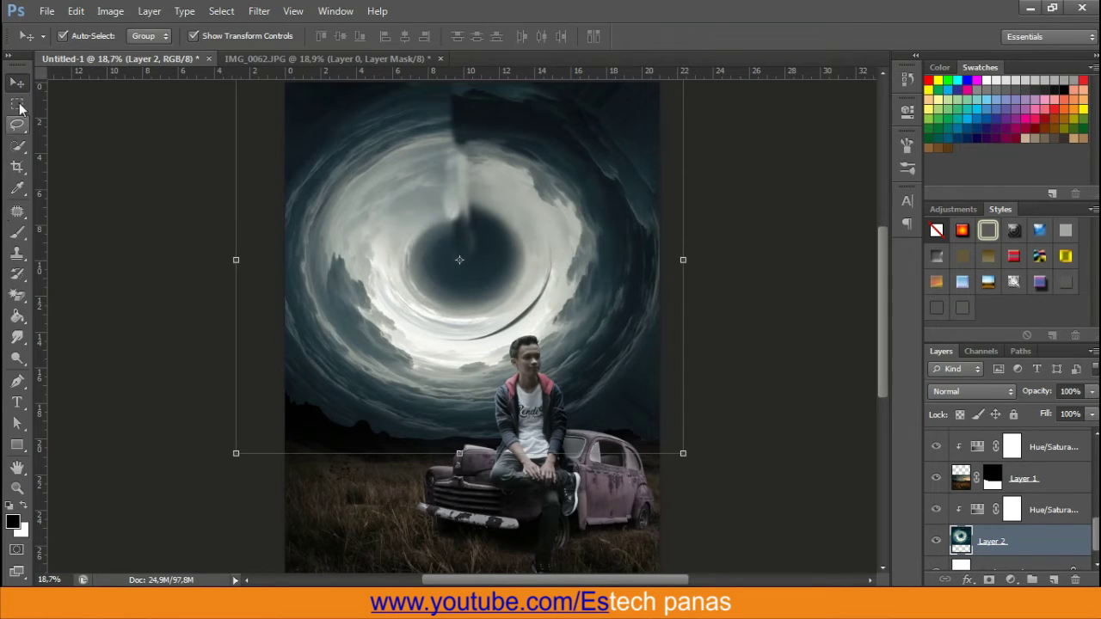
{"action": "left_click", "coordinate": [18, 212]}
Clone-stamp sampled cloud texture over the flaws near the vortex's dark centre
{"action": "left_click", "coordinate": [18, 252]}
{"action": "scroll", "coordinate": [478, 165], "scroll_direction": "up", "scroll_amount": 2}
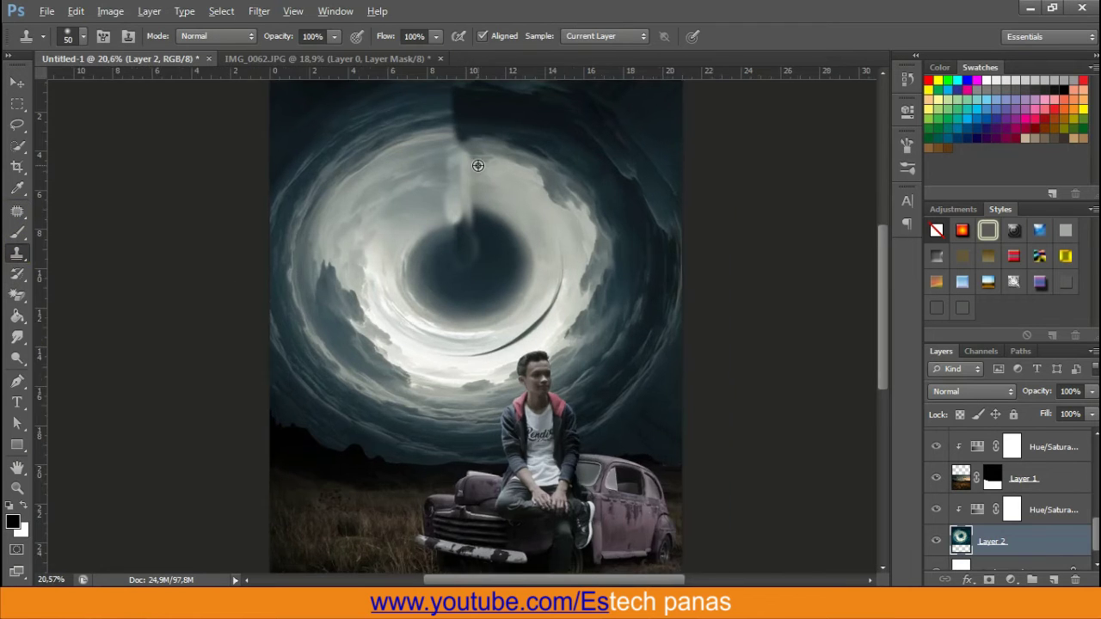
{"action": "scroll", "coordinate": [478, 165], "scroll_direction": "up", "scroll_amount": 2}
{"action": "scroll", "coordinate": [445, 233], "scroll_direction": "up", "scroll_amount": 1}
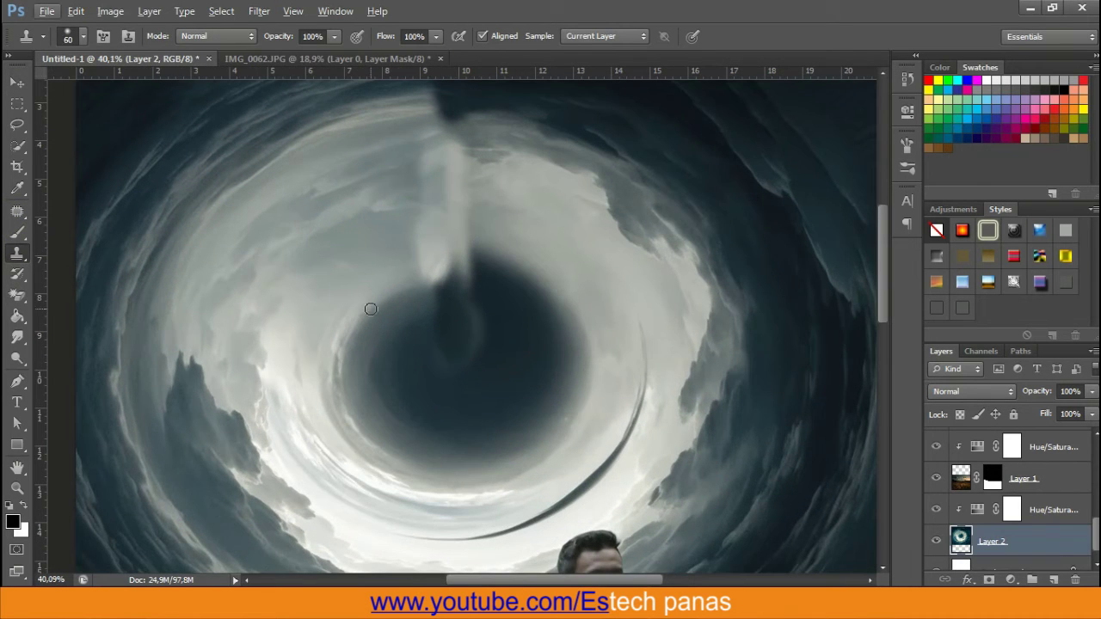
{"action": "left_click", "coordinate": [362, 324], "text": "alt"}
{"action": "left_click", "coordinate": [533, 317]}
{"action": "left_click_drag", "start_coordinate": [499, 301], "coordinate": [472, 287]}
{"action": "left_click_drag", "start_coordinate": [466, 221], "coordinate": [521, 263]}
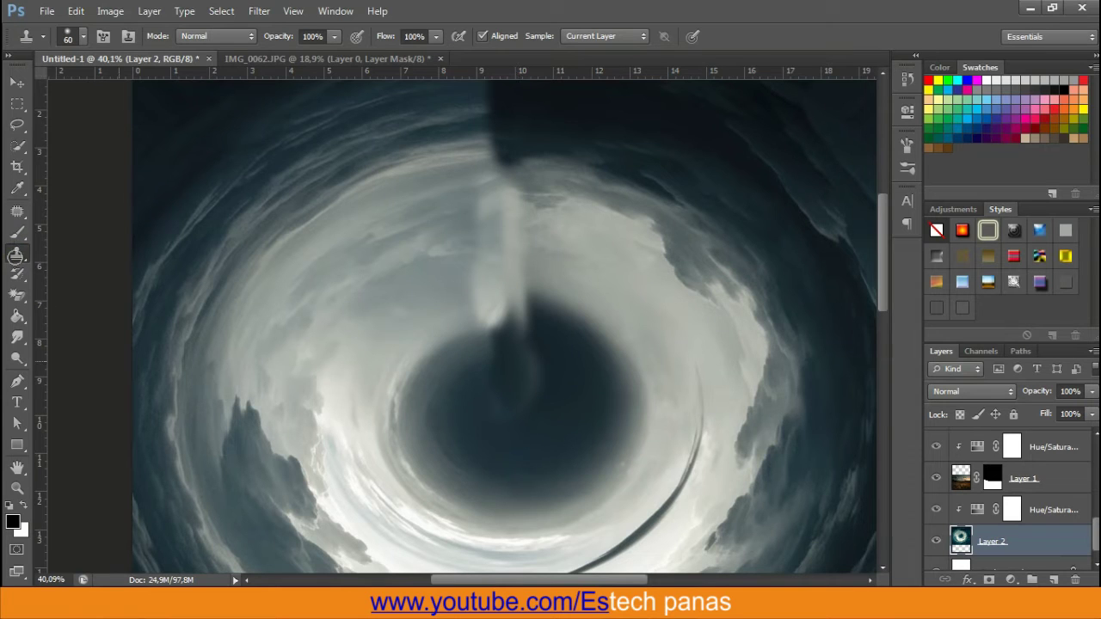
{"action": "left_click", "coordinate": [19, 103]}
Content-aware fill two elliptical selections in the vortex's dark centre
{"action": "right_click", "coordinate": [17, 103]}
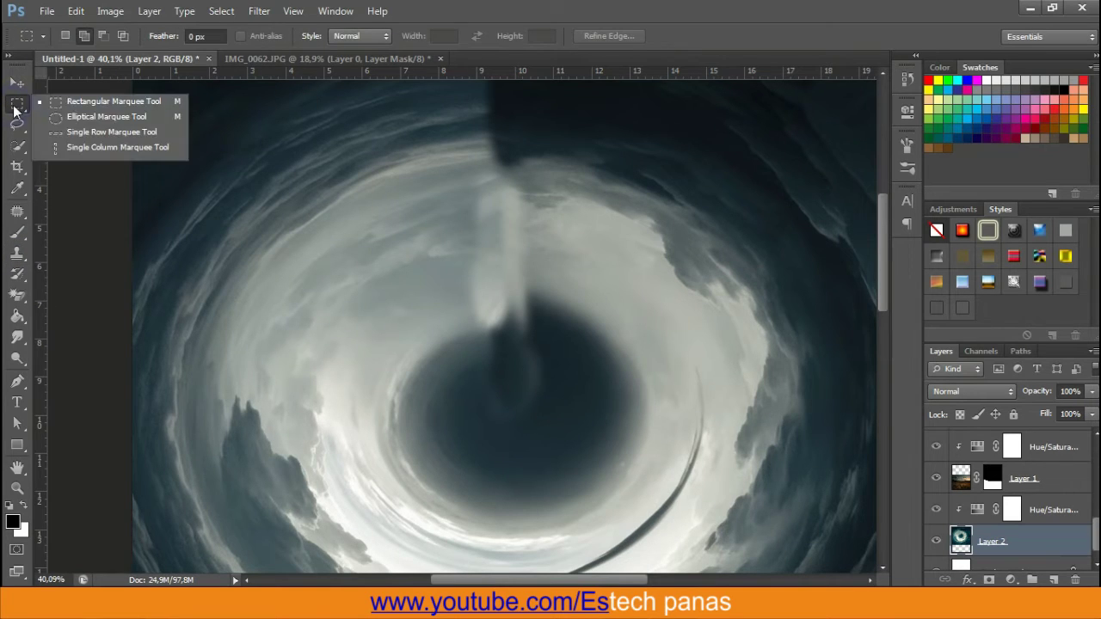
{"action": "left_click", "coordinate": [95, 115]}
{"action": "left_click_drag", "start_coordinate": [484, 363], "coordinate": [542, 419]}
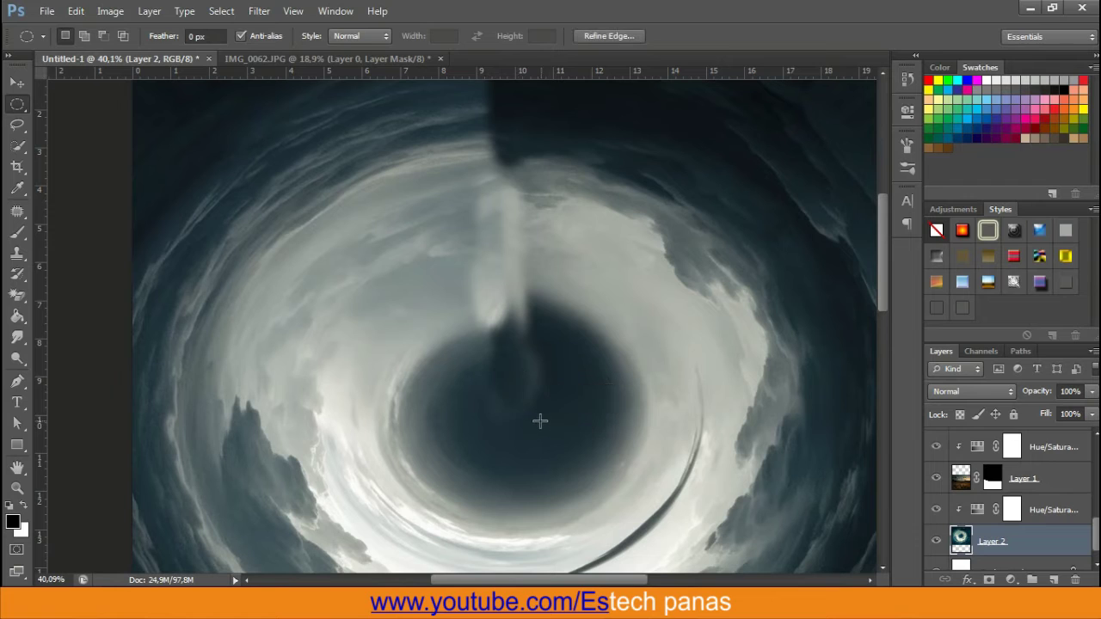
{"action": "right_click", "coordinate": [513, 421]}
{"action": "left_click", "coordinate": [550, 332]}
{"action": "left_click", "coordinate": [641, 166]}
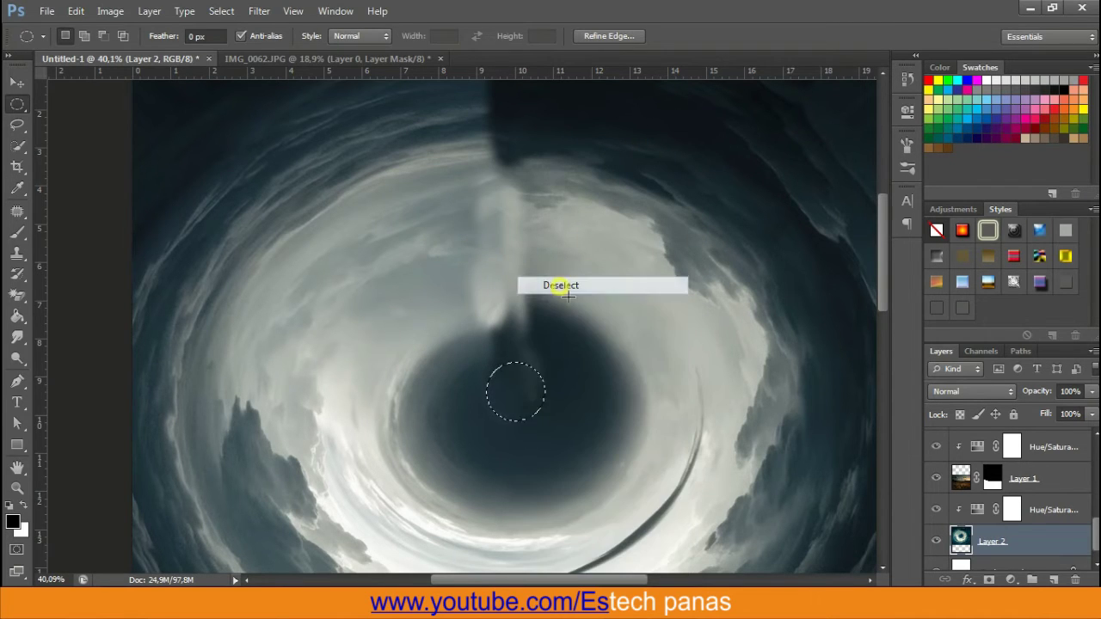
{"action": "left_click_drag", "start_coordinate": [491, 322], "coordinate": [572, 414]}
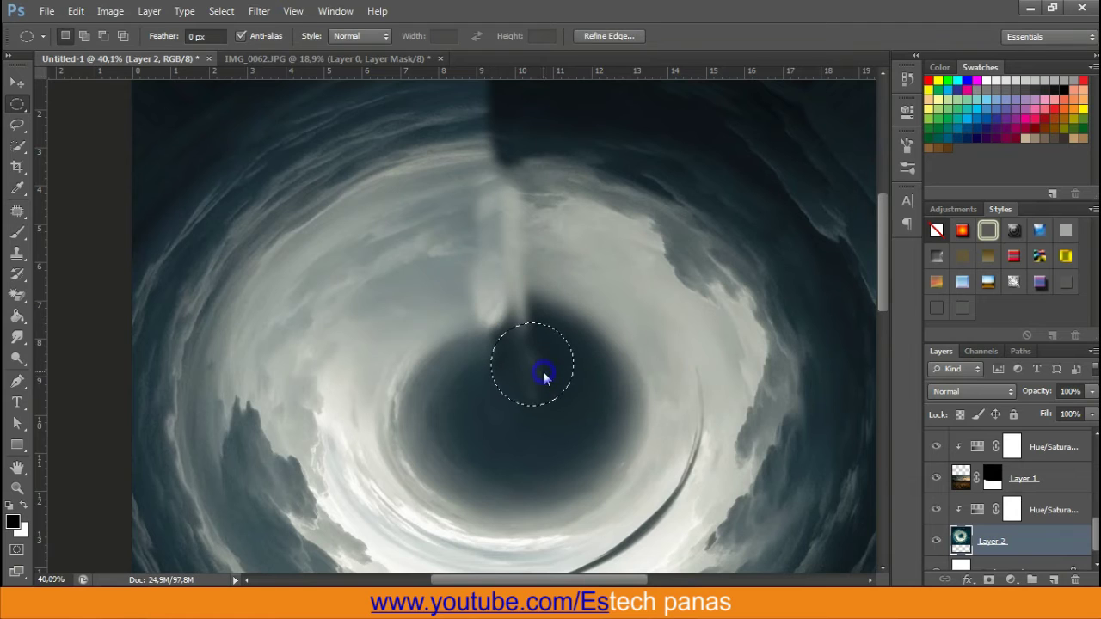
{"action": "key", "text": "shift+BackSpace"}
{"action": "left_click", "coordinate": [641, 166]}
Remove the light streak with a content-aware filled circular selection
{"action": "right_click", "coordinate": [534, 272]}
{"action": "left_click", "coordinate": [563, 285]}
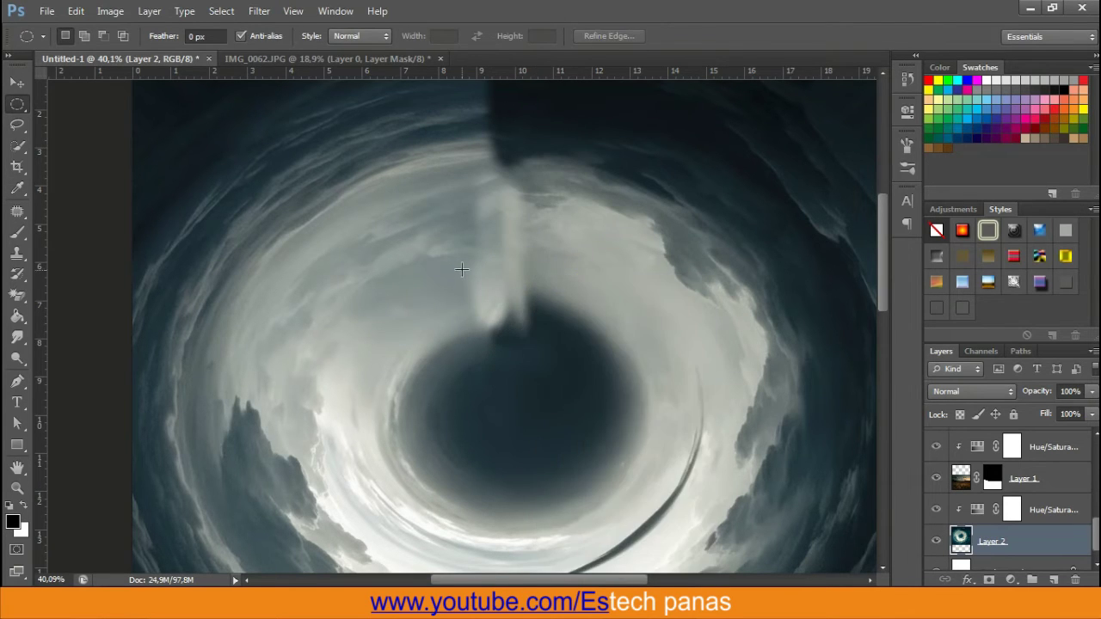
{"action": "left_click_drag", "start_coordinate": [468, 267], "coordinate": [544, 342]}
{"action": "right_click", "coordinate": [514, 320]}
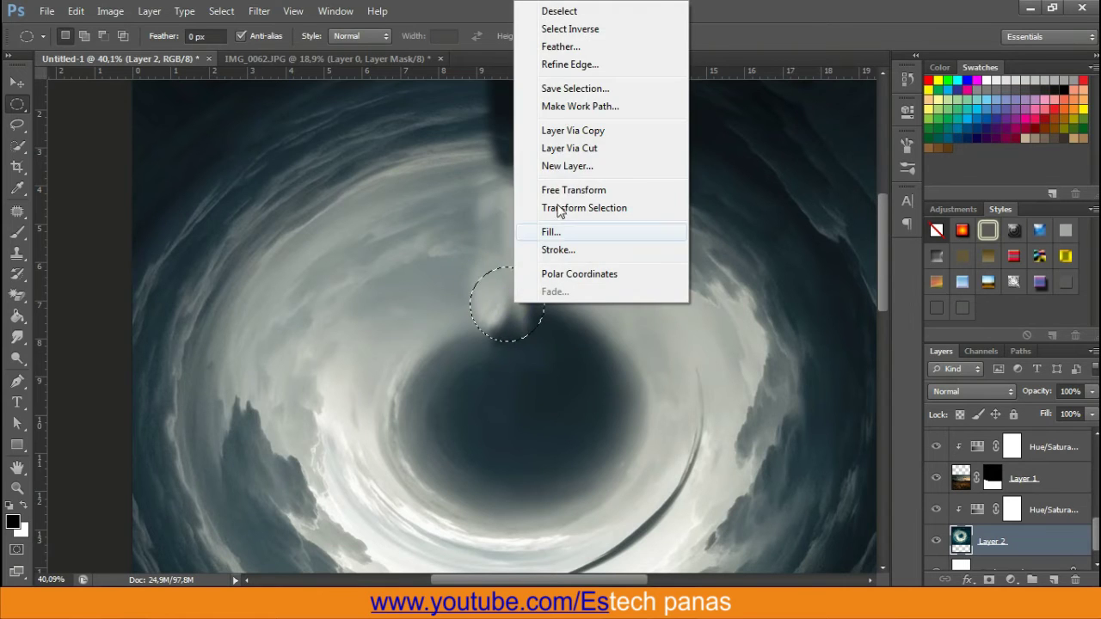
{"action": "left_click", "coordinate": [548, 232]}
{"action": "key", "text": "Return"}
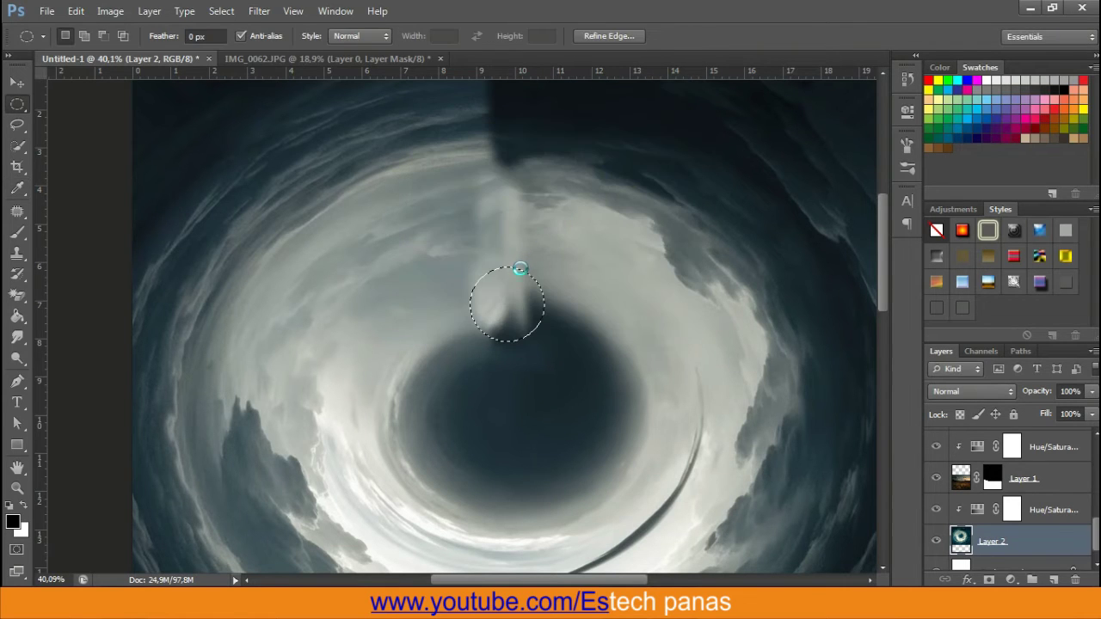
{"action": "right_click", "coordinate": [514, 277]}
{"action": "left_click", "coordinate": [553, 285]}
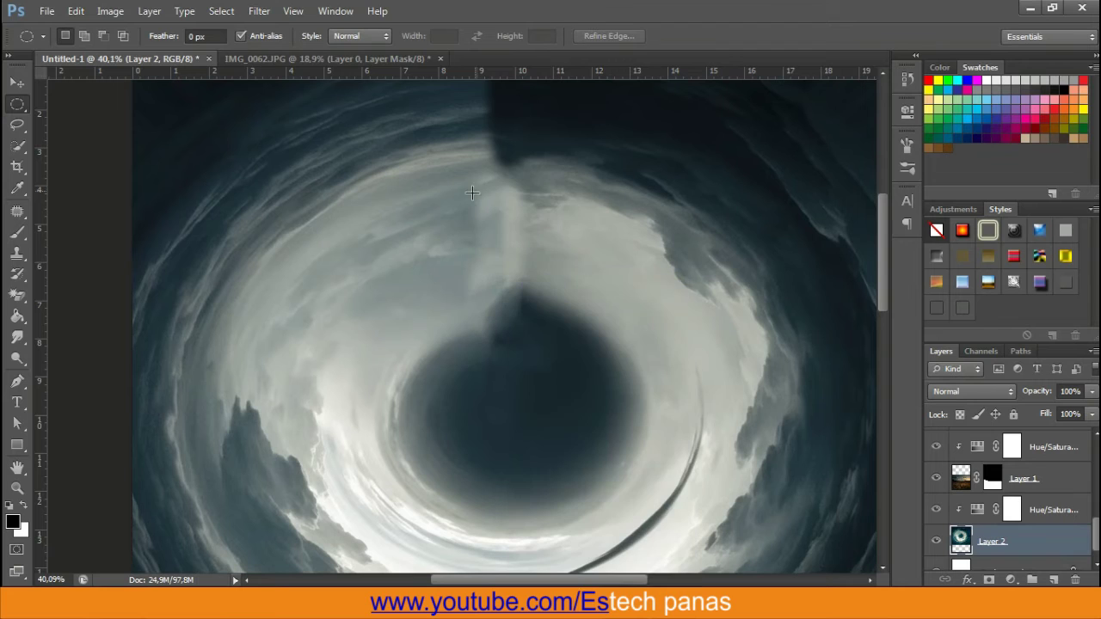
Content-aware fill a circle over the seam in the clouds, then deselect
{"action": "left_click_drag", "start_coordinate": [474, 191], "coordinate": [536, 281]}
{"action": "right_click", "coordinate": [499, 222]}
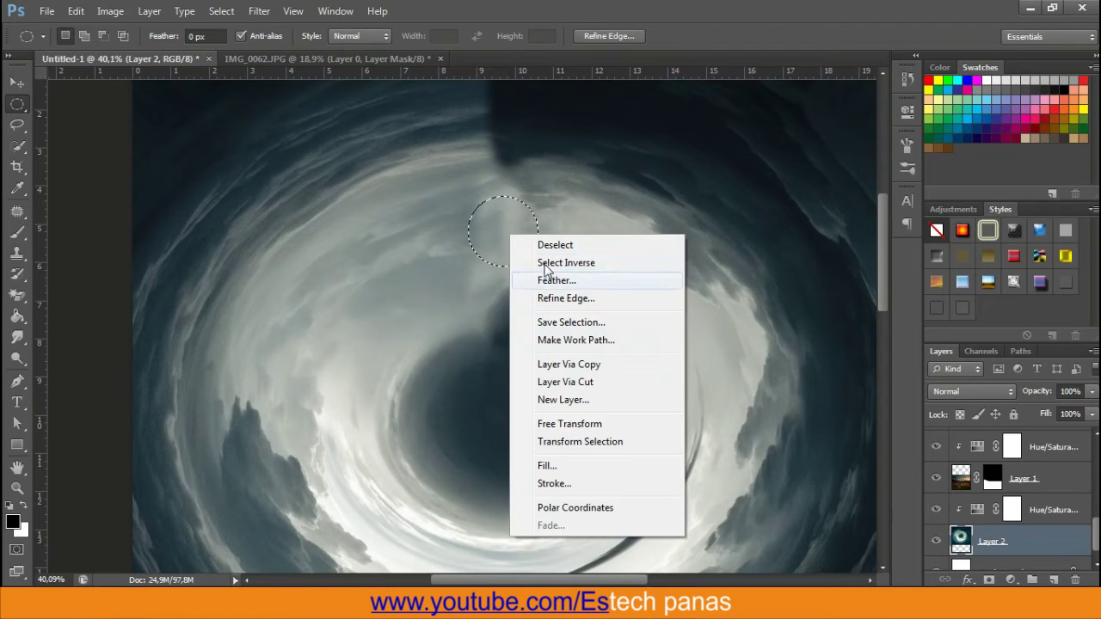
{"action": "left_click", "coordinate": [552, 462]}
{"action": "left_click", "coordinate": [647, 168]}
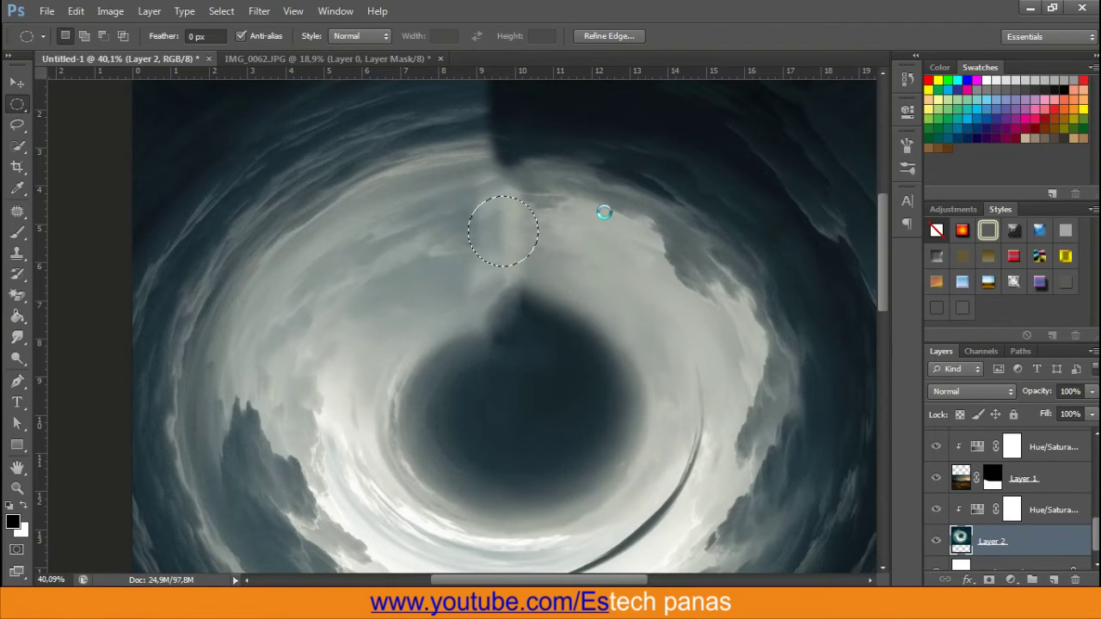
{"action": "right_click", "coordinate": [526, 216]}
{"action": "left_click", "coordinate": [558, 222]}
Content-aware fill the dark patch near the top of the vortex
{"action": "left_click_drag", "start_coordinate": [525, 172], "coordinate": [535, 342]}
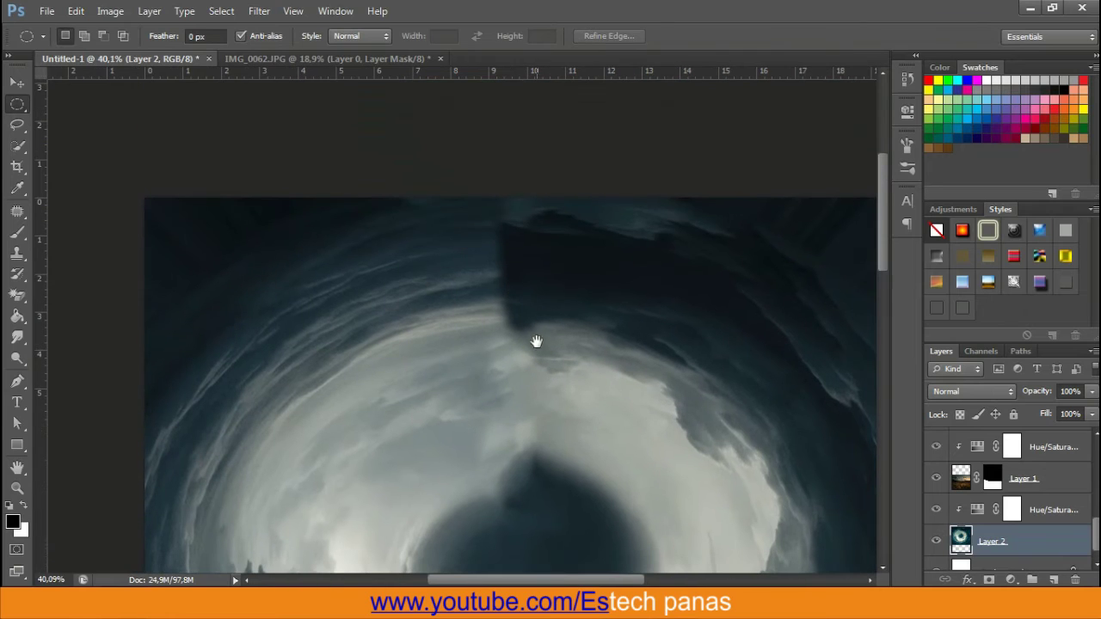
{"action": "left_click_drag", "start_coordinate": [475, 199], "coordinate": [594, 318]}
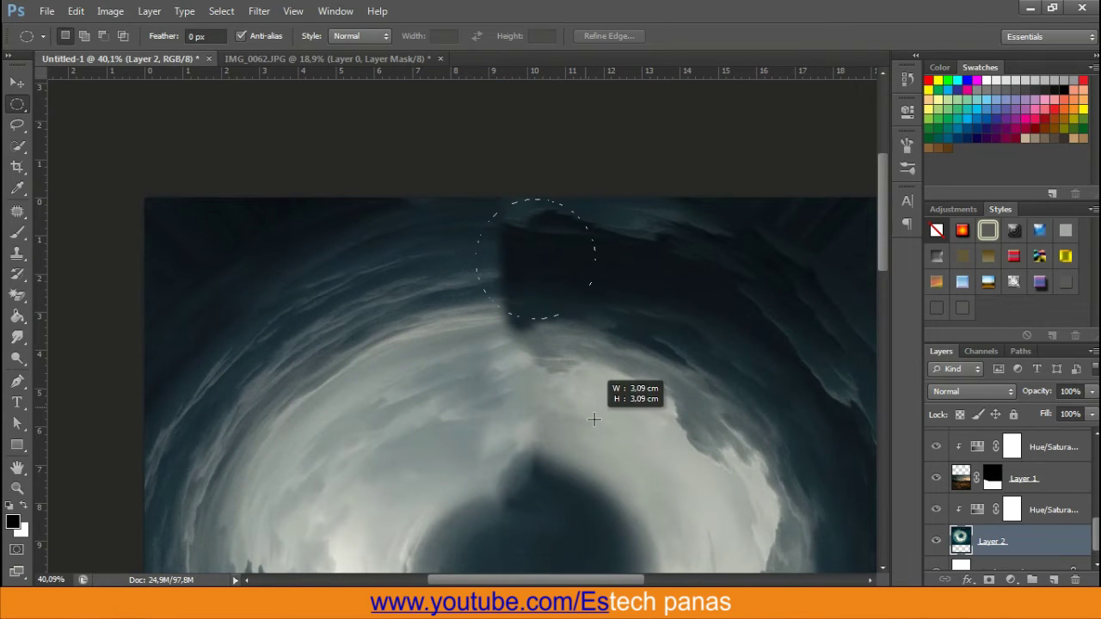
{"action": "left_click_drag", "start_coordinate": [533, 293], "coordinate": [521, 277]}
{"action": "right_click", "coordinate": [521, 275]}
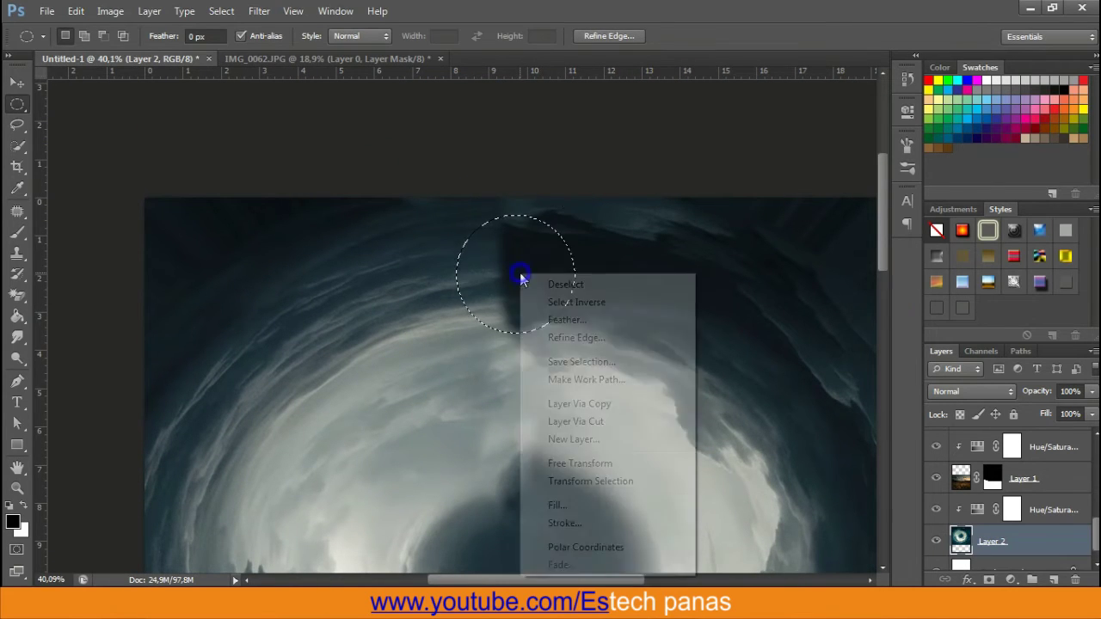
{"action": "left_click", "coordinate": [681, 499]}
{"action": "left_click", "coordinate": [636, 189]}
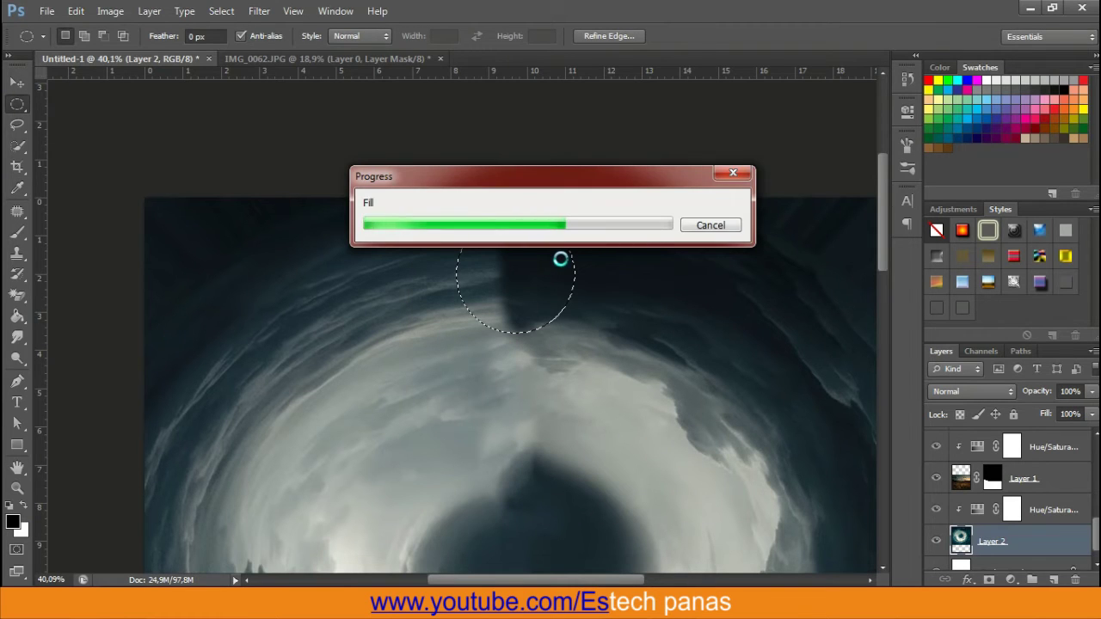
{"action": "right_click", "coordinate": [542, 250]}
{"action": "left_click", "coordinate": [568, 260]}
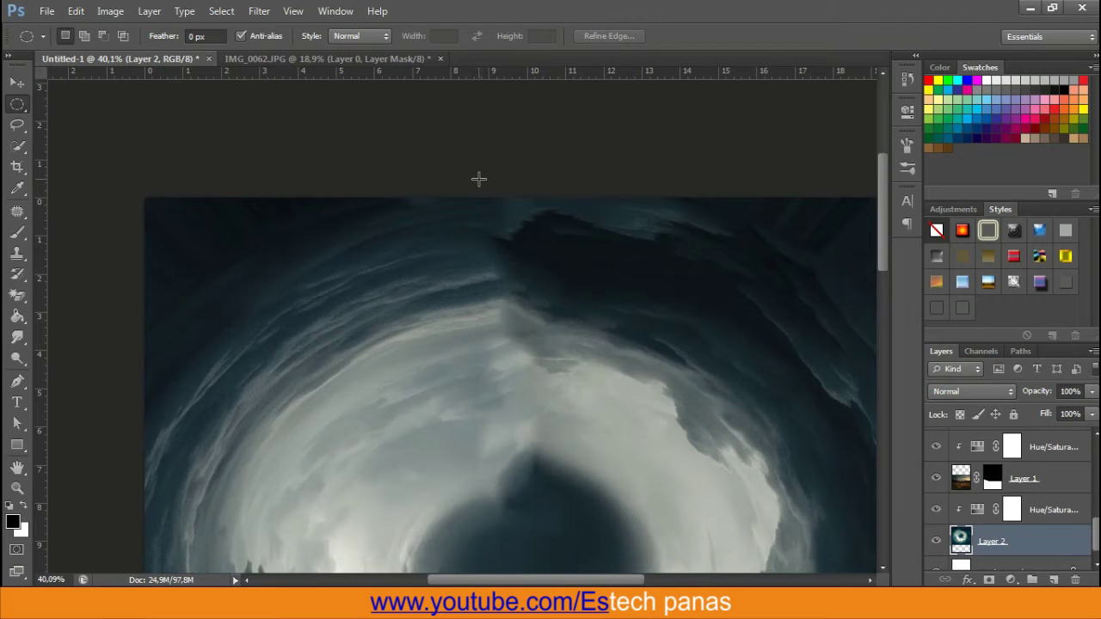
Content-aware fill a small circle at the vortex's very top edge, then deselect
{"action": "left_click_drag", "start_coordinate": [471, 198], "coordinate": [533, 260]}
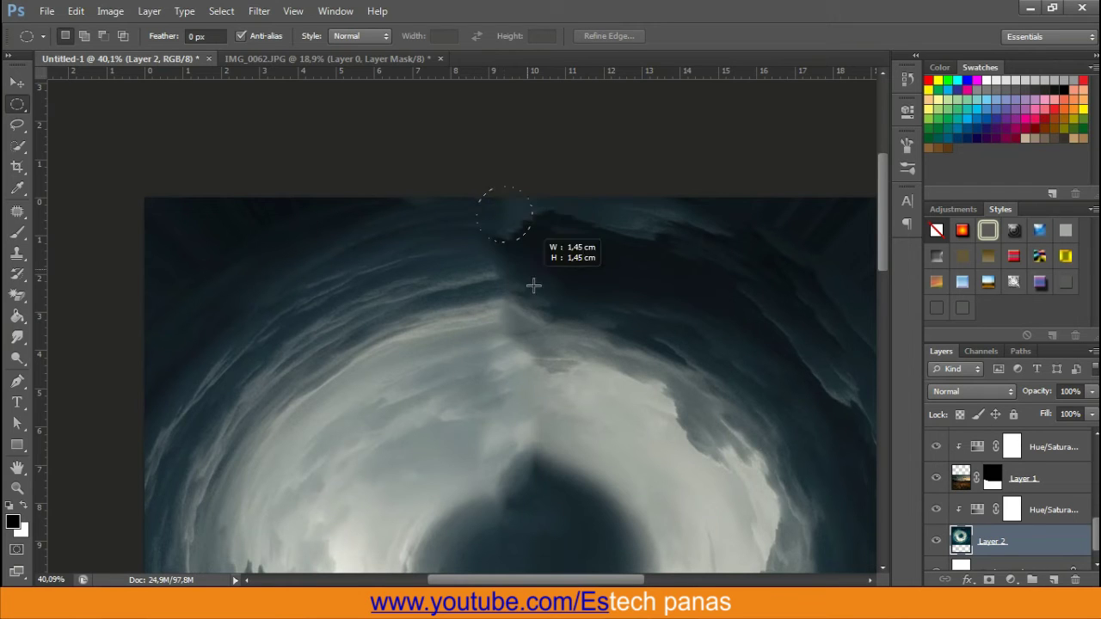
{"action": "right_click", "coordinate": [504, 234]}
{"action": "left_click", "coordinate": [541, 460]}
{"action": "key", "text": "Return"}
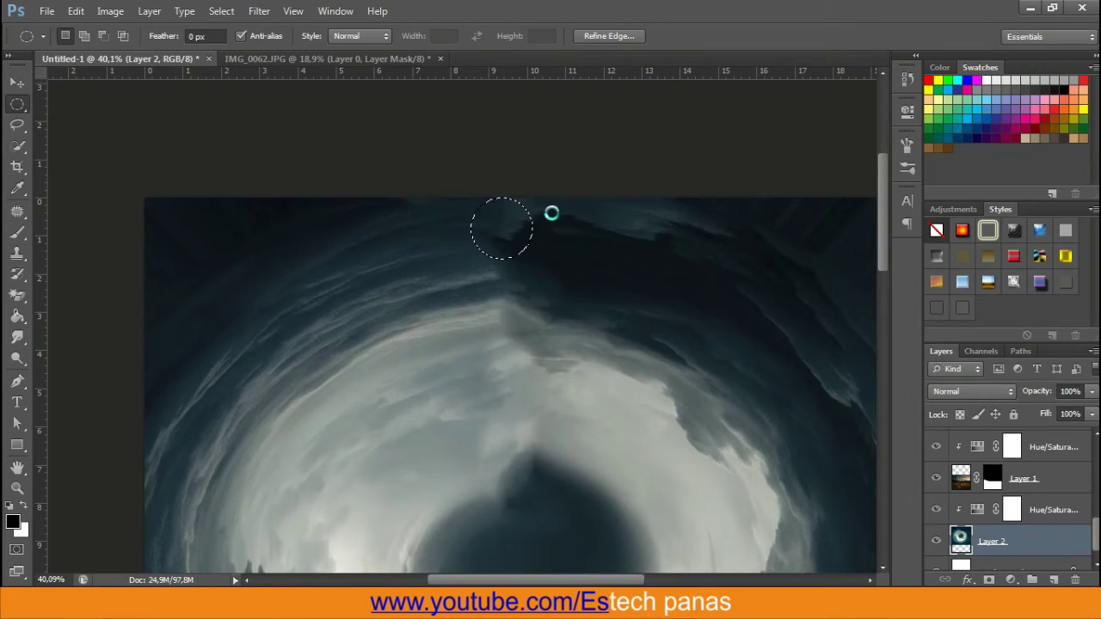
{"action": "right_click", "coordinate": [527, 228]}
{"action": "left_click", "coordinate": [545, 238]}
{"action": "key", "text": "v"}
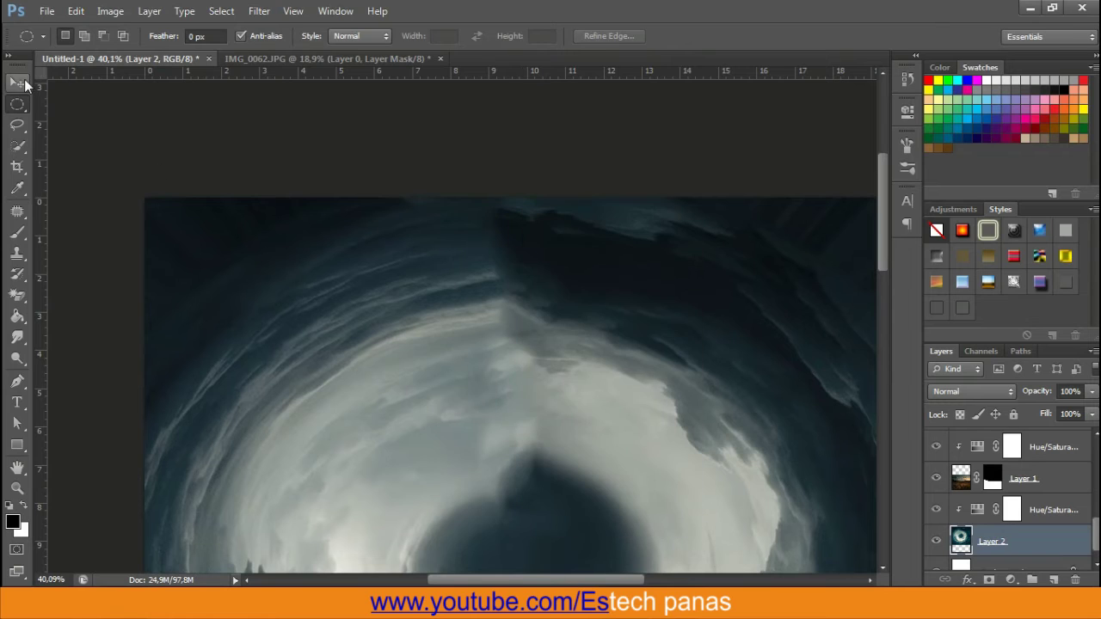
{"action": "key", "text": "ctrl+minus"}
{"action": "scroll", "coordinate": [522, 288], "scroll_direction": "down", "scroll_amount": 3}
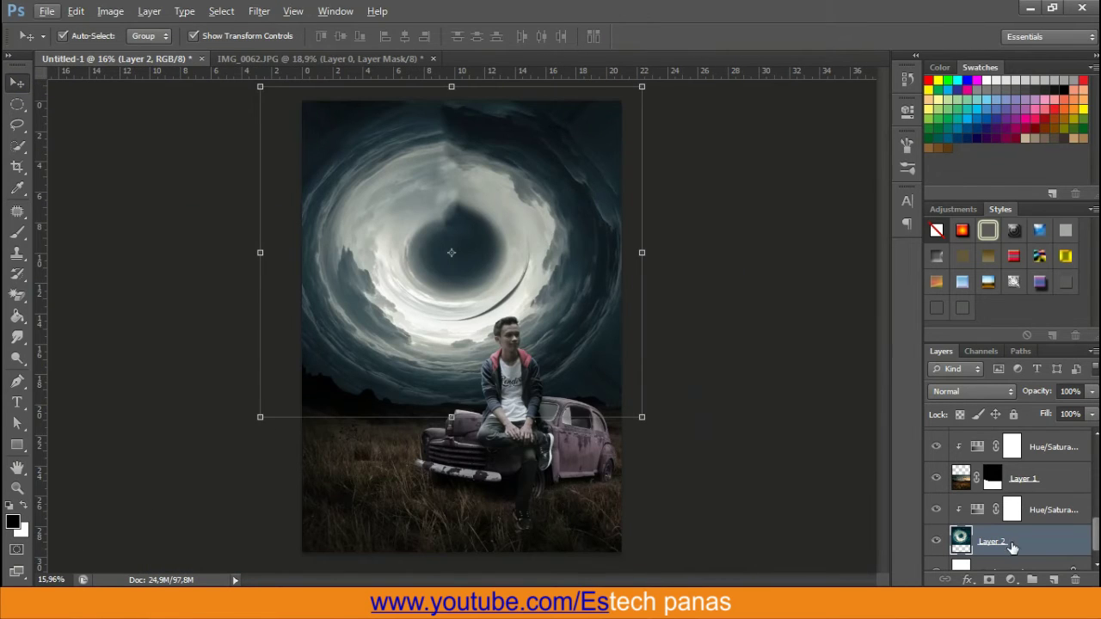
Set the vortex's Hue/Saturation to saturation −89 and lightness −12 for a colder grey
{"action": "left_click", "coordinate": [977, 509]}
{"action": "double_click", "coordinate": [977, 509]}
{"action": "left_click_drag", "start_coordinate": [769, 276], "coordinate": [763, 275]}
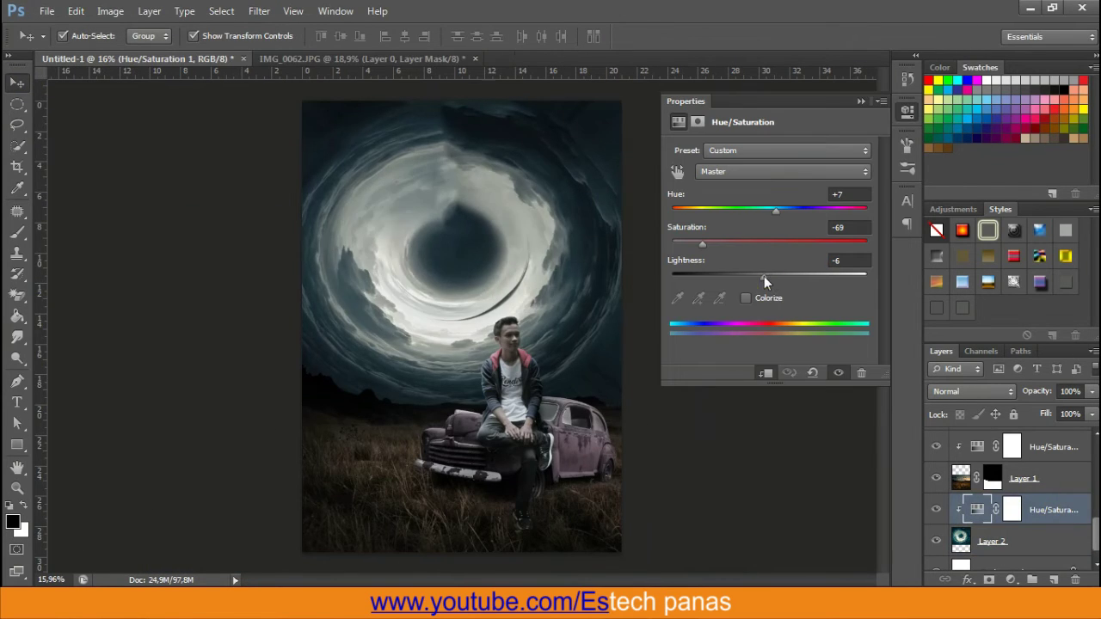
{"action": "left_click_drag", "start_coordinate": [709, 244], "coordinate": [682, 244]}
{"action": "left_click_drag", "start_coordinate": [766, 276], "coordinate": [762, 276]}
{"action": "left_click", "coordinate": [859, 102]}
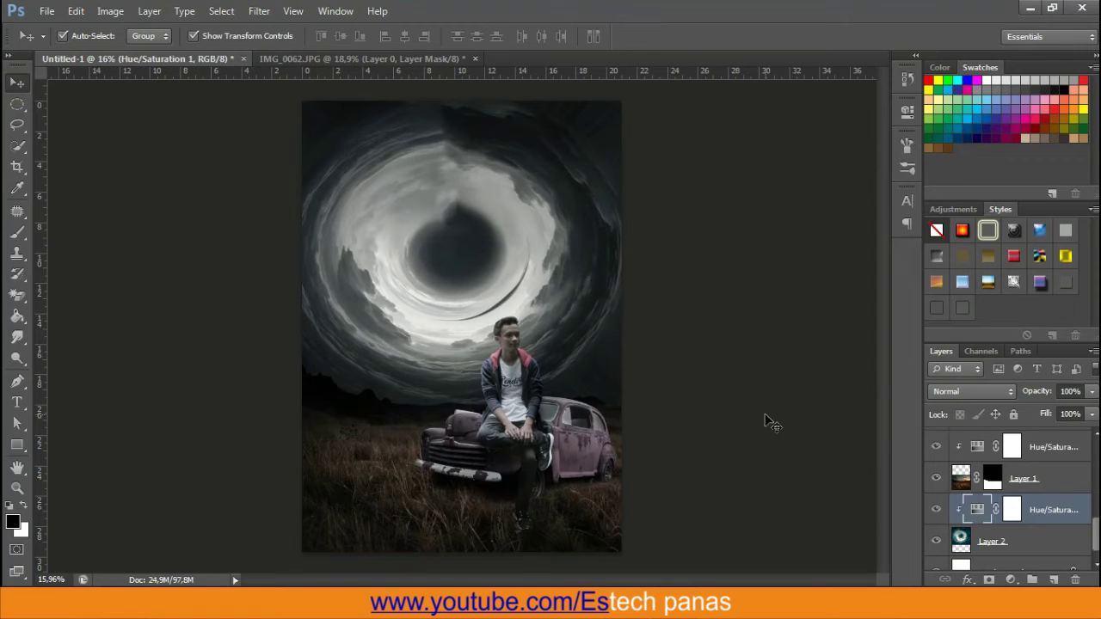
{"action": "scroll", "coordinate": [1054, 467], "scroll_direction": "up", "scroll_amount": 3}
{"action": "scroll", "coordinate": [1031, 460], "scroll_direction": "up", "scroll_amount": 3}
Scale the car-and-man group to about 90% and shift it slightly down and right
{"action": "scroll", "coordinate": [1006, 452], "scroll_direction": "up", "scroll_amount": 3}
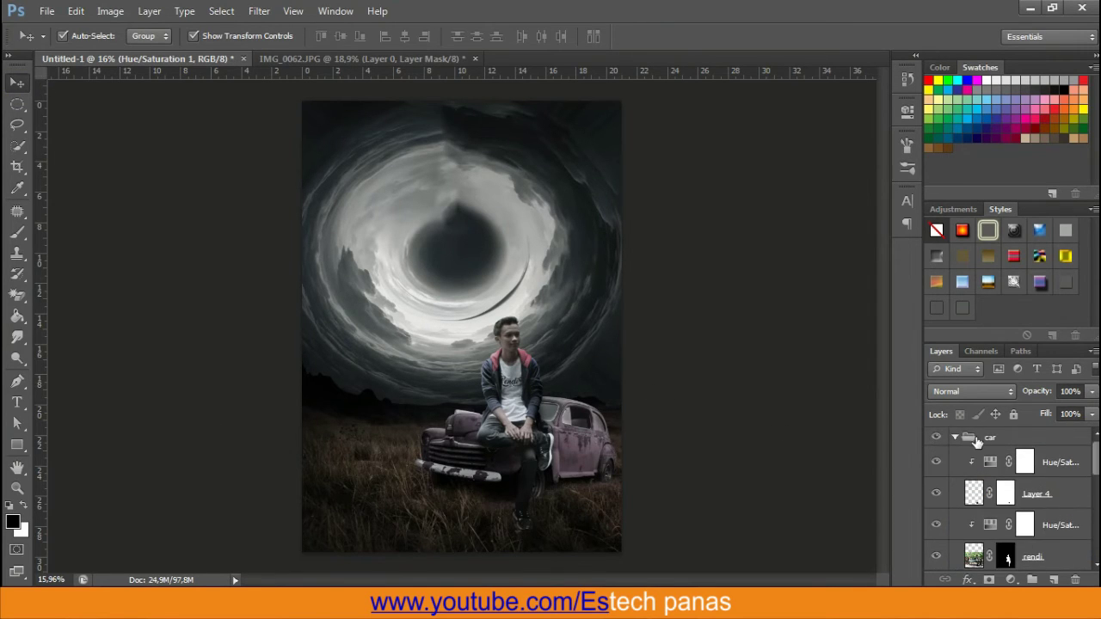
{"action": "left_click", "coordinate": [954, 436]}
{"action": "left_click", "coordinate": [698, 271]}
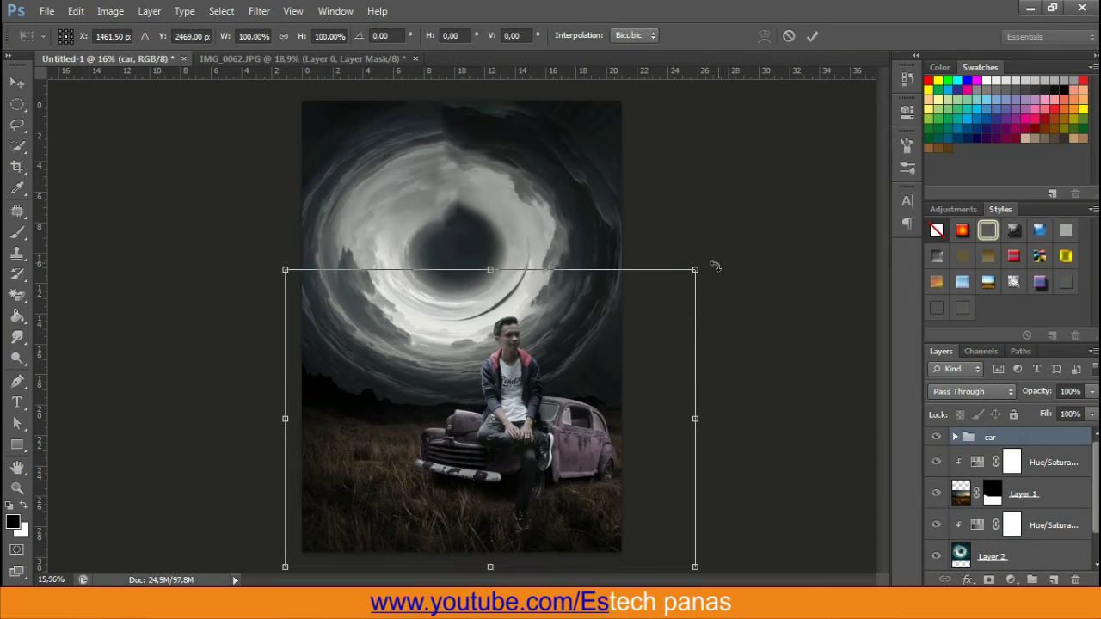
{"action": "left_click_drag", "start_coordinate": [698, 271], "coordinate": [676, 289]}
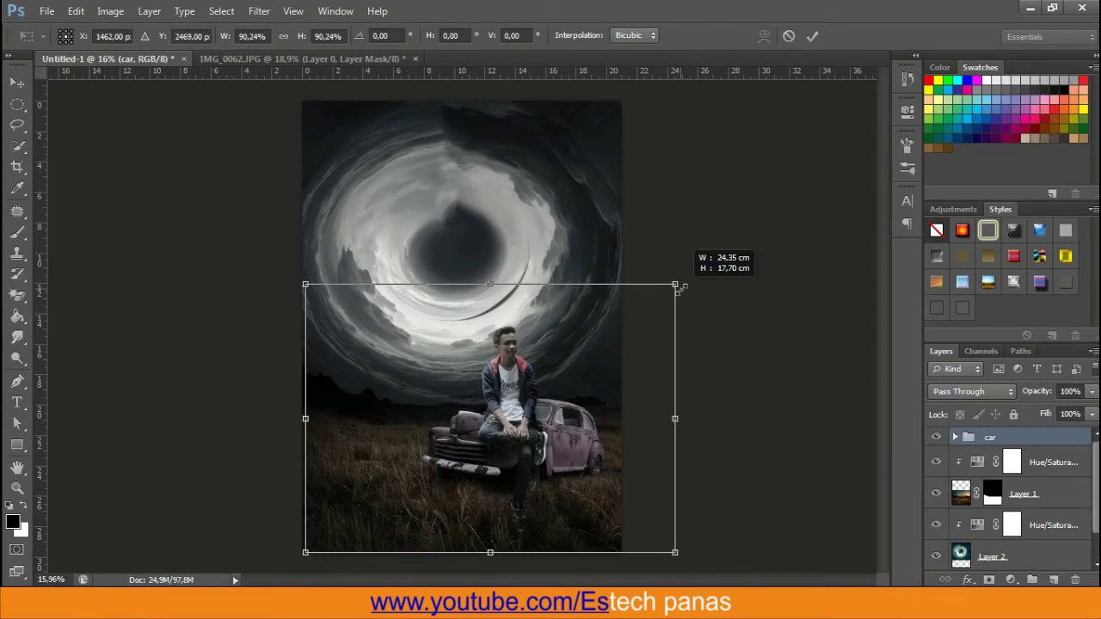
{"action": "mouse_move", "coordinate": [569, 427]}
{"action": "left_mouse_down"}
{"action": "mouse_move", "coordinate": [581, 443]}
{"action": "mouse_move", "coordinate": [582, 421]}
{"action": "left_mouse_up"}
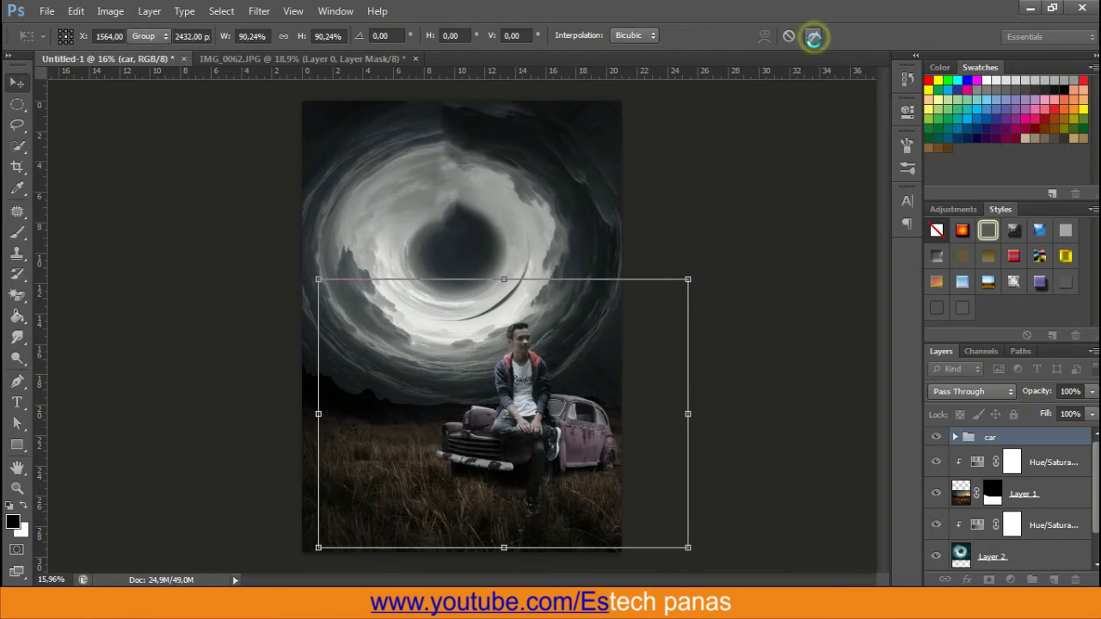
{"action": "left_click", "coordinate": [812, 36]}
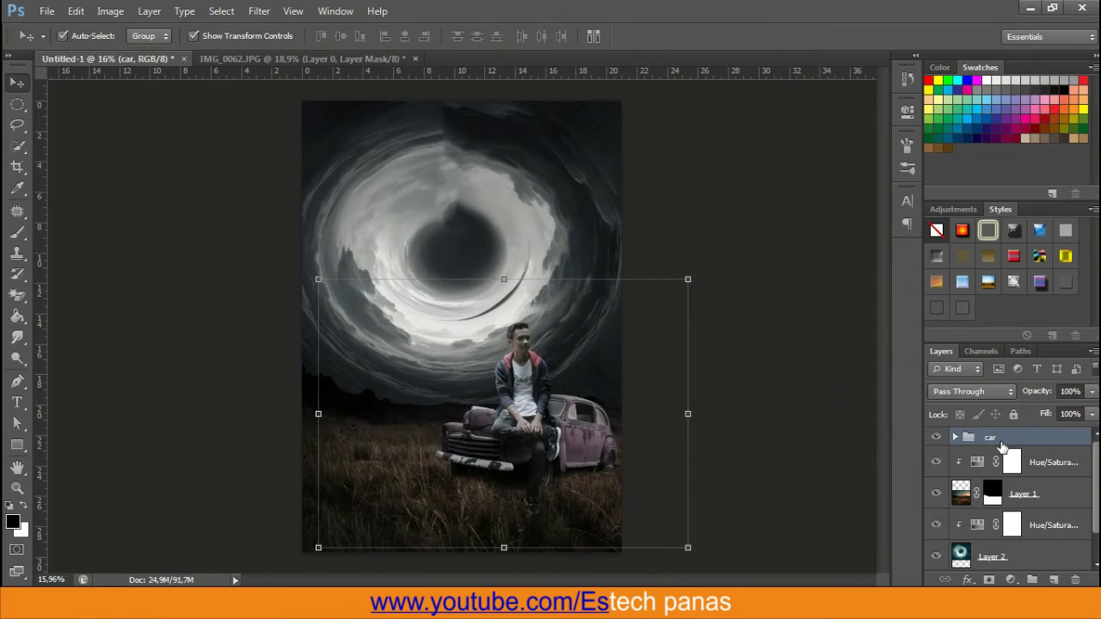
Expand the car group and select a layer inside it
{"action": "left_click", "coordinate": [705, 240]}
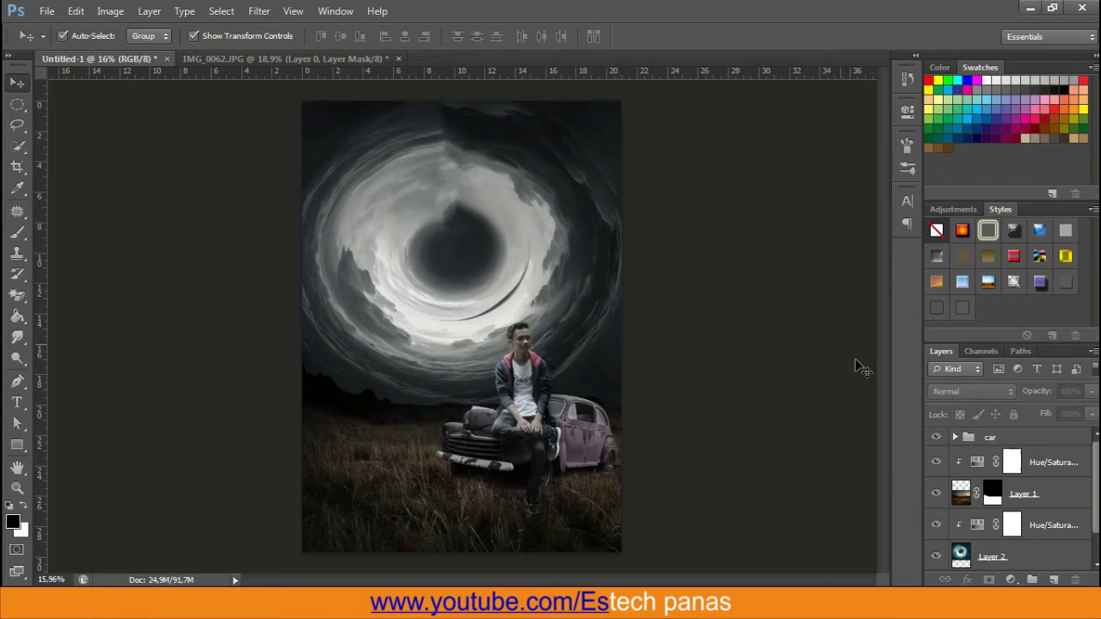
{"action": "left_click", "coordinate": [1010, 440]}
{"action": "left_click", "coordinate": [954, 437]}
{"action": "scroll", "coordinate": [1014, 482], "scroll_direction": "down", "scroll_amount": 2}
Add a Color Balance layer above the young man with midtones +6, −2, −4
{"action": "left_click", "coordinate": [1050, 488]}
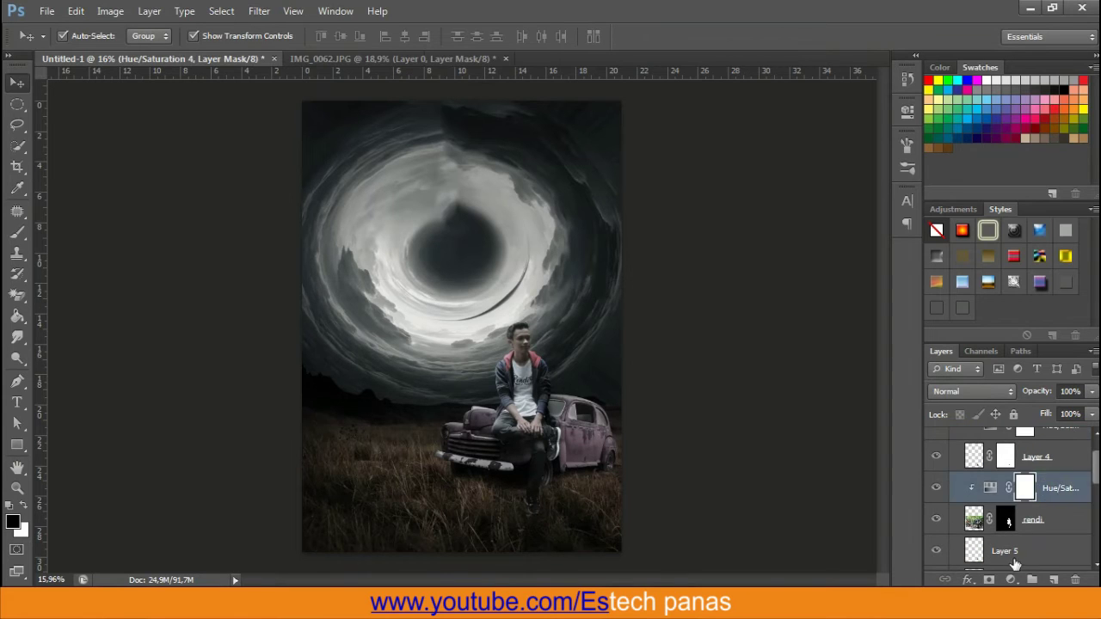
{"action": "left_click", "coordinate": [1010, 579]}
{"action": "left_click", "coordinate": [997, 397]}
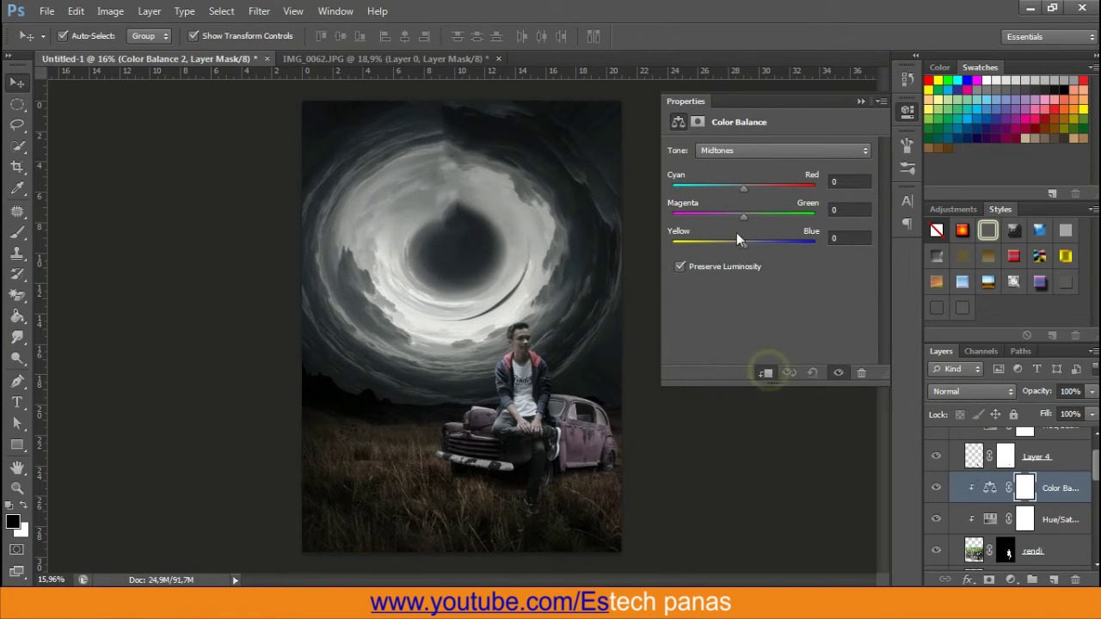
{"action": "mouse_move", "coordinate": [743, 216]}
{"action": "left_mouse_down"}
{"action": "mouse_move", "coordinate": [753, 218]}
{"action": "mouse_move", "coordinate": [741, 216]}
{"action": "mouse_move", "coordinate": [741, 186]}
{"action": "left_mouse_up"}
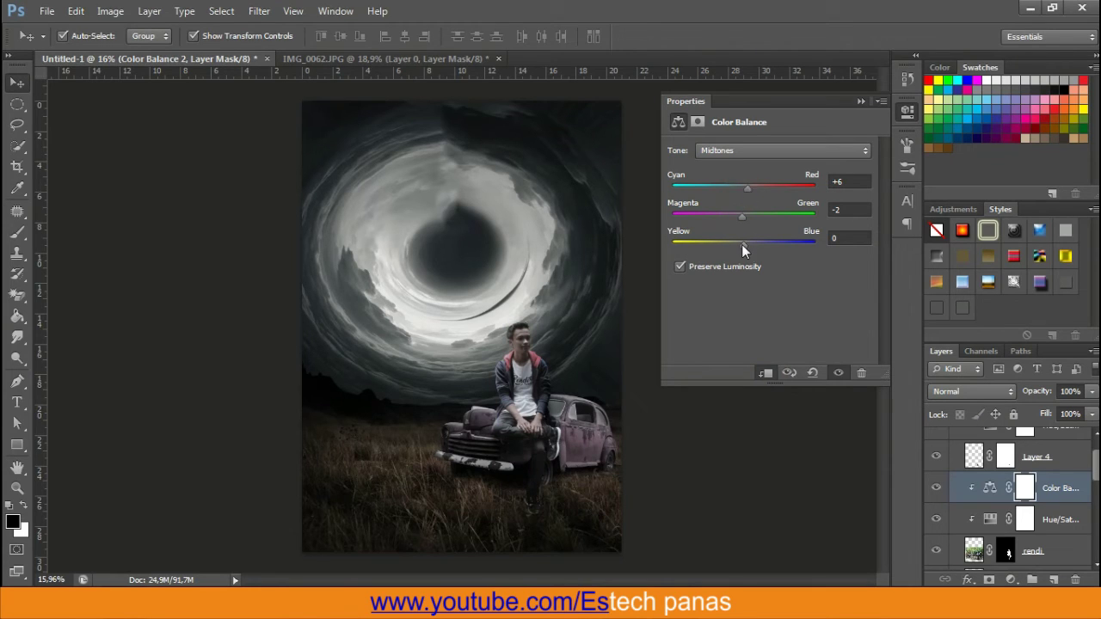
{"action": "left_click_drag", "start_coordinate": [741, 244], "coordinate": [742, 241]}
{"action": "left_click", "coordinate": [861, 101]}
{"action": "left_click", "coordinate": [17, 76]}
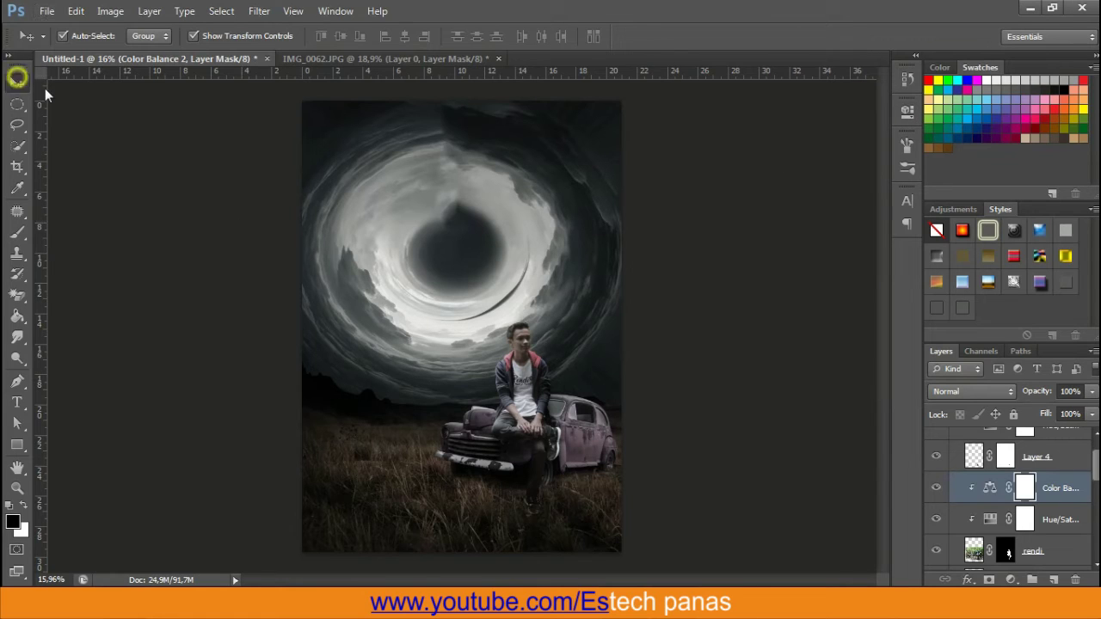
Add a text layer reading 'The' on the grass left of the car
{"action": "left_click", "coordinate": [17, 417]}
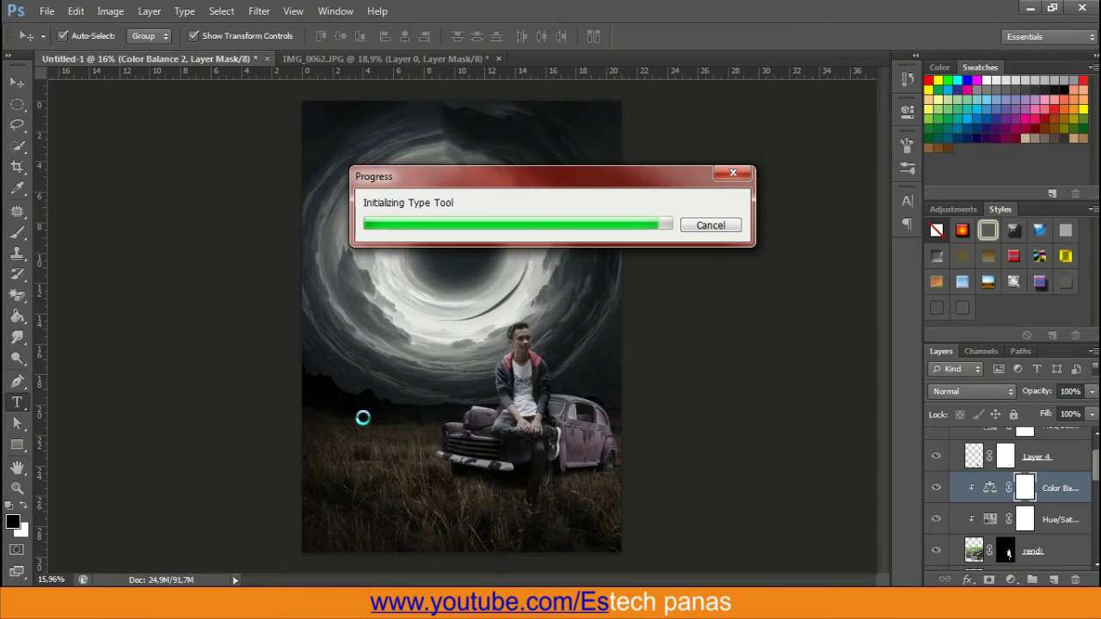
{"action": "scroll", "coordinate": [991, 461], "scroll_direction": "up", "scroll_amount": 1}
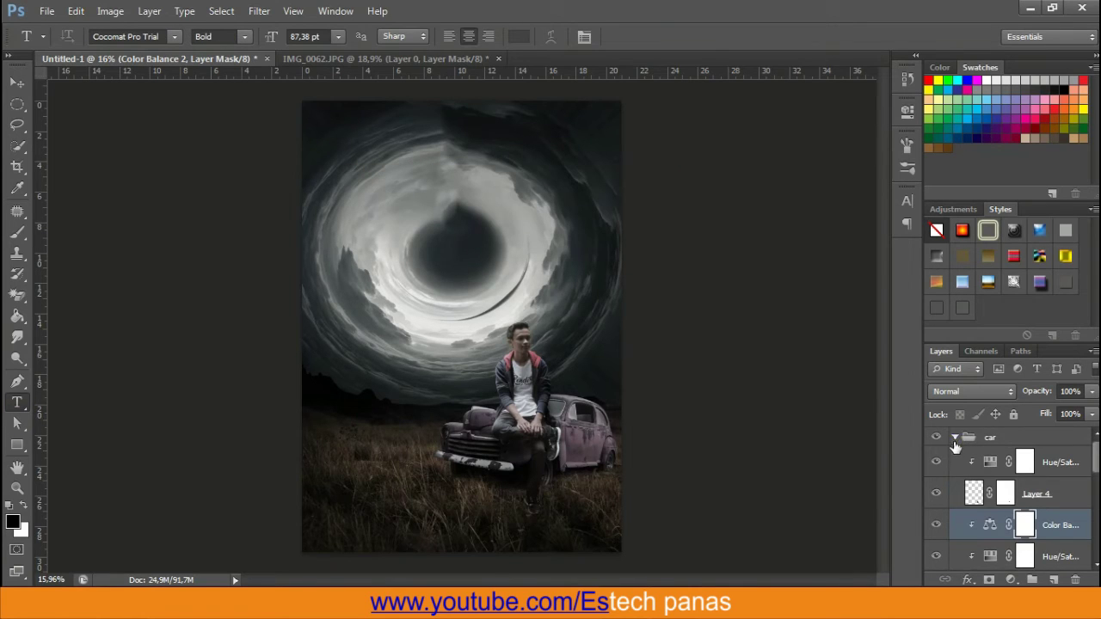
{"action": "left_click", "coordinate": [955, 442]}
{"action": "left_click", "coordinate": [363, 444]}
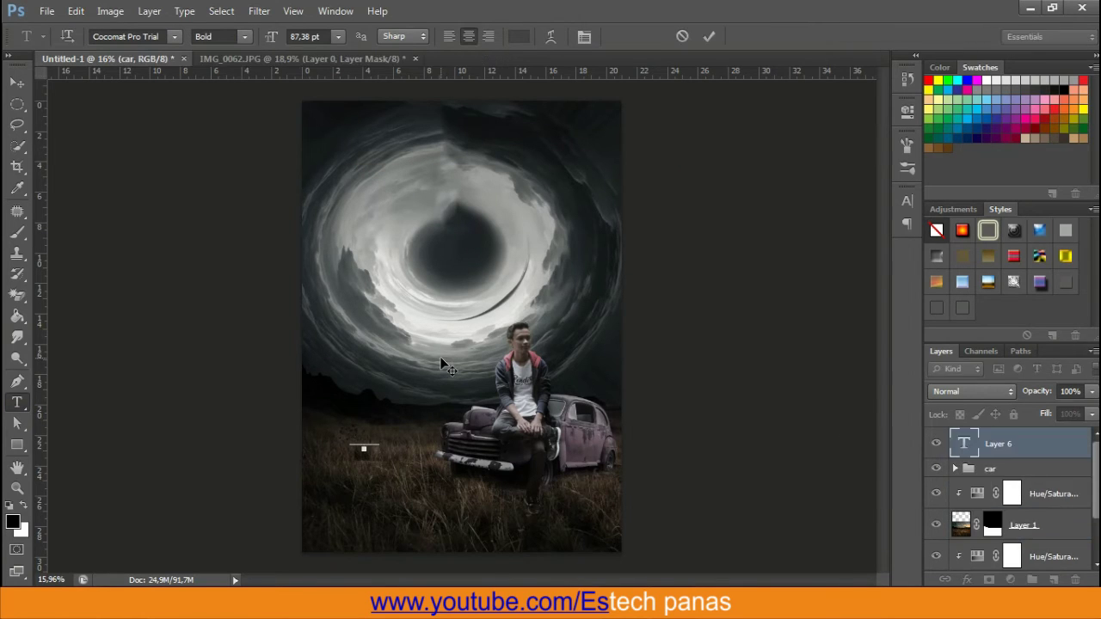
{"action": "type", "text": "The"}
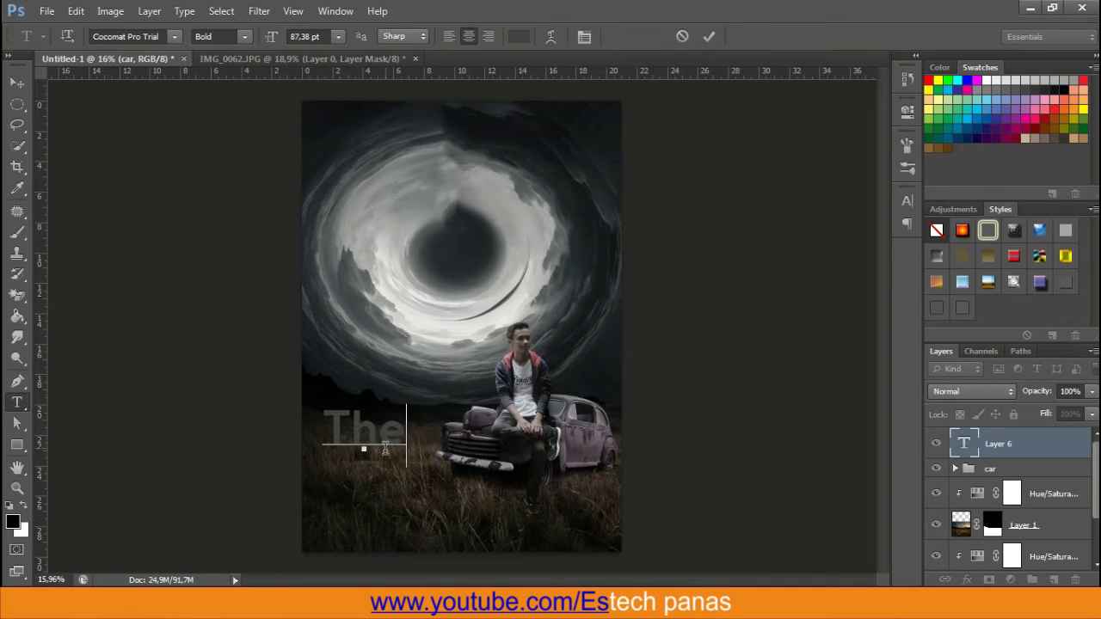
Style 'The' in Depressionist 3 at 131.38 pt and move it slightly lower
{"action": "key", "text": "ctrl+a"}
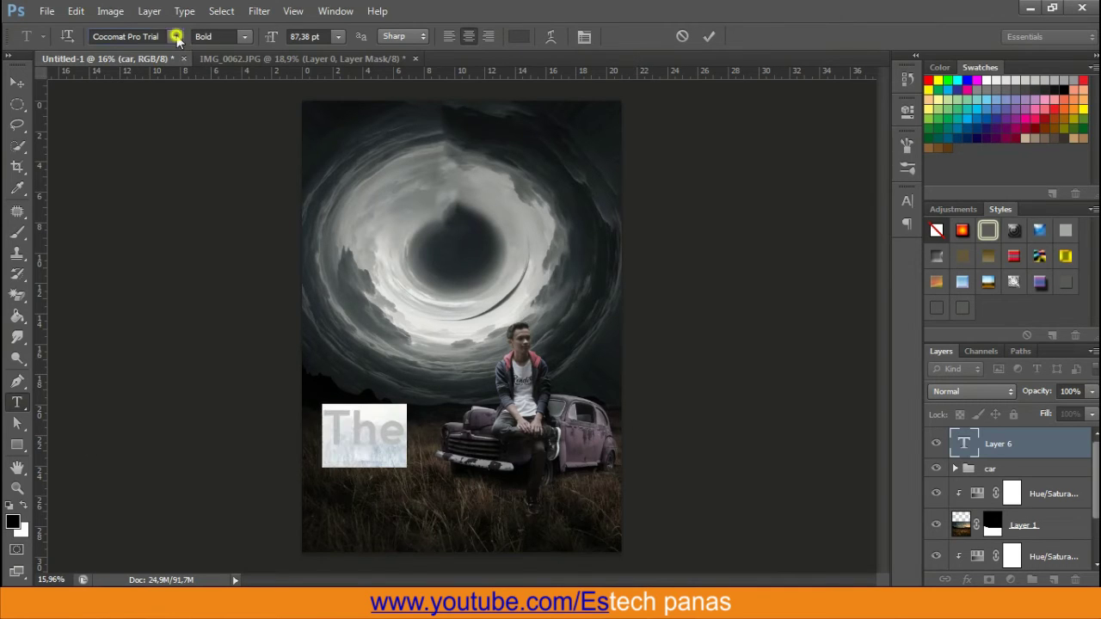
{"action": "left_click", "coordinate": [176, 36]}
{"action": "left_click", "coordinate": [277, 284]}
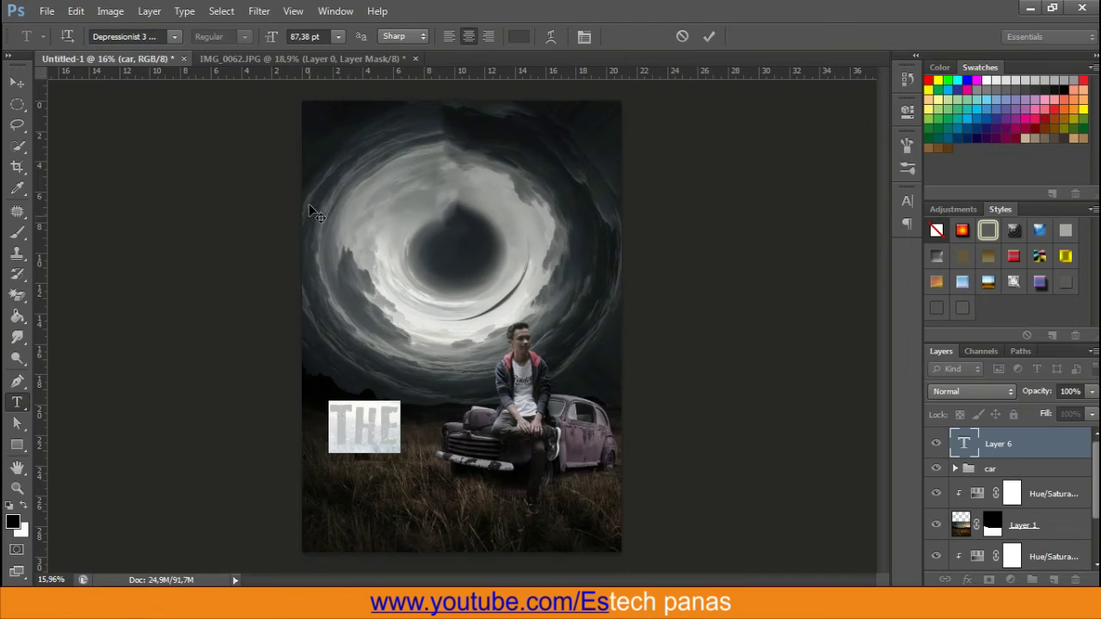
{"action": "left_click_drag", "start_coordinate": [265, 43], "coordinate": [319, 38]}
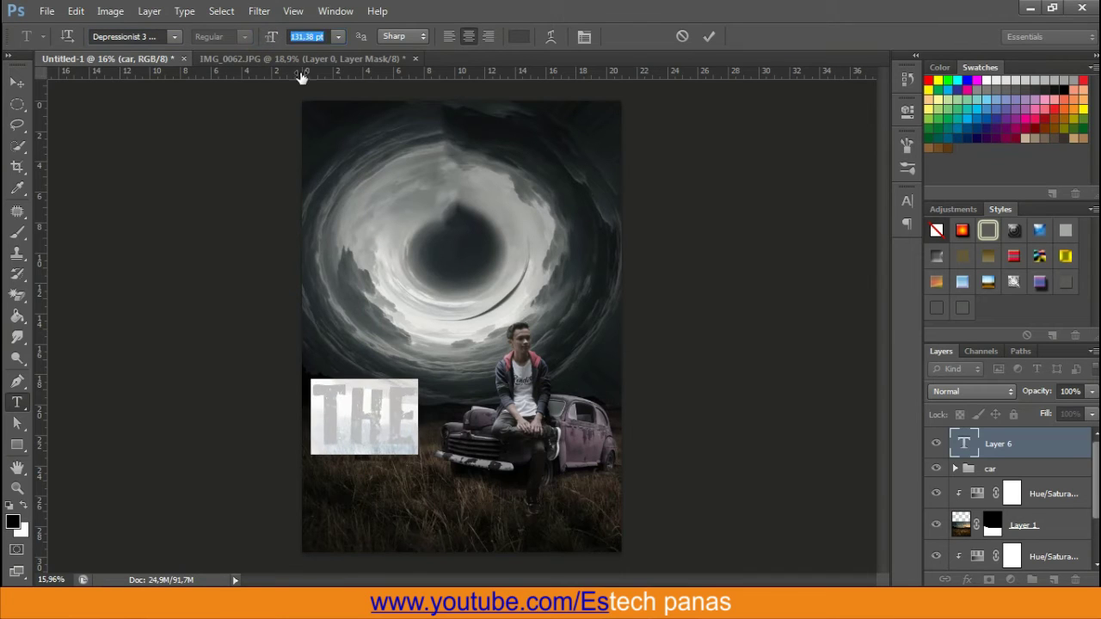
{"action": "left_click_drag", "start_coordinate": [391, 290], "coordinate": [394, 310]}
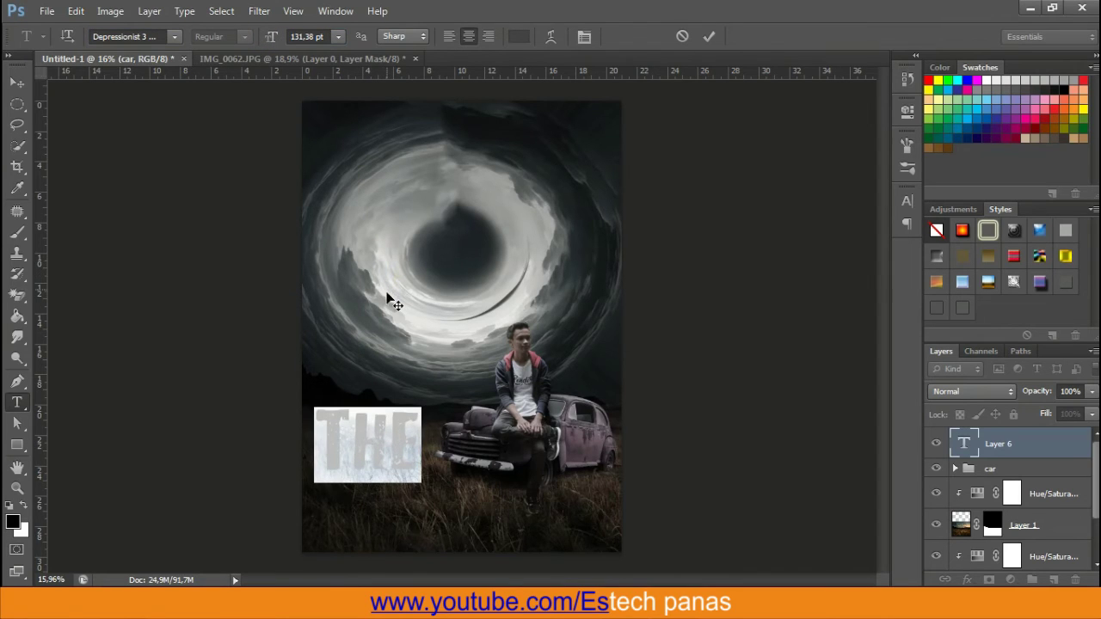
{"action": "left_click", "coordinate": [705, 36]}
Duplicate THE lower on the poster and retype the copy as PORTAL
{"action": "key", "text": "v"}
{"action": "left_click_drag", "start_coordinate": [371, 434], "coordinate": [391, 503]}
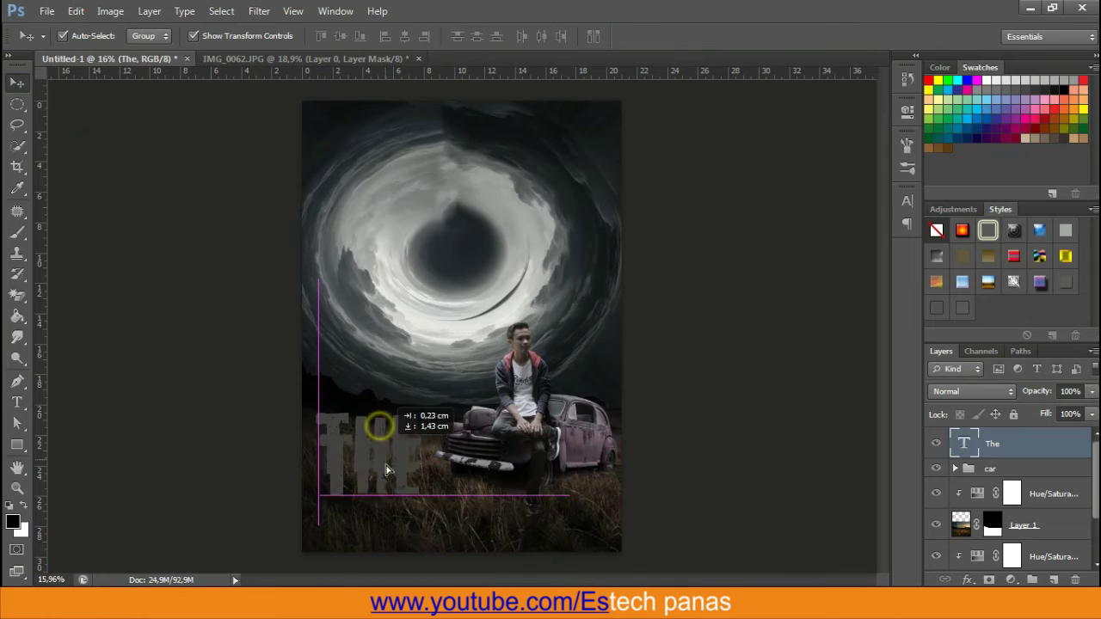
{"action": "double_click", "coordinate": [963, 444]}
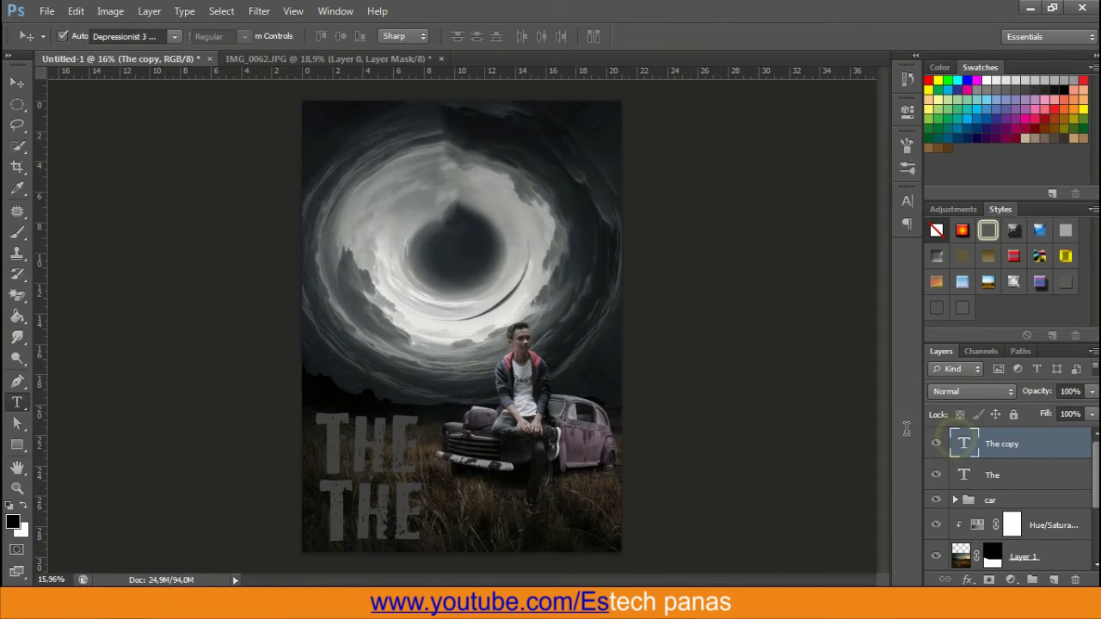
{"action": "type", "text": "PO"}
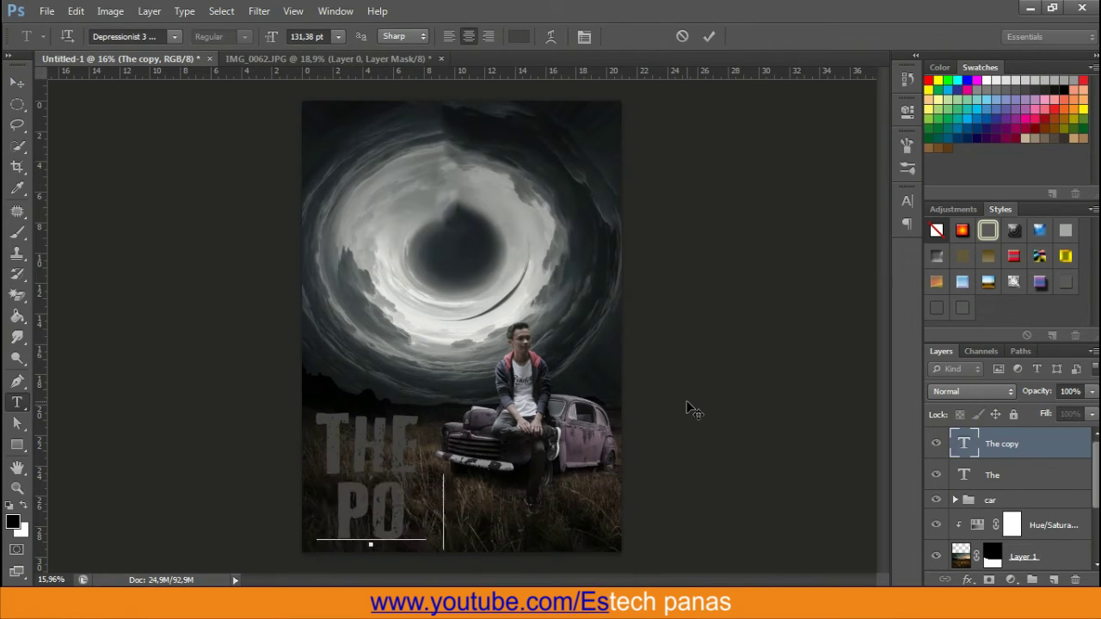
{"action": "type", "text": "RTAL"}
{"action": "left_click", "coordinate": [708, 37]}
Resize PORTAL to 104.38 pt under THE, then move both words into place
{"action": "key", "text": "v"}
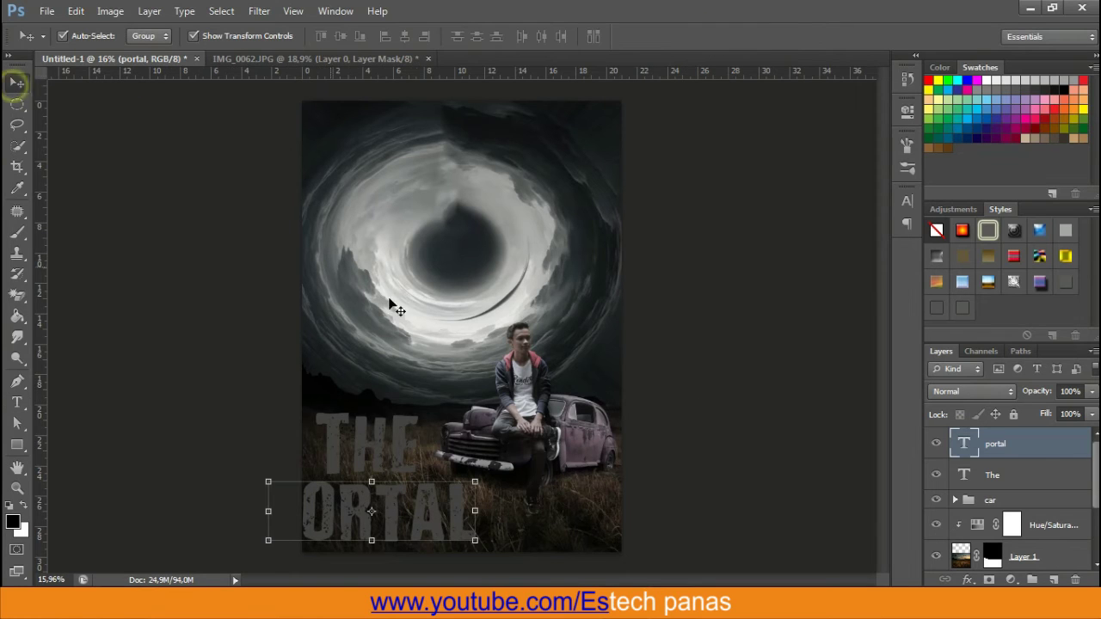
{"action": "double_click", "coordinate": [963, 444]}
{"action": "left_click_drag", "start_coordinate": [275, 36], "coordinate": [256, 12]}
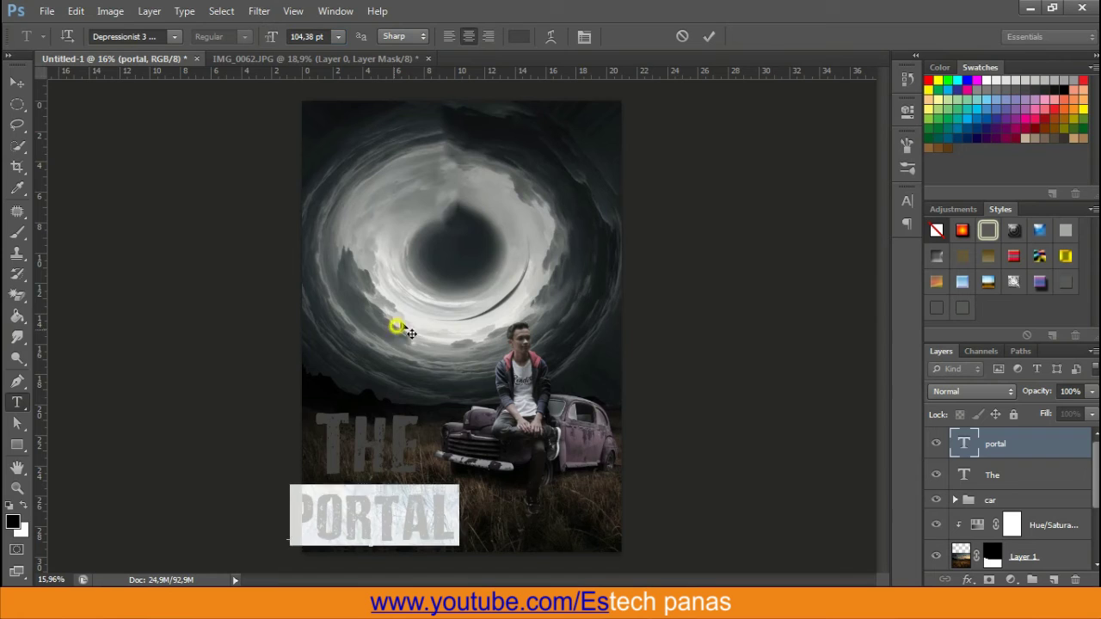
{"action": "left_click_drag", "start_coordinate": [398, 319], "coordinate": [421, 322]}
{"action": "left_click", "coordinate": [709, 36]}
{"action": "key", "text": "v"}
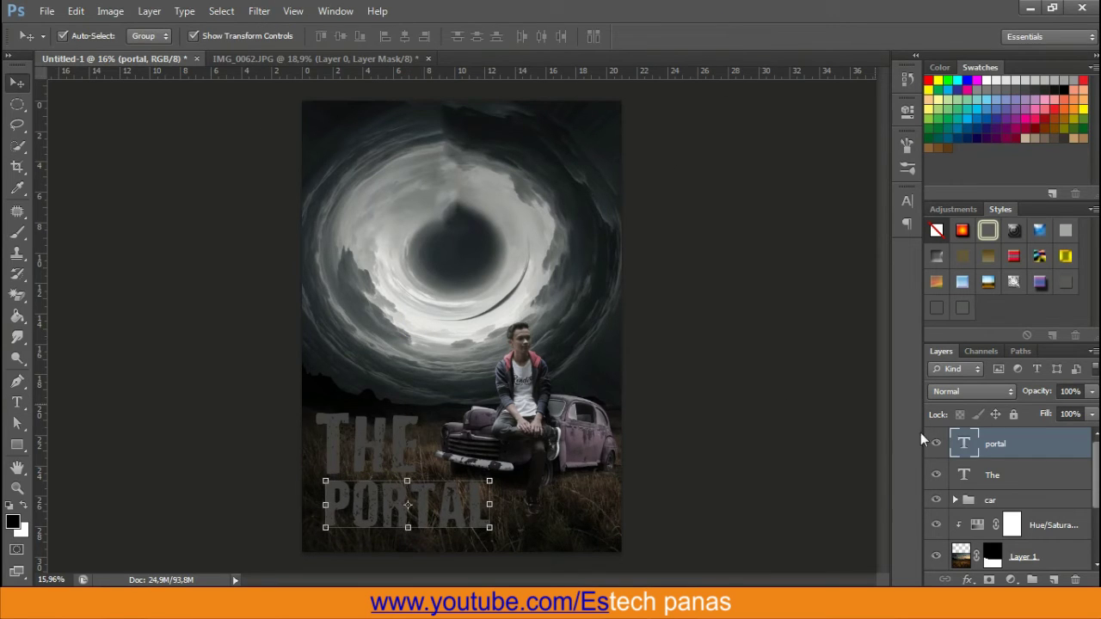
{"action": "left_click", "coordinate": [992, 475], "text": "shift"}
{"action": "mouse_move", "coordinate": [402, 442]}
{"action": "left_mouse_down"}
{"action": "mouse_move", "coordinate": [398, 457]}
{"action": "mouse_move", "coordinate": [410, 456]}
{"action": "left_mouse_up"}
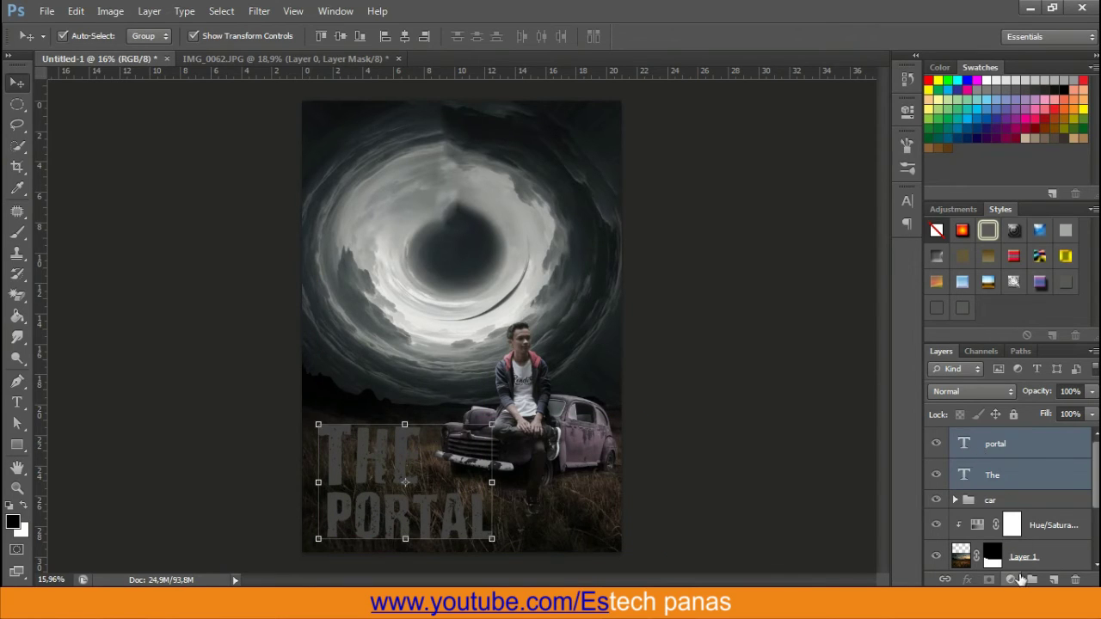
Group the THE and PORTAL text layers into a group named teks
{"action": "key", "text": "ctrl+g"}
{"action": "double_click", "coordinate": [993, 437]}
{"action": "type", "text": "teks"}
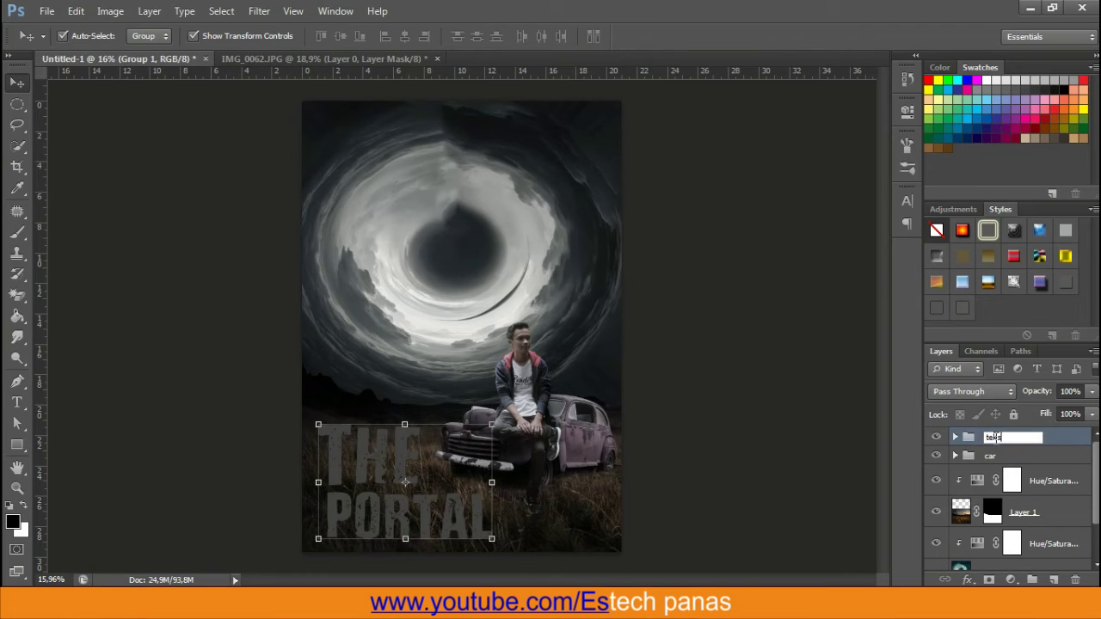
{"action": "key", "text": "Return"}
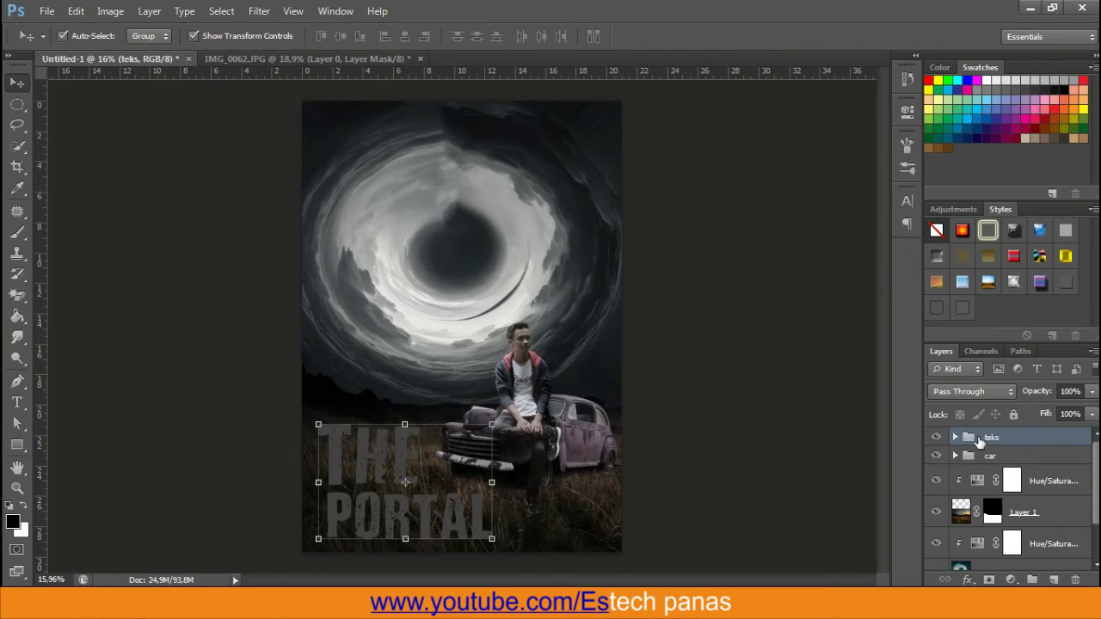
Recolour PORTAL light grey cccdcb sampled from the vortex, copying the hex value
{"action": "left_click", "coordinate": [954, 437]}
{"action": "left_click", "coordinate": [985, 462]}
{"action": "double_click", "coordinate": [976, 462]}
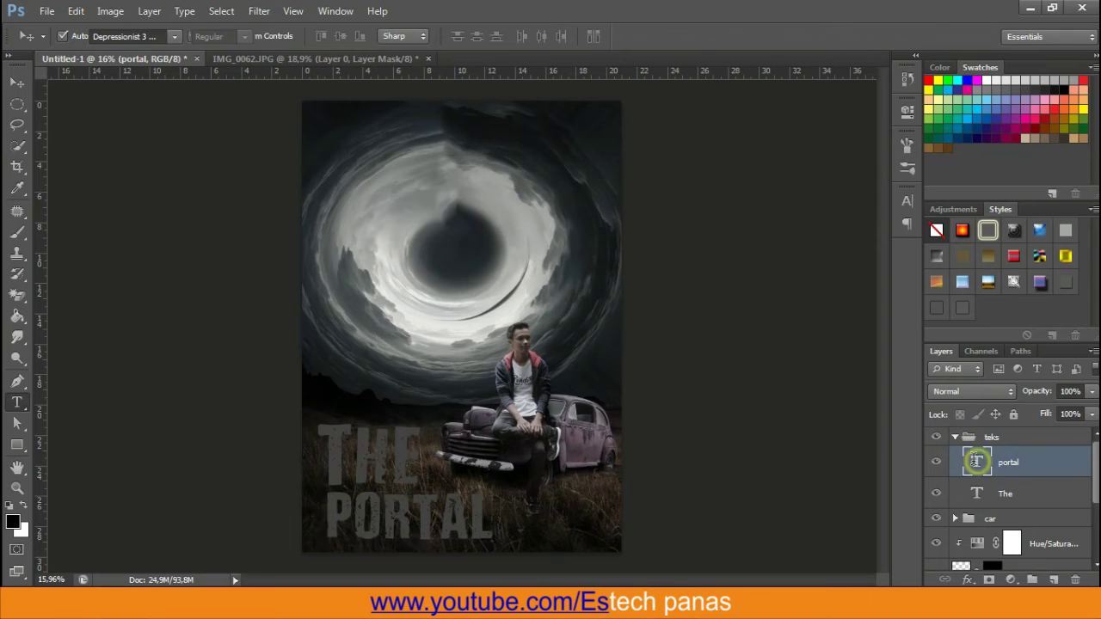
{"action": "left_click", "coordinate": [518, 36]}
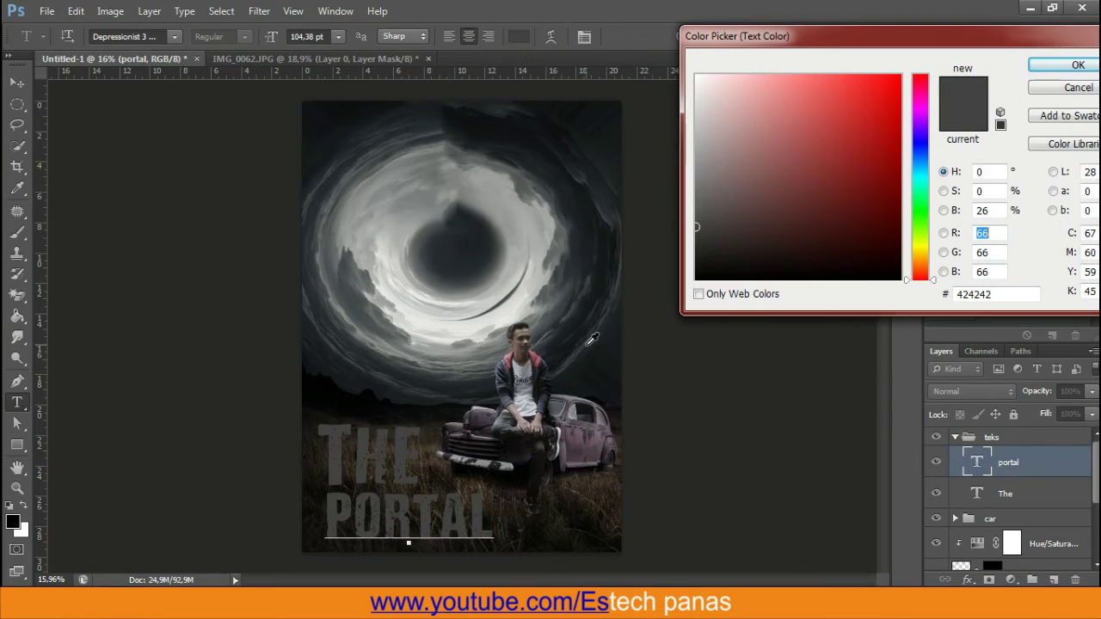
{"action": "left_click", "coordinate": [584, 303]}
{"action": "left_click", "coordinate": [455, 332]}
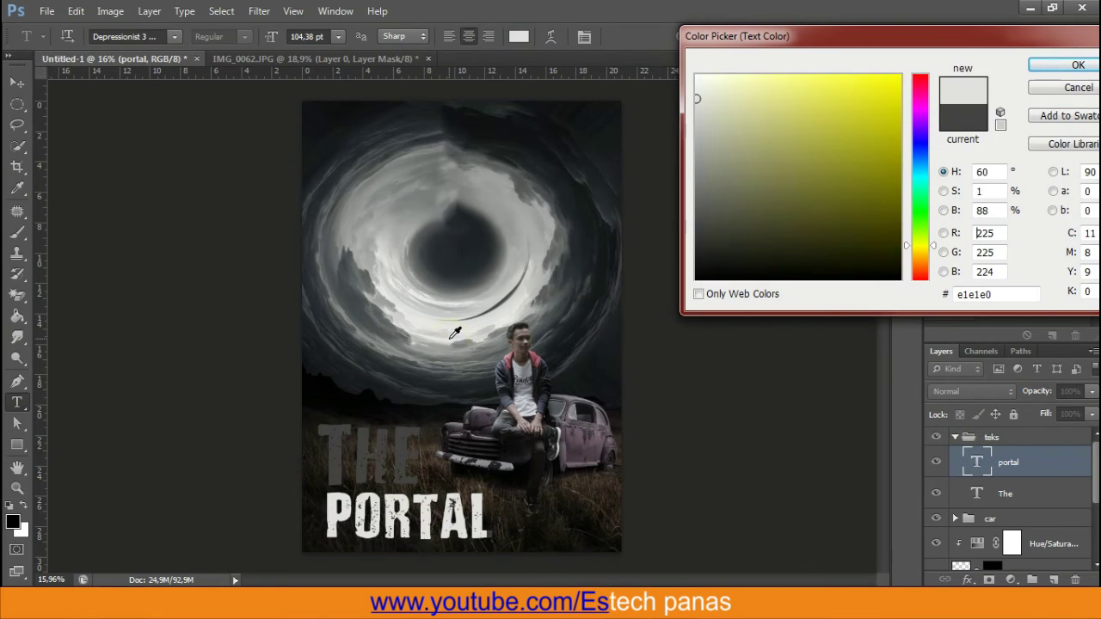
{"action": "left_click", "coordinate": [484, 284]}
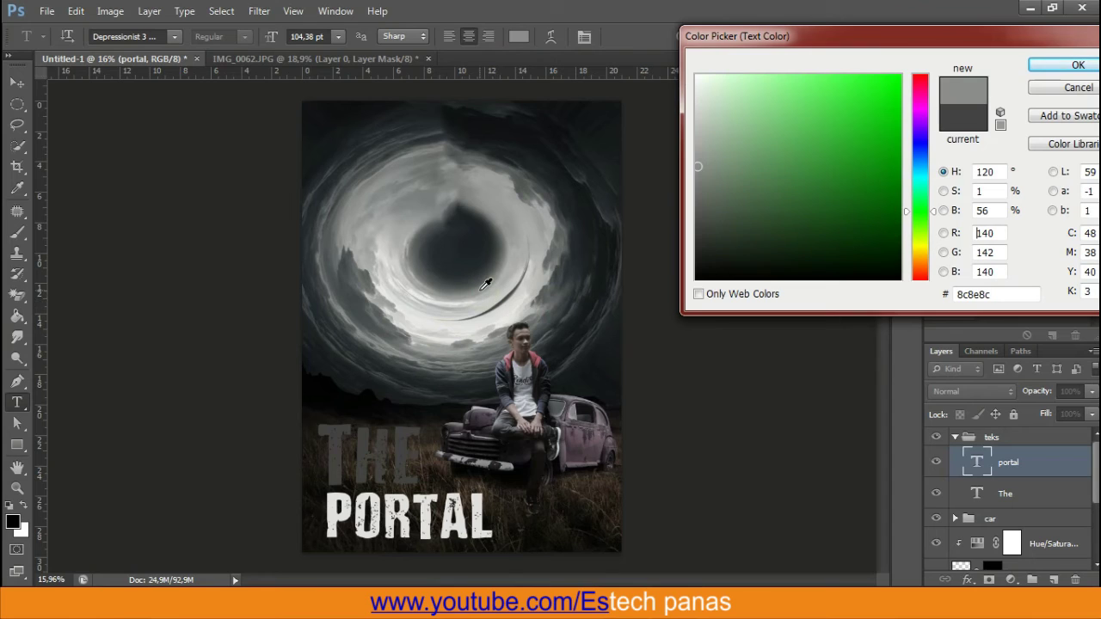
{"action": "left_click", "coordinate": [452, 330]}
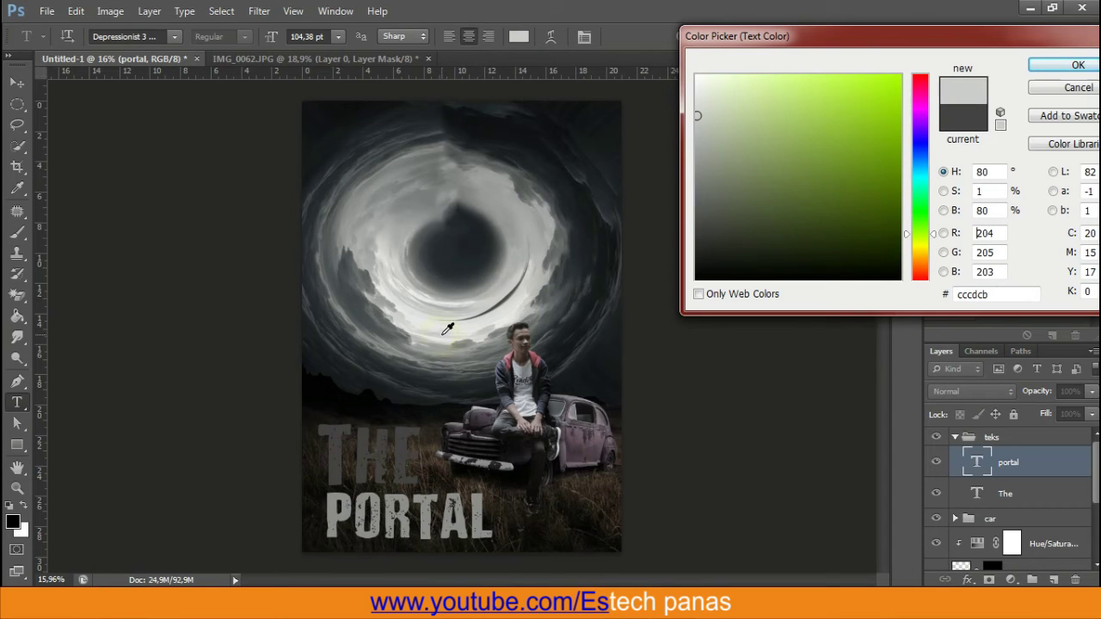
{"action": "left_click_drag", "start_coordinate": [1004, 294], "coordinate": [959, 297]}
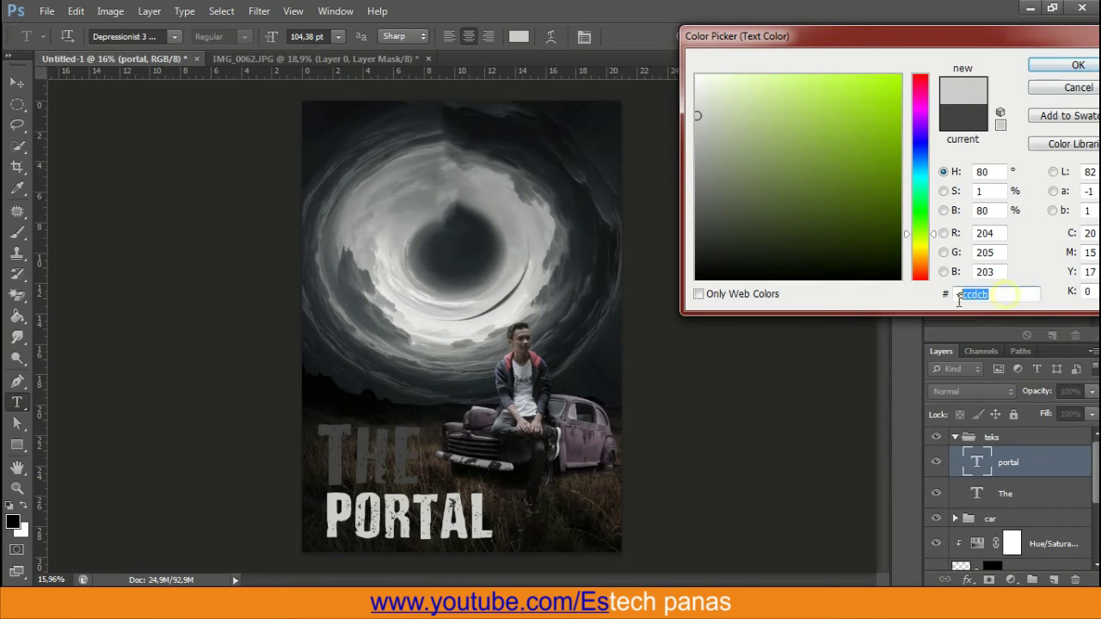
{"action": "right_click", "coordinate": [963, 294]}
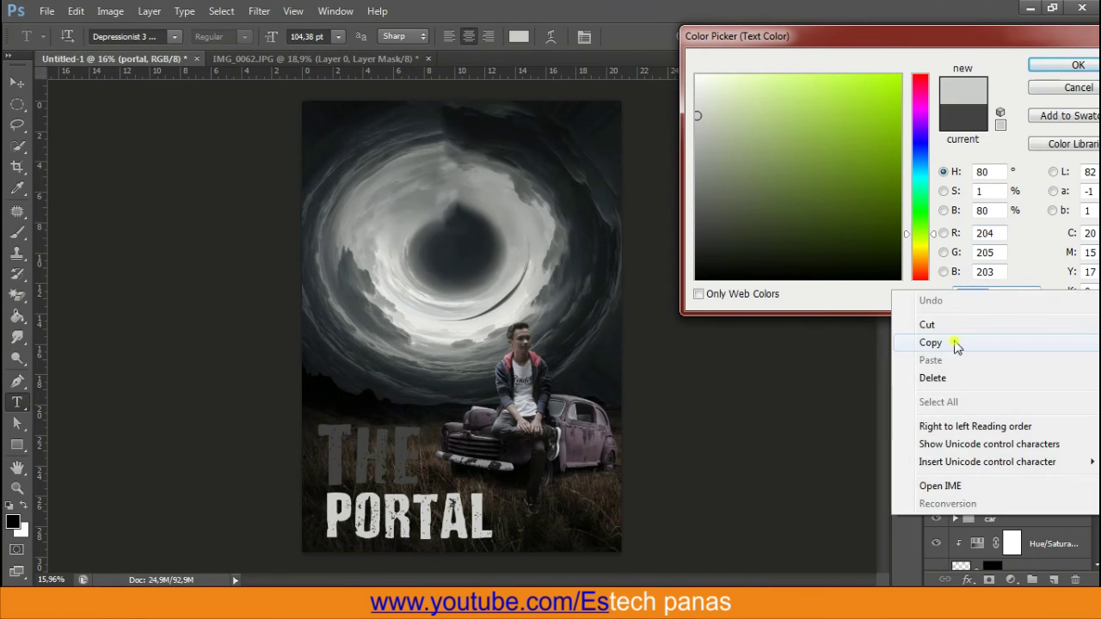
{"action": "left_click", "coordinate": [917, 343]}
{"action": "left_click", "coordinate": [1078, 65]}
{"action": "left_click", "coordinate": [708, 36]}
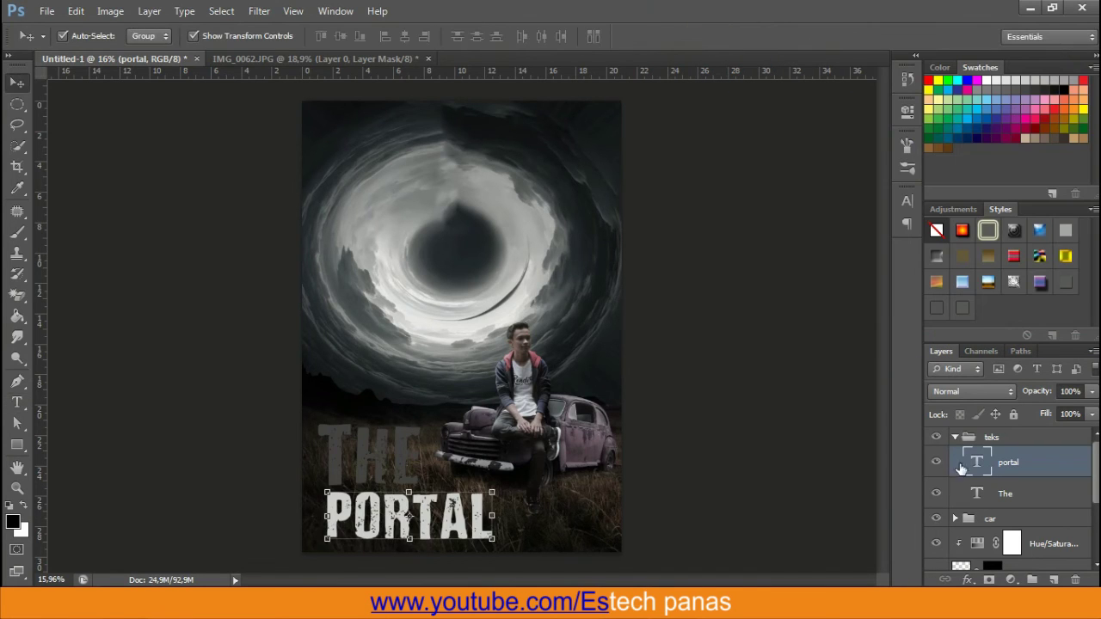
Paste cccdcb into THE's text colour so it matches PORTAL
{"action": "double_click", "coordinate": [976, 493]}
{"action": "left_click", "coordinate": [518, 36]}
{"action": "left_click_drag", "start_coordinate": [1002, 294], "coordinate": [897, 299]}
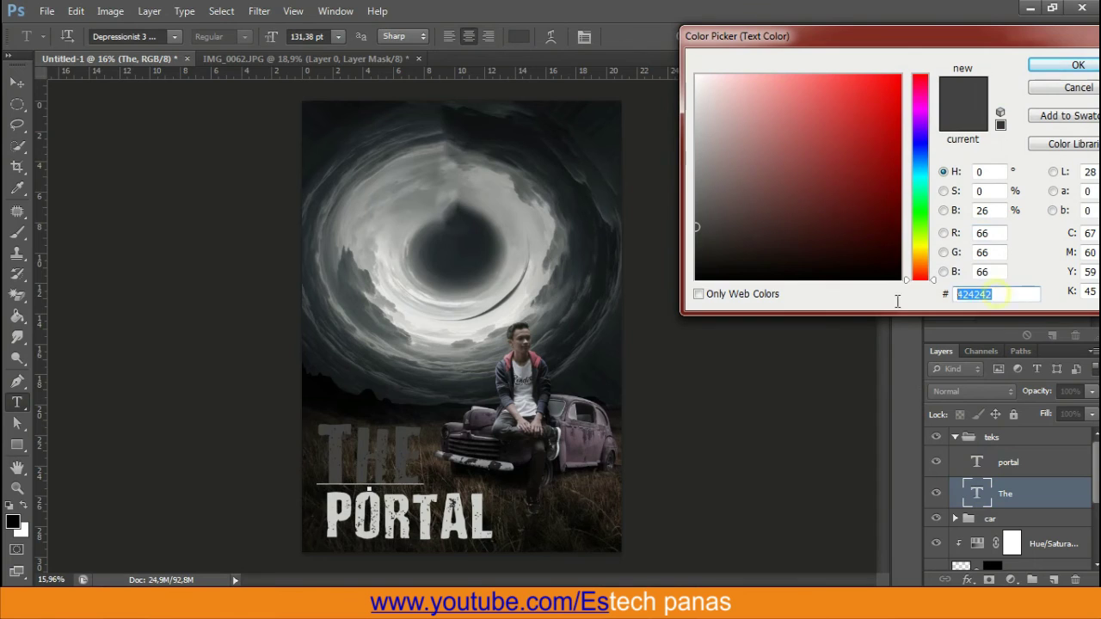
{"action": "right_click", "coordinate": [970, 294]}
{"action": "left_click", "coordinate": [931, 361]}
{"action": "left_click", "coordinate": [1078, 65]}
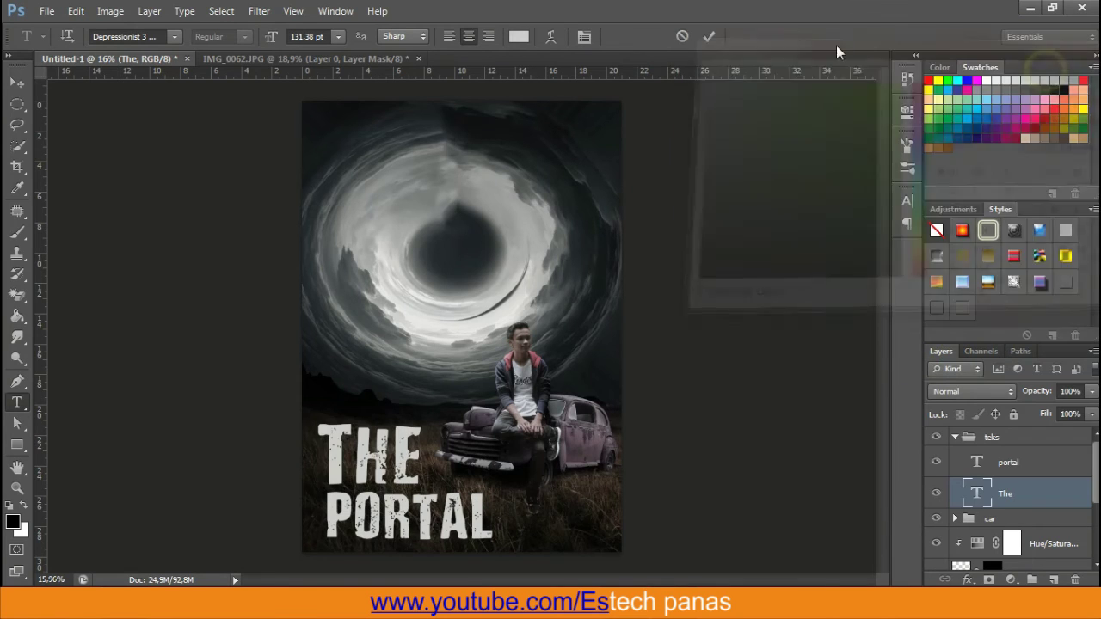
{"action": "left_click", "coordinate": [707, 36]}
{"action": "key", "text": "v"}
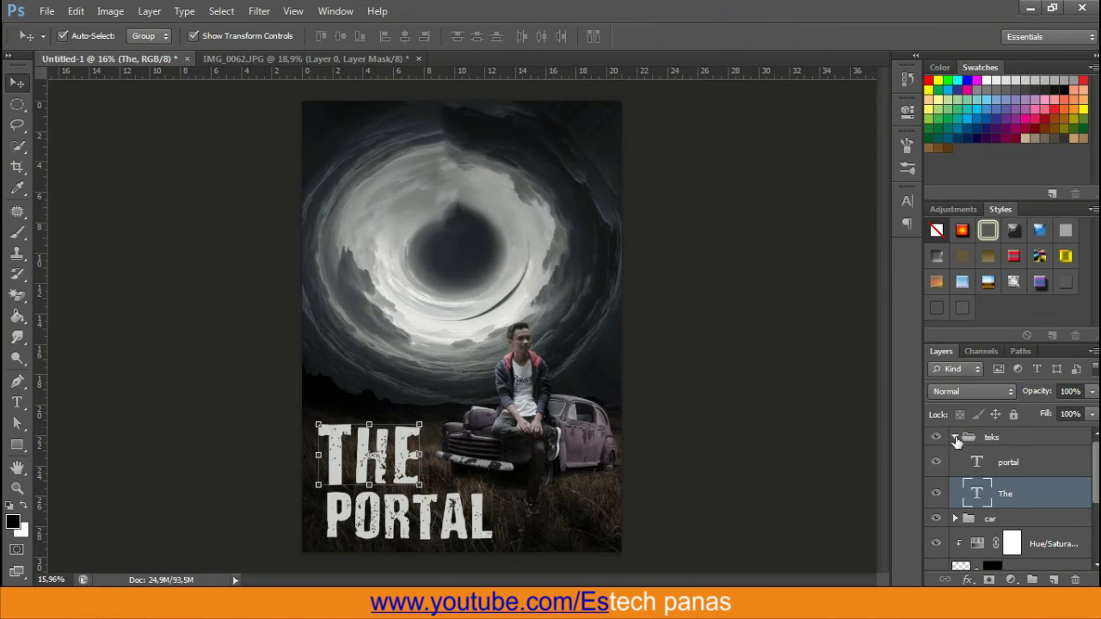
Try a clipped Hue/Saturation at saturation −50 on the title, then delete it
{"action": "left_click", "coordinate": [955, 440]}
{"action": "left_click", "coordinate": [1010, 579]}
{"action": "left_click", "coordinate": [980, 381]}
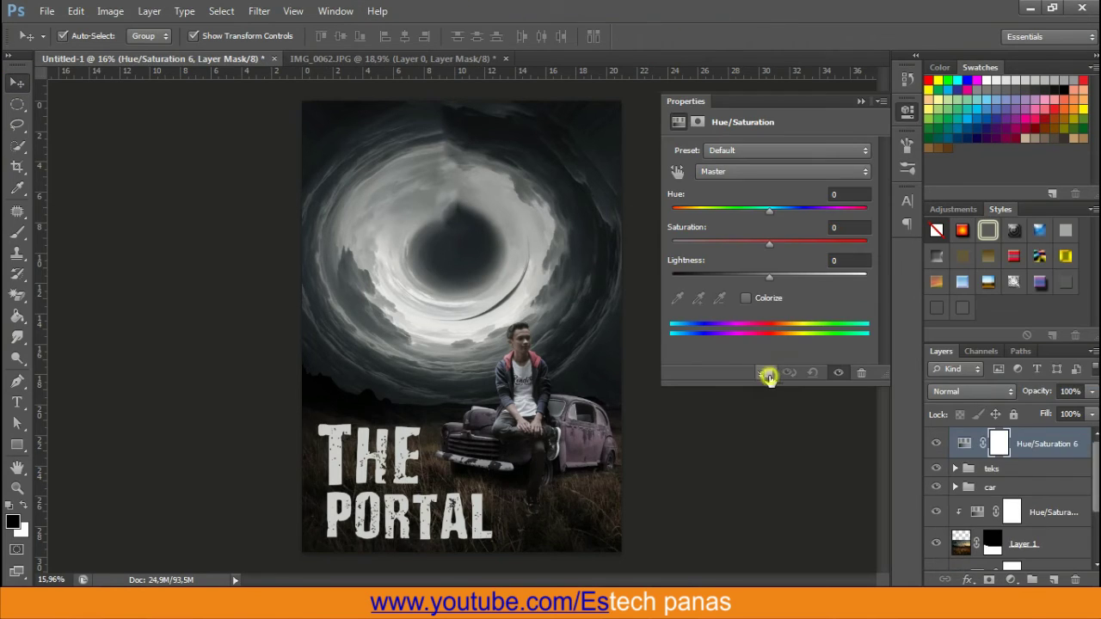
{"action": "left_click", "coordinate": [768, 376]}
{"action": "mouse_move", "coordinate": [768, 245]}
{"action": "left_mouse_down"}
{"action": "mouse_move", "coordinate": [723, 245]}
{"action": "mouse_move", "coordinate": [739, 244]}
{"action": "left_mouse_up"}
{"action": "left_click", "coordinate": [857, 101]}
{"action": "left_click", "coordinate": [1015, 469]}
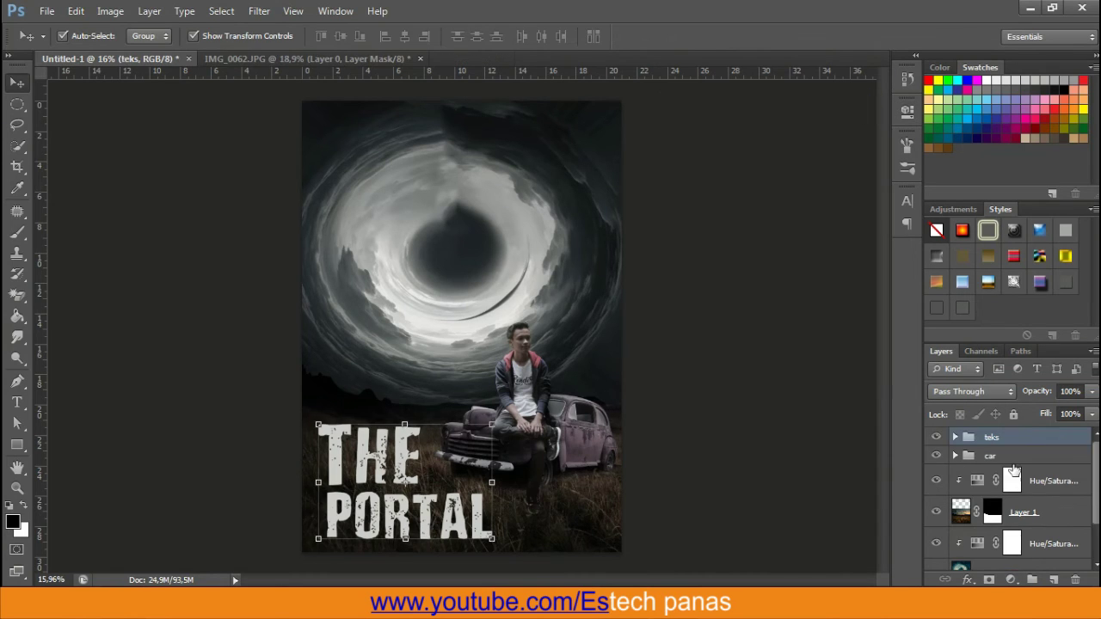
Rasterize the THE and PORTAL text layers and merge them
{"action": "right_click", "coordinate": [970, 437]}
{"action": "key", "text": "Escape"}
{"action": "left_click", "coordinate": [954, 437]}
{"action": "left_click", "coordinate": [1006, 463]}
{"action": "left_click", "coordinate": [1004, 495], "text": "shift"}
{"action": "right_click", "coordinate": [1005, 495]}
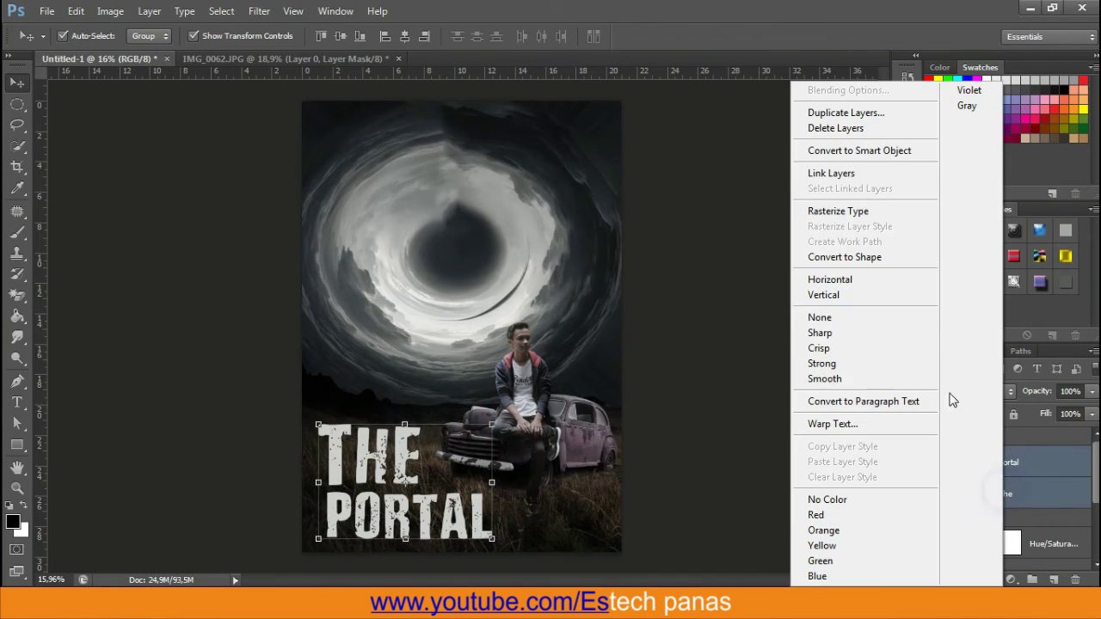
{"action": "left_click", "coordinate": [856, 213]}
{"action": "right_click", "coordinate": [976, 452]}
{"action": "left_click", "coordinate": [860, 393]}
{"action": "left_click", "coordinate": [1010, 579]}
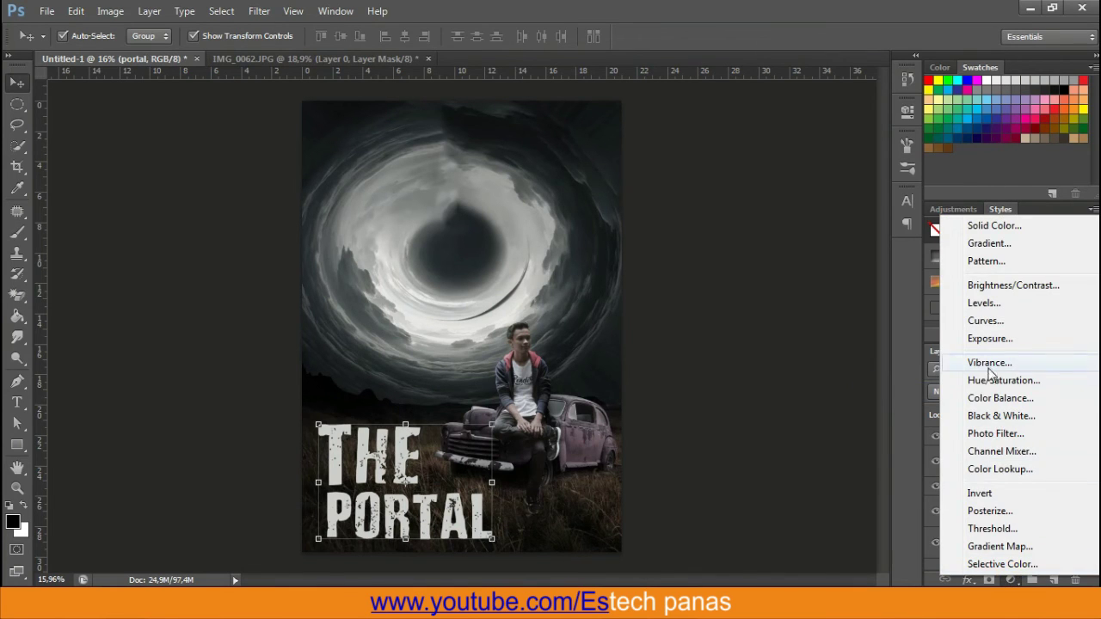
Clip a Hue/Saturation to the portal layer, lowering saturation and lightness, hue −18
{"action": "left_click", "coordinate": [980, 403]}
{"action": "key", "text": "ctrl+z"}
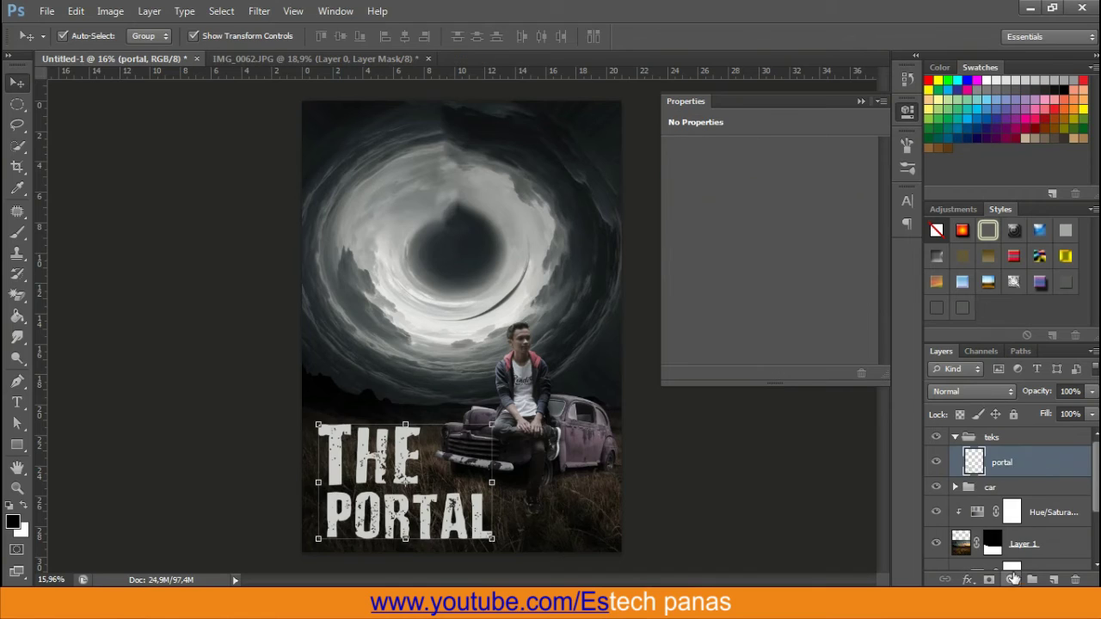
{"action": "left_click", "coordinate": [1010, 579]}
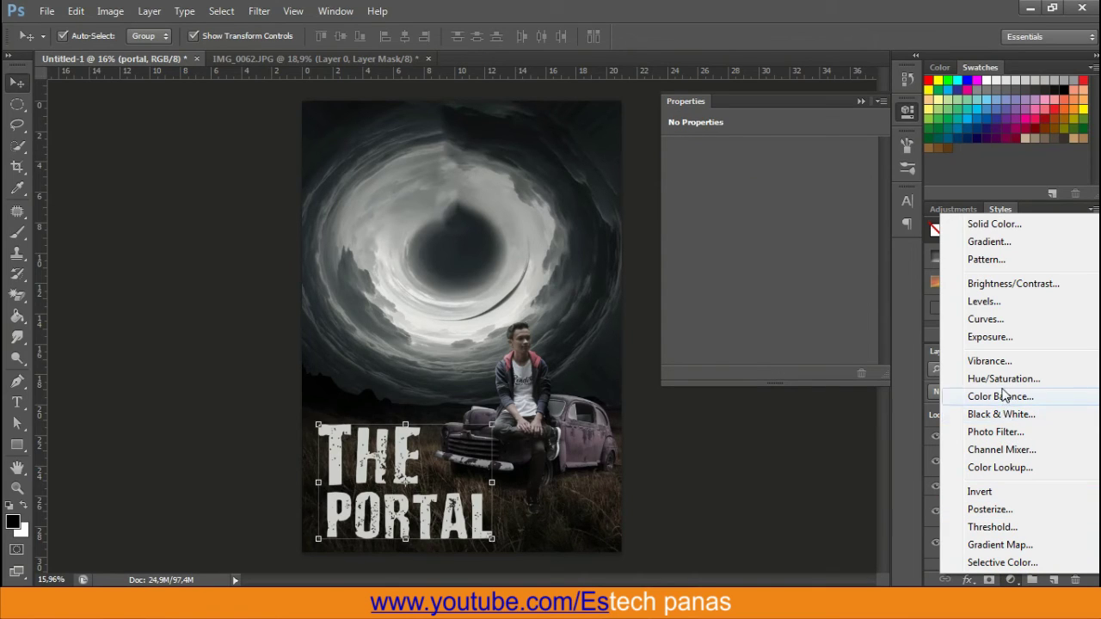
{"action": "left_click", "coordinate": [1001, 378]}
{"action": "left_click", "coordinate": [765, 372]}
{"action": "left_click_drag", "start_coordinate": [769, 245], "coordinate": [723, 243]}
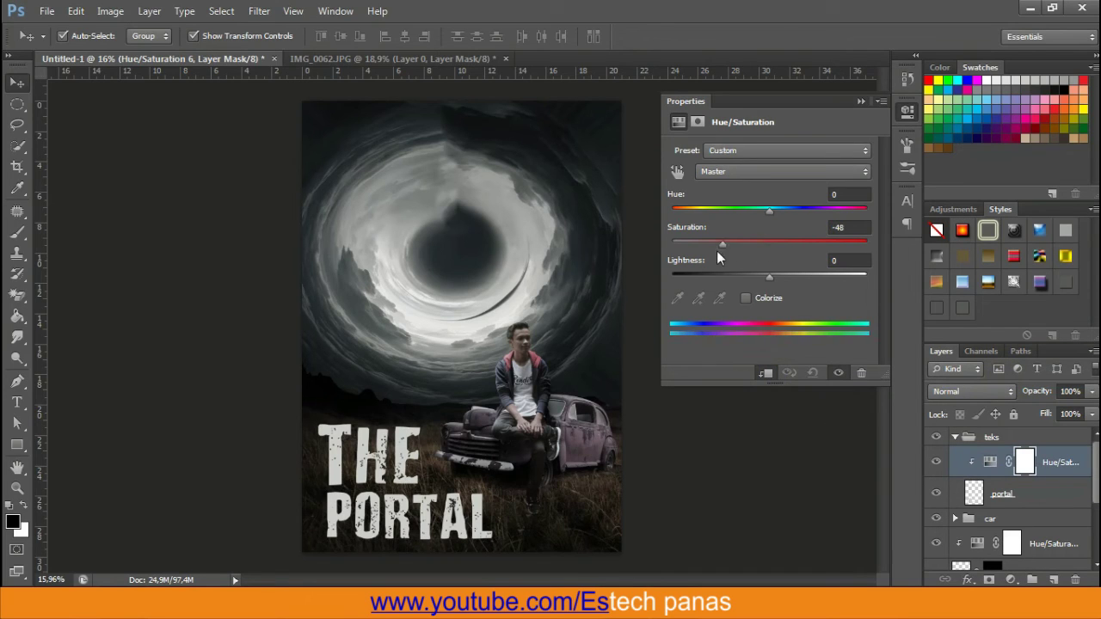
{"action": "mouse_move", "coordinate": [768, 276]}
{"action": "left_mouse_down"}
{"action": "mouse_move", "coordinate": [726, 276]}
{"action": "mouse_move", "coordinate": [753, 278]}
{"action": "left_mouse_up"}
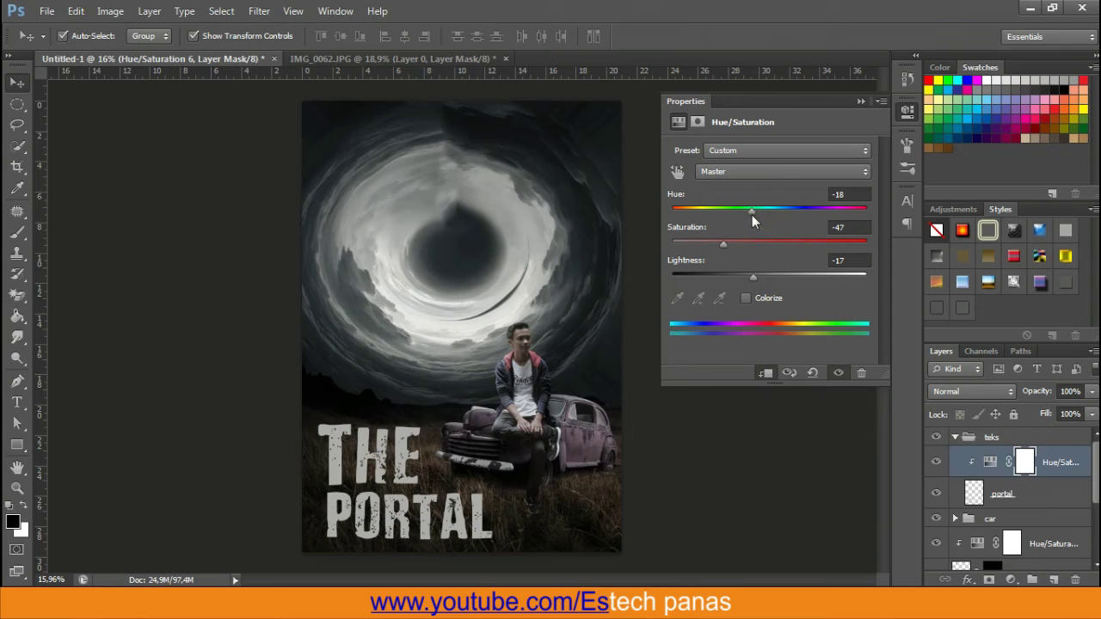
{"action": "mouse_move", "coordinate": [751, 215]}
{"action": "left_mouse_down"}
{"action": "mouse_move", "coordinate": [742, 214]}
{"action": "mouse_move", "coordinate": [787, 214]}
{"action": "mouse_move", "coordinate": [745, 213]}
{"action": "mouse_move", "coordinate": [803, 243]}
{"action": "left_mouse_up"}
{"action": "mouse_move", "coordinate": [763, 275]}
{"action": "left_mouse_down"}
{"action": "mouse_move", "coordinate": [729, 275]}
{"action": "mouse_move", "coordinate": [770, 272]}
{"action": "left_mouse_up"}
{"action": "left_click", "coordinate": [862, 102]}
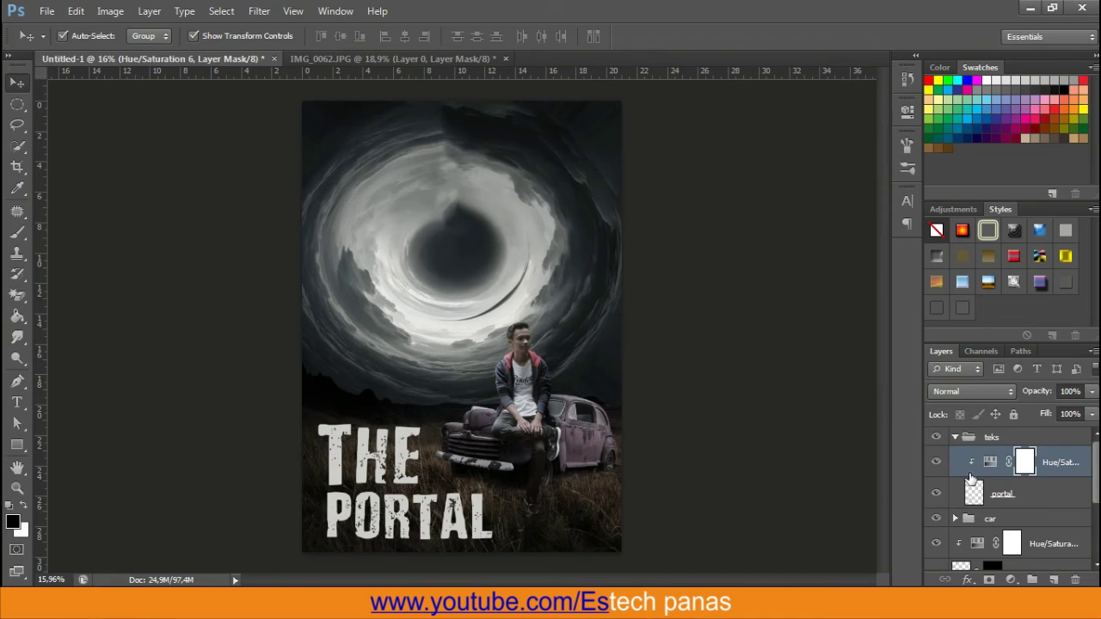
{"action": "scroll", "coordinate": [989, 482], "scroll_direction": "down", "scroll_amount": 2}
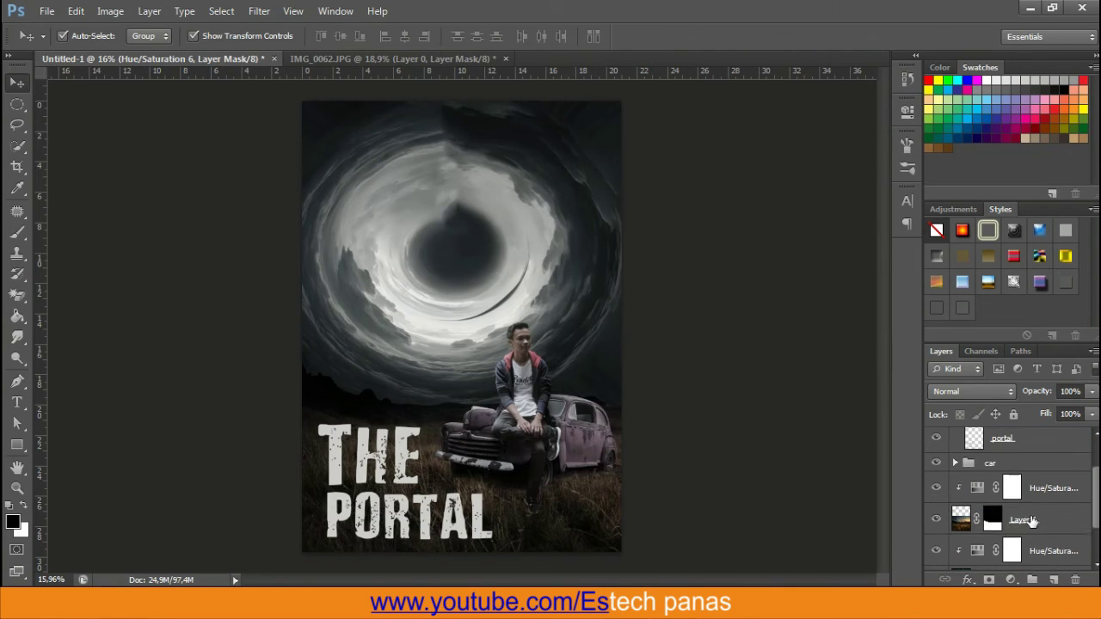
Copy a lassoed grass patch under PORTAL to Layer 6 above the portal layer
{"action": "left_click", "coordinate": [972, 517]}
{"action": "left_click", "coordinate": [17, 124]}
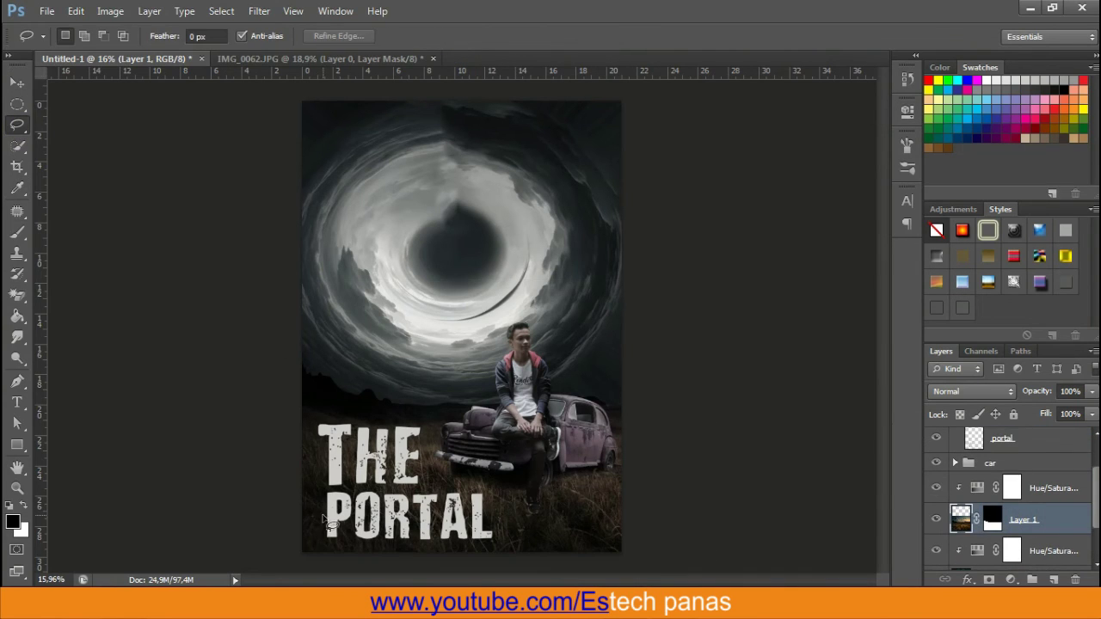
{"action": "left_click_drag", "start_coordinate": [324, 517], "coordinate": [315, 535]}
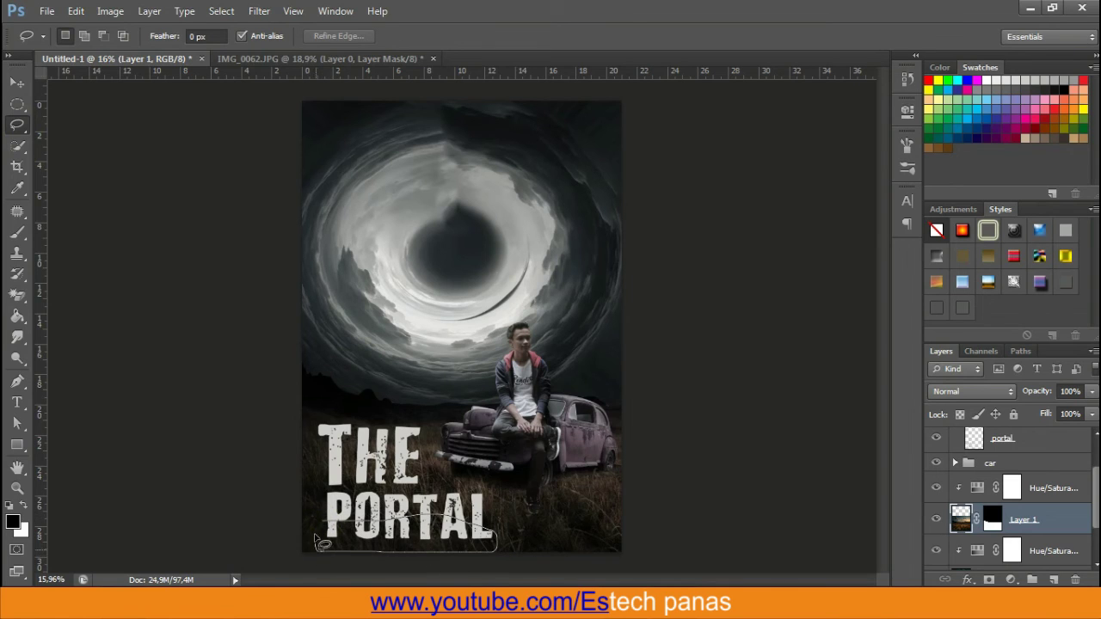
{"action": "key", "text": "ctrl+j"}
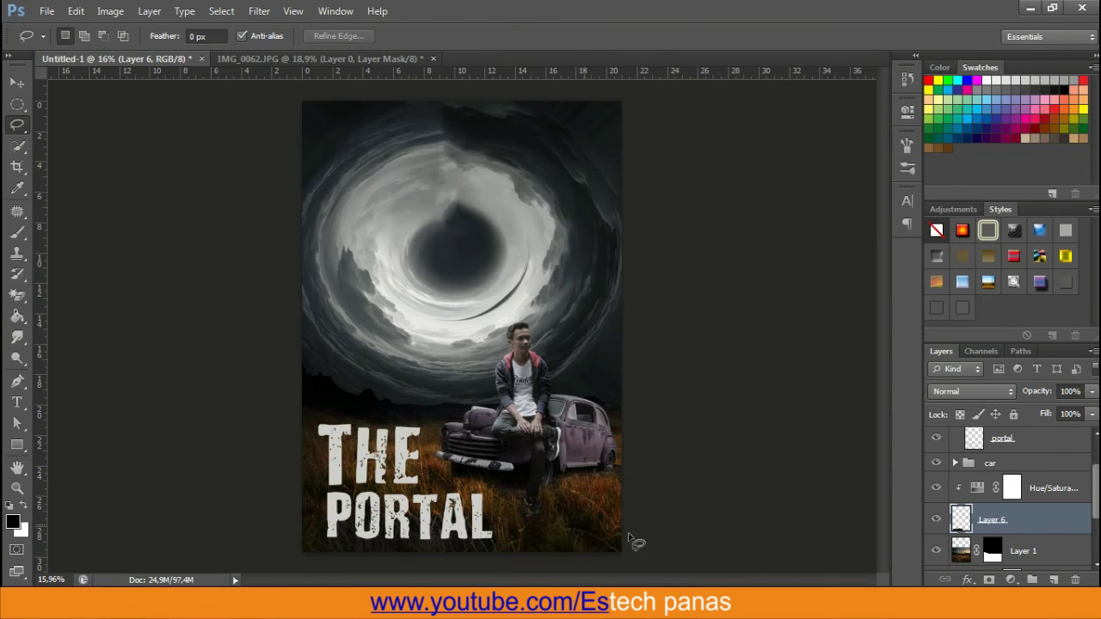
{"action": "key", "text": "v"}
{"action": "scroll", "coordinate": [1011, 535], "scroll_direction": "up", "scroll_amount": 1}
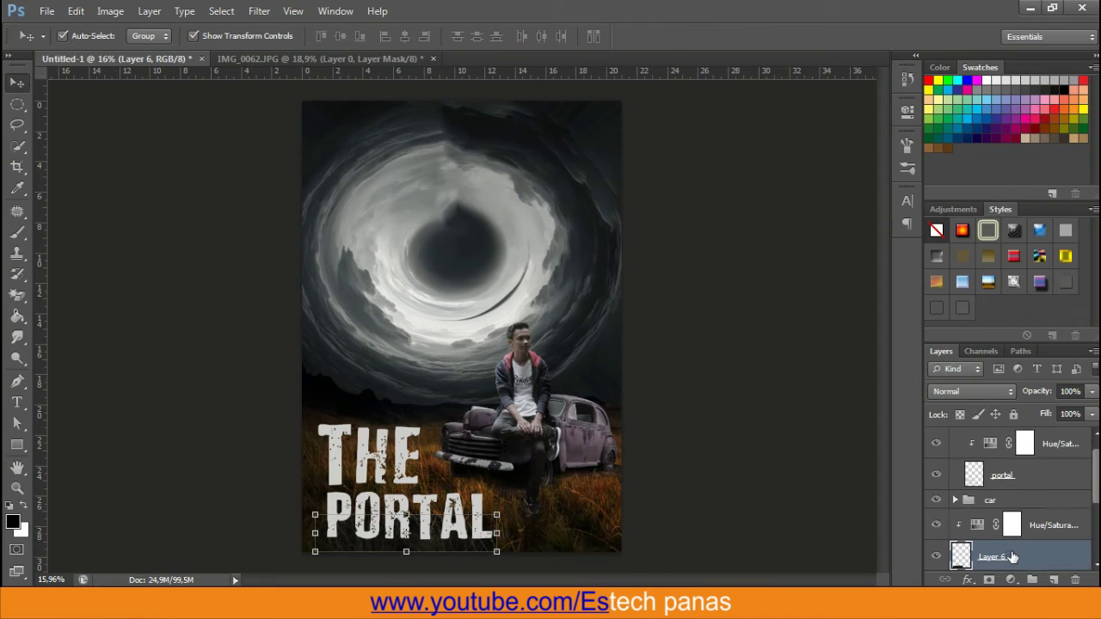
{"action": "left_click_drag", "start_coordinate": [1010, 545], "coordinate": [1016, 474]}
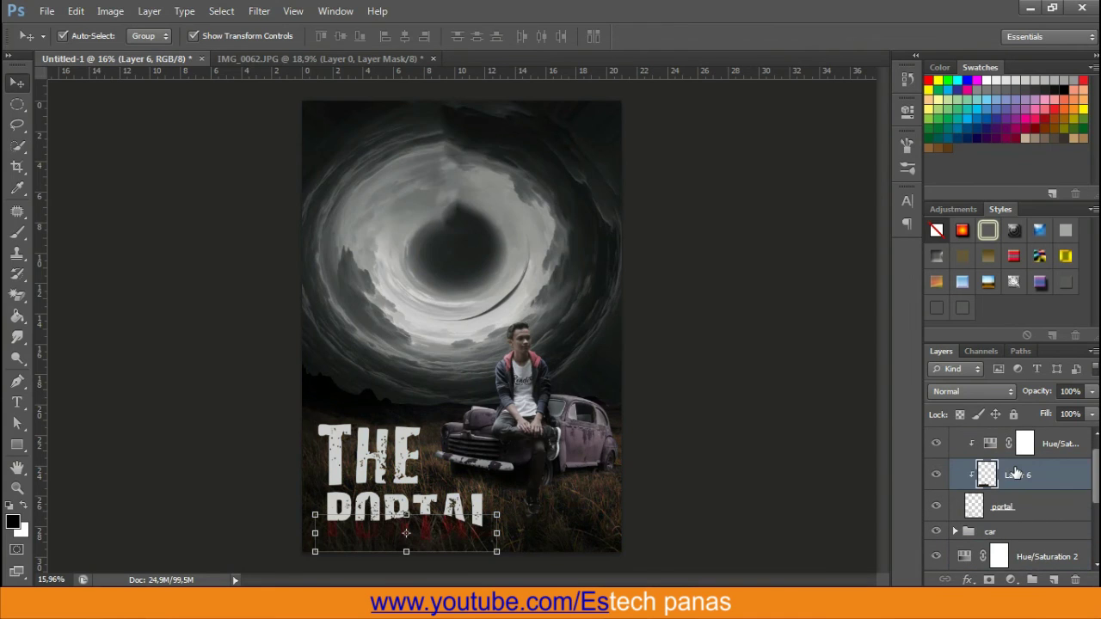
{"action": "scroll", "coordinate": [1016, 474], "scroll_direction": "down", "scroll_amount": 2}
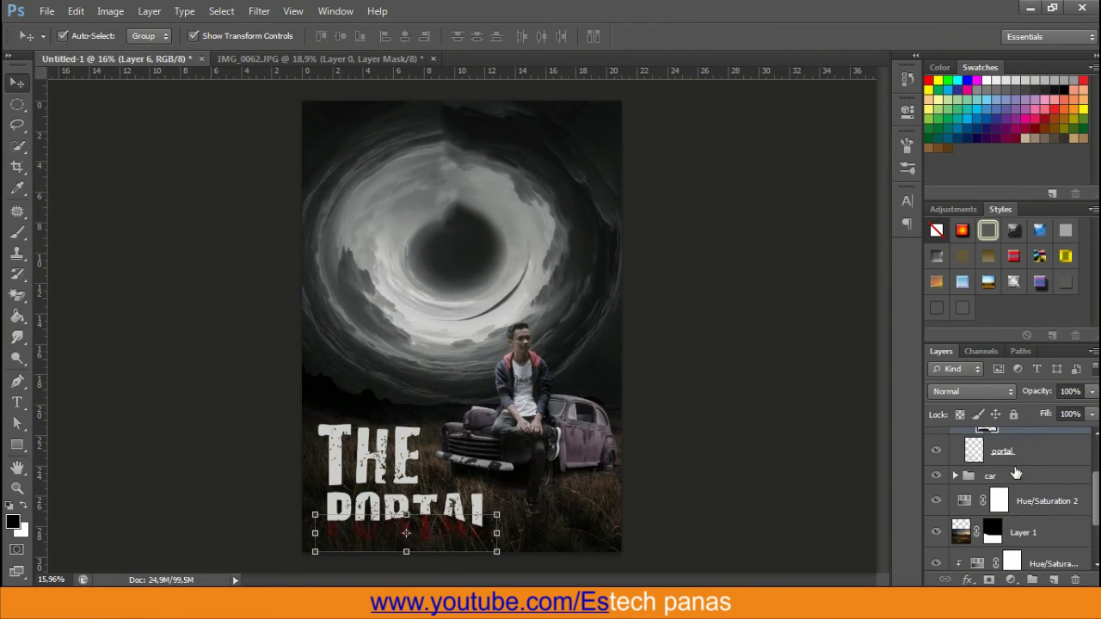
{"action": "scroll", "coordinate": [1015, 474], "scroll_direction": "up", "scroll_amount": 3}
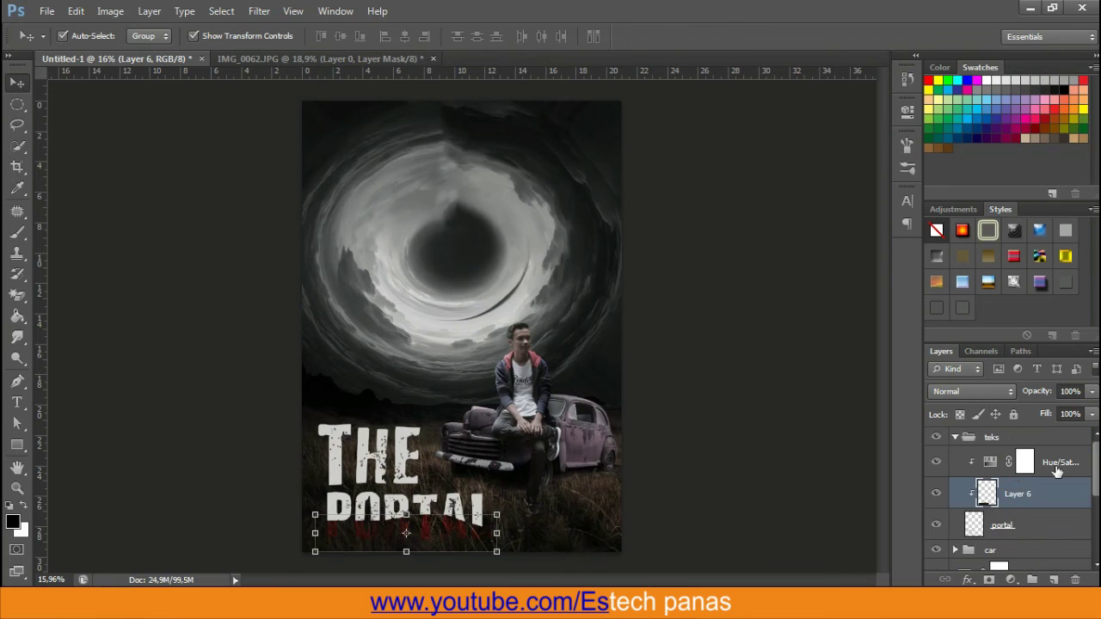
Set the title Hue/Saturation to hue −24, saturation −63, lightness −28; mask Layer 6
{"action": "left_click", "coordinate": [1055, 468]}
{"action": "double_click", "coordinate": [990, 462]}
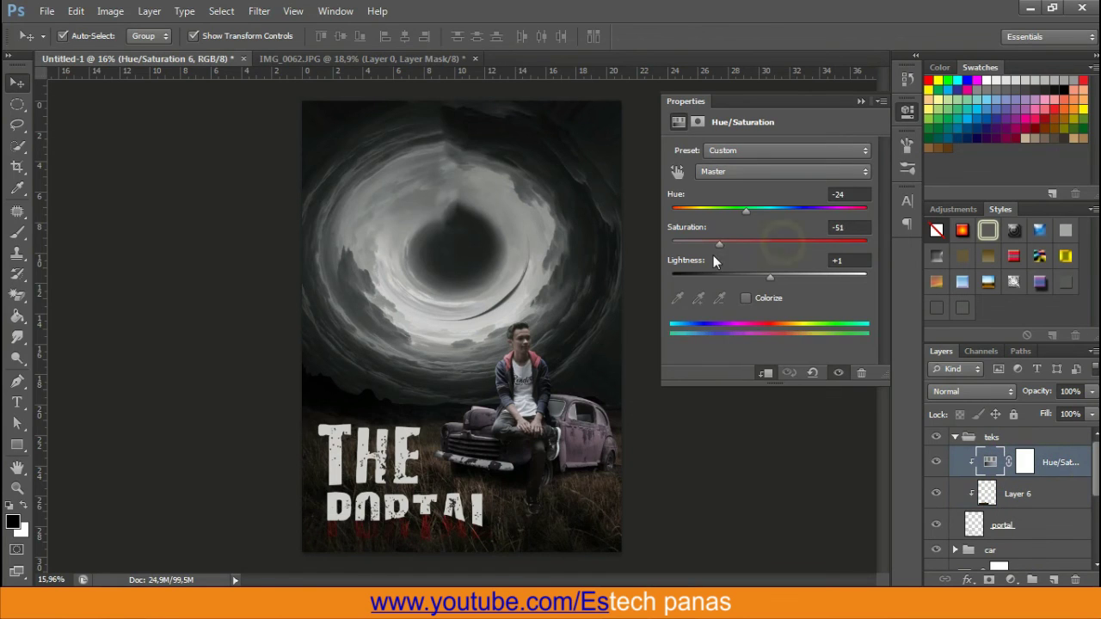
{"action": "left_click_drag", "start_coordinate": [718, 244], "coordinate": [707, 245]}
{"action": "left_click_drag", "start_coordinate": [761, 276], "coordinate": [741, 273]}
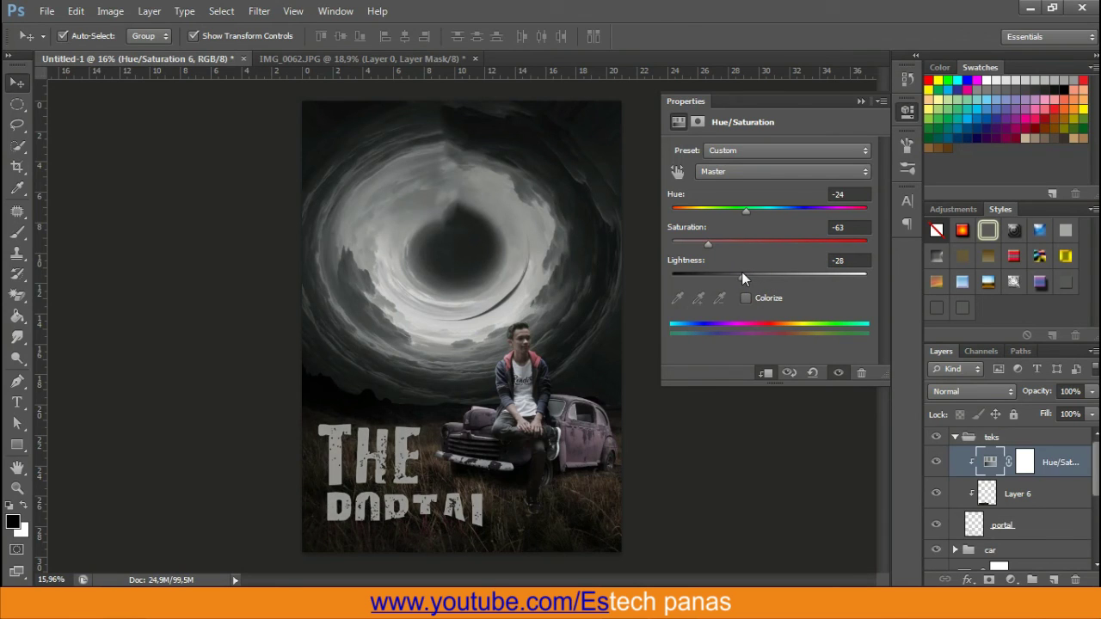
{"action": "left_click", "coordinate": [861, 100]}
{"action": "left_click", "coordinate": [1023, 493]}
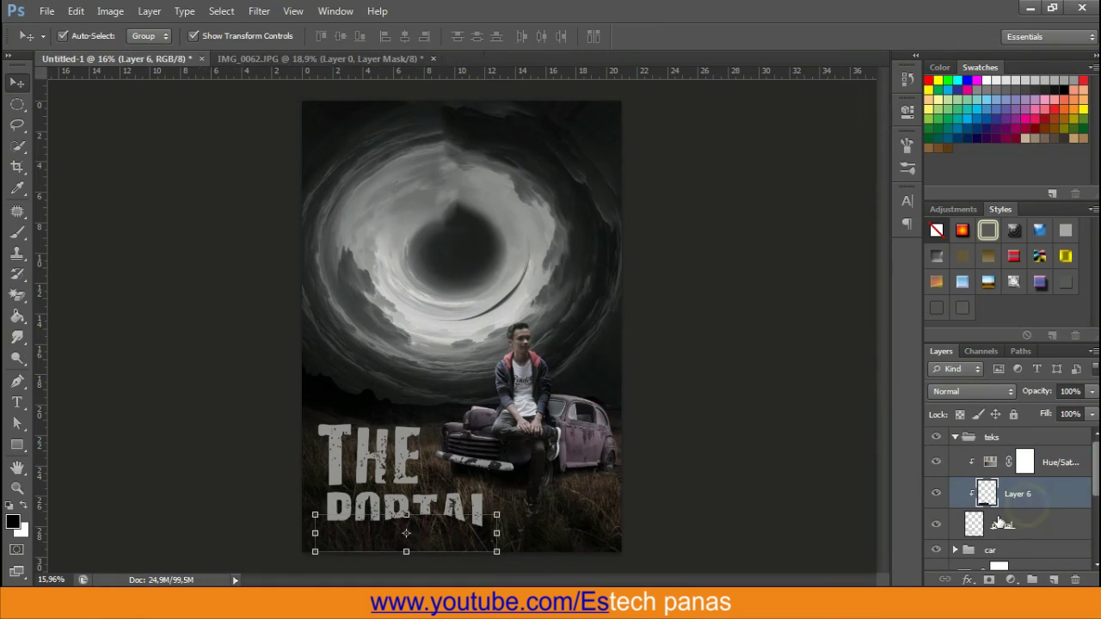
{"action": "left_click", "coordinate": [988, 579]}
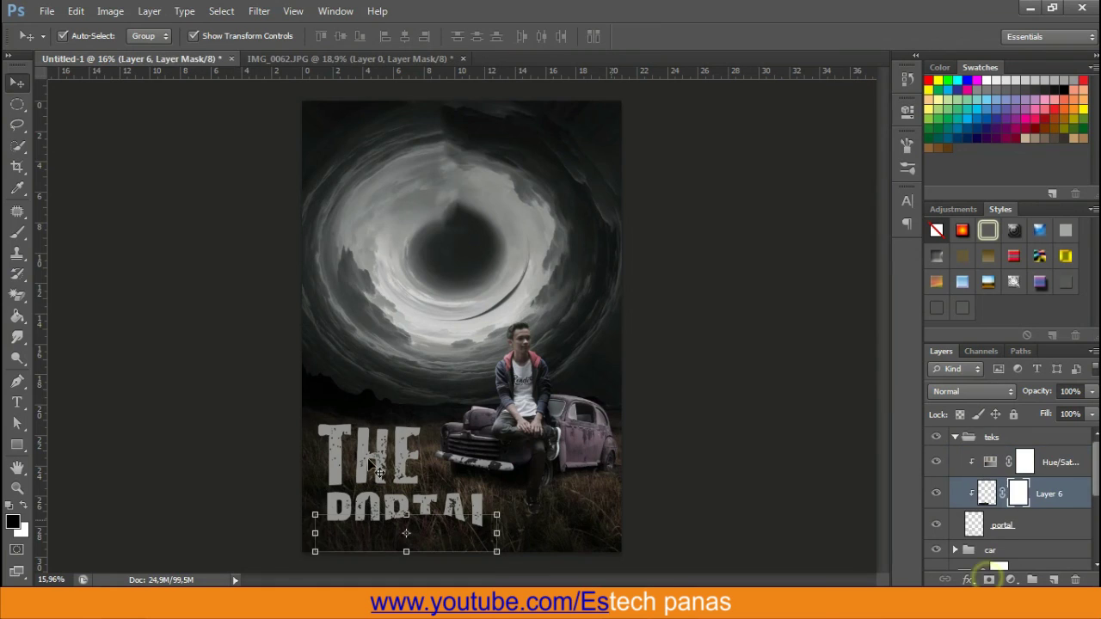
Brush Layer 6's mask along the bottom of the PORTAL letters so grass overlaps them
{"action": "left_click", "coordinate": [18, 232]}
{"action": "key", "text": "bracketright"}
{"action": "key", "text": "bracketright"}
{"action": "key", "text": "bracketright"}
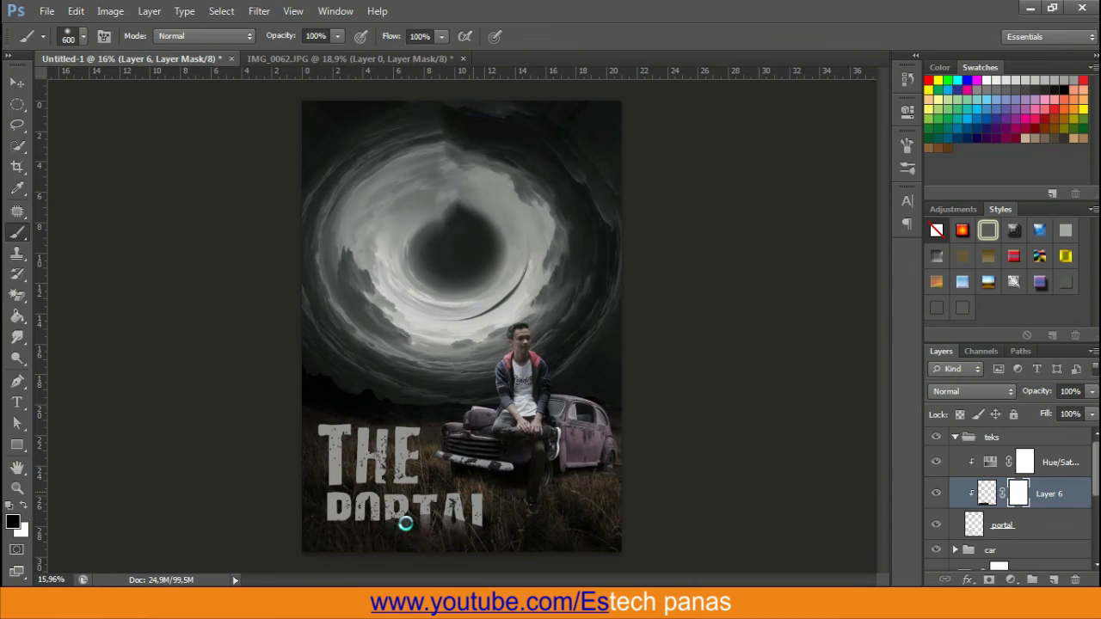
{"action": "left_click_drag", "start_coordinate": [405, 522], "coordinate": [442, 352]}
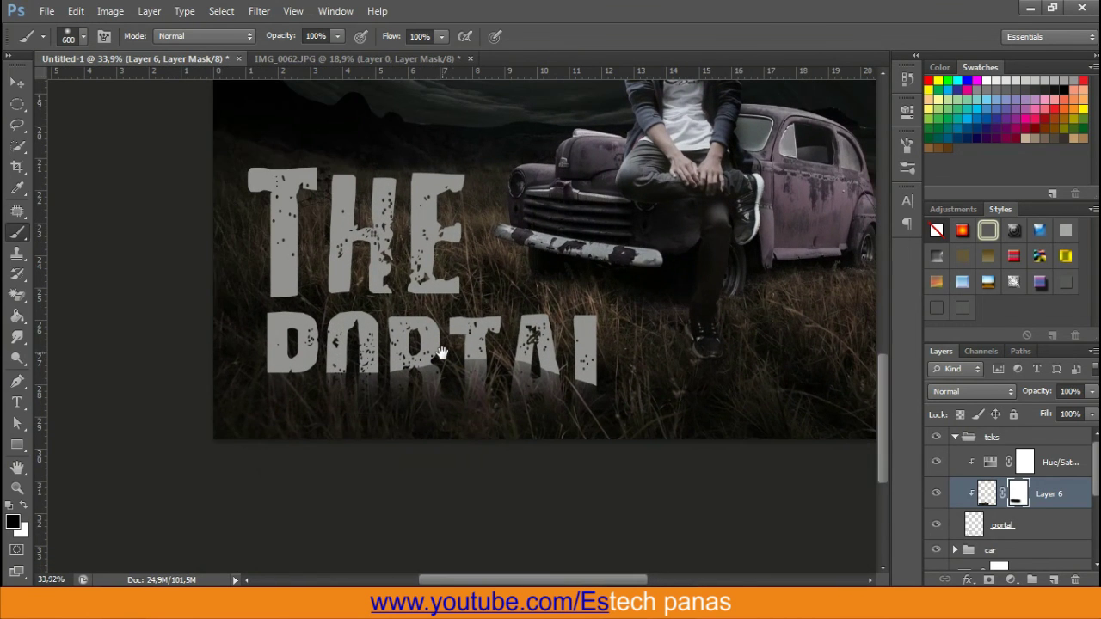
{"action": "key", "text": "bracketleft"}
{"action": "key", "text": "bracketleft"}
{"action": "key", "text": "bracketleft"}
{"action": "key", "text": "bracketleft"}
{"action": "key", "text": "bracketleft"}
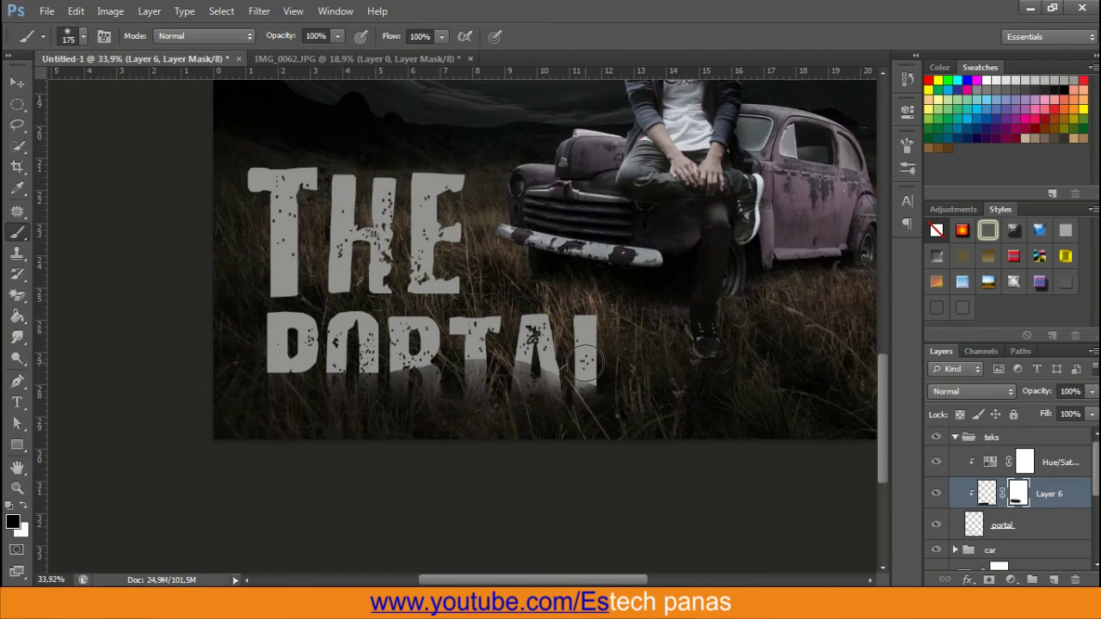
{"action": "mouse_move", "coordinate": [585, 366]}
{"action": "left_mouse_down"}
{"action": "mouse_move", "coordinate": [179, 359]}
{"action": "mouse_move", "coordinate": [437, 359]}
{"action": "mouse_move", "coordinate": [416, 352]}
{"action": "left_mouse_up"}
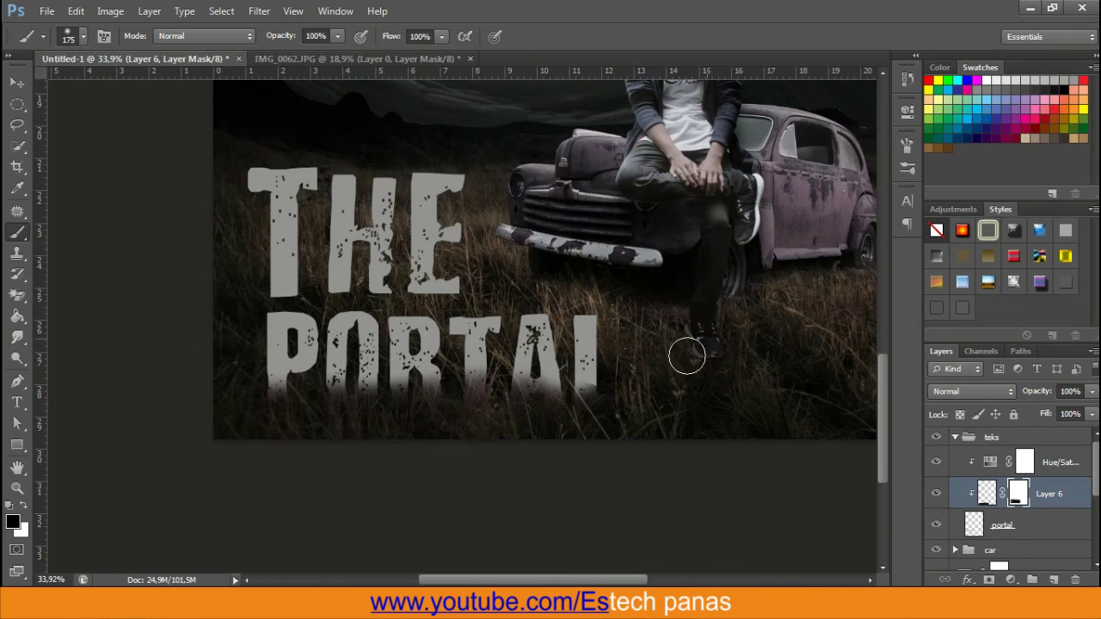
{"action": "left_click_drag", "start_coordinate": [583, 375], "coordinate": [659, 314]}
{"action": "left_click_drag", "start_coordinate": [533, 373], "coordinate": [535, 364]}
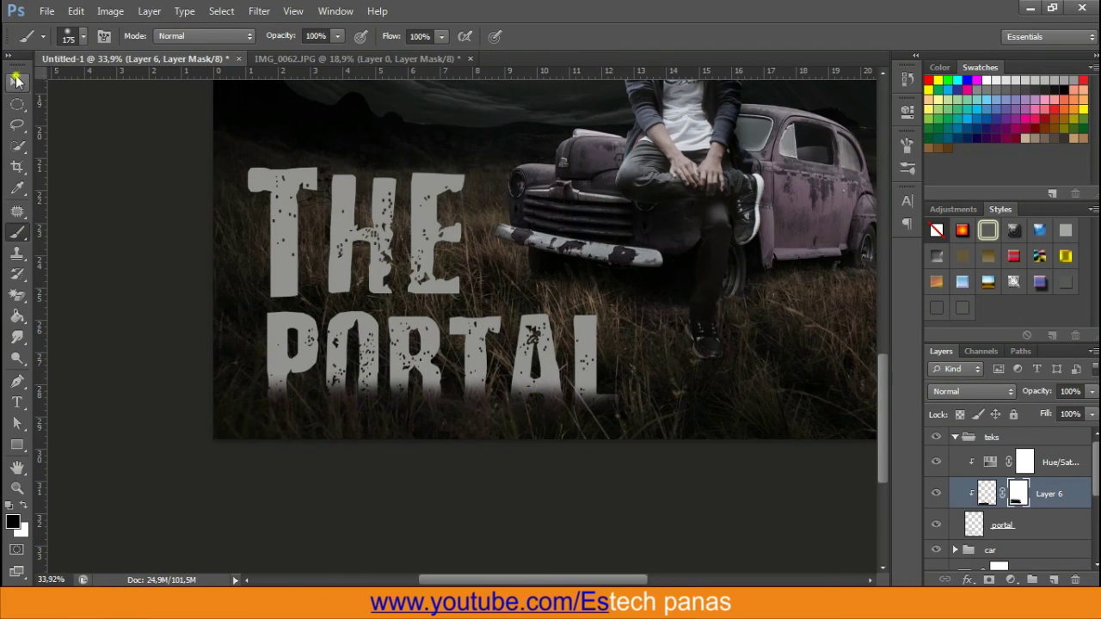
{"action": "left_click", "coordinate": [18, 80]}
{"action": "scroll", "coordinate": [475, 476], "scroll_direction": "down", "scroll_amount": 3}
{"action": "scroll", "coordinate": [413, 518], "scroll_direction": "down", "scroll_amount": 3}
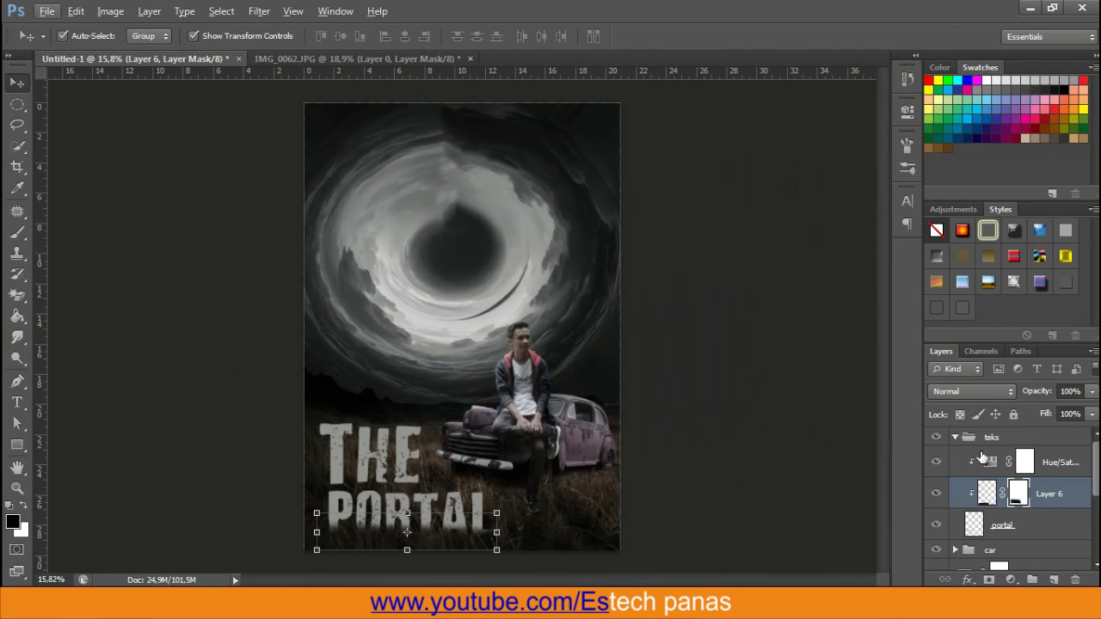
Save the poster as a Photoshop PSD named 'The portal'
{"action": "left_click", "coordinate": [954, 438]}
{"action": "left_click", "coordinate": [744, 367]}
{"action": "scroll", "coordinate": [462, 412], "scroll_direction": "up", "scroll_amount": 1}
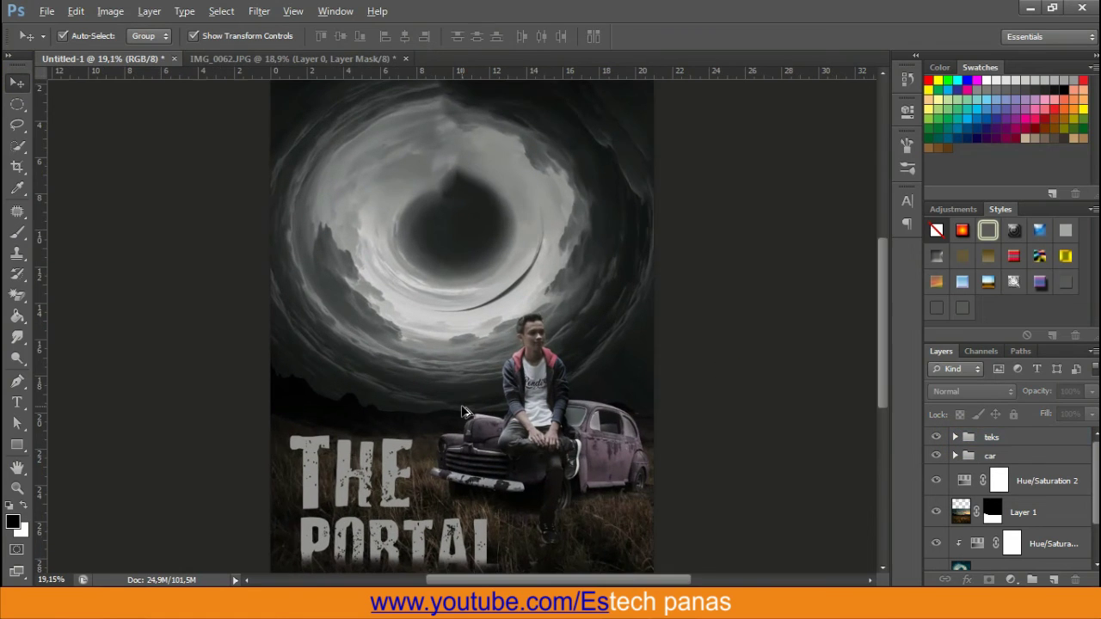
{"action": "left_click", "coordinate": [47, 11]}
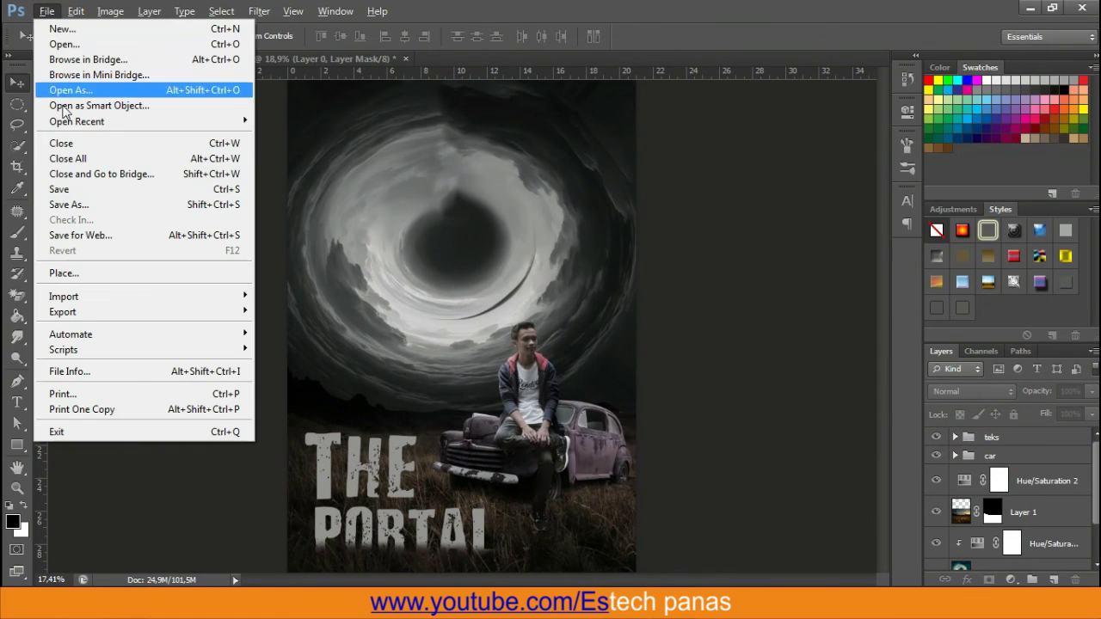
{"action": "left_click", "coordinate": [61, 190]}
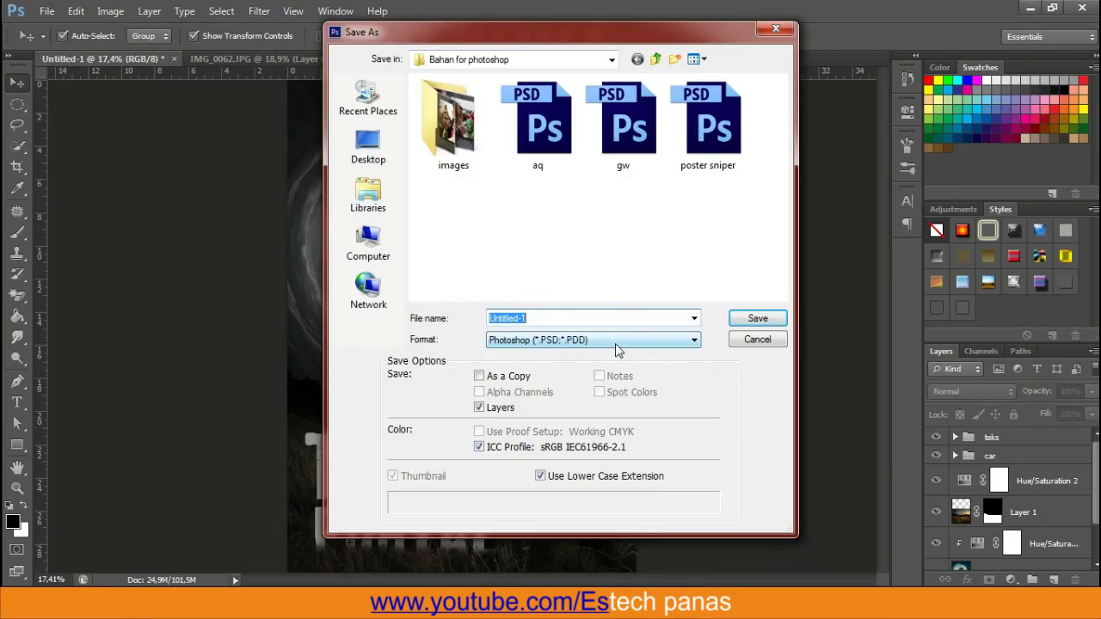
{"action": "type", "text": "The portal"}
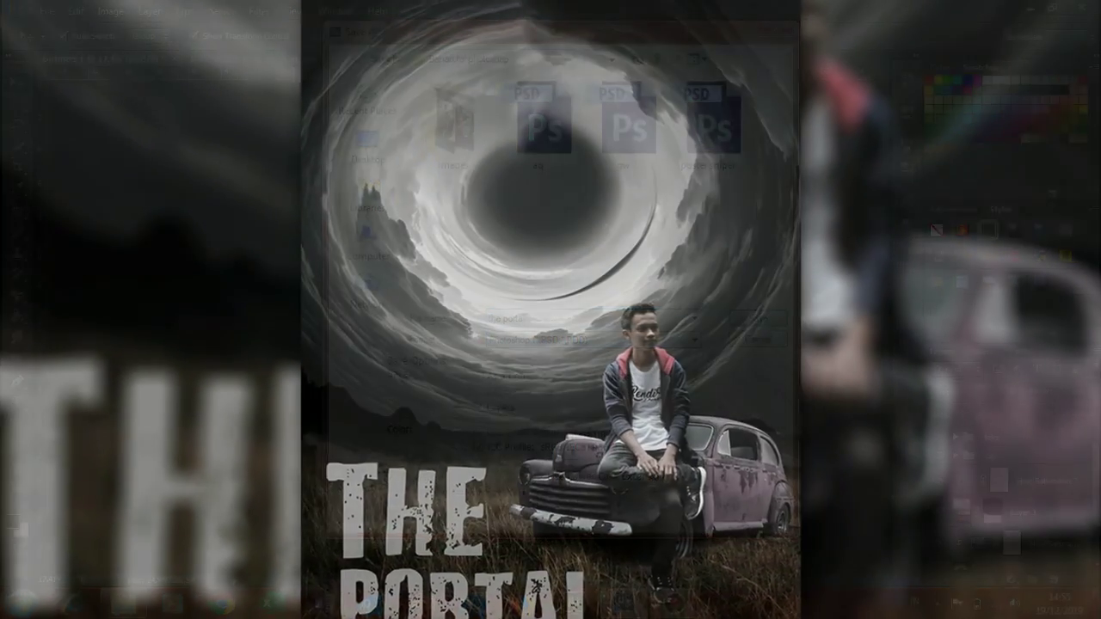